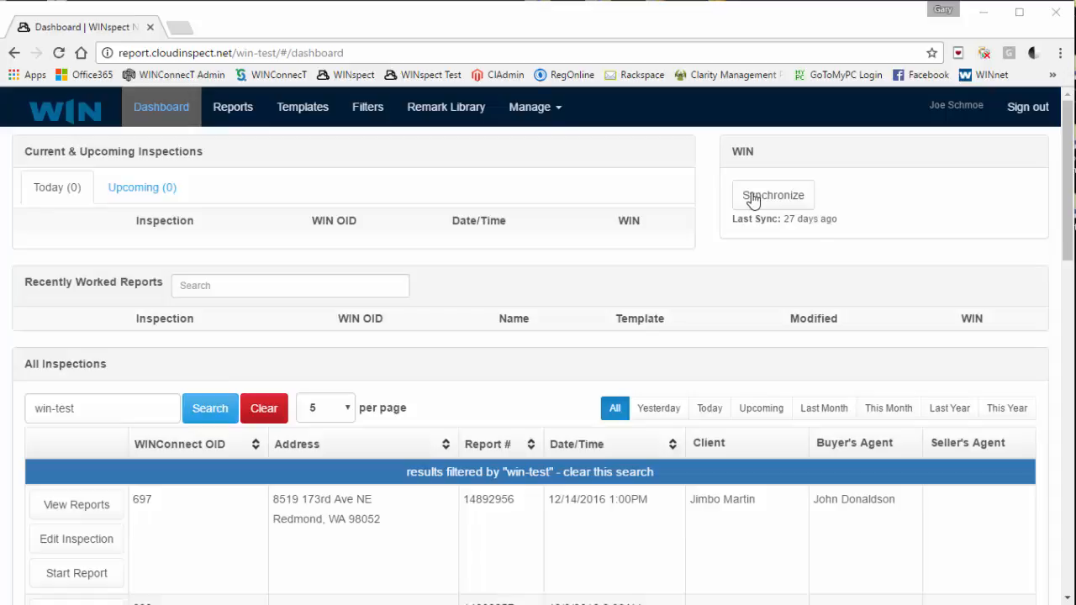
Synchronize the dashboard with WIN and list the upcoming inspections.
{"action": "left_click", "coordinate": [780, 204]}
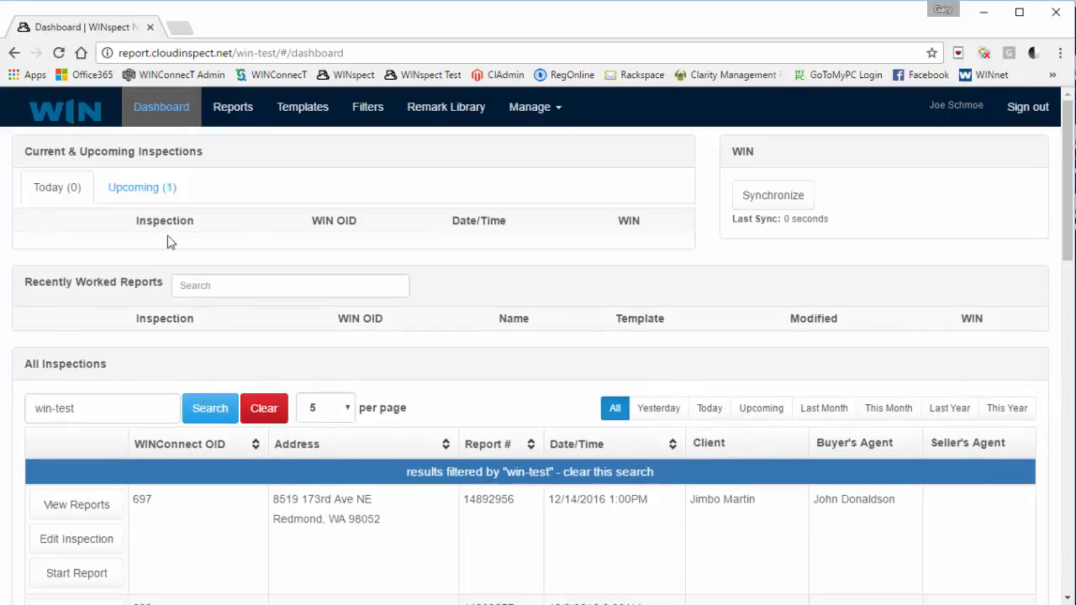
{"action": "left_click", "coordinate": [137, 193]}
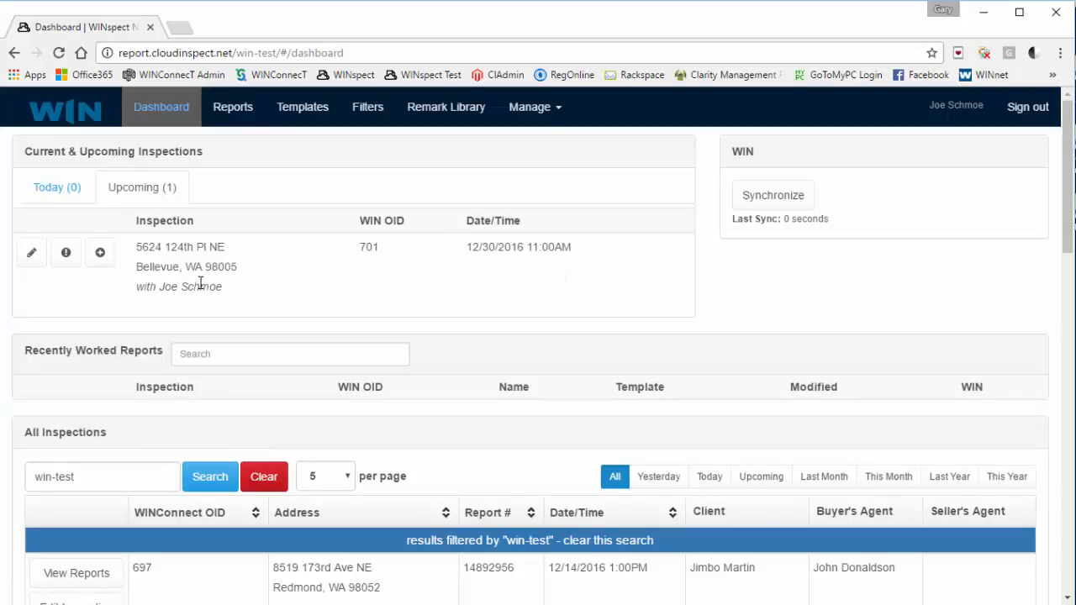
Open the upcoming inspection for editing, review its date, address and inspector fields, and cancel without saving.
{"action": "left_click", "coordinate": [31, 253]}
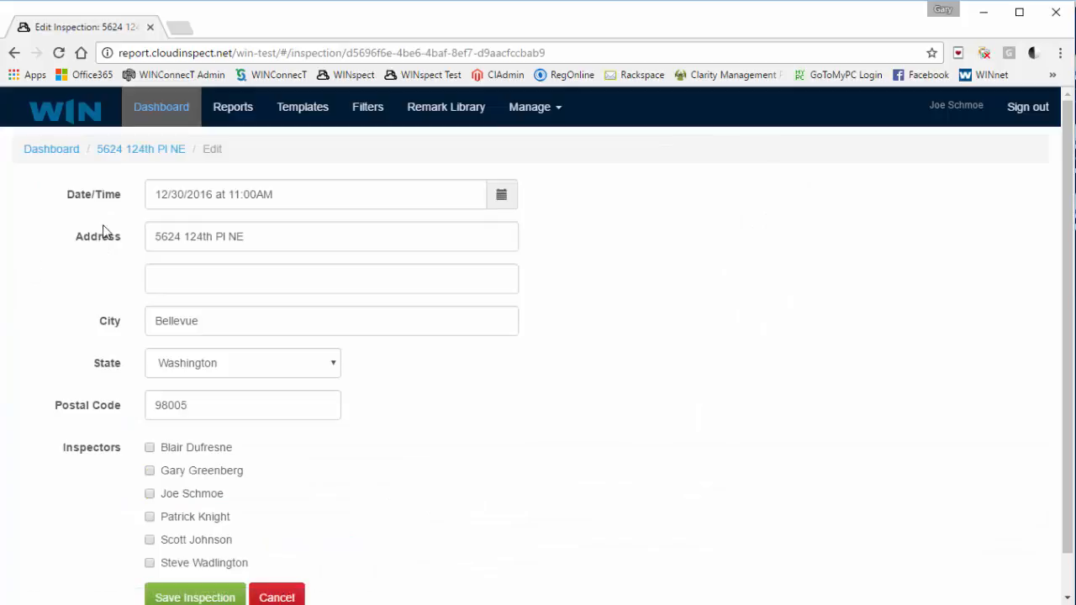
{"action": "scroll", "coordinate": [227, 287], "scroll_direction": "down", "scroll_amount": 1}
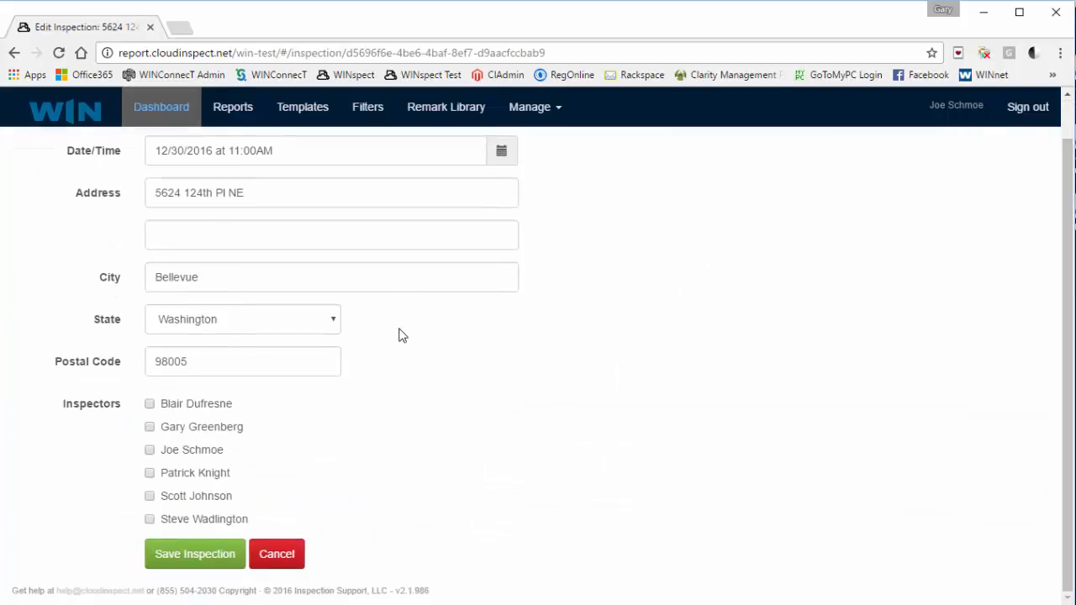
{"action": "scroll", "coordinate": [386, 412], "scroll_direction": "up", "scroll_amount": 1}
{"action": "left_click", "coordinate": [282, 597]}
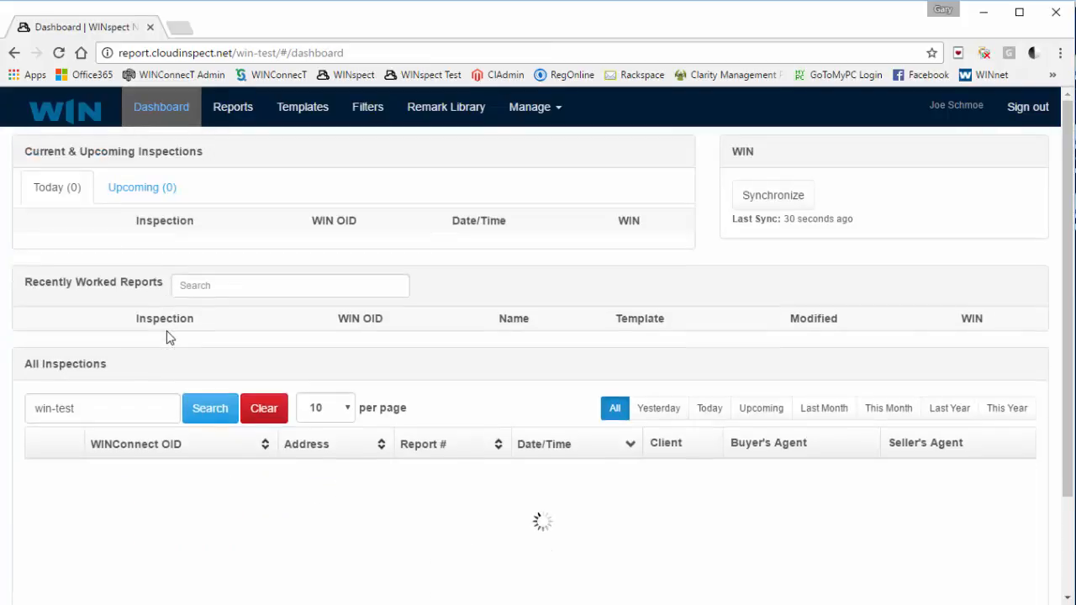
List the upcoming inspections again and review the reports page of inspection 701, including client, inspectors and existing reports.
{"action": "left_click", "coordinate": [134, 198]}
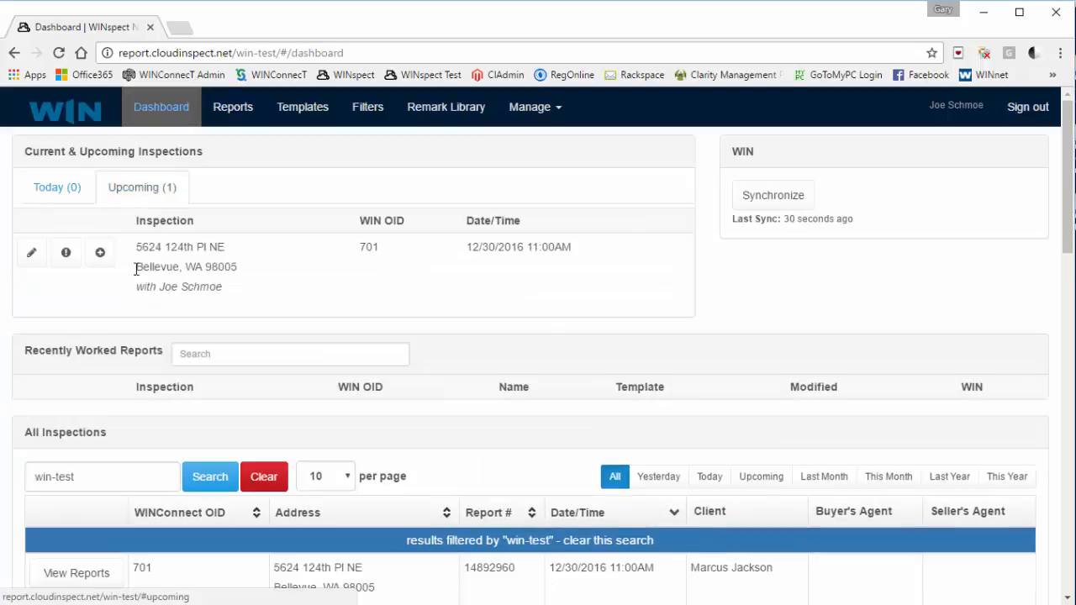
{"action": "left_click", "coordinate": [67, 254]}
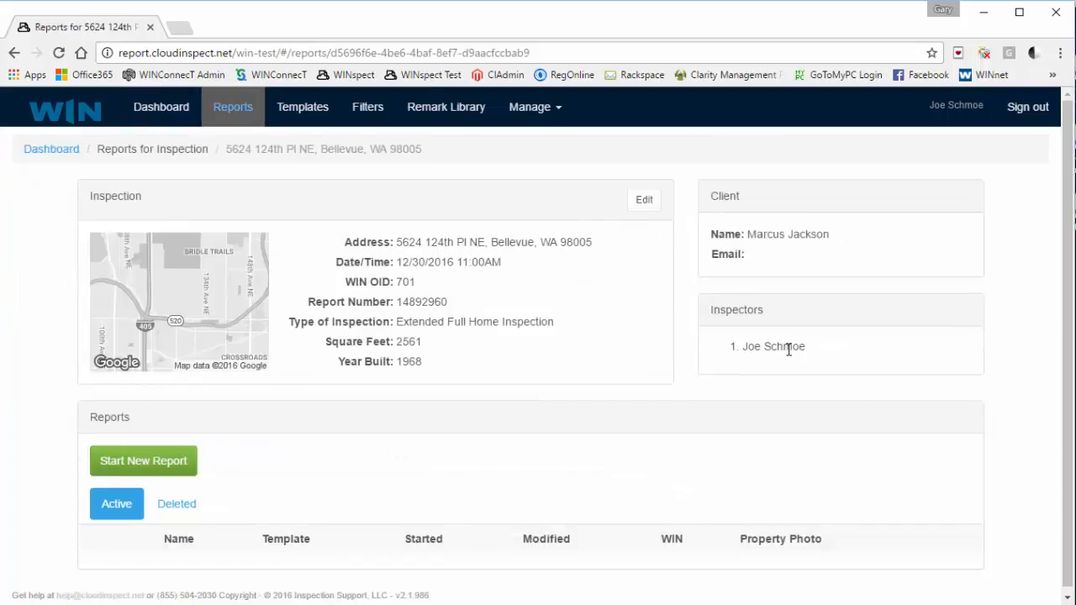
{"action": "scroll", "coordinate": [1021, 429], "scroll_direction": "down", "scroll_amount": 1}
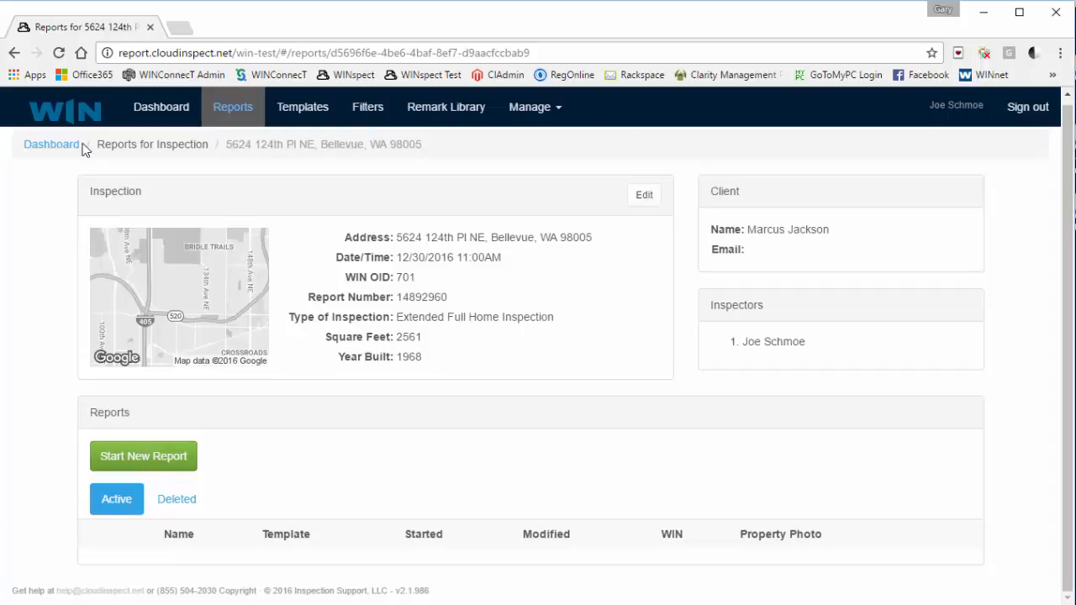
Start a new report for upcoming inspection 701 from the dashboard, using the Extended Full Home filter and leaving the name empty.
{"action": "left_click", "coordinate": [168, 113]}
{"action": "left_click", "coordinate": [142, 188]}
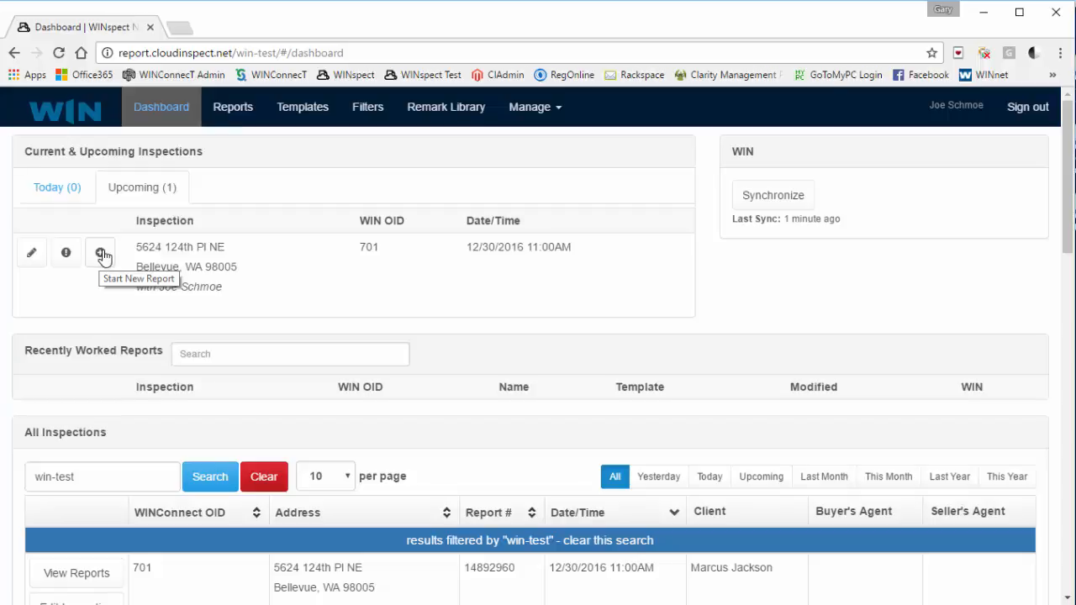
{"action": "left_click", "coordinate": [101, 254]}
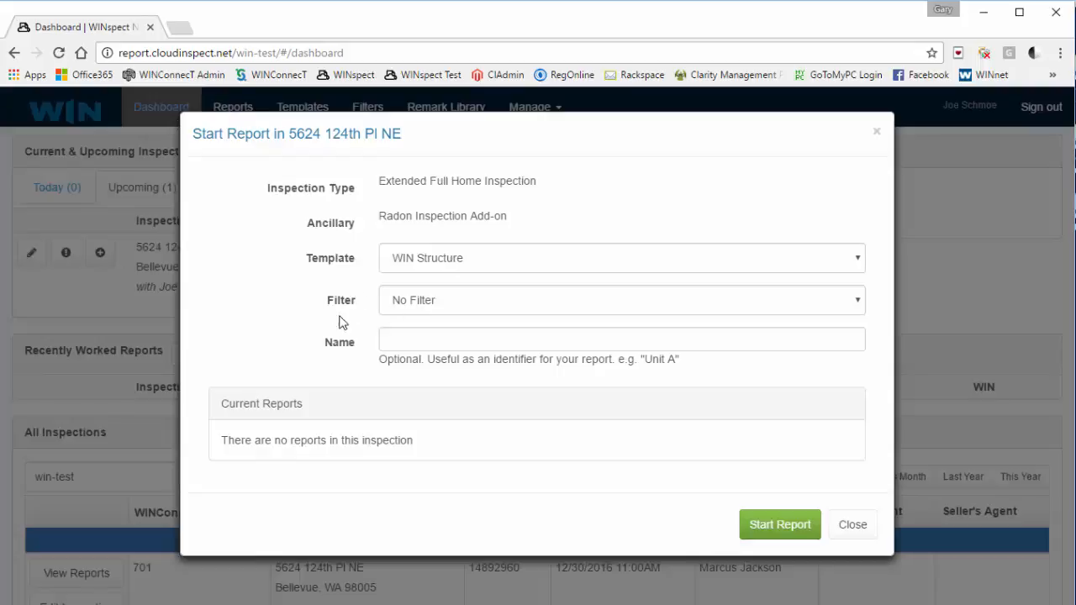
{"action": "left_click", "coordinate": [425, 305]}
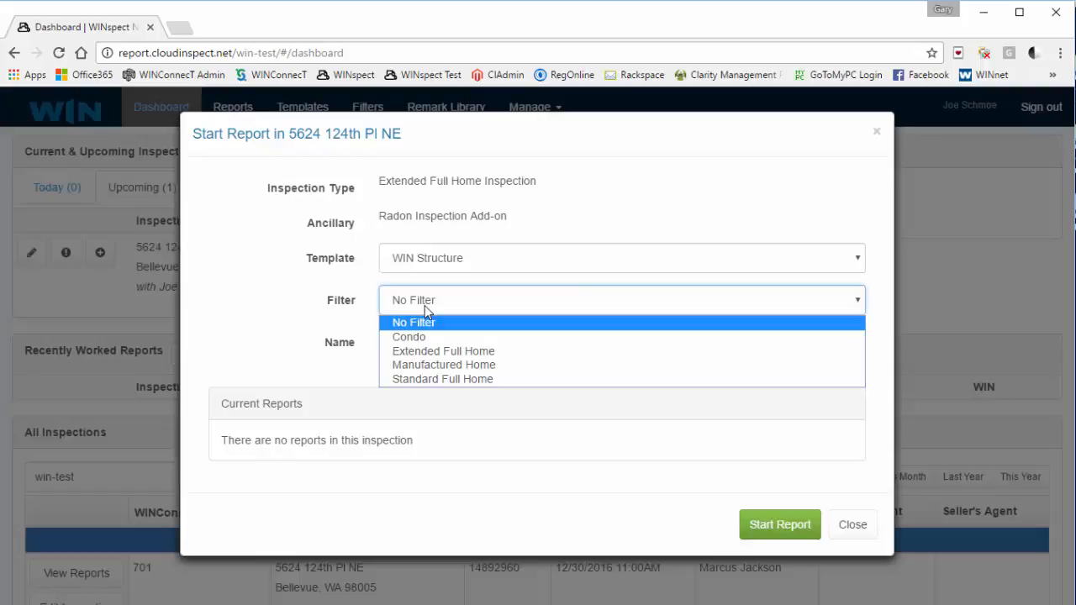
{"action": "left_click", "coordinate": [422, 351]}
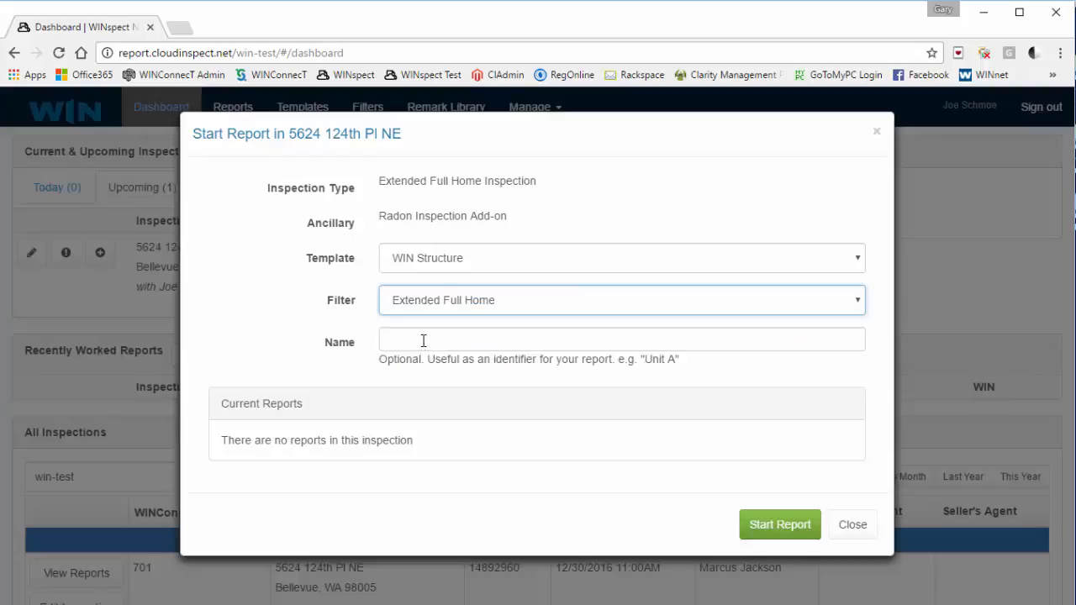
{"action": "left_click", "coordinate": [424, 339]}
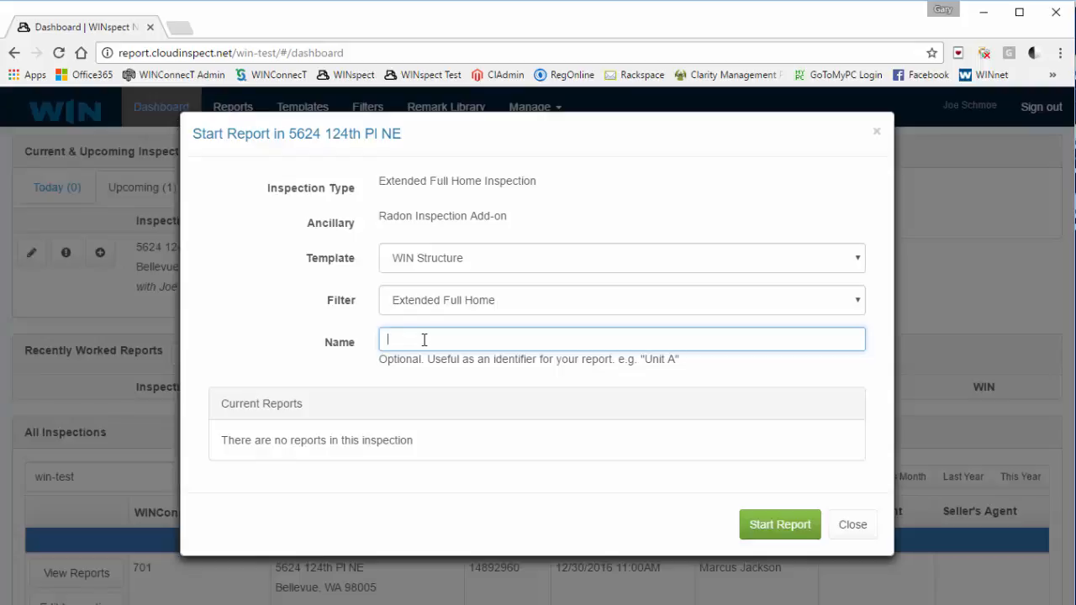
{"action": "left_click", "coordinate": [784, 525]}
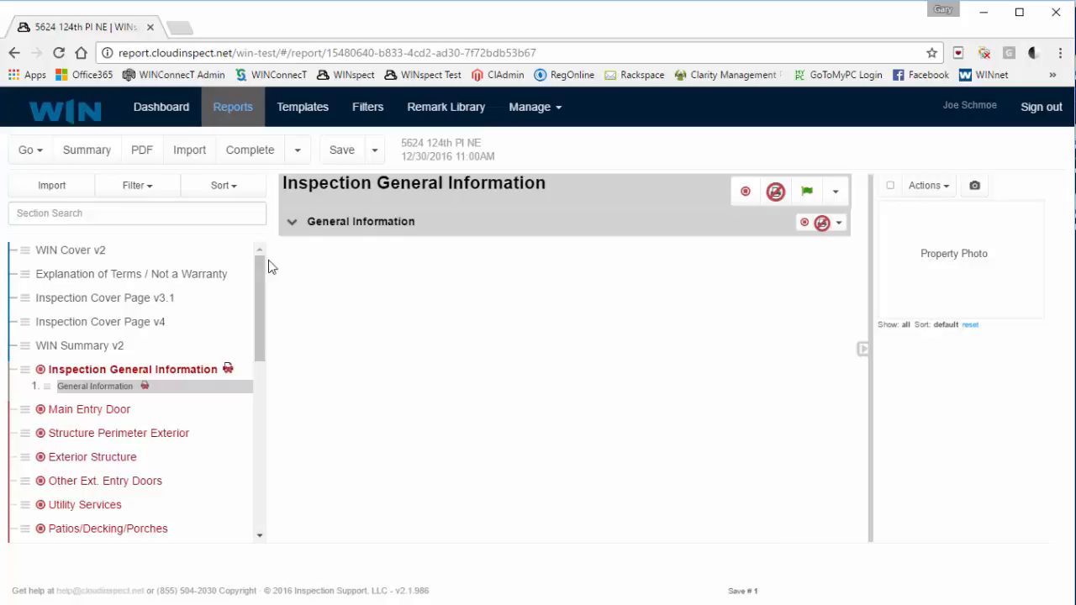
Import the Basement section from the WIN Structure template into the report.
{"action": "left_click", "coordinate": [44, 157]}
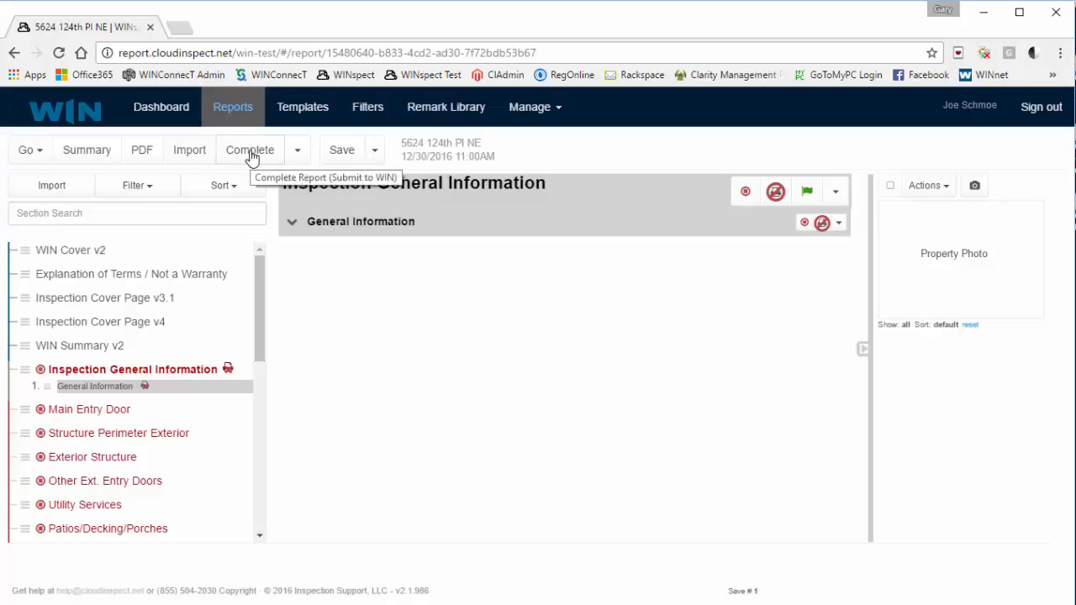
{"action": "left_click", "coordinate": [190, 151]}
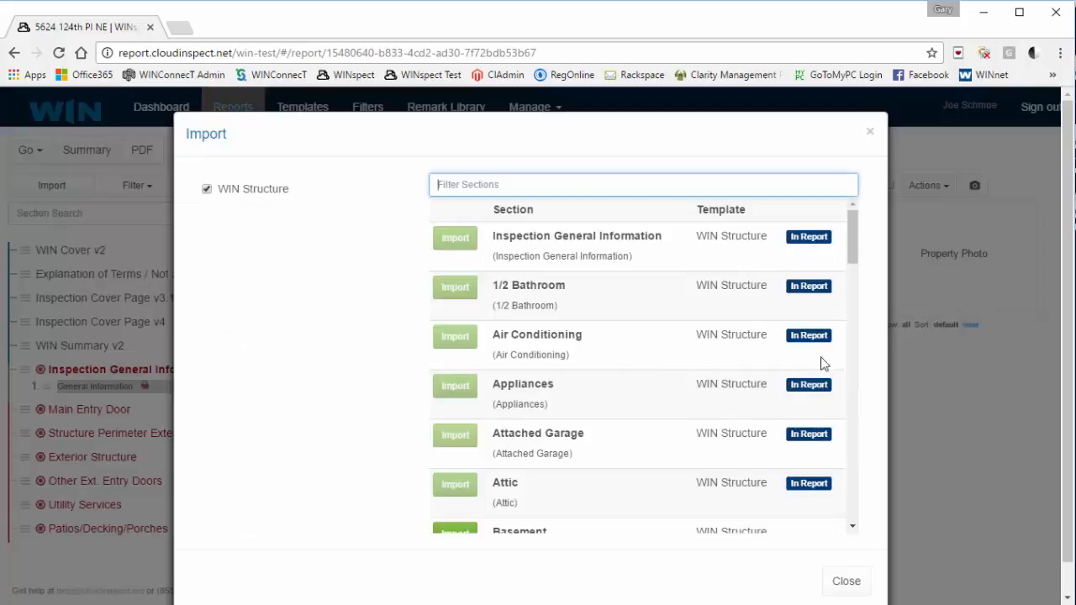
{"action": "scroll", "coordinate": [800, 416], "scroll_direction": "down", "scroll_amount": 1}
{"action": "scroll", "coordinate": [785, 413], "scroll_direction": "down", "scroll_amount": 4}
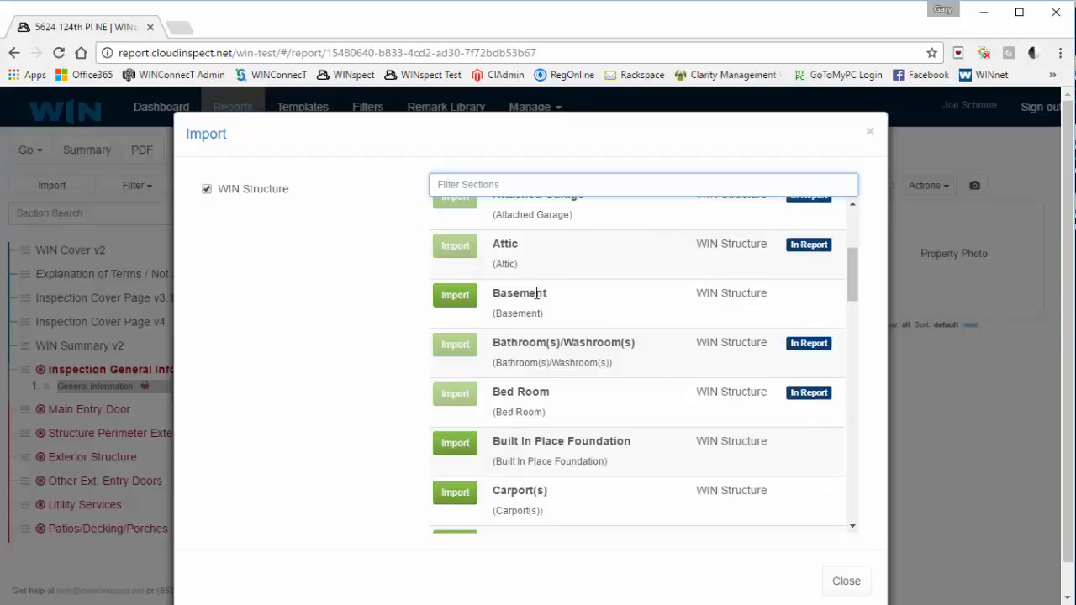
{"action": "left_click", "coordinate": [457, 296]}
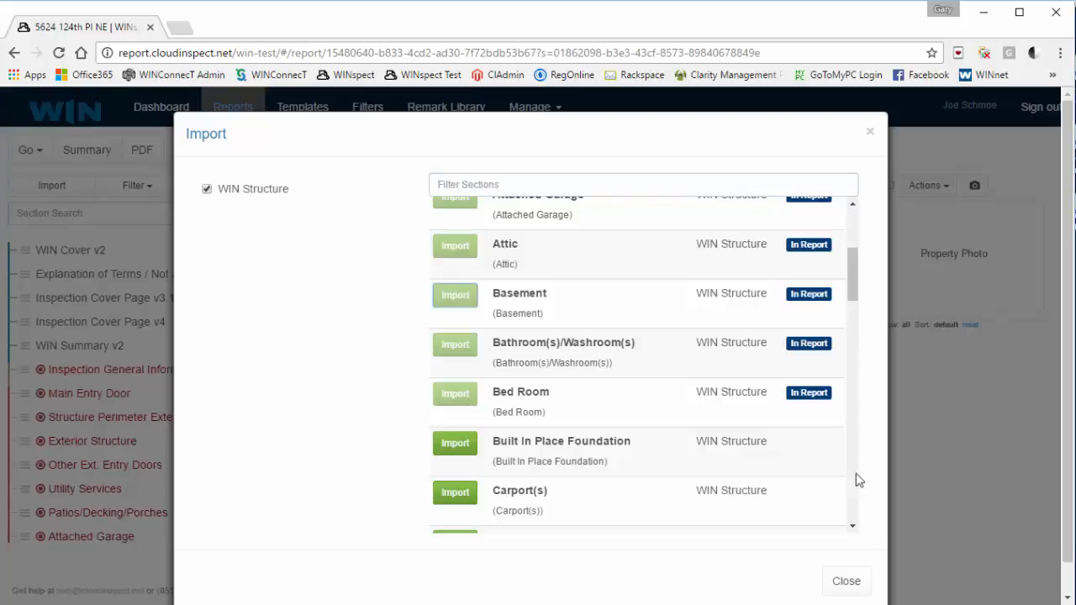
{"action": "left_click", "coordinate": [845, 582]}
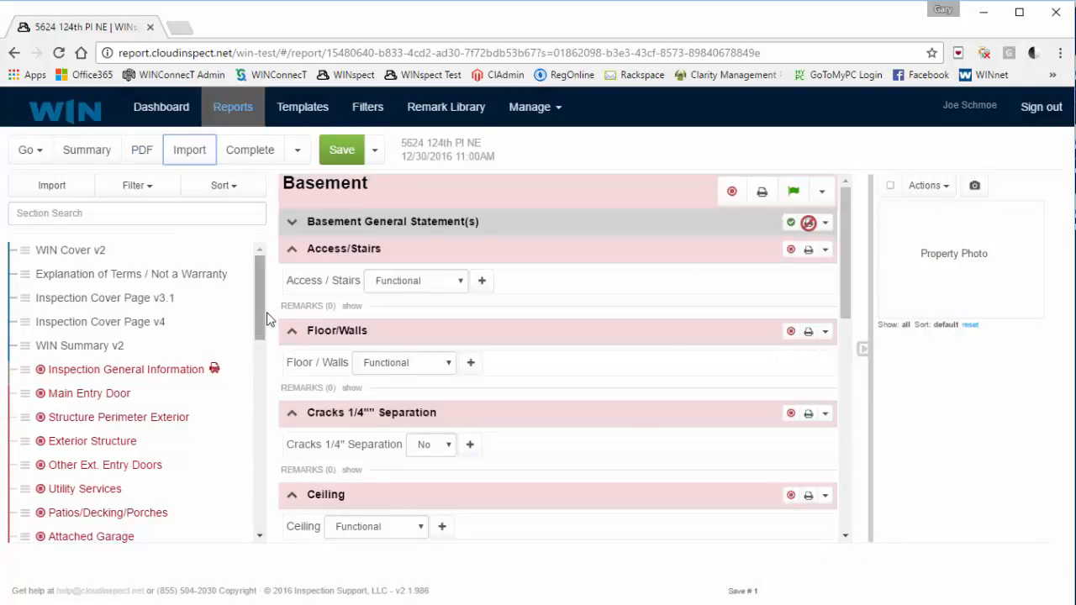
Move the Basement section from the end of the section list to directly below Structure and open it.
{"action": "left_click_drag", "start_coordinate": [258, 294], "coordinate": [258, 488]}
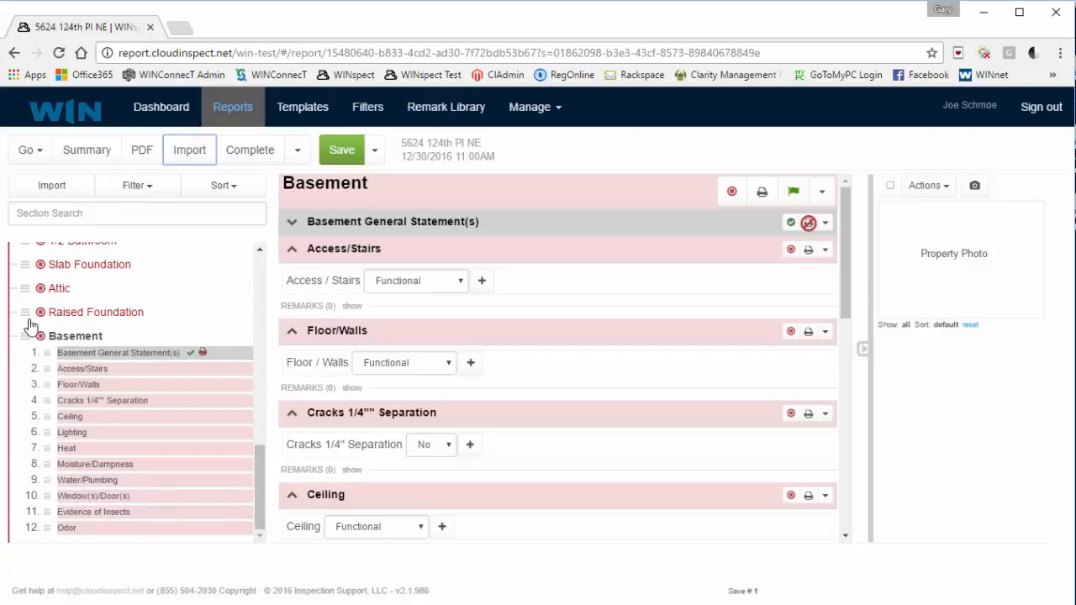
{"action": "left_click", "coordinate": [79, 315]}
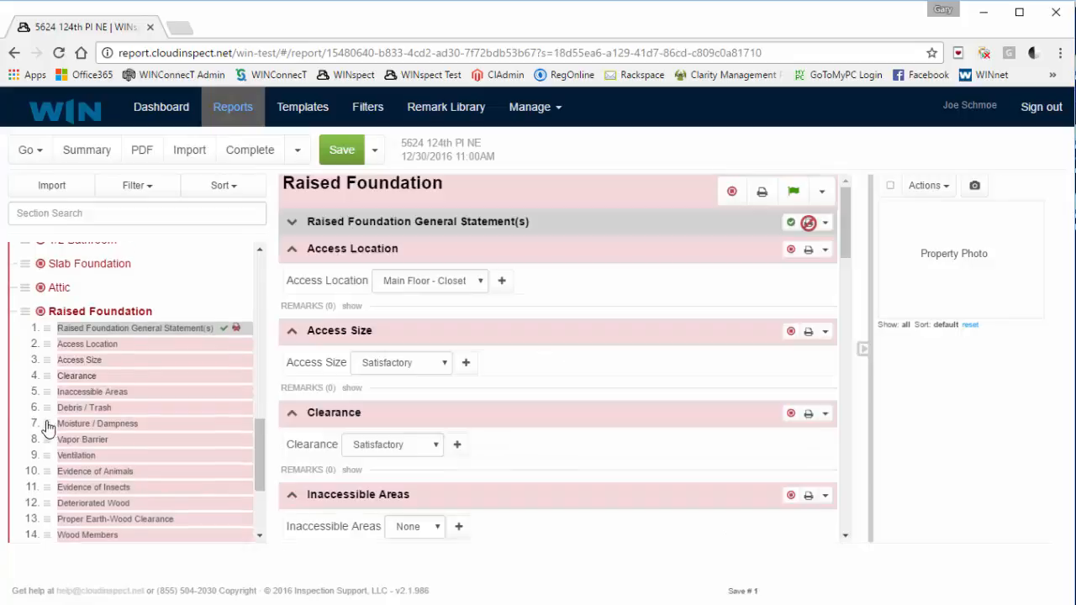
{"action": "scroll", "coordinate": [51, 420], "scroll_direction": "down", "scroll_amount": 2}
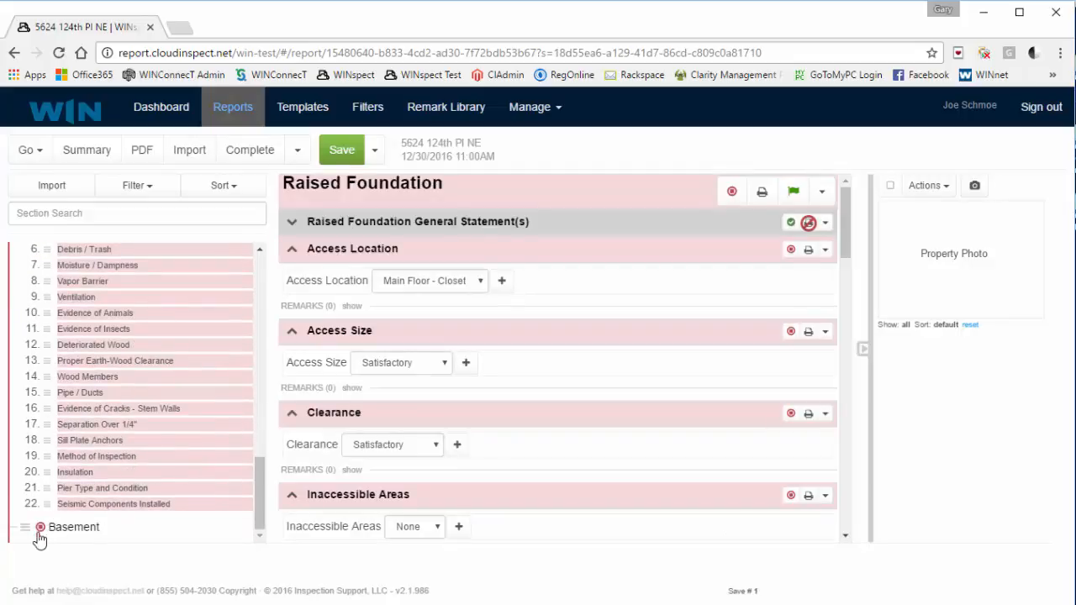
{"action": "left_click_drag", "start_coordinate": [25, 528], "coordinate": [34, 286]}
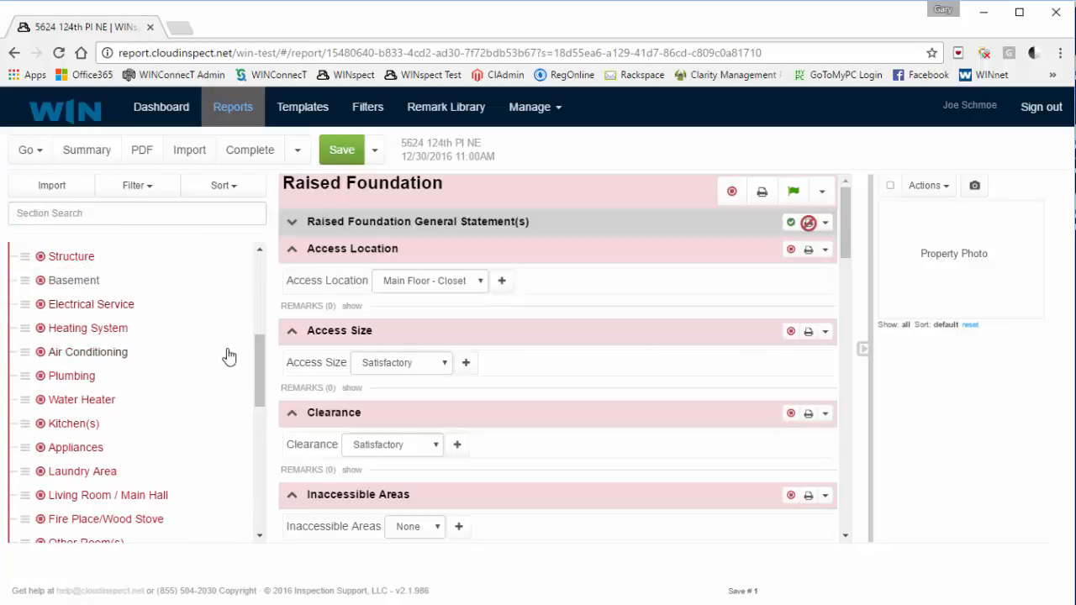
{"action": "left_click_drag", "start_coordinate": [256, 383], "coordinate": [216, 347]}
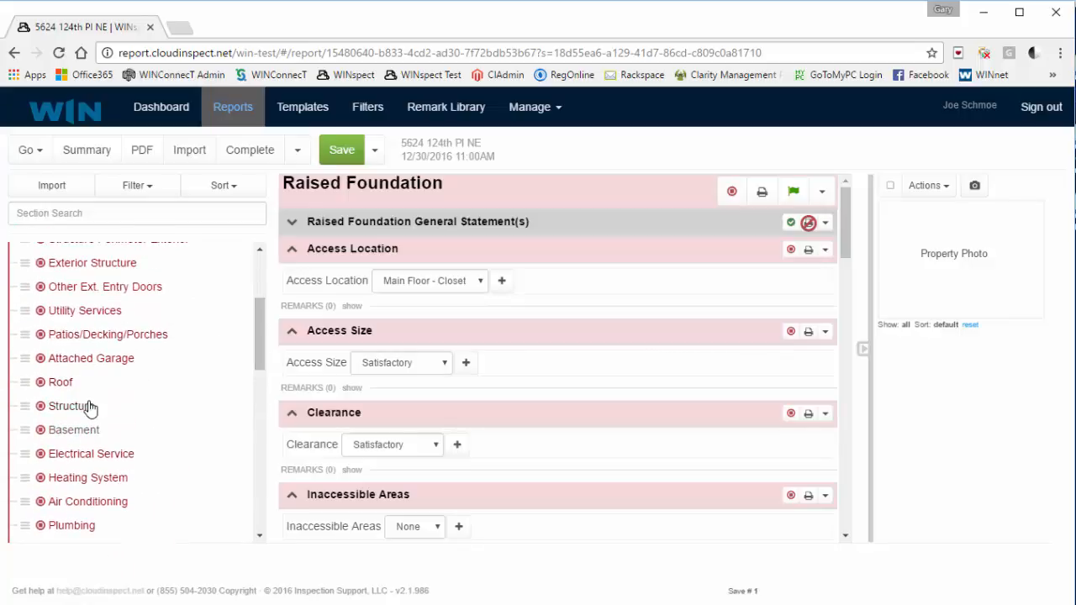
{"action": "left_click", "coordinate": [77, 429]}
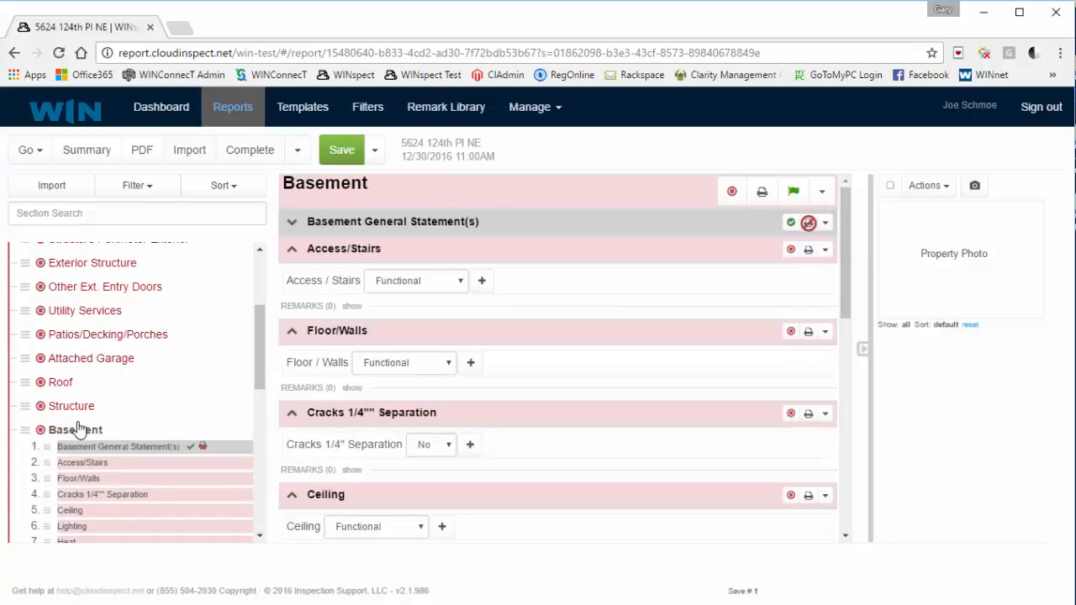
Open the Inspection General Information section and expand its General Information fields.
{"action": "scroll", "coordinate": [78, 429], "scroll_direction": "up", "scroll_amount": 5}
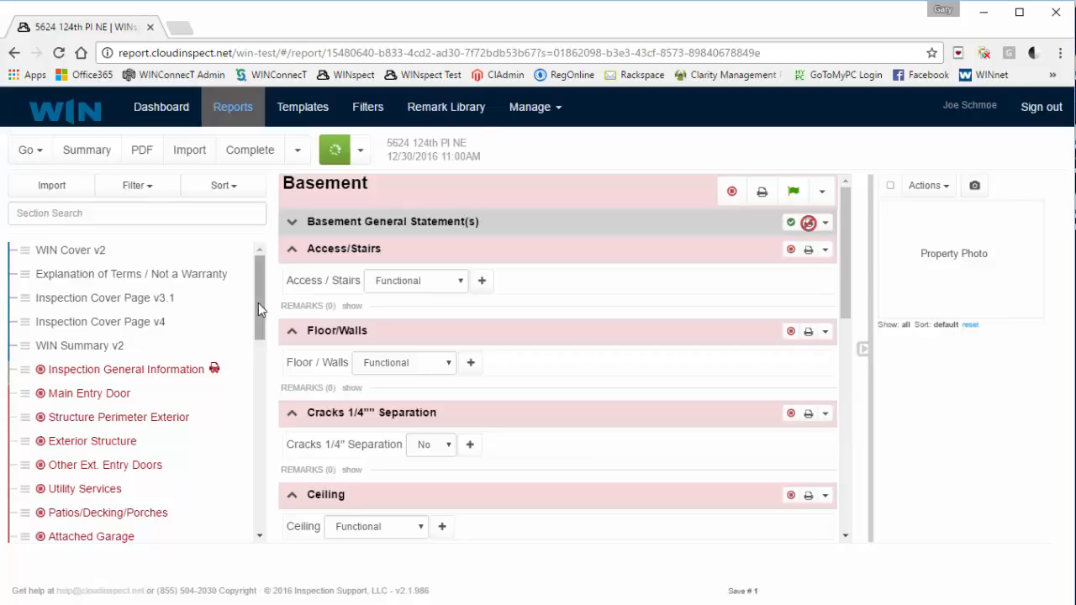
{"action": "left_click", "coordinate": [102, 372]}
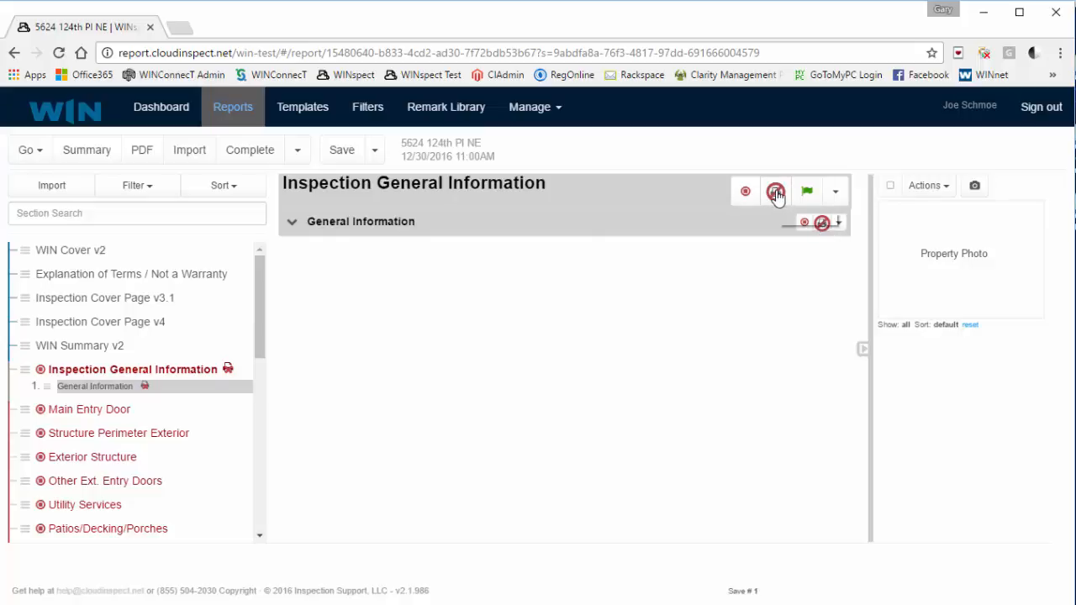
{"action": "left_click", "coordinate": [290, 224]}
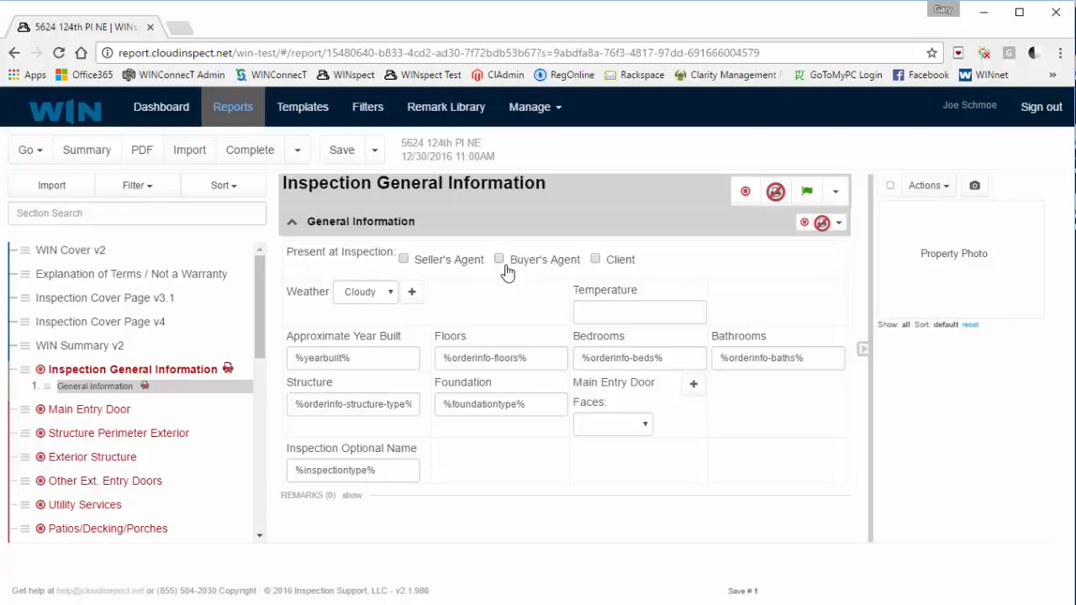
Try making the Inspection General Information section printable, return it to not printable and expand its General Information fields again.
{"action": "left_click", "coordinate": [775, 192]}
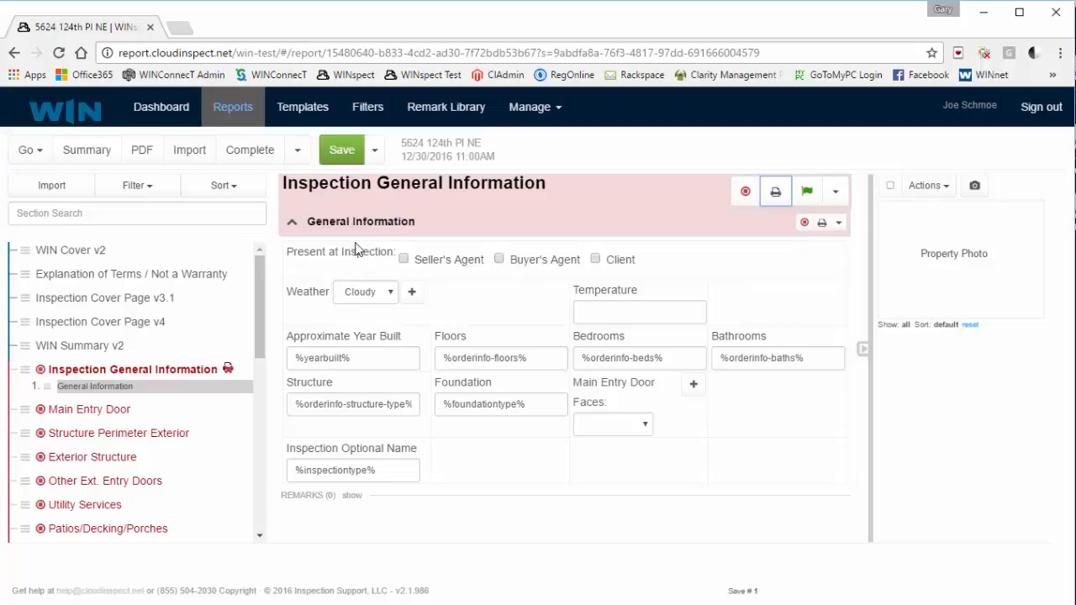
{"action": "left_click", "coordinate": [775, 193]}
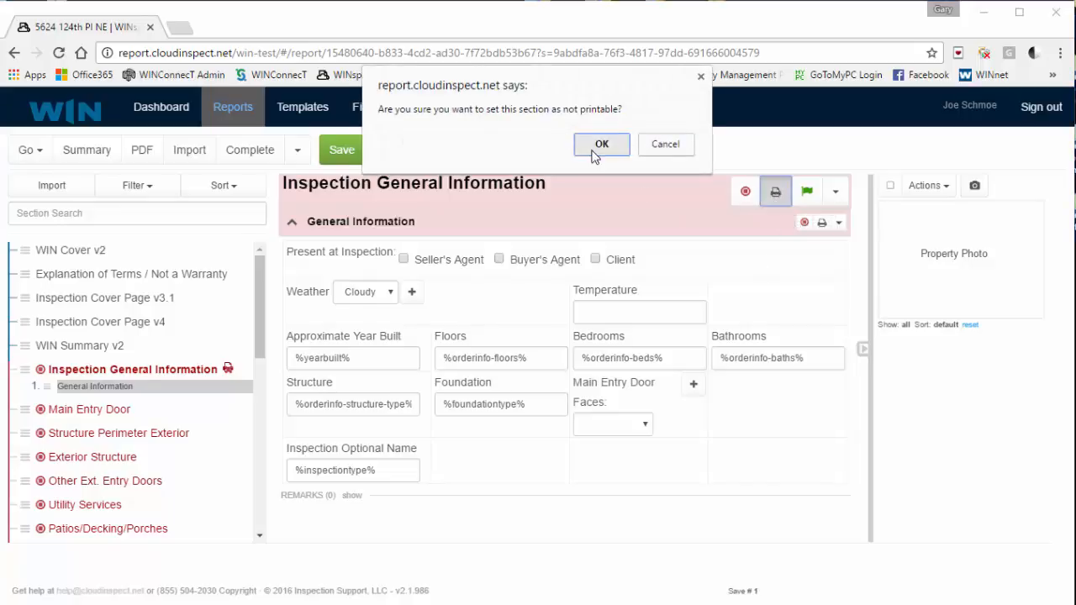
{"action": "left_click", "coordinate": [598, 150]}
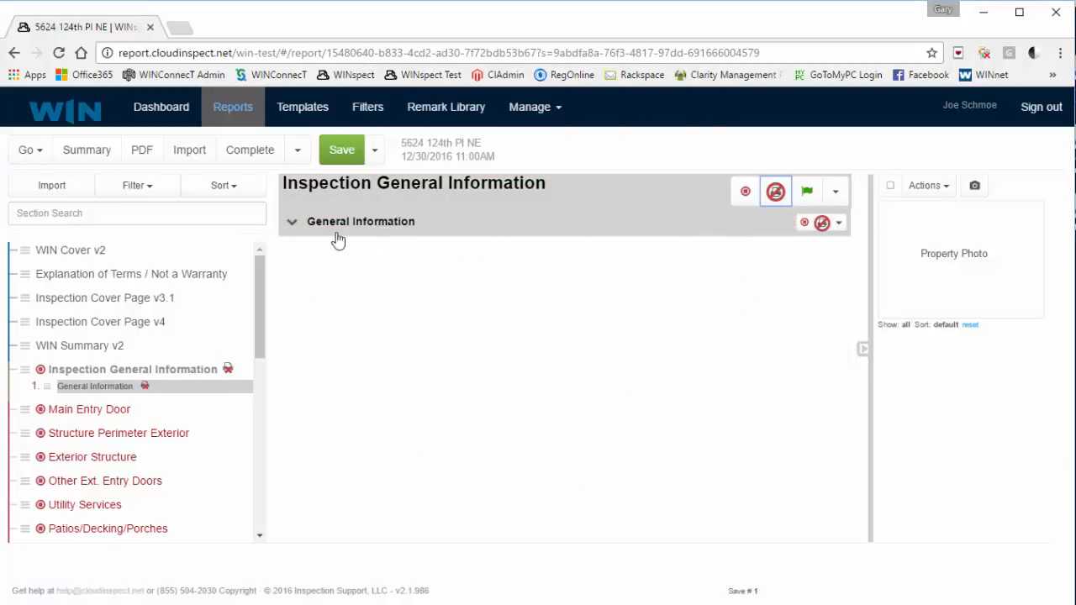
{"action": "left_click", "coordinate": [291, 222]}
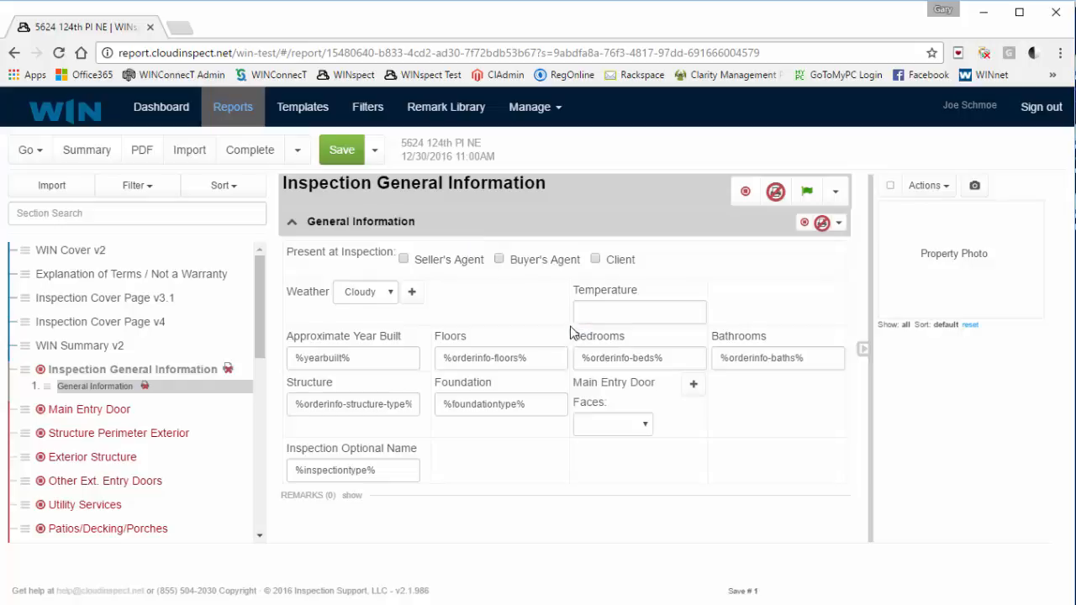
Mark Buyer's Agent and Client as present at the inspection, set the weather to Rain and enter a temperature of 42.
{"action": "left_click", "coordinate": [431, 262]}
{"action": "left_click", "coordinate": [521, 260]}
{"action": "left_click", "coordinate": [597, 259]}
{"action": "left_click", "coordinate": [404, 260]}
{"action": "left_click", "coordinate": [388, 293]}
{"action": "left_click", "coordinate": [354, 334]}
{"action": "left_click", "coordinate": [598, 306]}
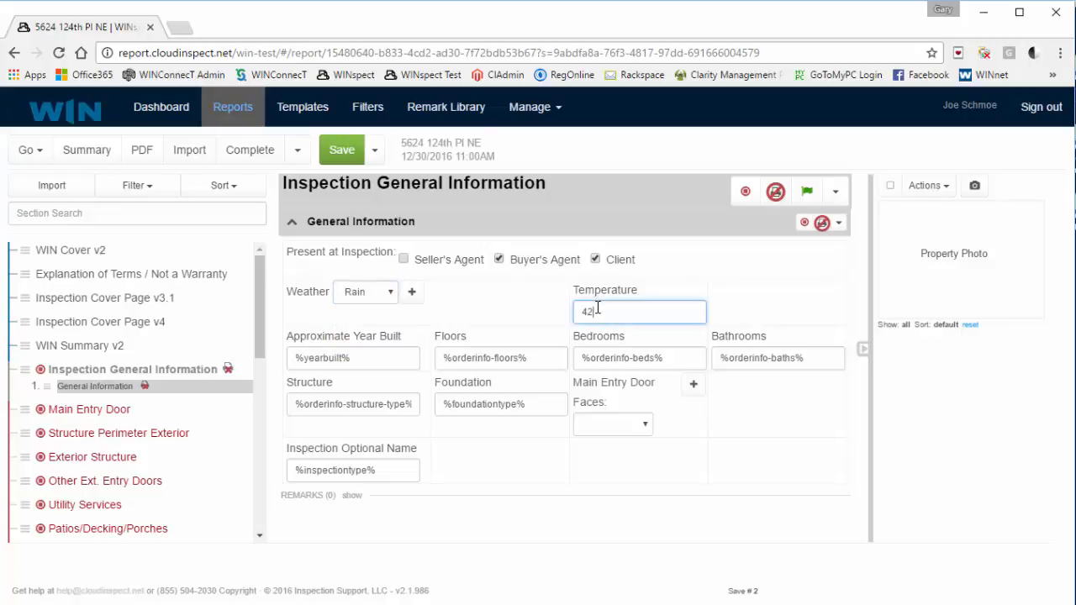
Review the placeholder fields for year built, floors, bedrooms, bathrooms, structure and foundation in General Information.
{"action": "left_click", "coordinate": [381, 364]}
{"action": "left_click", "coordinate": [502, 367]}
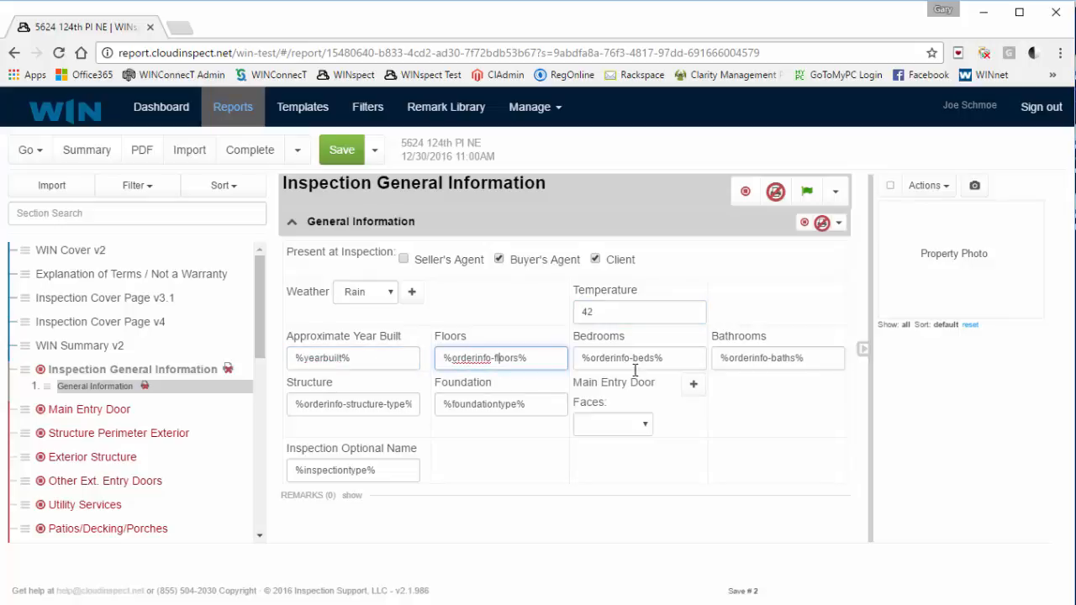
{"action": "left_click", "coordinate": [636, 368]}
{"action": "left_click", "coordinate": [724, 359]}
{"action": "left_click", "coordinate": [345, 408]}
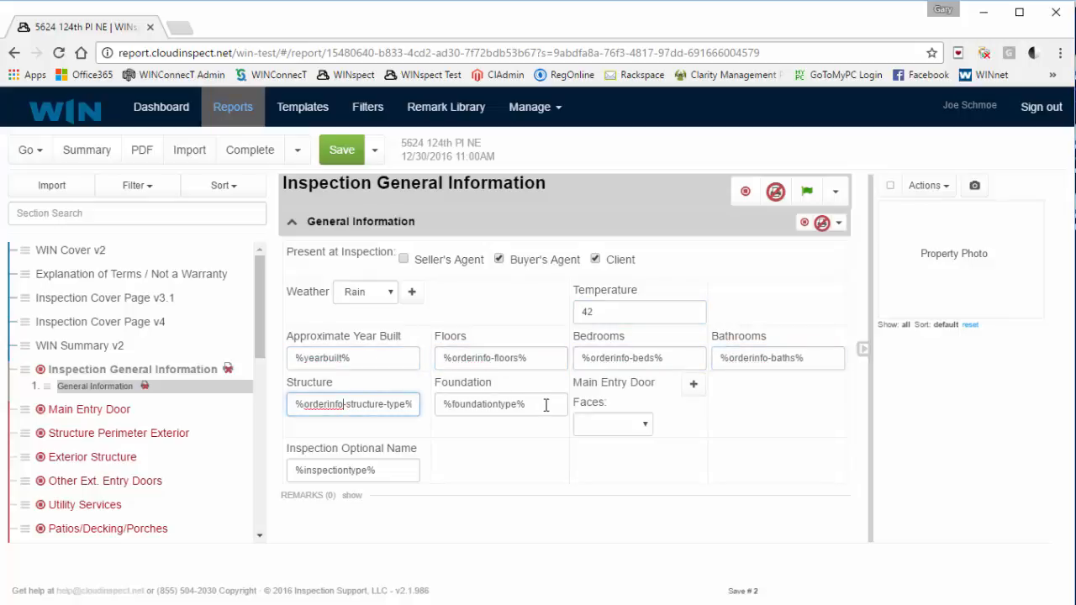
{"action": "left_click", "coordinate": [505, 405]}
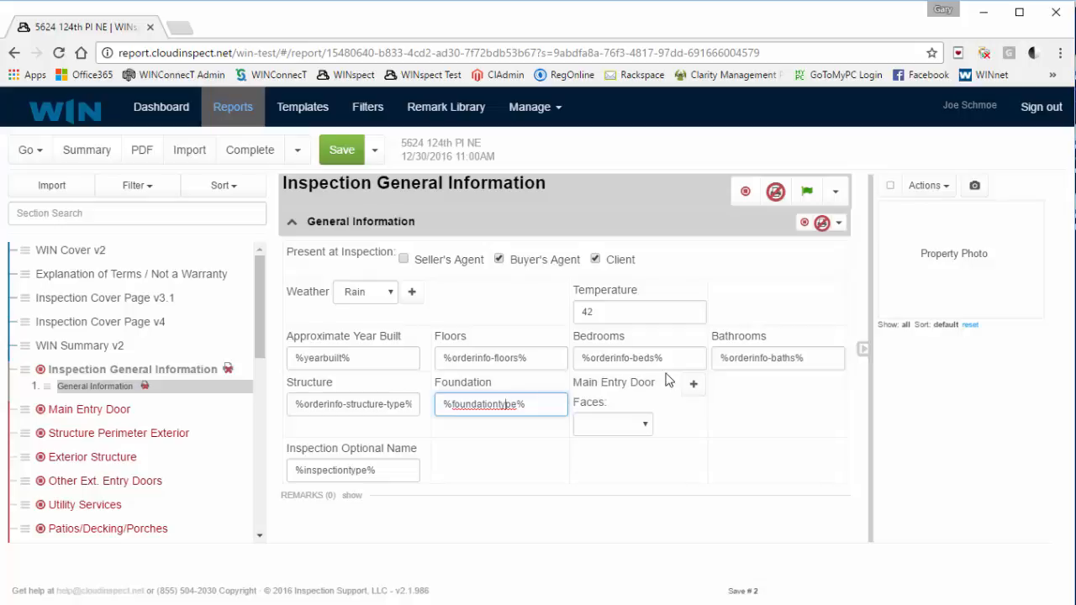
Replace the Bedrooms placeholder with 4 and set the main entry door to face East.
{"action": "left_click_drag", "start_coordinate": [669, 359], "coordinate": [569, 357]}
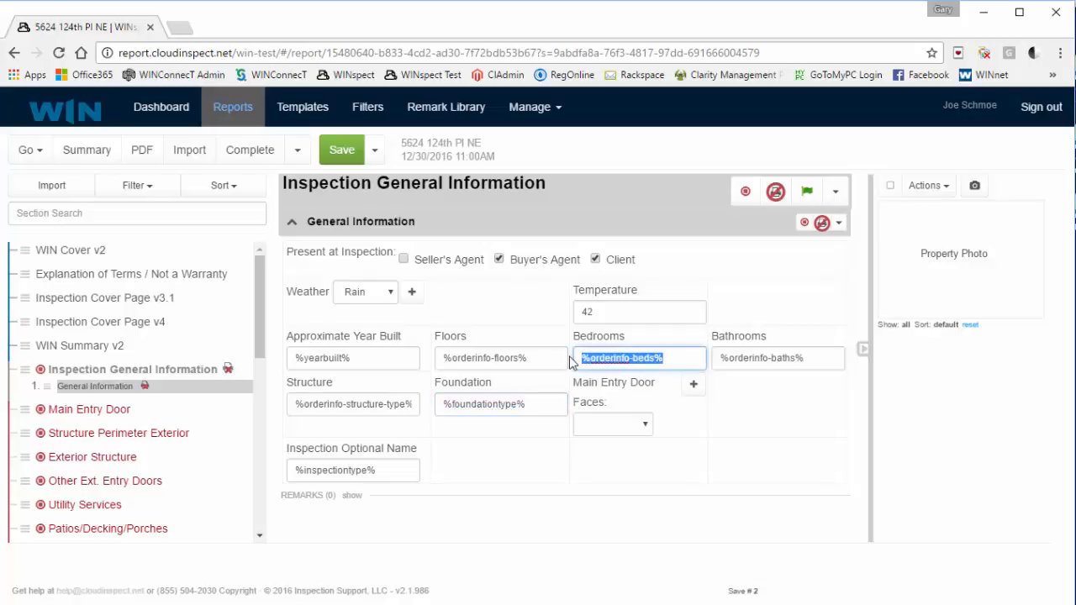
{"action": "type", "text": "4"}
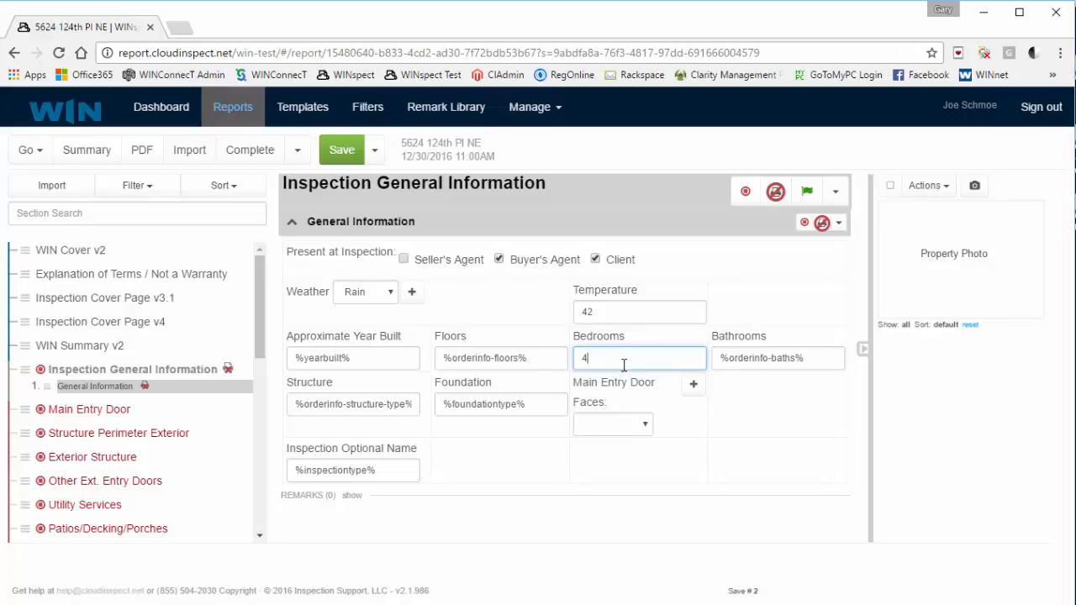
{"action": "key", "text": "Tab"}
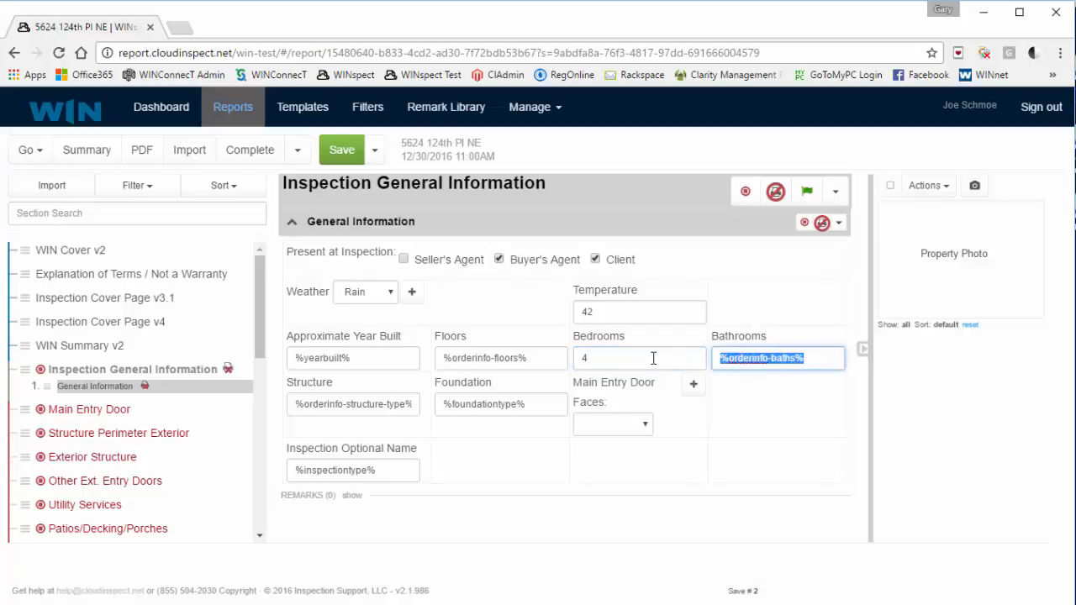
{"action": "key", "text": "shift+Tab"}
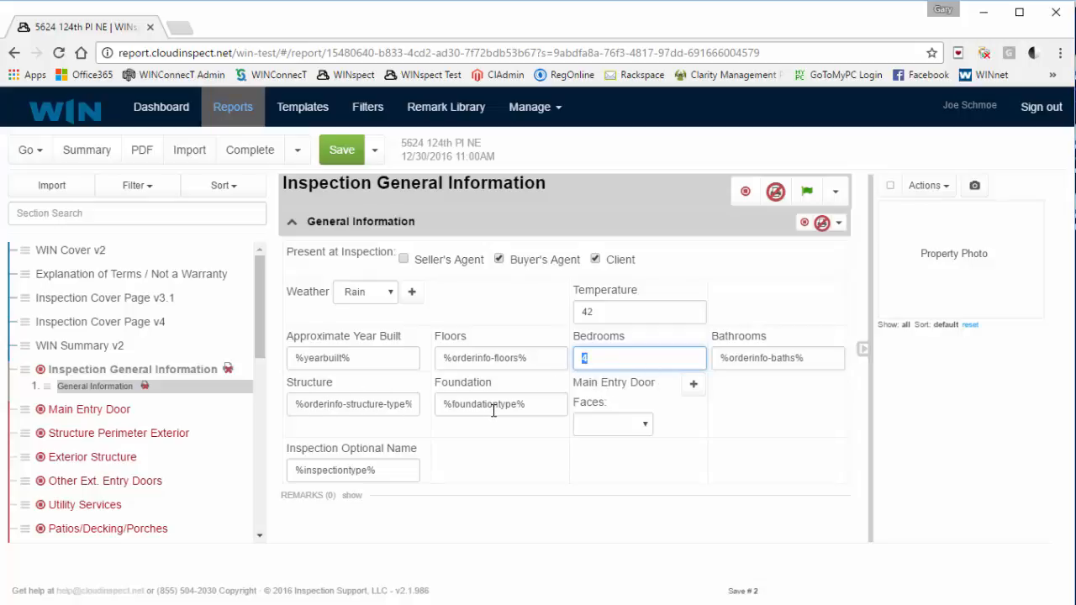
{"action": "left_click", "coordinate": [646, 426]}
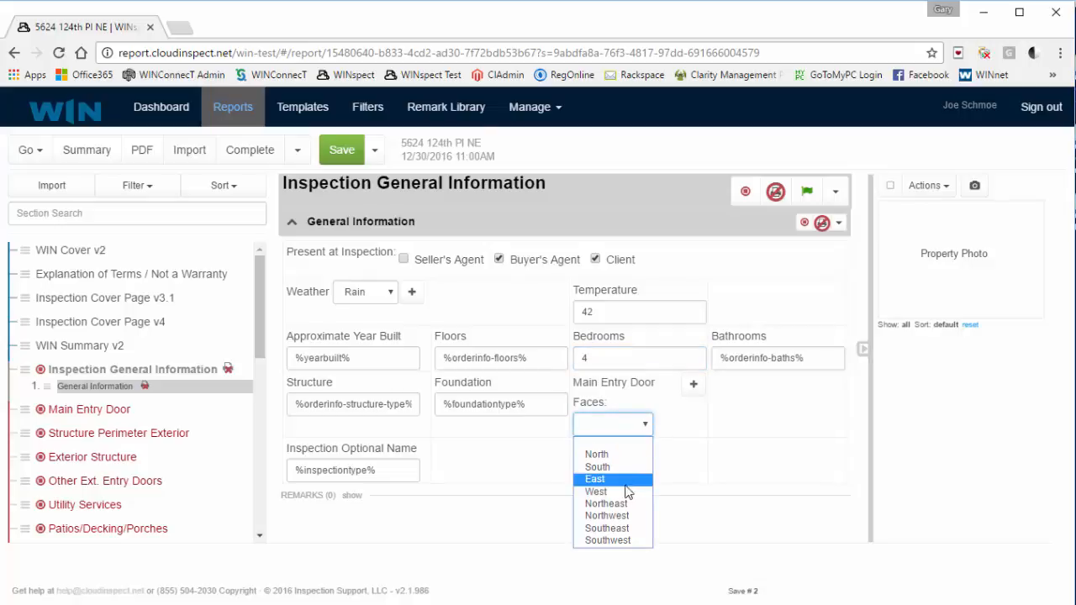
{"action": "left_click", "coordinate": [596, 480]}
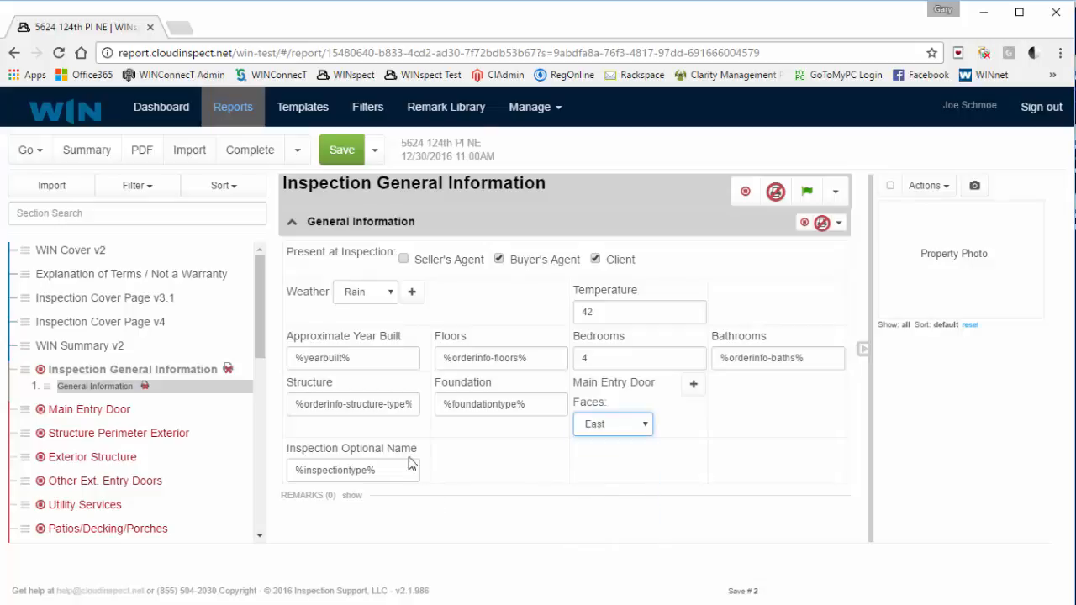
{"action": "left_click_drag", "start_coordinate": [412, 470], "coordinate": [261, 472]}
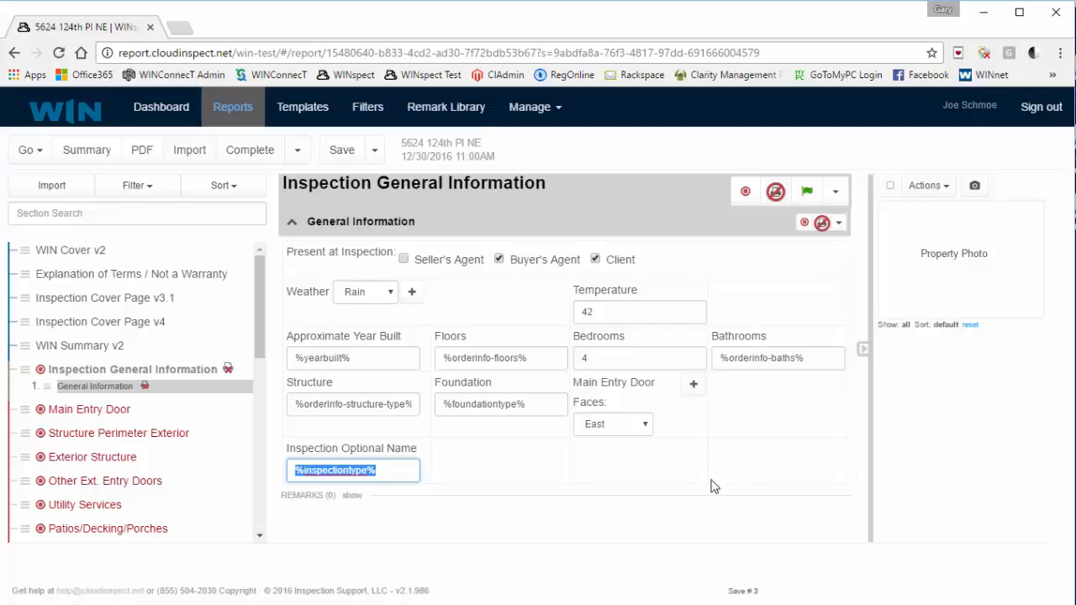
Open the Main Entry Door section and expand its General Statement(s) item along with the item's remarks.
{"action": "left_click", "coordinate": [94, 411]}
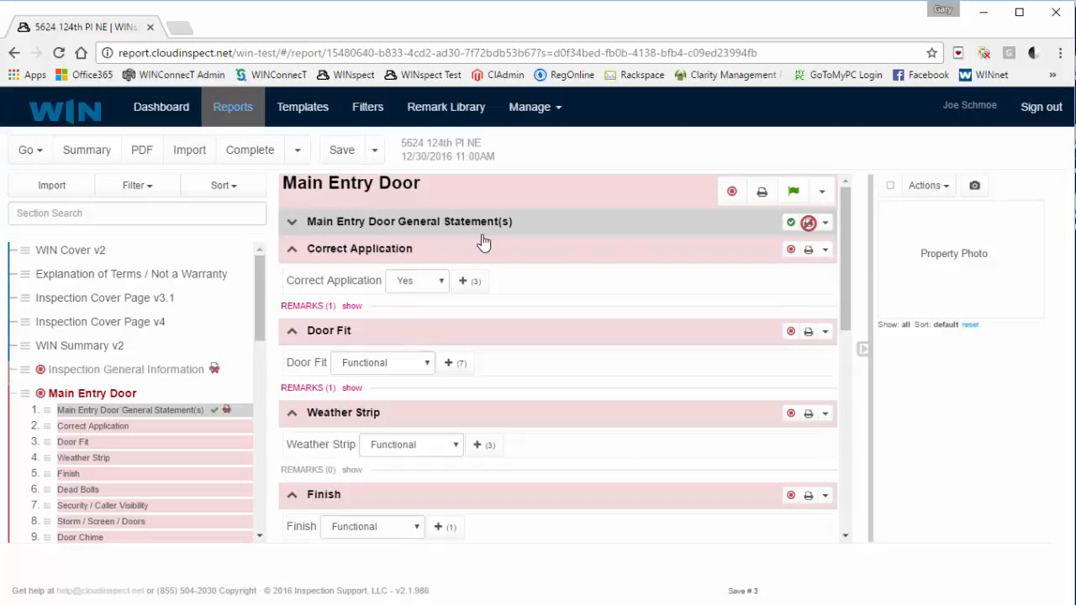
{"action": "left_click", "coordinate": [809, 225]}
{"action": "left_click", "coordinate": [292, 224]}
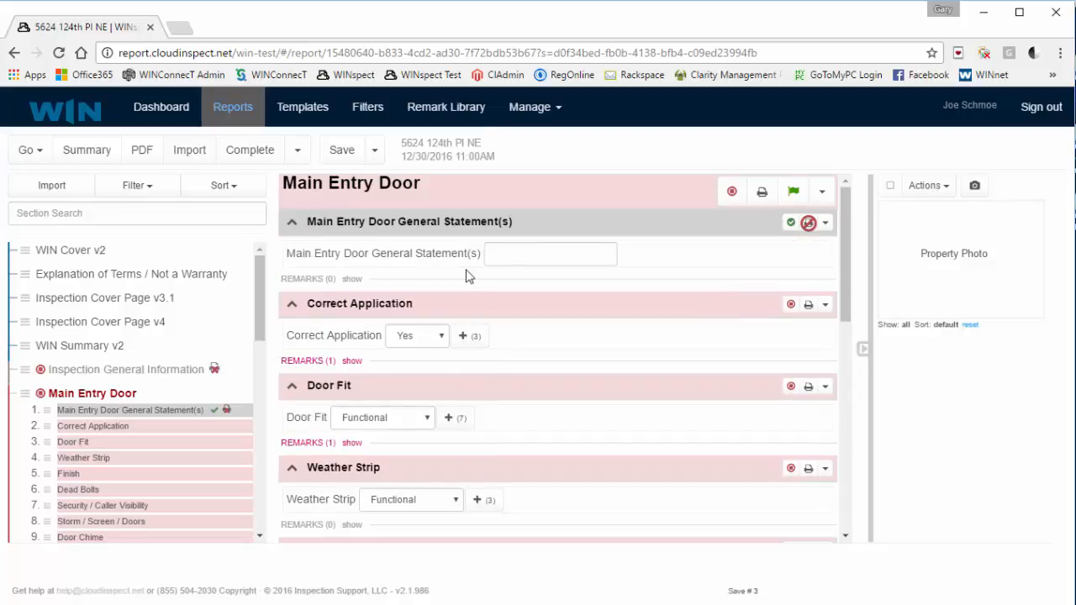
{"action": "left_click", "coordinate": [351, 284]}
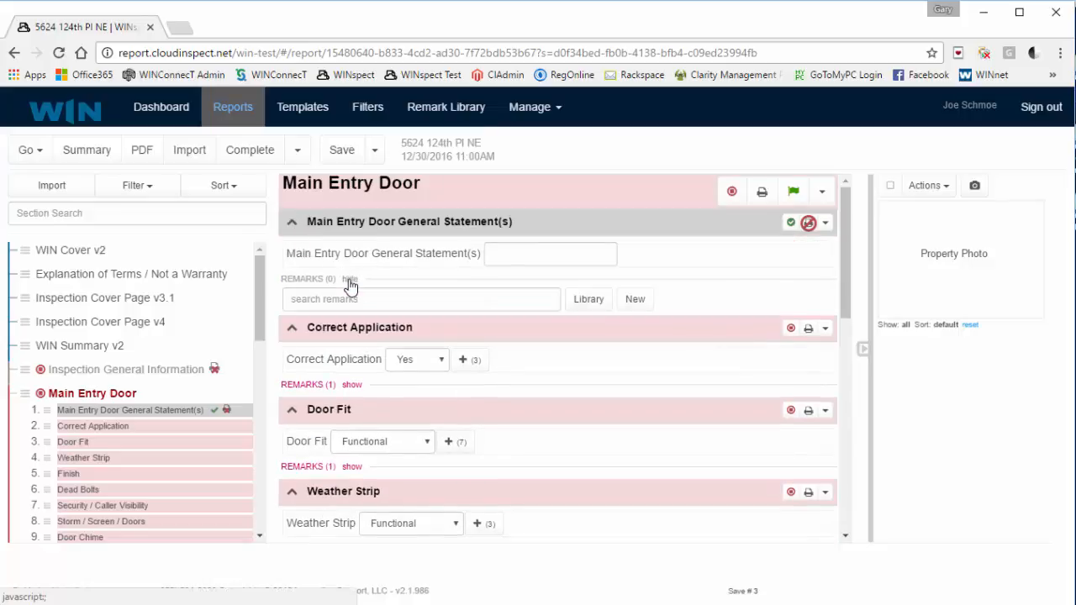
View the blank new-remark form for Main Entry Door General Statement(s), close it without adding anything and collapse the item.
{"action": "left_click", "coordinate": [636, 300]}
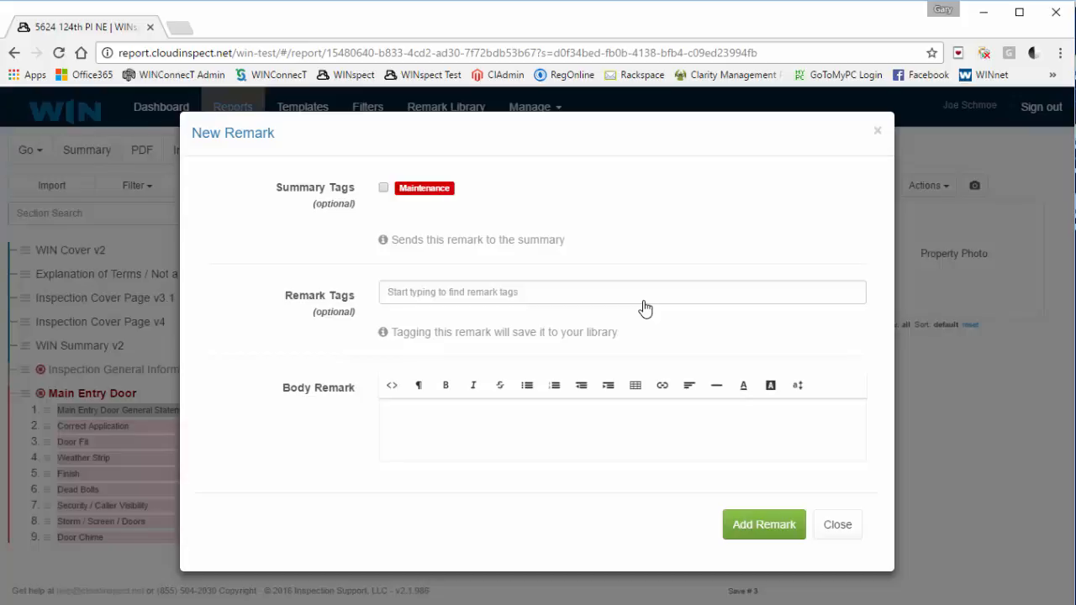
{"action": "left_click", "coordinate": [827, 521]}
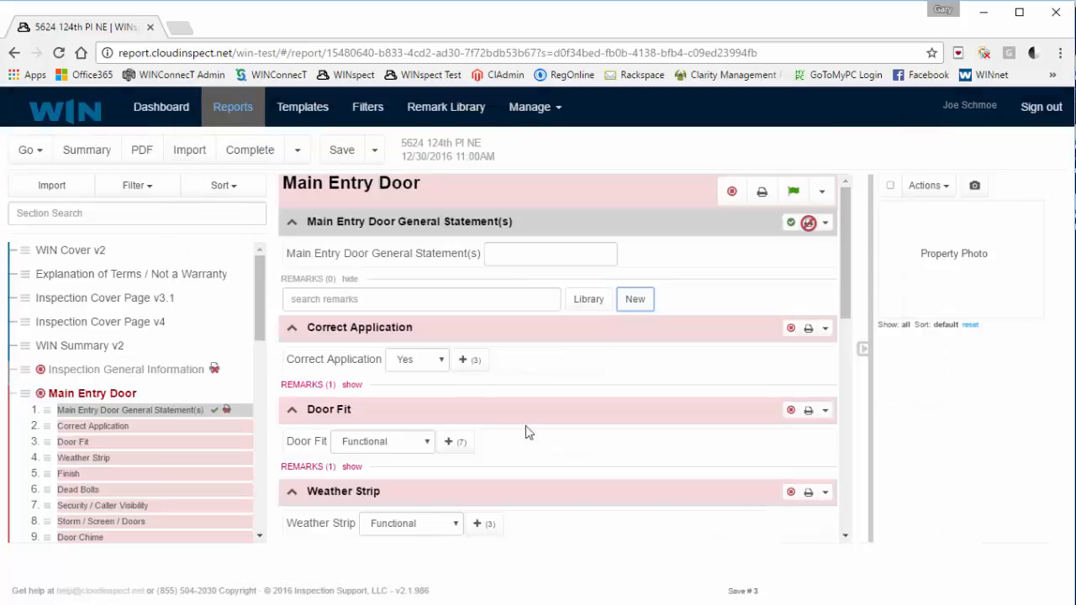
{"action": "left_click", "coordinate": [301, 308]}
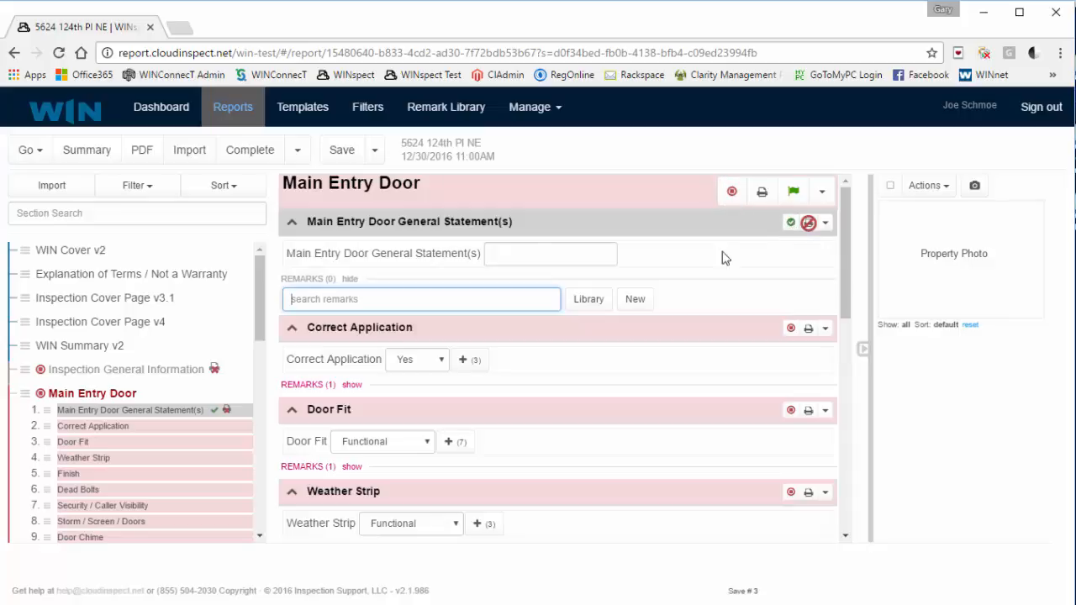
{"action": "left_click", "coordinate": [293, 225]}
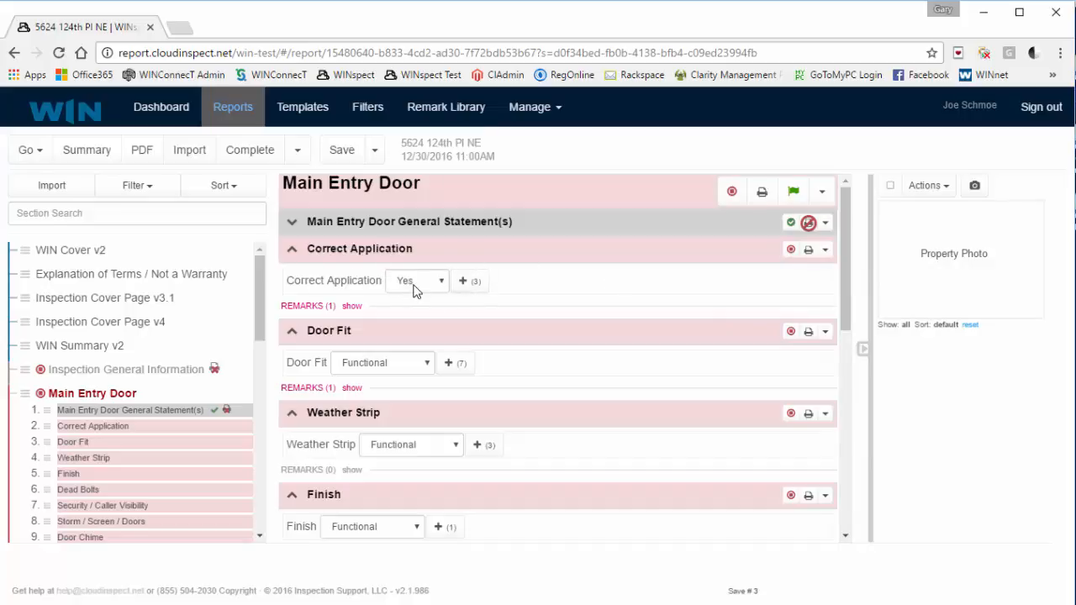
Show the remark under Correct Application and mark that item as complete.
{"action": "mouse_move", "coordinate": [281, 306]}
{"action": "left_mouse_down"}
{"action": "mouse_move", "coordinate": [365, 304]}
{"action": "mouse_move", "coordinate": [284, 308]}
{"action": "left_mouse_up"}
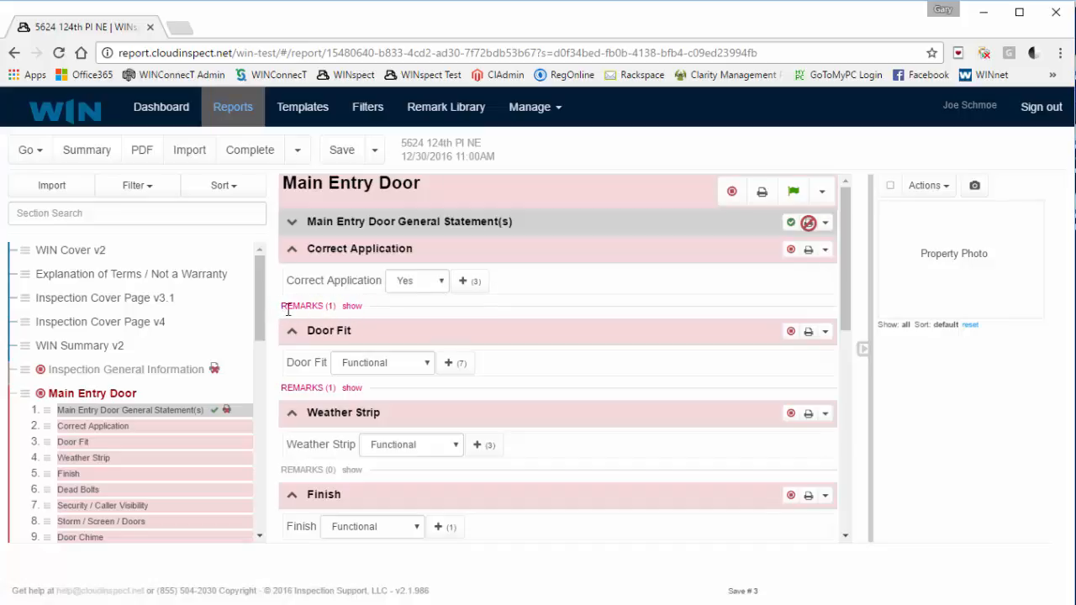
{"action": "double_click", "coordinate": [330, 305]}
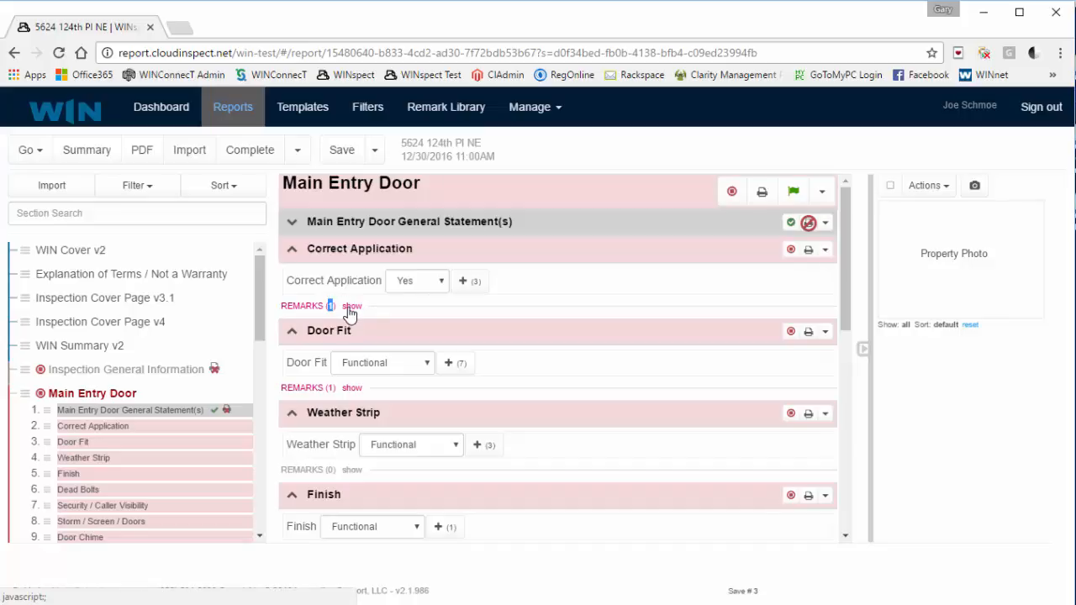
{"action": "left_click", "coordinate": [350, 308]}
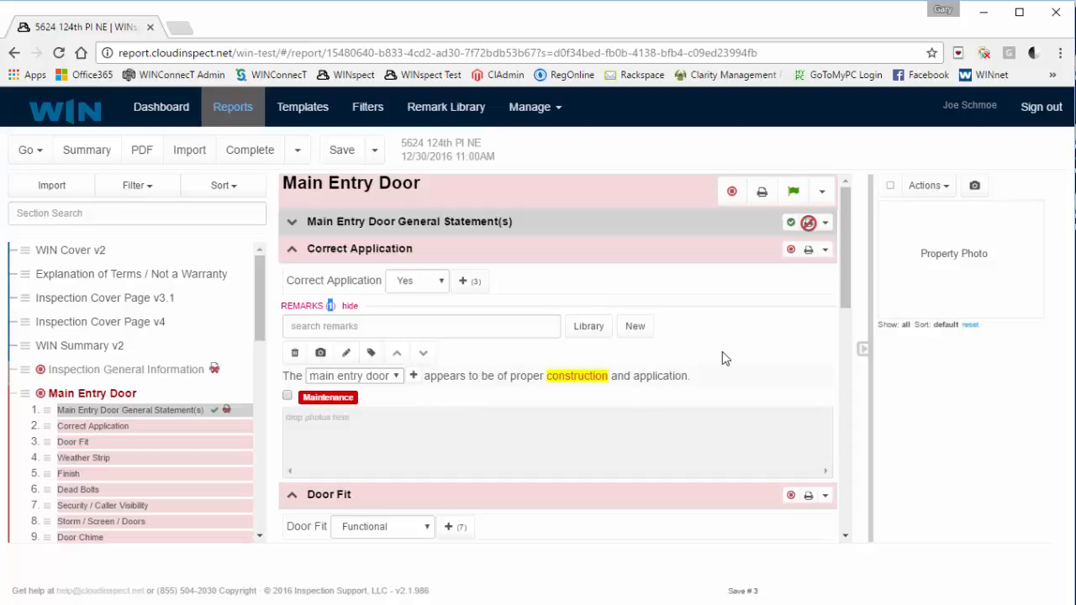
{"action": "left_click", "coordinate": [790, 250]}
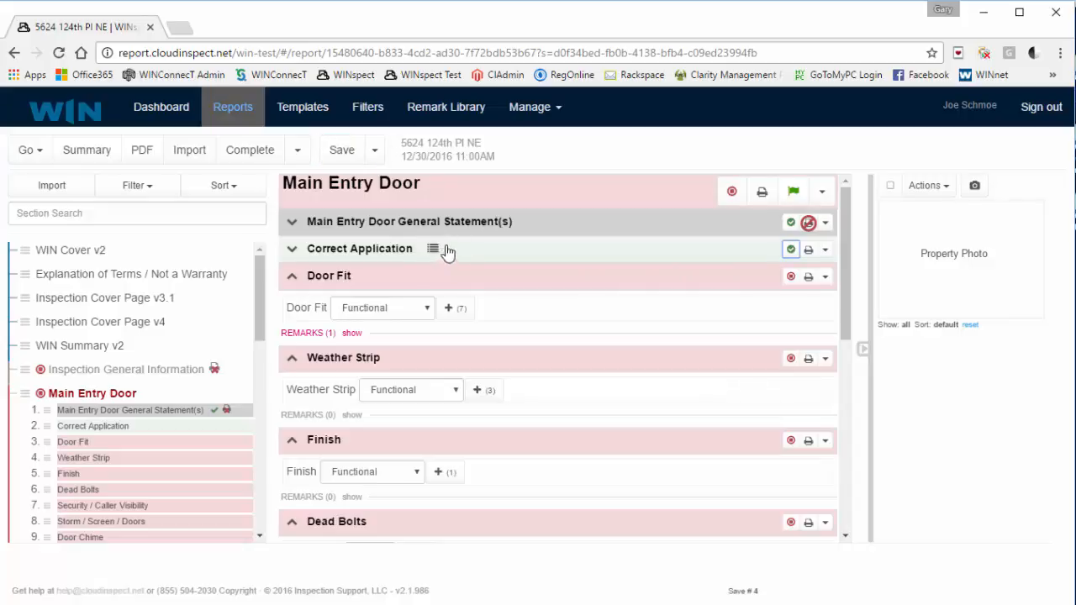
{"action": "mouse_move", "coordinate": [433, 252]}
Set Door Fit to Attention and delete its remark stating that the main entry door appears to fit fine.
{"action": "left_click", "coordinate": [351, 334]}
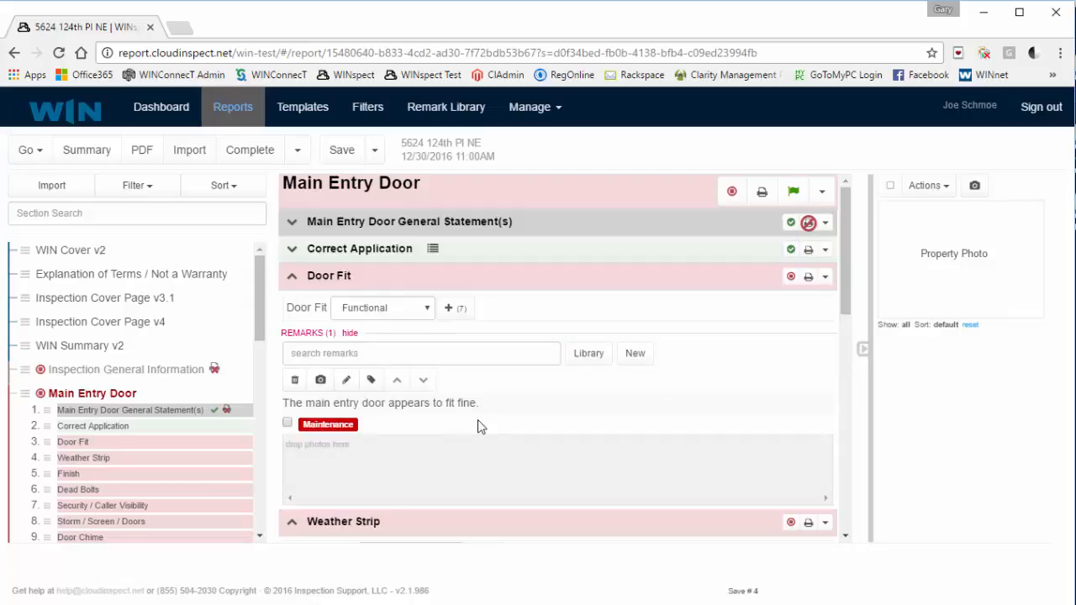
{"action": "left_click", "coordinate": [426, 307]}
{"action": "left_click", "coordinate": [363, 339]}
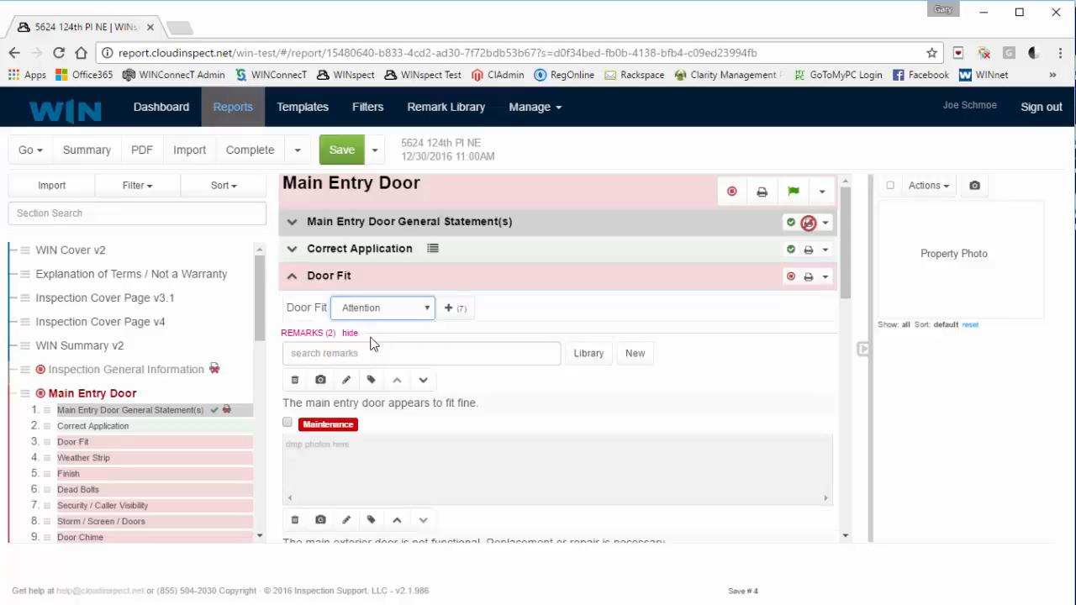
{"action": "scroll", "coordinate": [374, 380], "scroll_direction": "down", "scroll_amount": 1}
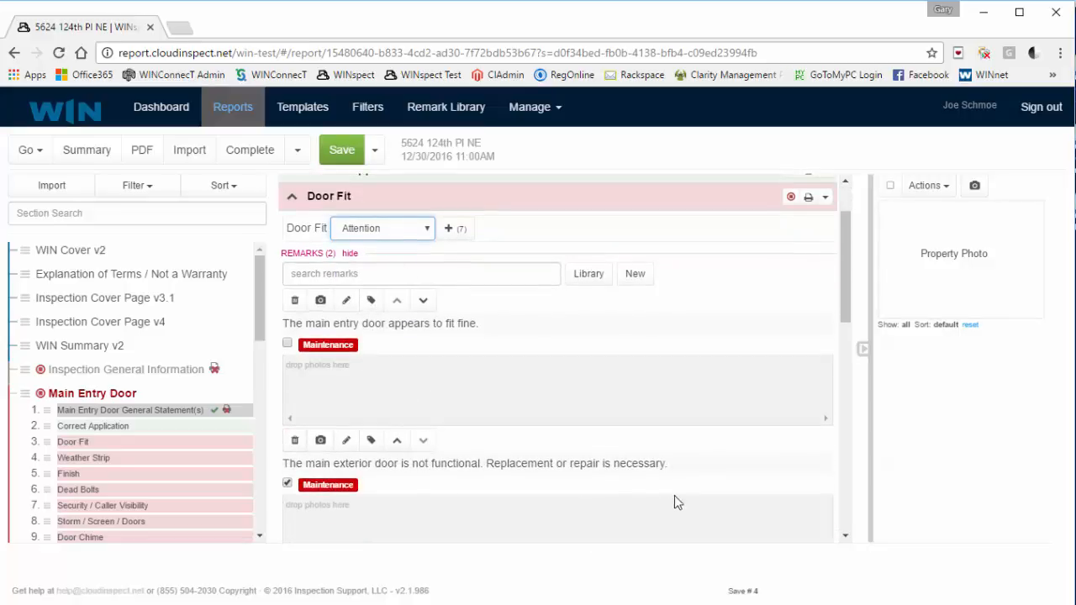
{"action": "left_click", "coordinate": [286, 484]}
{"action": "left_click", "coordinate": [294, 300]}
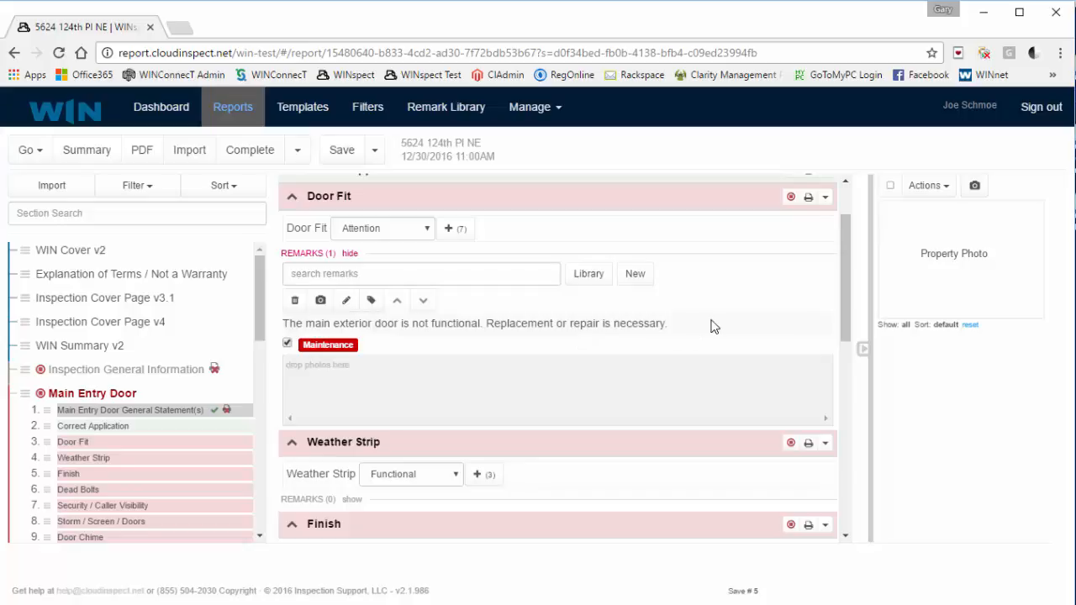
Insert "It appears to stick in the upper left corner" before "Replacement" in the remaining Door Fit remark and save the edit.
{"action": "left_click", "coordinate": [345, 300]}
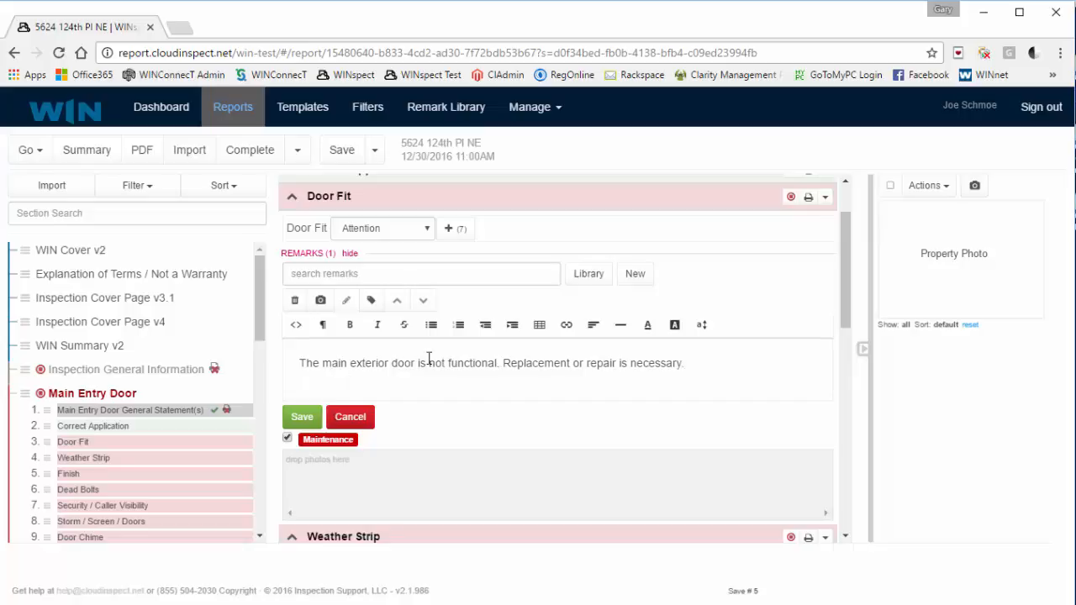
{"action": "left_click", "coordinate": [504, 363]}
{"action": "type", "text": "It ap"}
{"action": "type", "text": "pears to sti"}
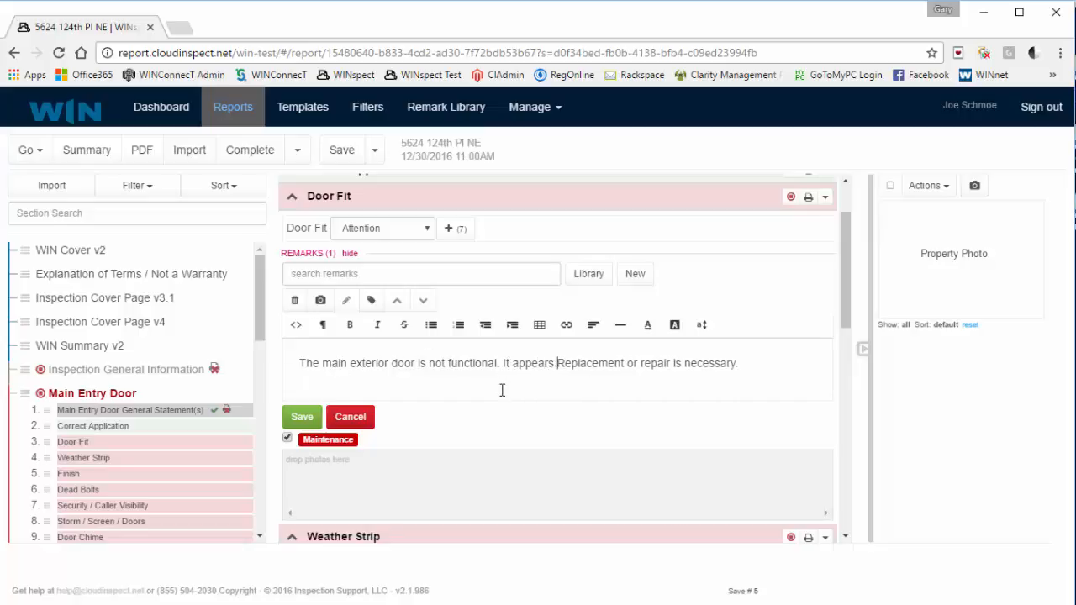
{"action": "type", "text": "ck in the u"}
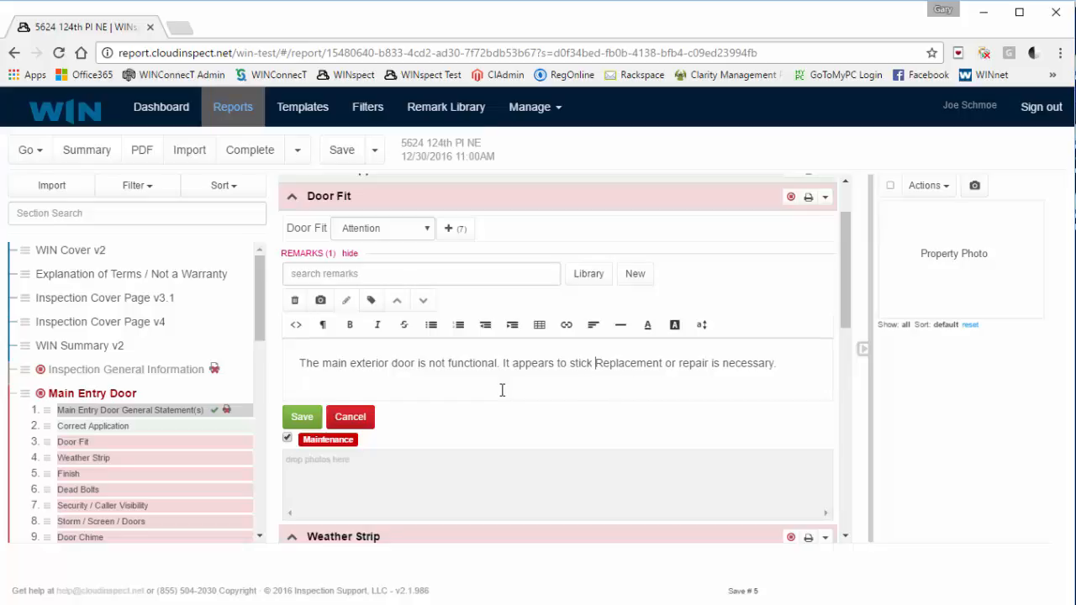
{"action": "type", "text": "pper left co"}
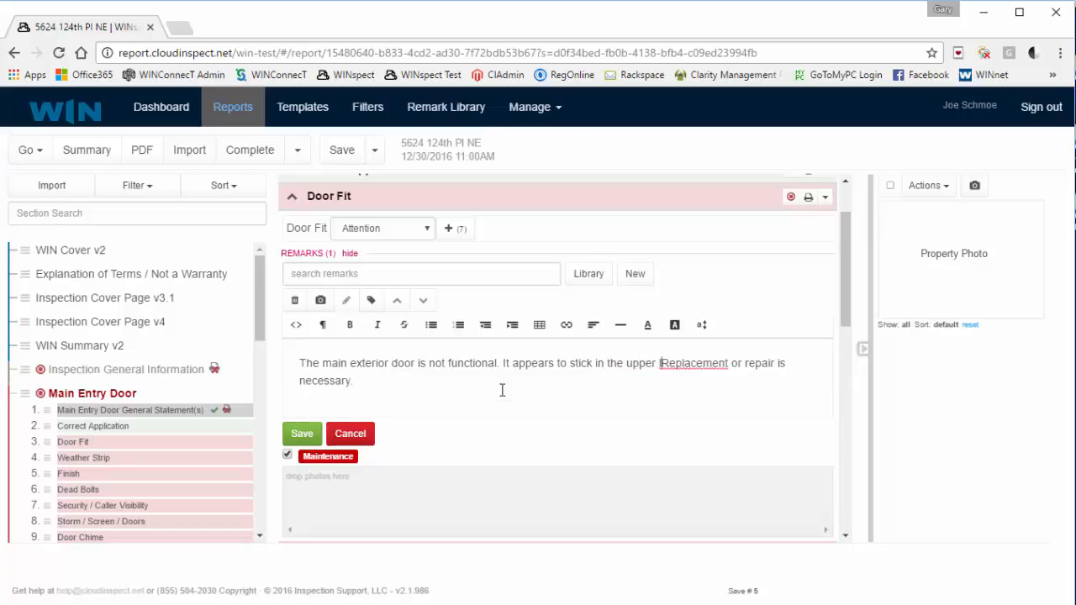
{"action": "type", "text": "rner"}
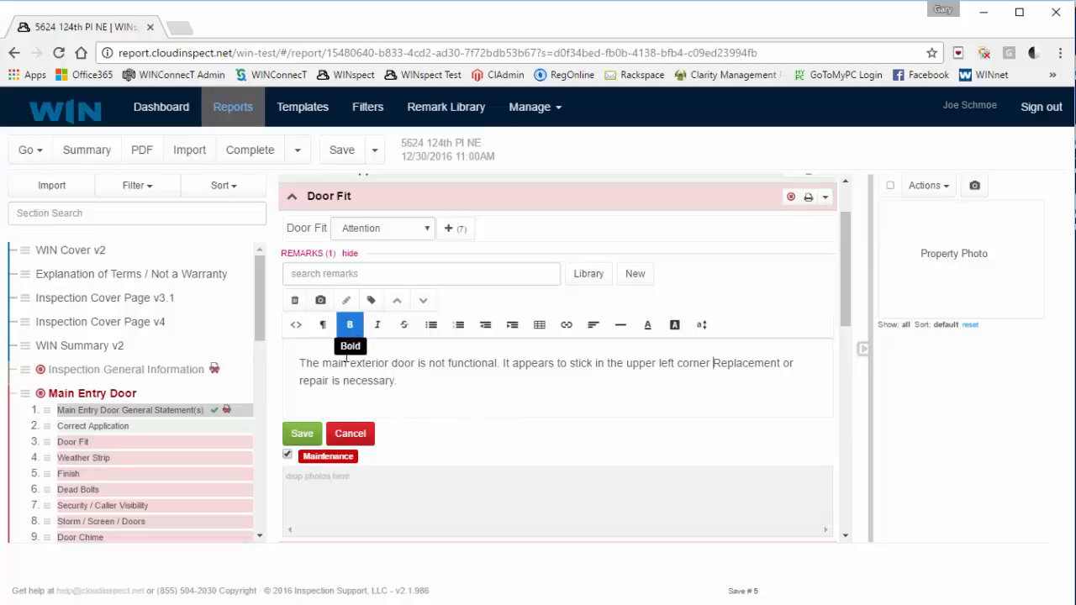
{"action": "left_click", "coordinate": [302, 432]}
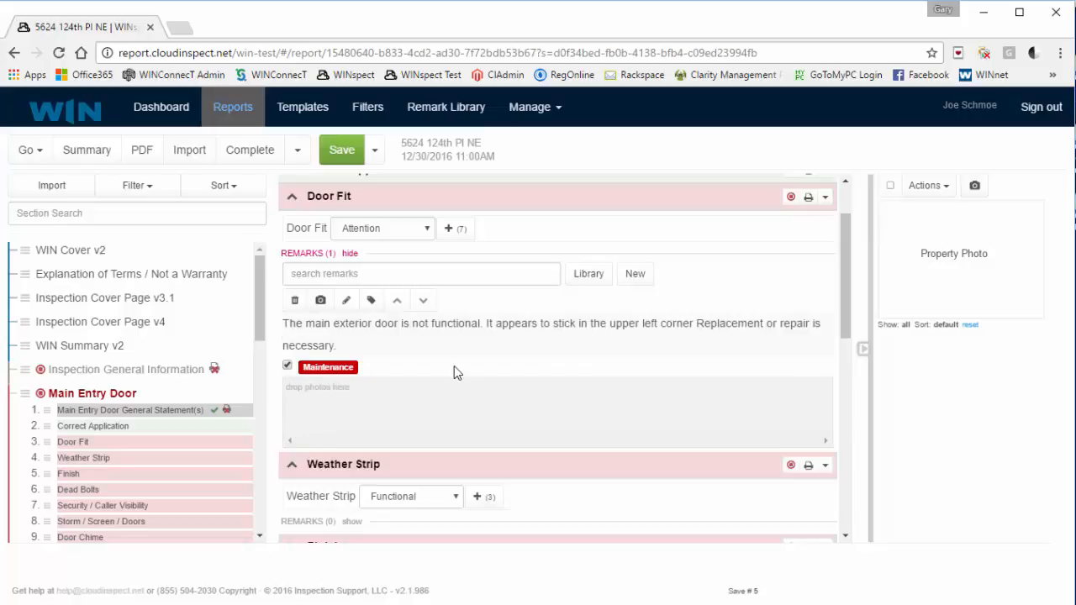
Add "This is a change" to the end of the Door Fit remark by editing its text inline.
{"action": "left_click", "coordinate": [354, 343]}
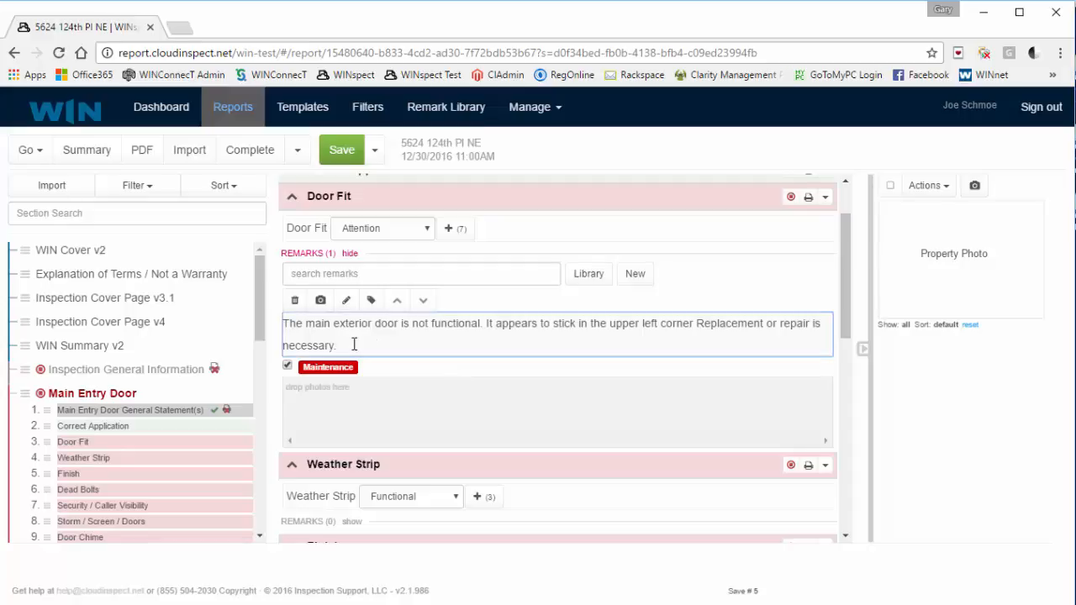
{"action": "type", "text": "This is a change"}
{"action": "left_click", "coordinate": [433, 430]}
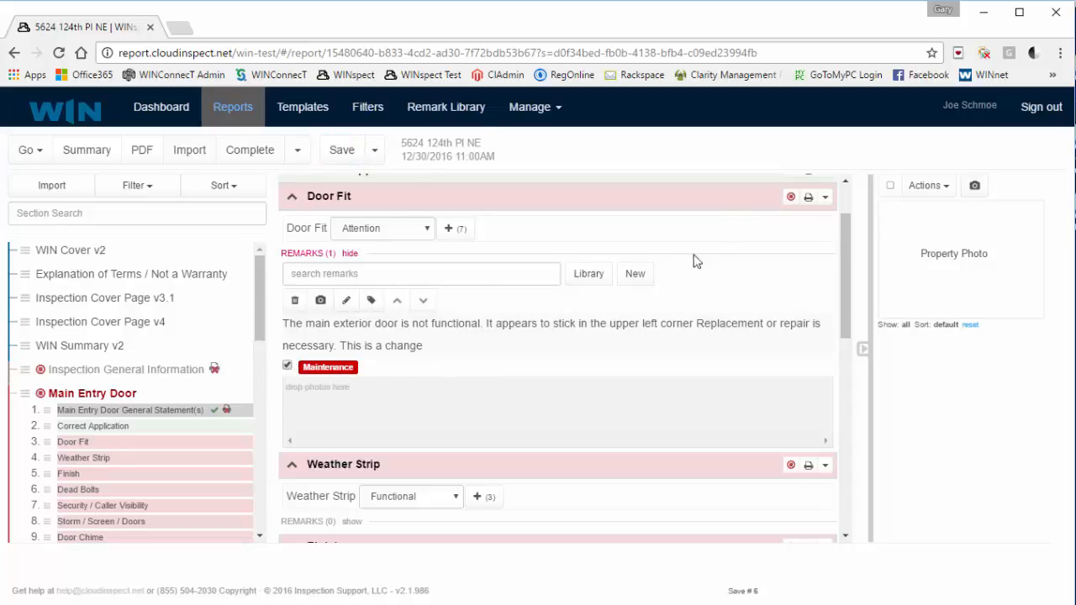
Mark the Door Fit and Weather Strip items as complete.
{"action": "left_click", "coordinate": [791, 198]}
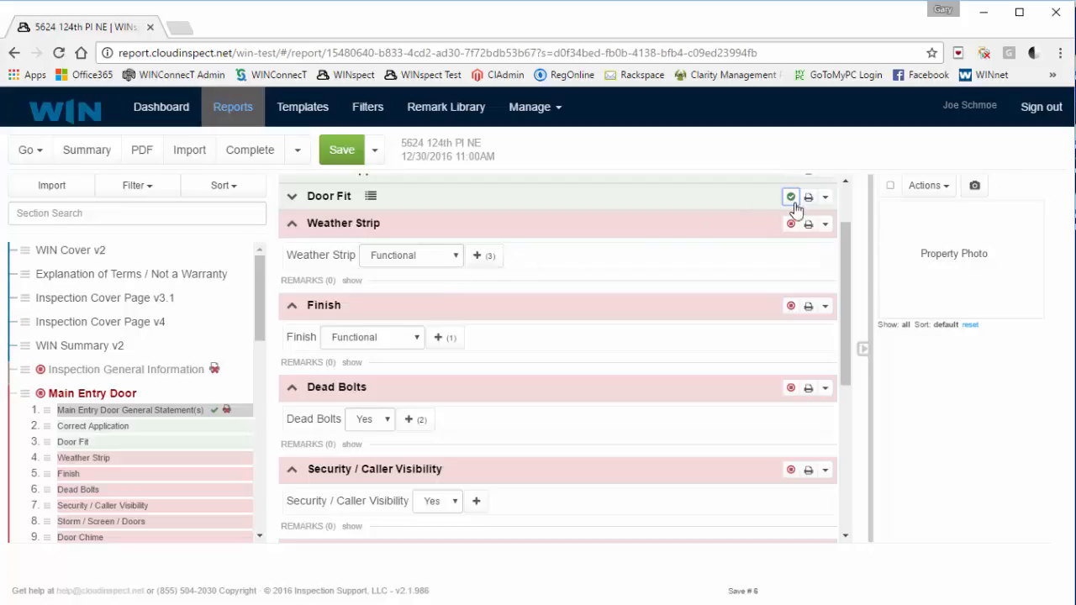
{"action": "left_click", "coordinate": [791, 224]}
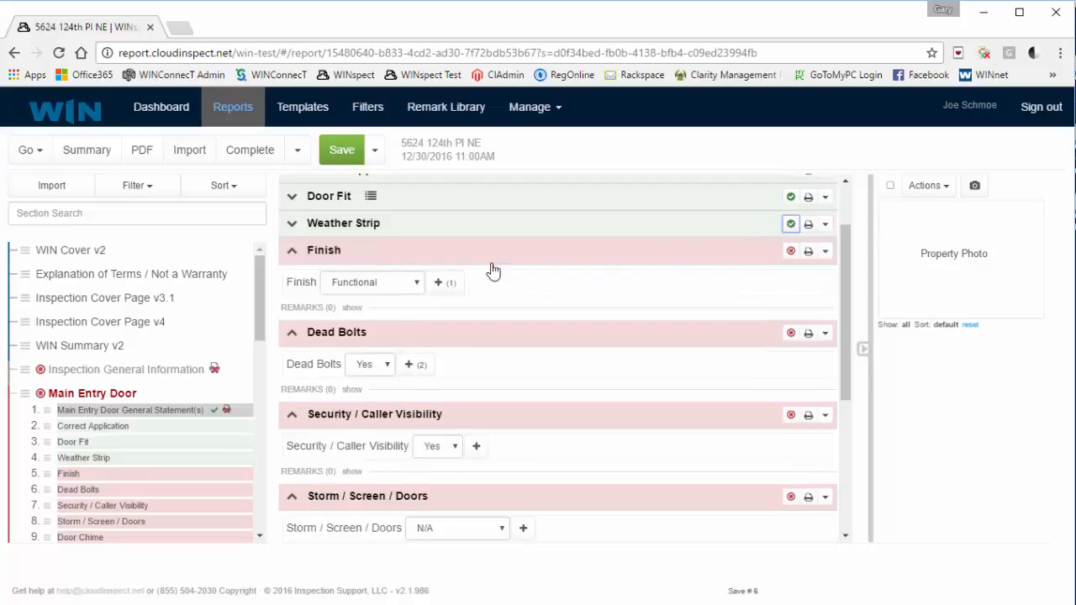
Mark Finish, Dead Bolts, Security / Caller Visibility, Storm / Screen / Doors and Door Chime as complete.
{"action": "left_click", "coordinate": [794, 253]}
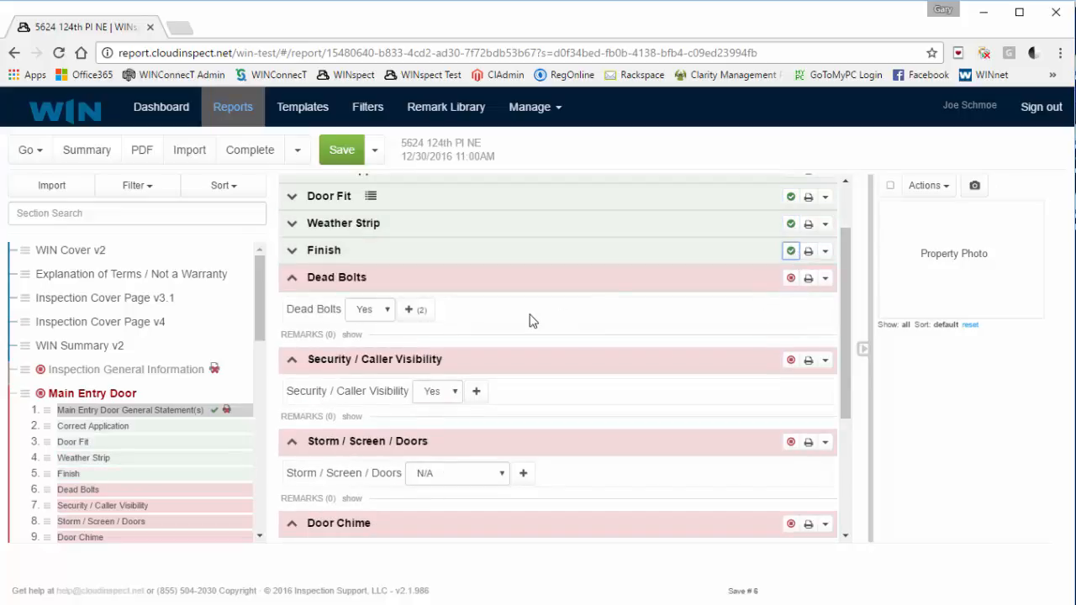
{"action": "left_click", "coordinate": [791, 279]}
{"action": "left_click", "coordinate": [791, 305]}
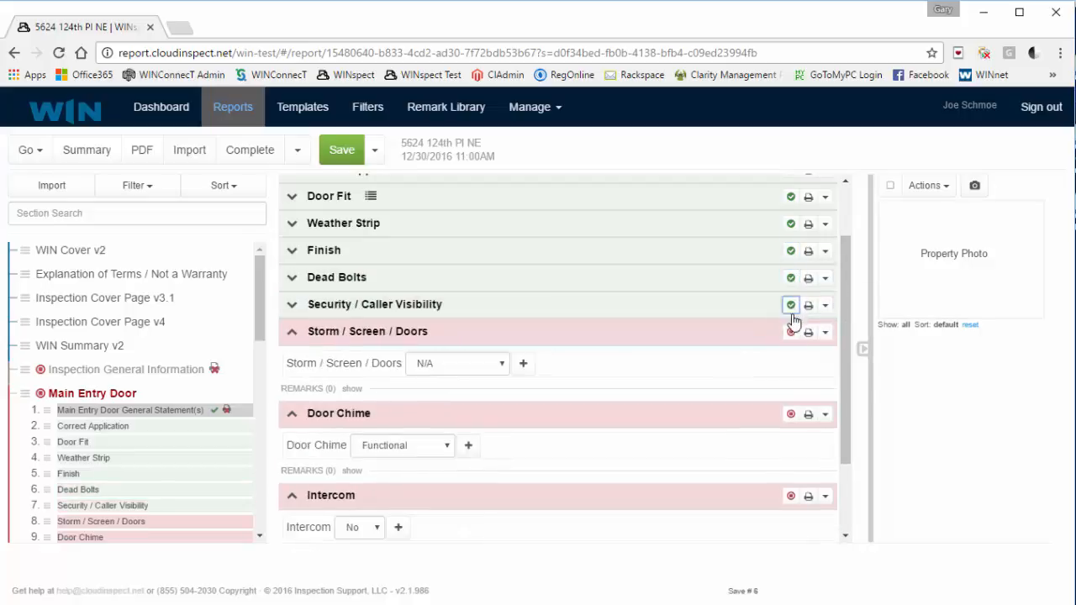
{"action": "left_click", "coordinate": [791, 331]}
{"action": "left_click", "coordinate": [791, 359]}
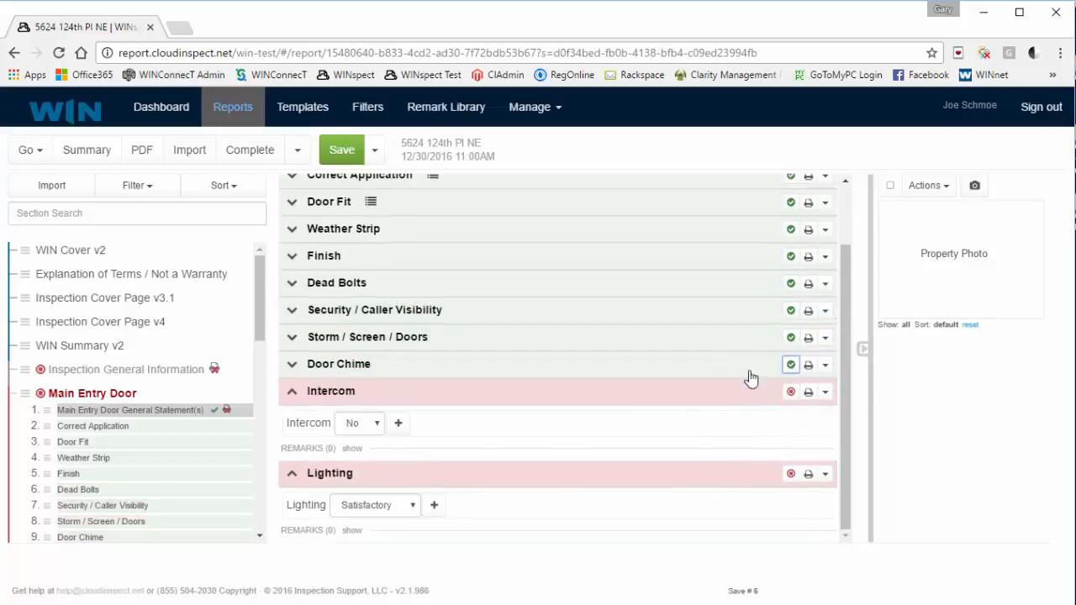
Mark the entire Main Entry Door section as complete, including the remaining Intercom and Lighting items.
{"action": "scroll", "coordinate": [616, 450], "scroll_direction": "up", "scroll_amount": 1}
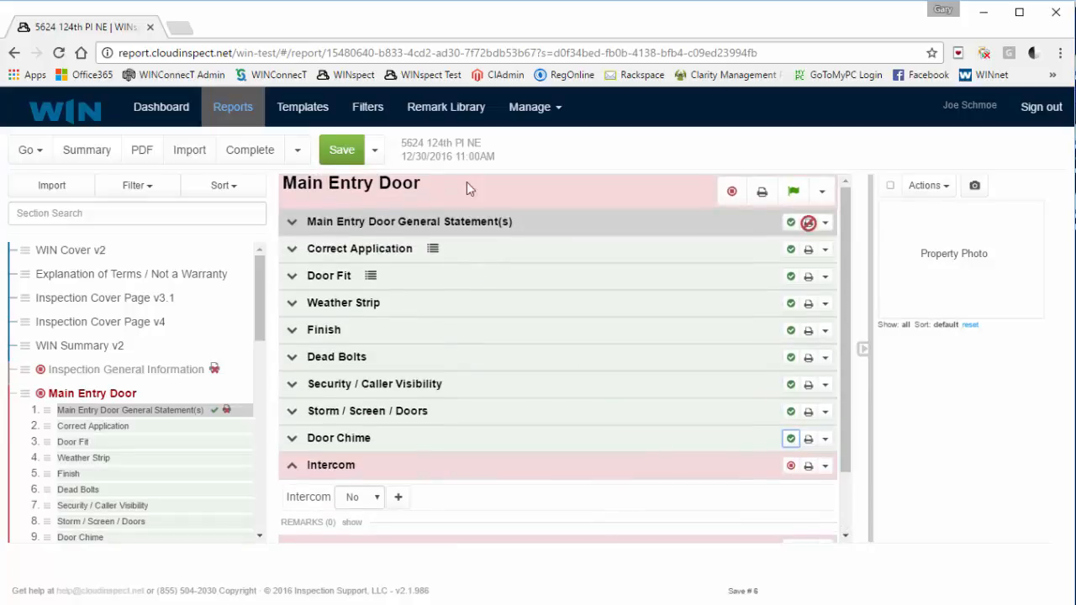
{"action": "scroll", "coordinate": [555, 324], "scroll_direction": "down", "scroll_amount": 1}
{"action": "scroll", "coordinate": [572, 336], "scroll_direction": "up", "scroll_amount": 1}
{"action": "left_click", "coordinate": [731, 193]}
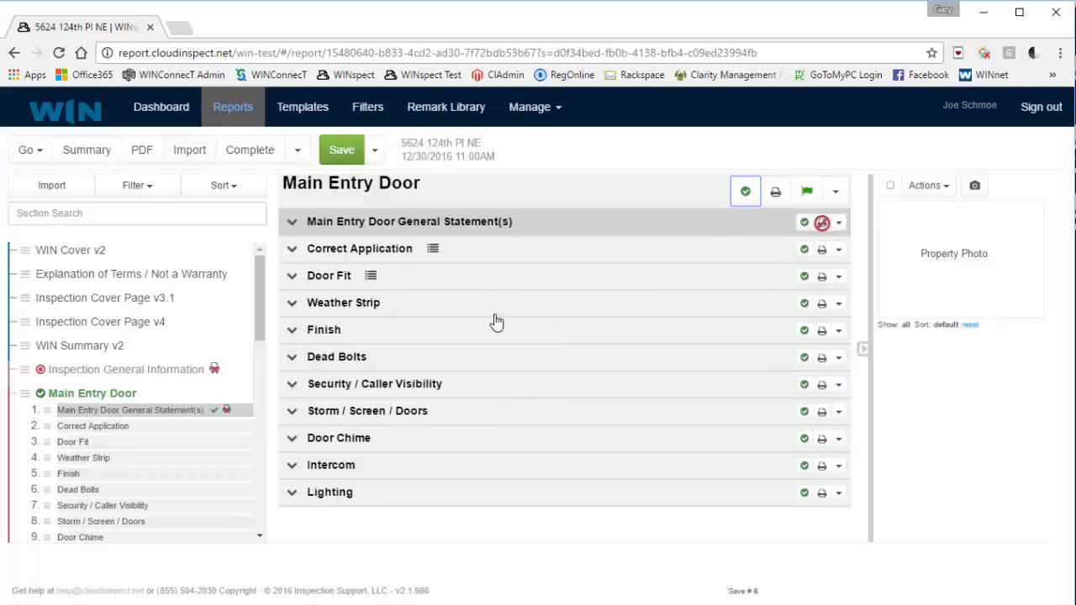
Open the Structure Perimeter Exterior section, check its general statement remark, and include that item in the printed report.
{"action": "scroll", "coordinate": [149, 490], "scroll_direction": "down", "scroll_amount": 3}
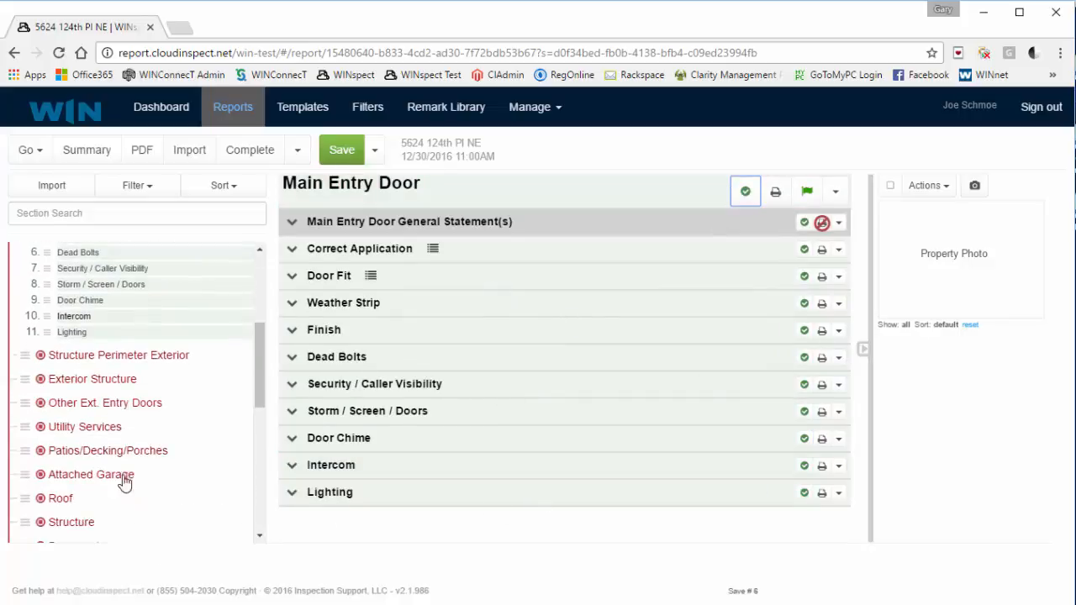
{"action": "left_click", "coordinate": [83, 359]}
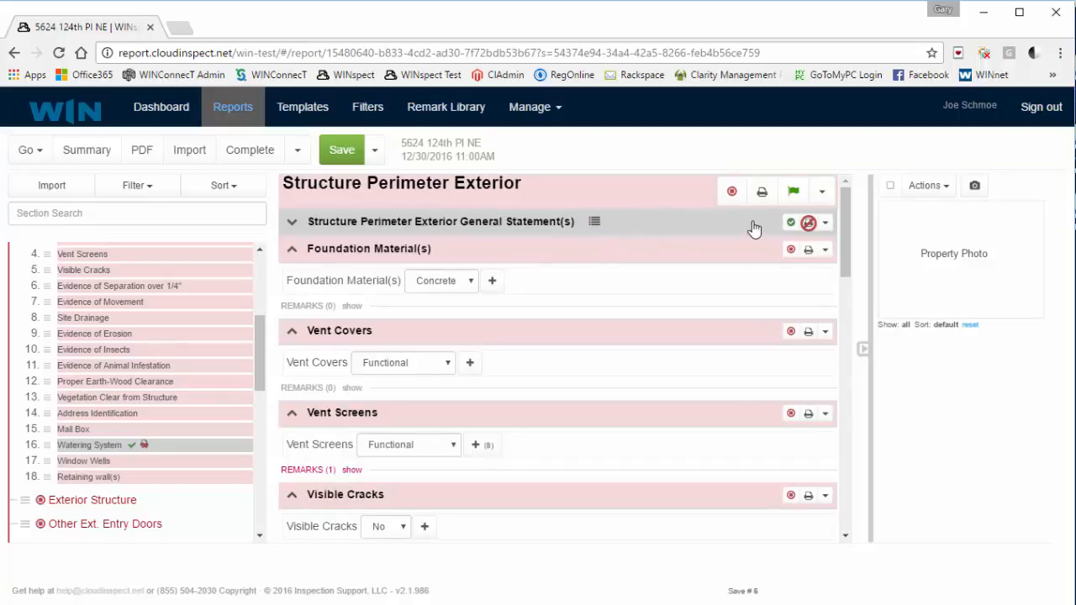
{"action": "left_click", "coordinate": [807, 225]}
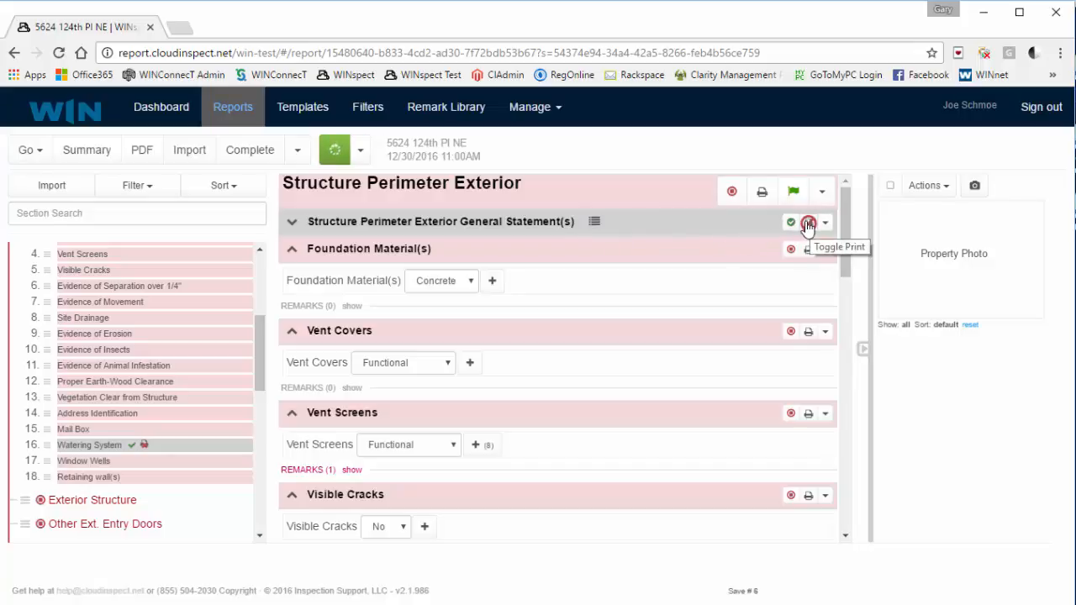
{"action": "left_click", "coordinate": [293, 222]}
{"action": "left_click", "coordinate": [351, 280]}
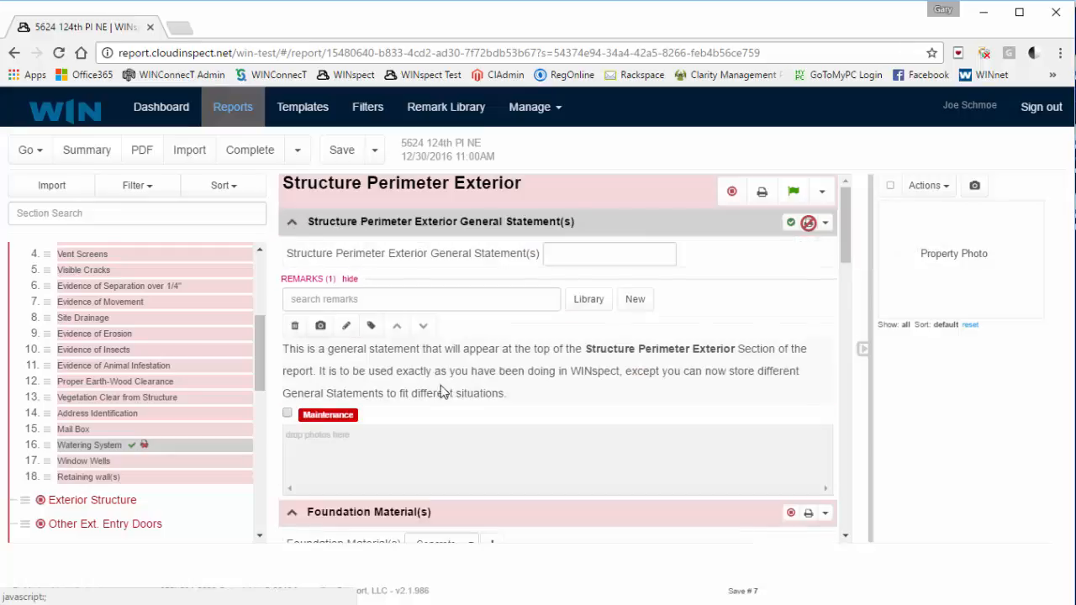
{"action": "left_click_drag", "start_coordinate": [508, 394], "coordinate": [247, 358]}
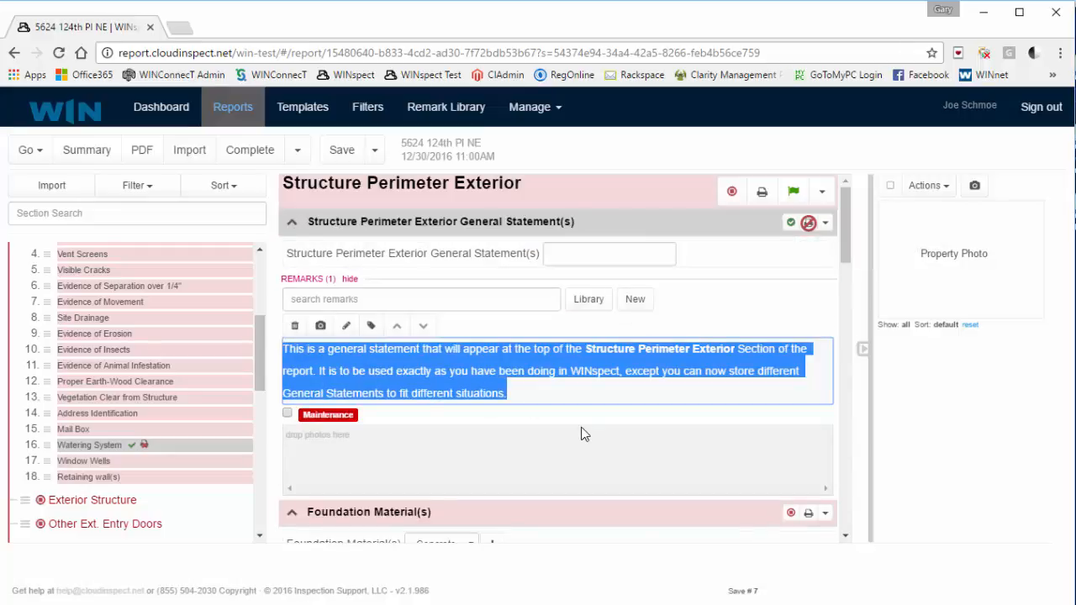
{"action": "left_click", "coordinate": [791, 308]}
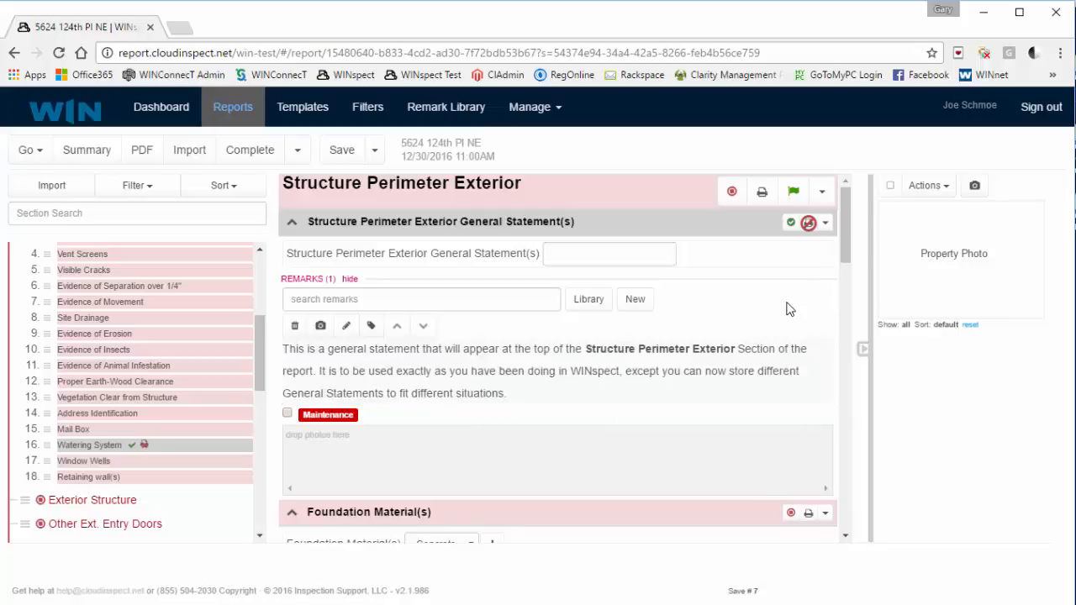
{"action": "left_click", "coordinate": [809, 225]}
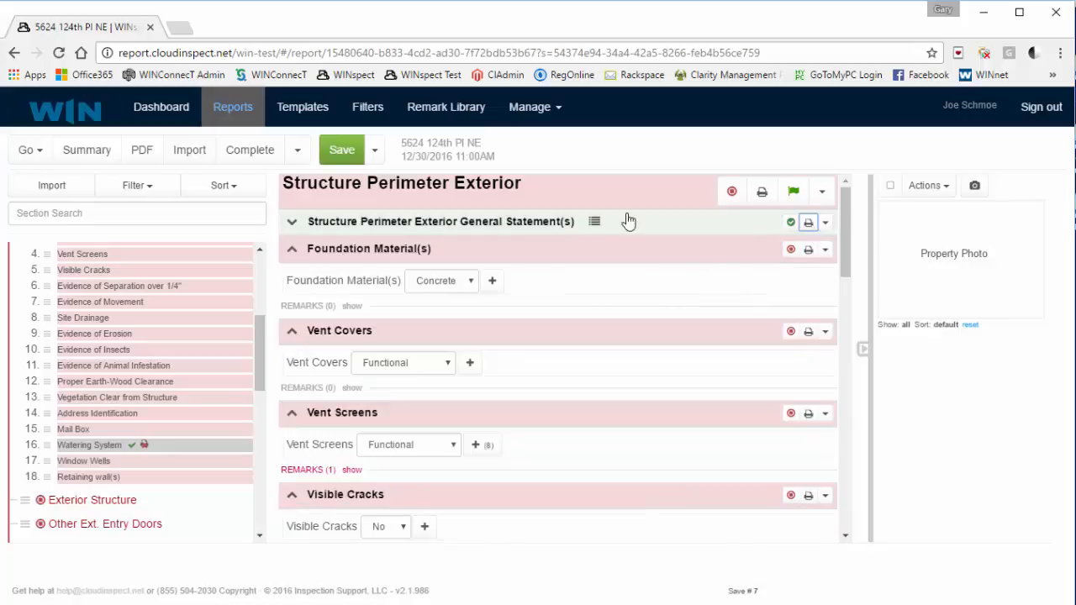
Review the Structure Perimeter Exterior general statement's text field, remark and Maintenance option, and collapse the item.
{"action": "left_click", "coordinate": [292, 222]}
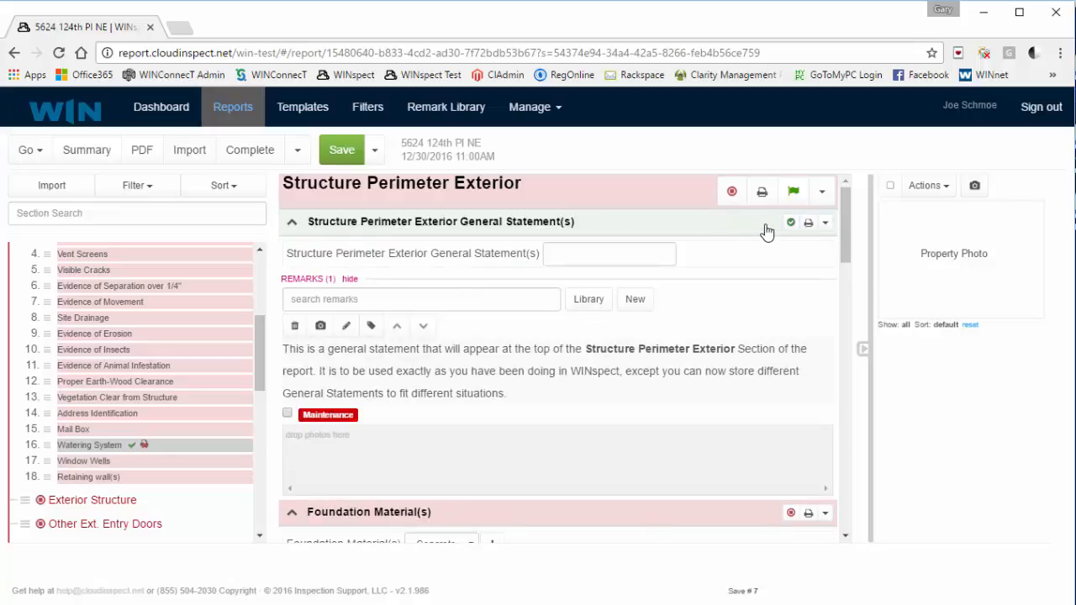
{"action": "left_click", "coordinate": [620, 249]}
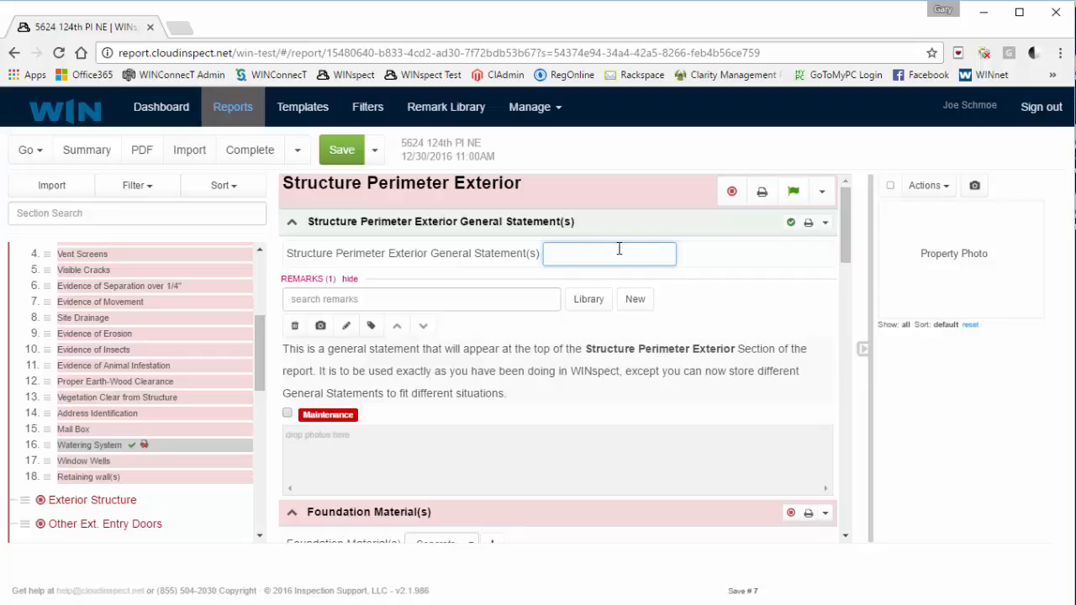
{"action": "left_click", "coordinate": [288, 414]}
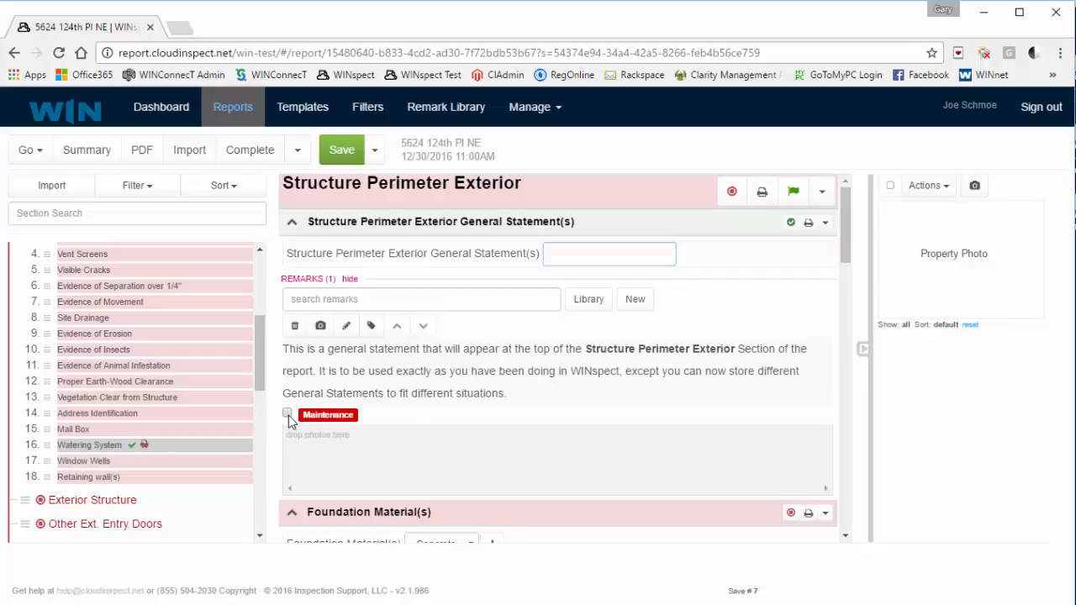
{"action": "left_click", "coordinate": [287, 414]}
{"action": "left_click", "coordinate": [291, 222]}
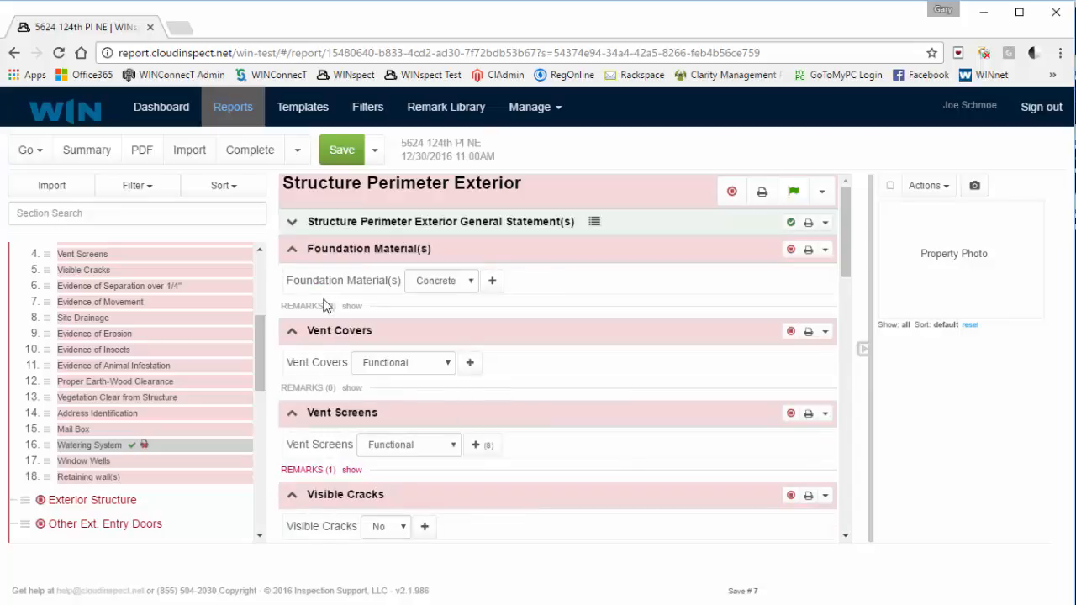
Set Foundation Material(s) to Block and mark the item as complete.
{"action": "left_click", "coordinate": [470, 286]}
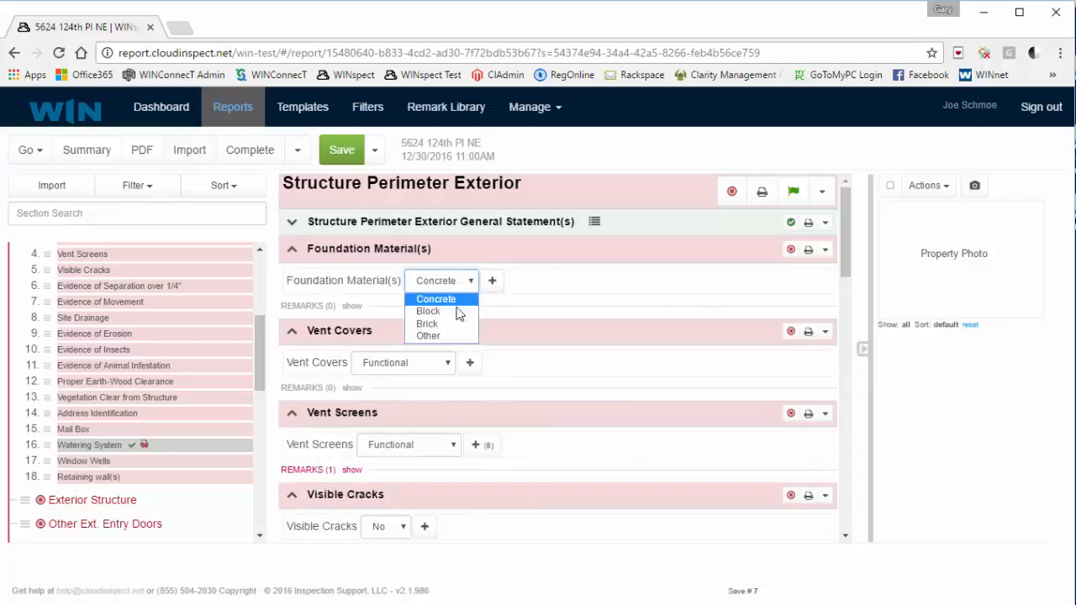
{"action": "left_click", "coordinate": [440, 311]}
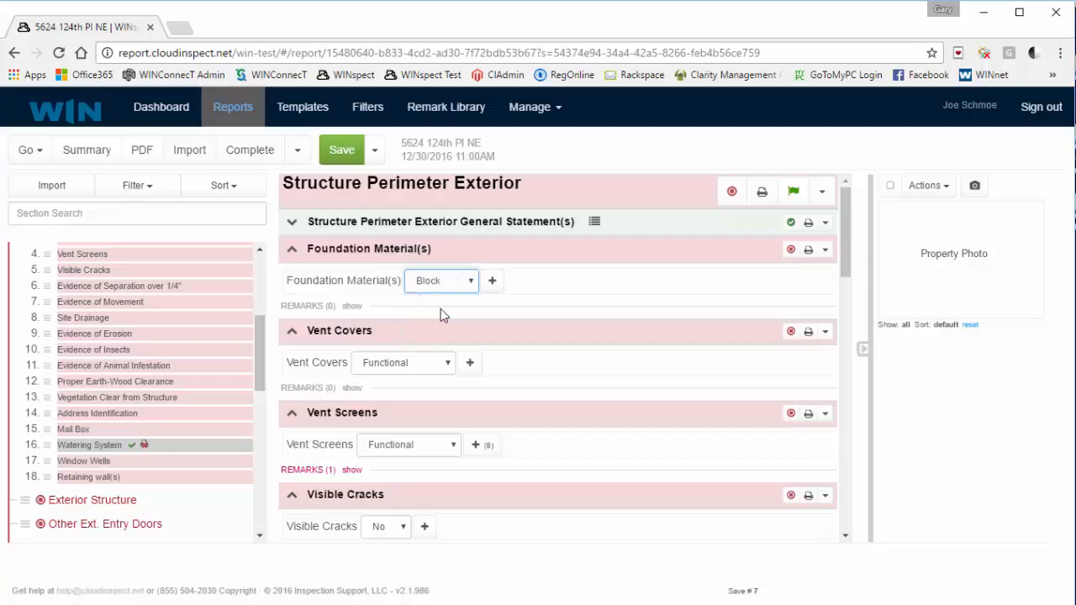
{"action": "left_click", "coordinate": [790, 252]}
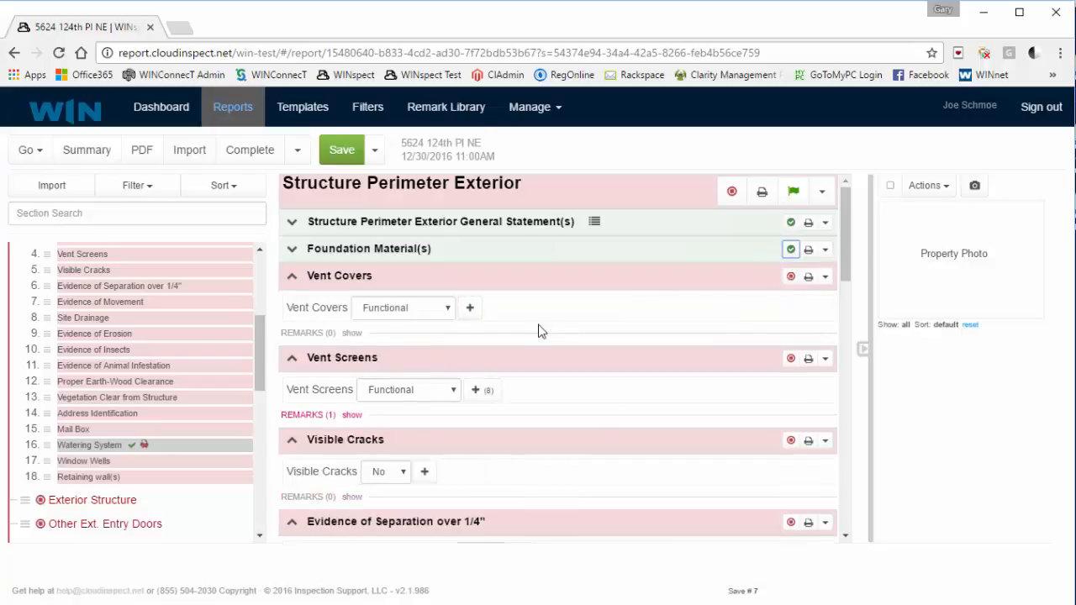
Set Vent Covers to Maintenance and show its remarks area.
{"action": "left_click", "coordinate": [448, 311]}
{"action": "left_click", "coordinate": [415, 351]}
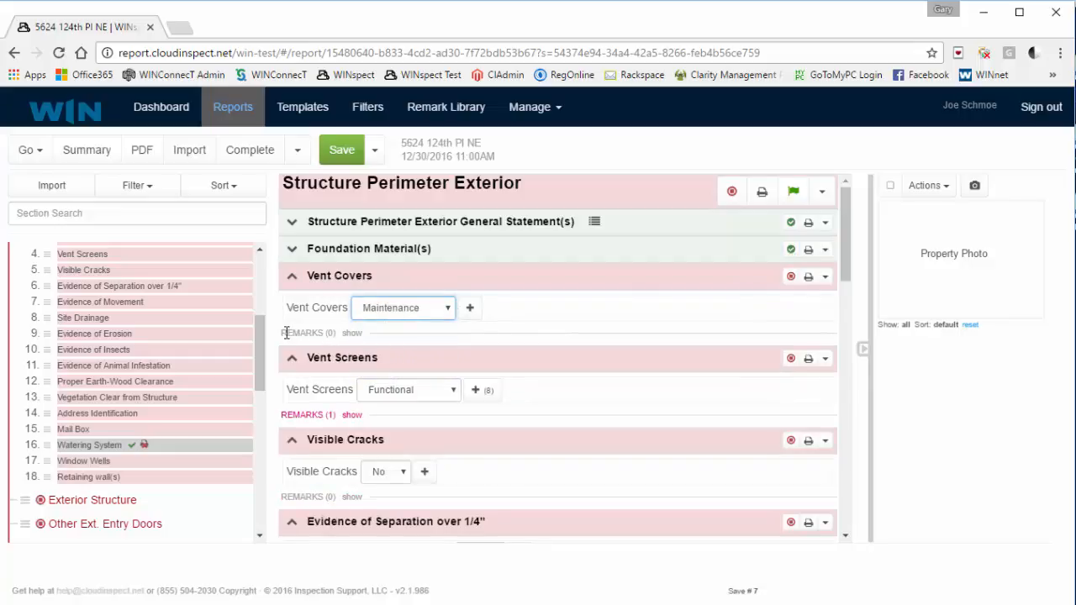
{"action": "left_click_drag", "start_coordinate": [287, 333], "coordinate": [363, 332]}
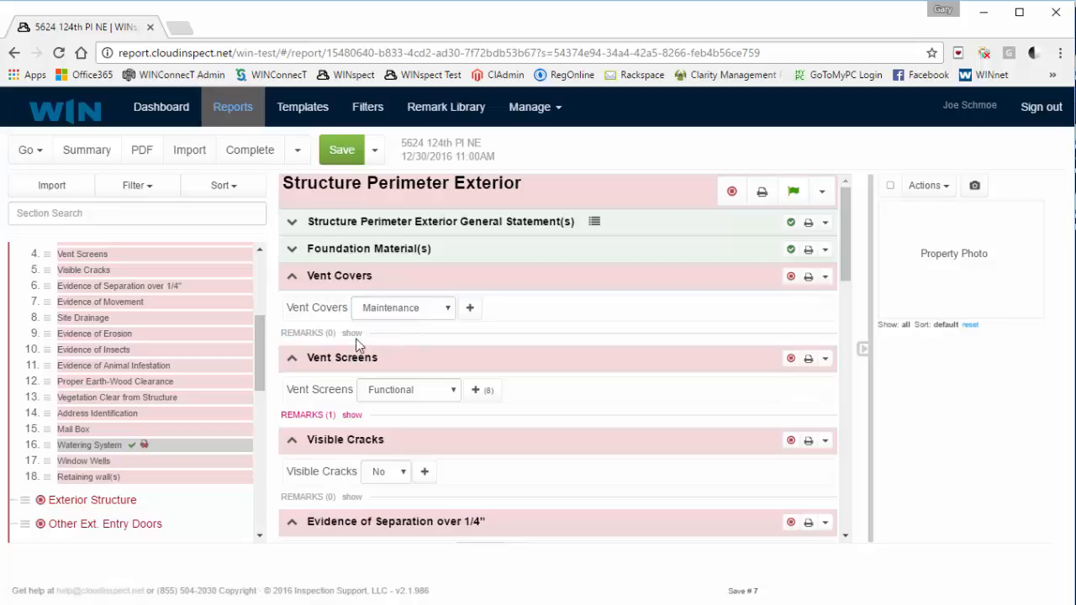
{"action": "left_click", "coordinate": [353, 333]}
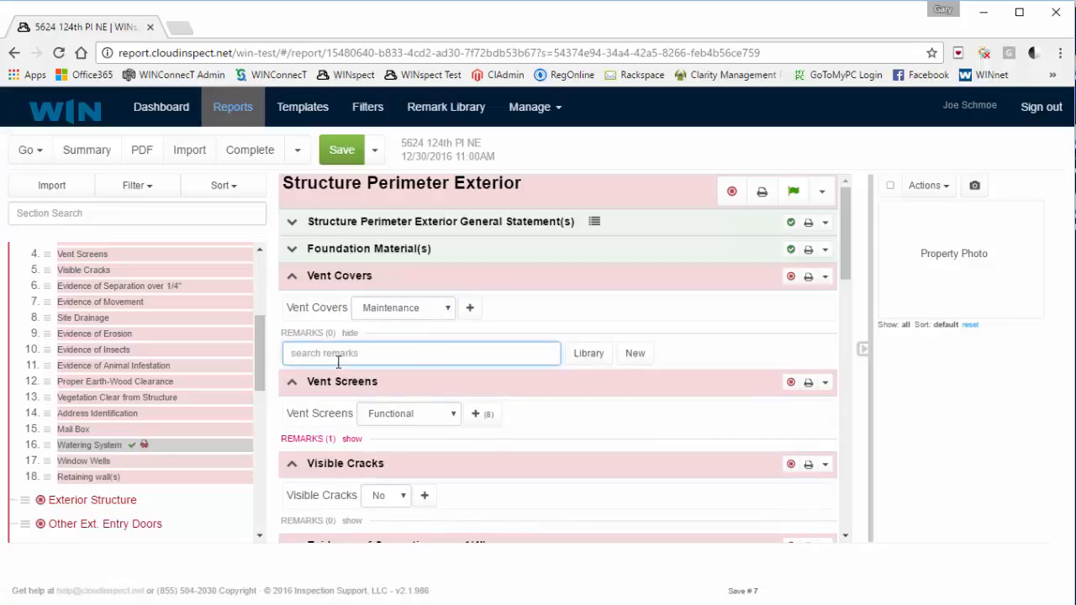
Search the Vent Covers remarks for "covers", use the "Repair / Replace - Summary Statement - Open The Vents" remark, and delete it again.
{"action": "type", "text": "covers"}
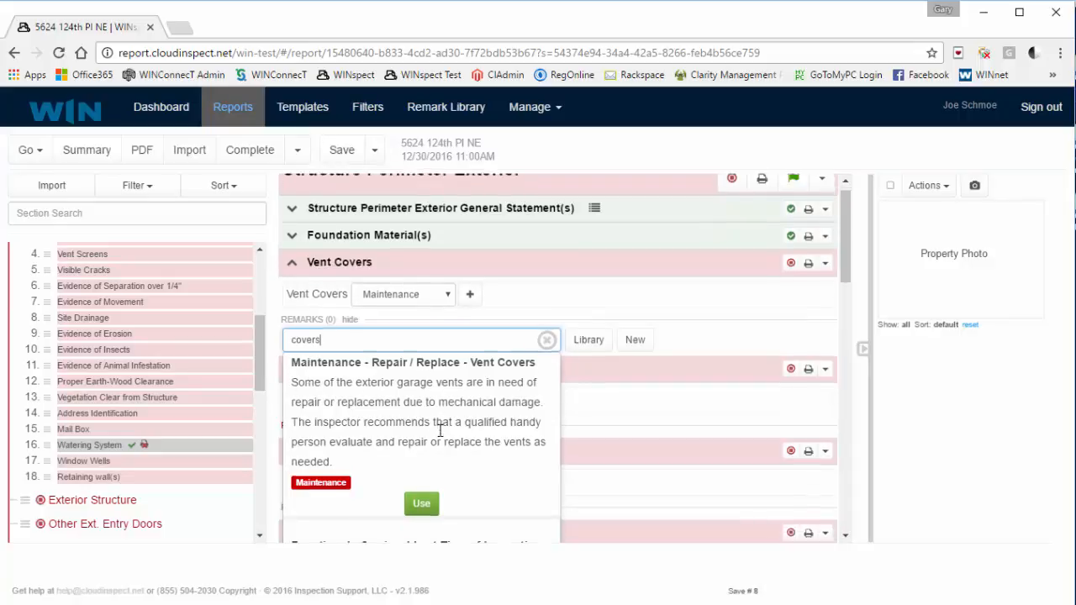
{"action": "scroll", "coordinate": [427, 395], "scroll_direction": "down", "scroll_amount": 2}
{"action": "scroll", "coordinate": [443, 401], "scroll_direction": "down", "scroll_amount": 2}
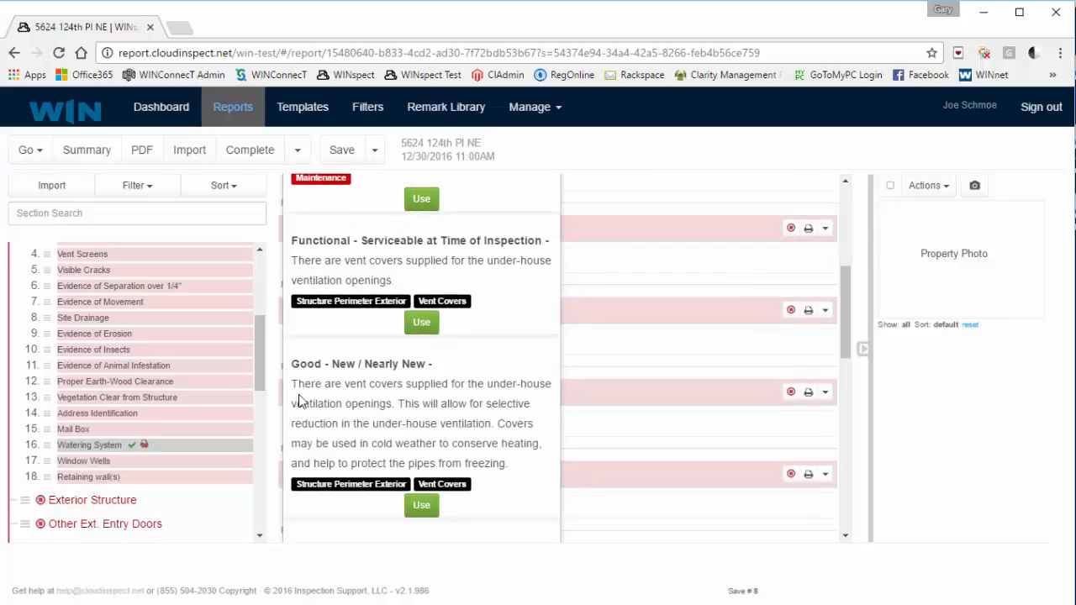
{"action": "scroll", "coordinate": [432, 421], "scroll_direction": "down", "scroll_amount": 2}
{"action": "scroll", "coordinate": [432, 422], "scroll_direction": "down", "scroll_amount": 3}
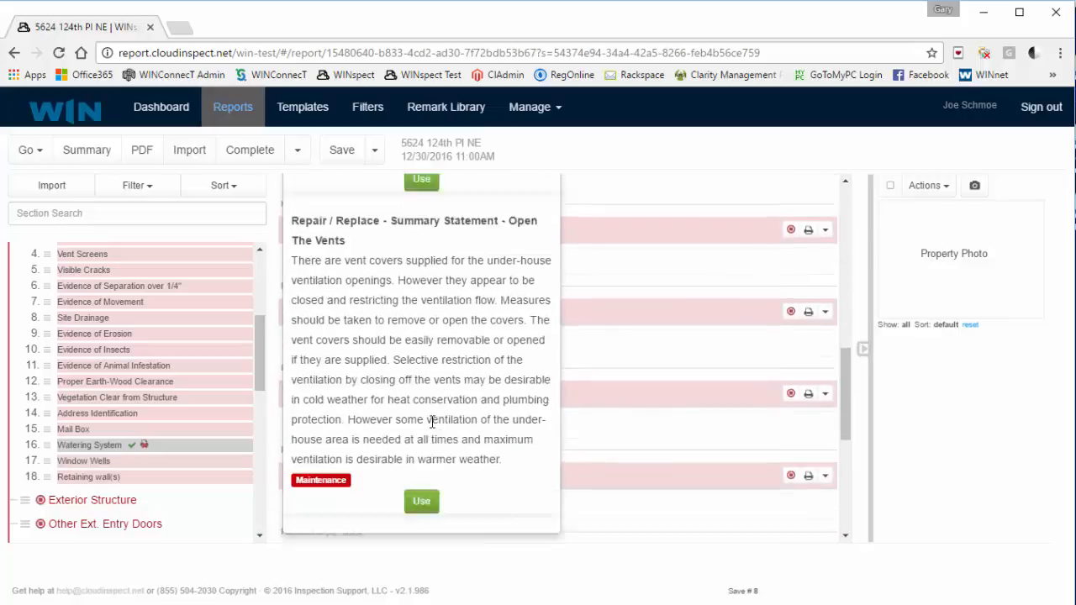
{"action": "scroll", "coordinate": [372, 374], "scroll_direction": "up", "scroll_amount": 1}
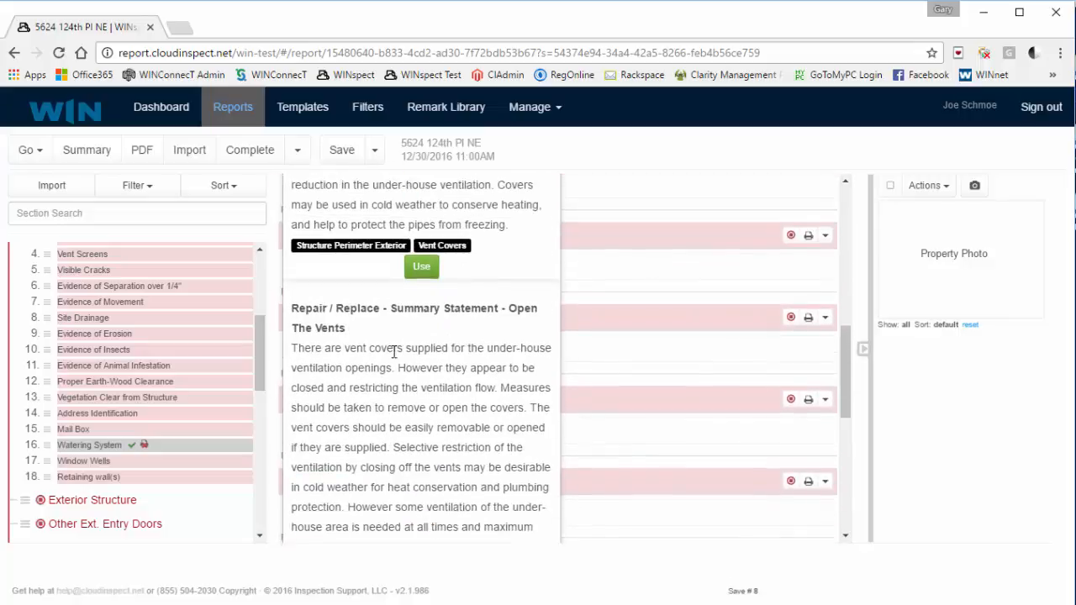
{"action": "scroll", "coordinate": [427, 467], "scroll_direction": "down", "scroll_amount": 2}
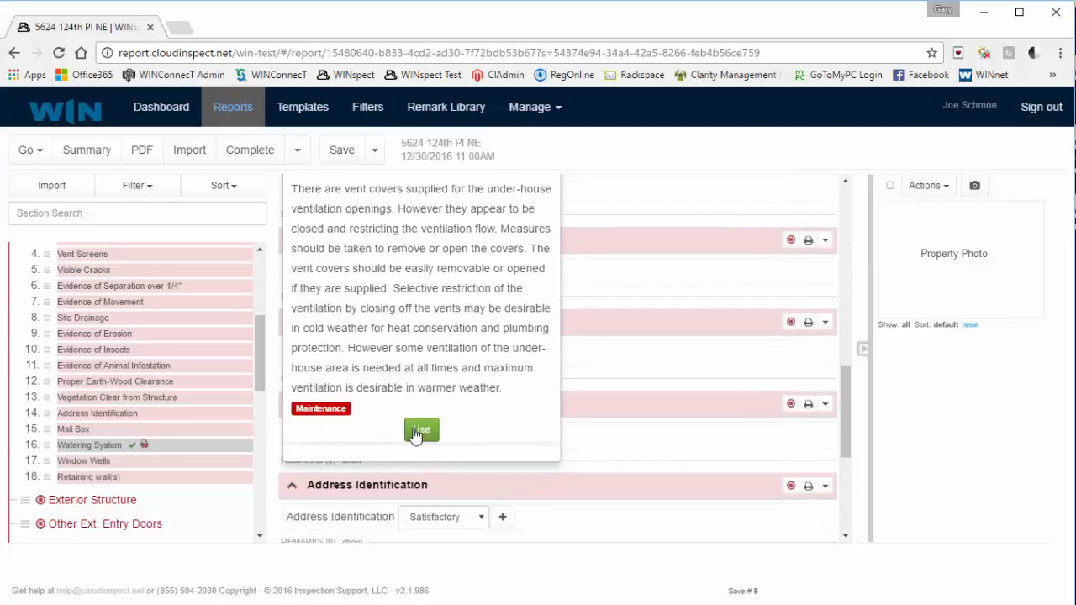
{"action": "left_click", "coordinate": [420, 431]}
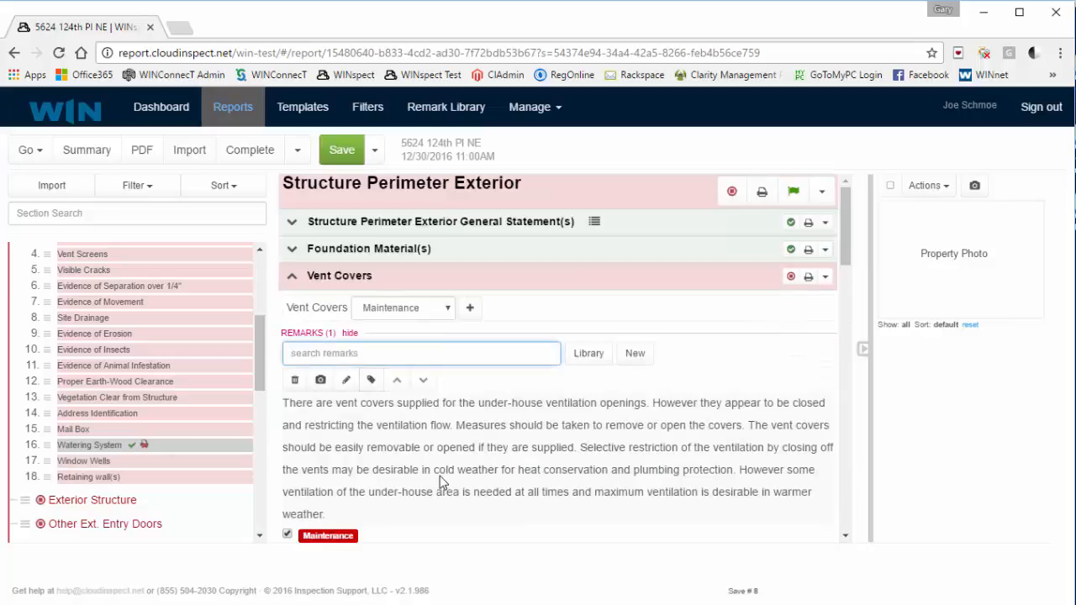
{"action": "left_click", "coordinate": [294, 380]}
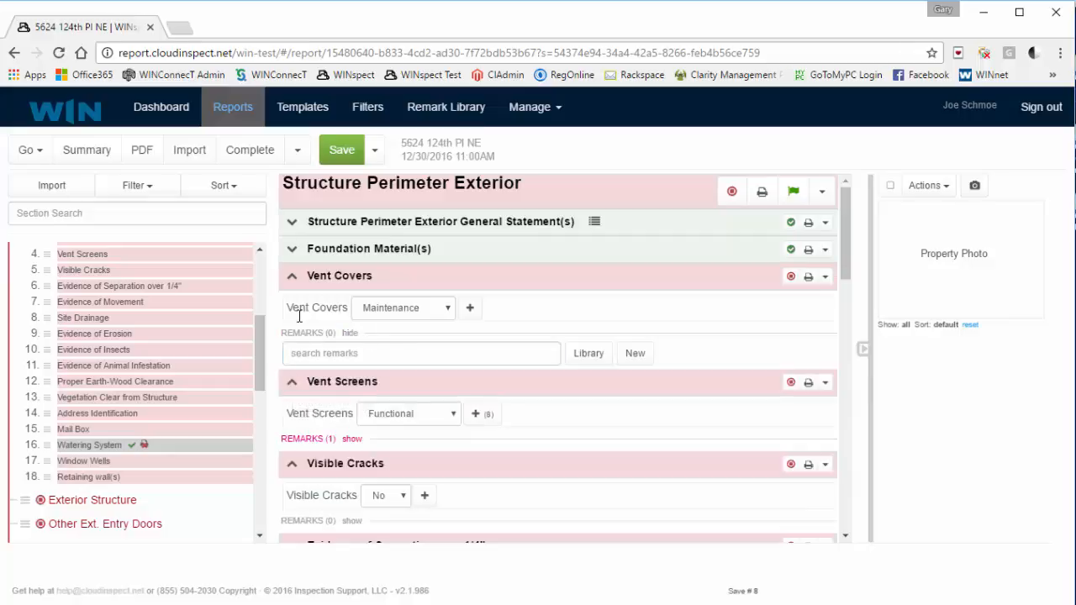
Add the "Good - New / Nearly New" remark to Vent Covers from the remark library.
{"action": "left_click", "coordinate": [589, 354]}
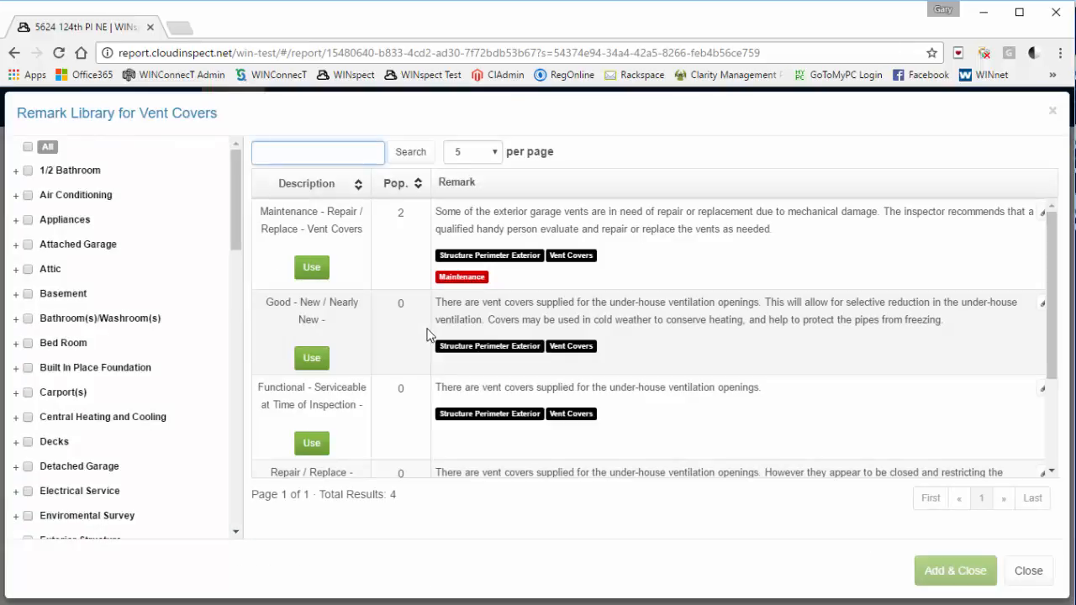
{"action": "scroll", "coordinate": [465, 336], "scroll_direction": "down", "scroll_amount": 2}
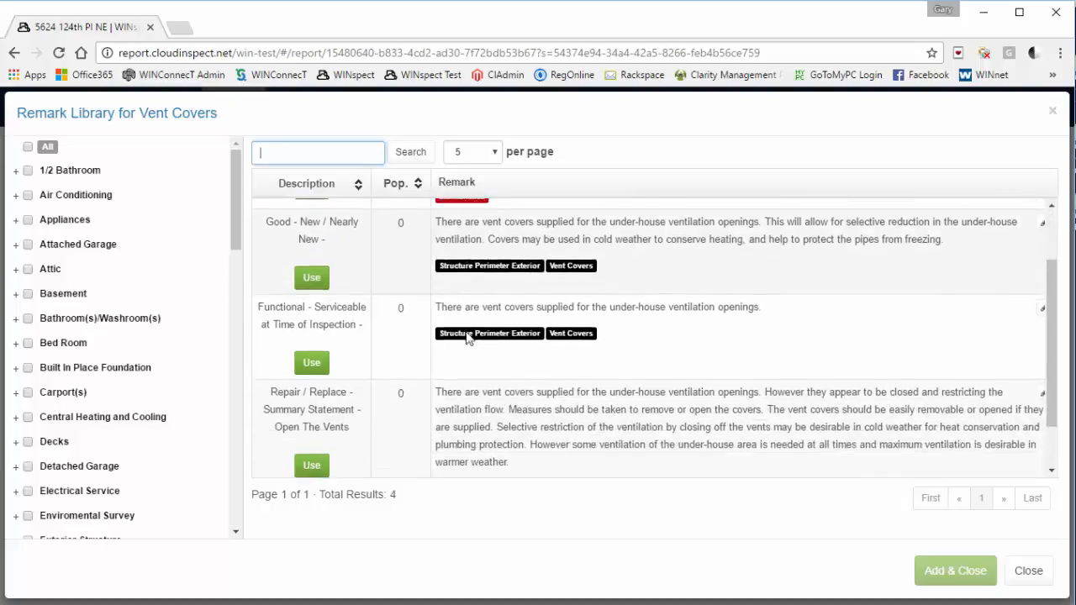
{"action": "scroll", "coordinate": [611, 334], "scroll_direction": "up", "scroll_amount": 3}
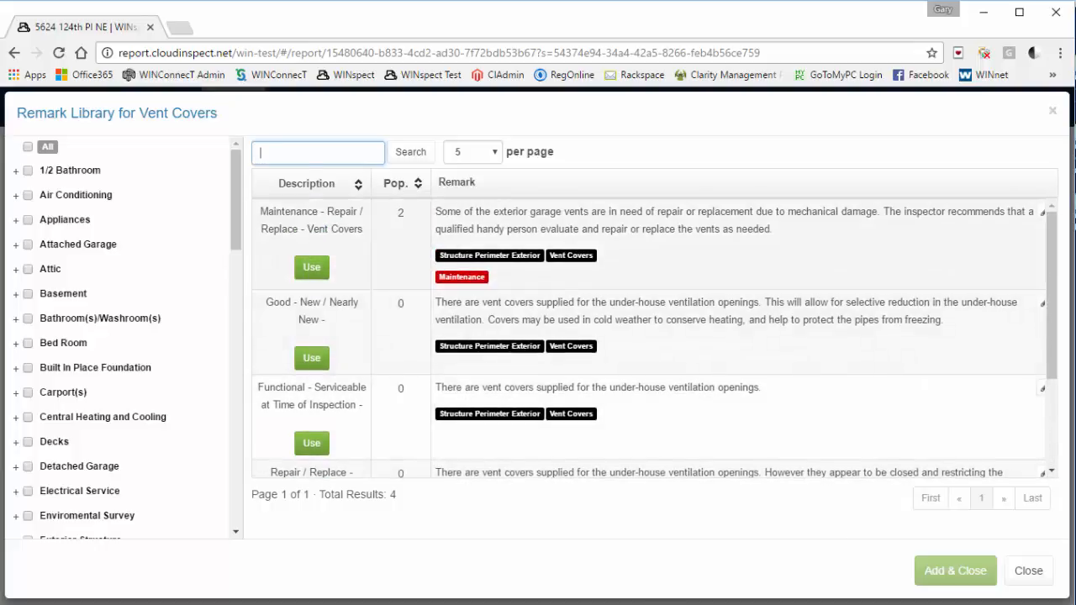
{"action": "scroll", "coordinate": [611, 335], "scroll_direction": "down", "scroll_amount": 3}
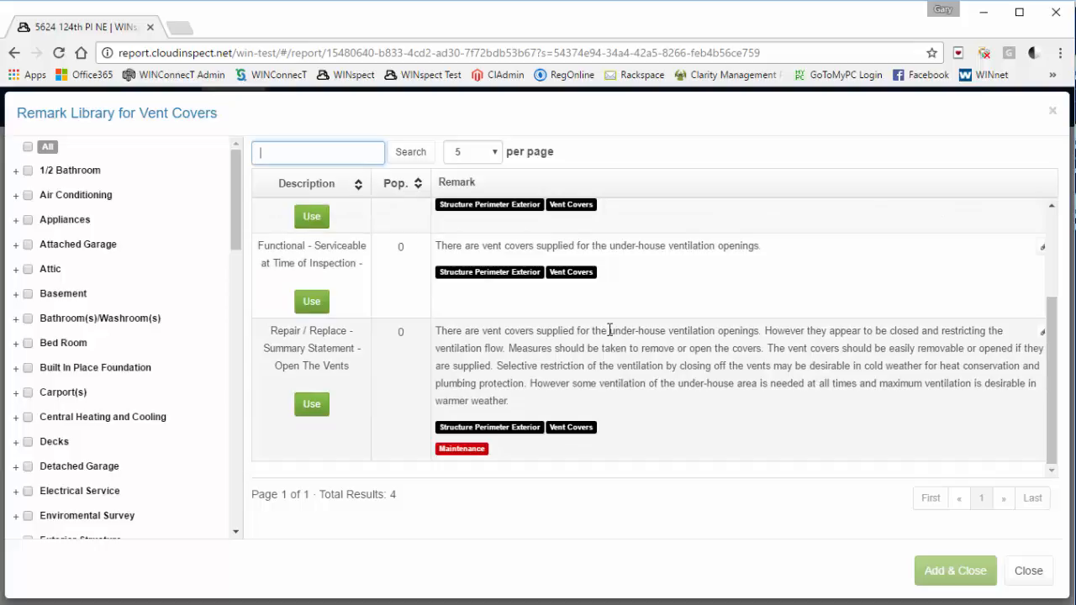
{"action": "scroll", "coordinate": [488, 334], "scroll_direction": "up", "scroll_amount": 3}
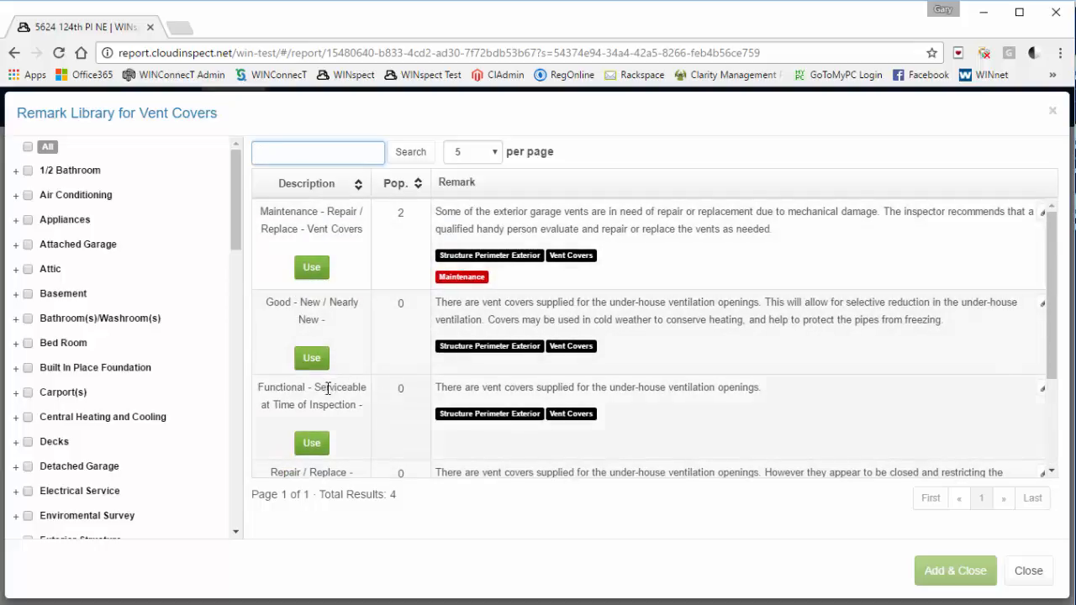
{"action": "left_click", "coordinate": [318, 359]}
{"action": "left_click", "coordinate": [953, 572]}
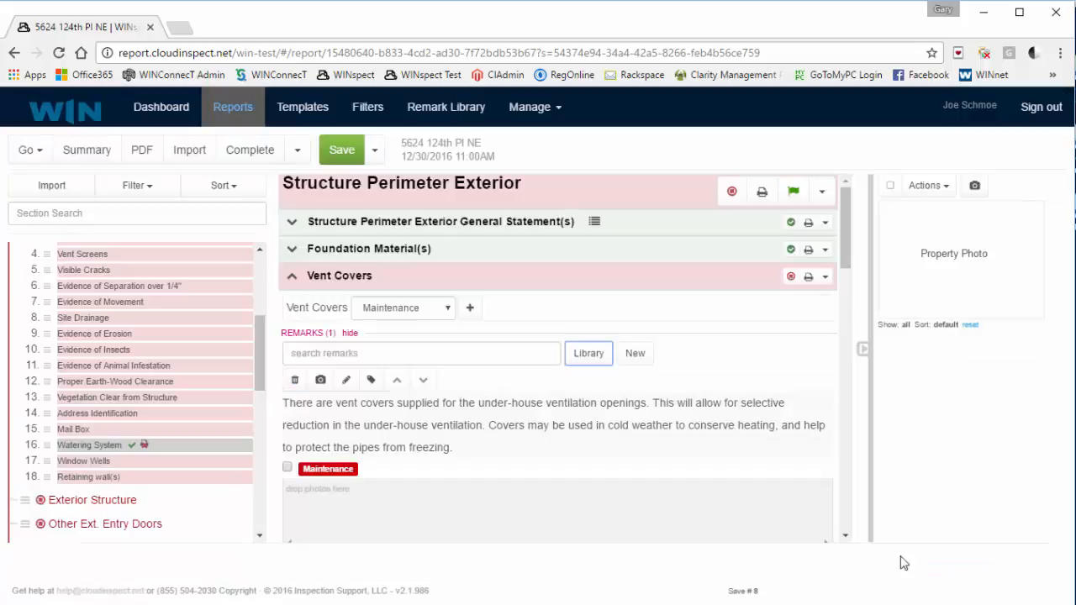
Delete the library remark from Vent Covers and start a new remark with the Maintenance summary tag enabled.
{"action": "left_click", "coordinate": [295, 382]}
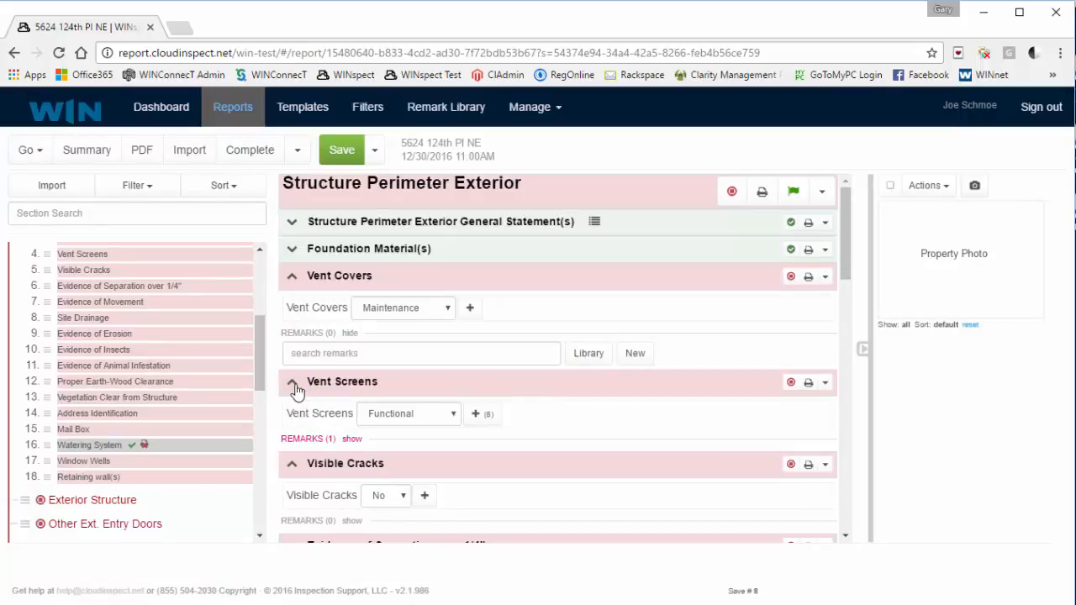
{"action": "left_click", "coordinate": [635, 354]}
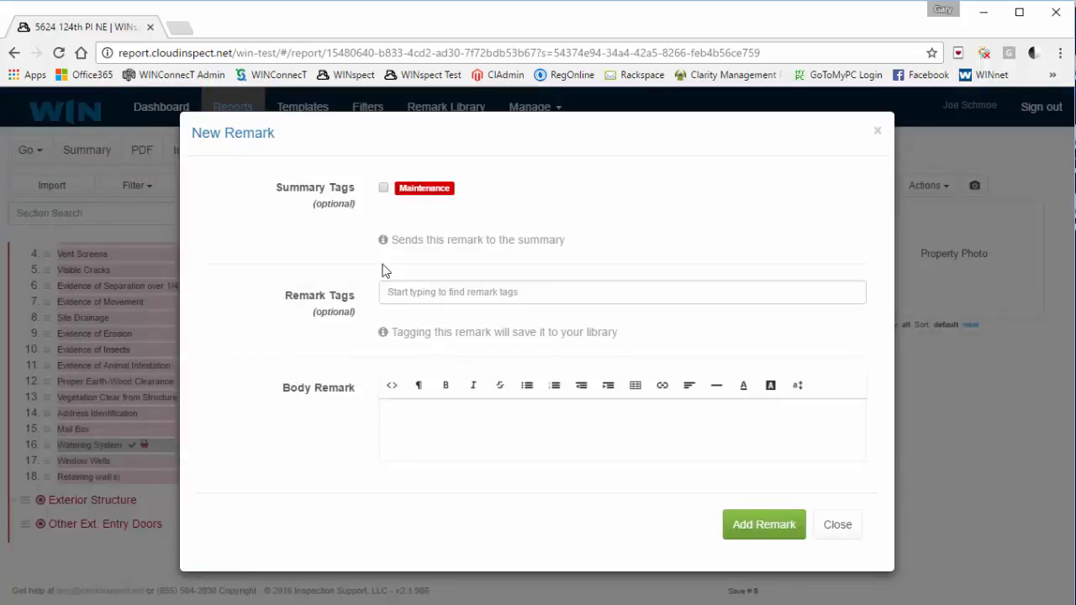
{"action": "left_click", "coordinate": [384, 189]}
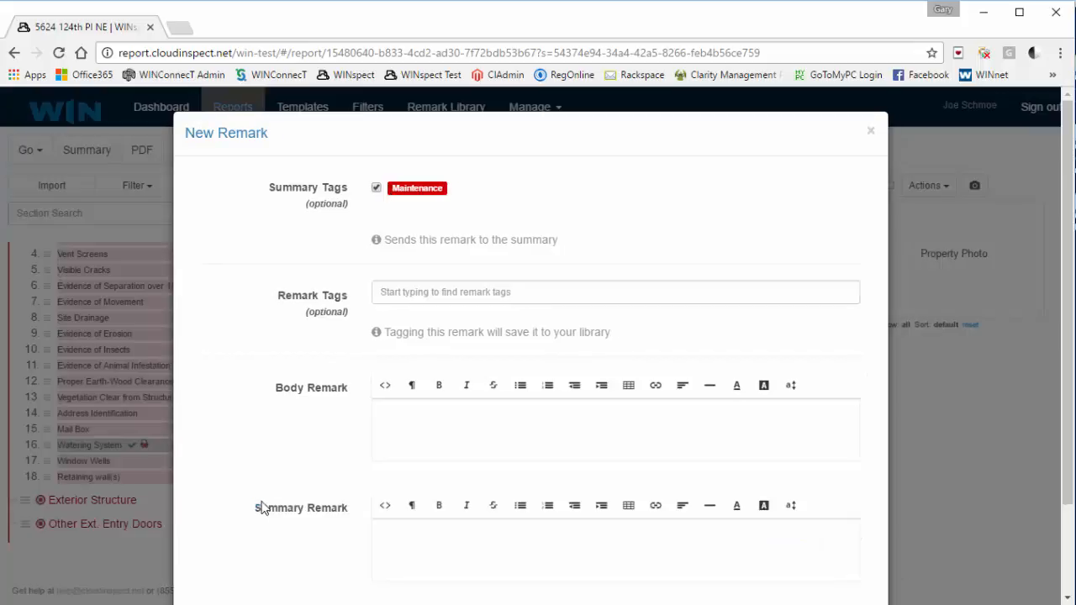
Toggle the Maintenance summary tag off and on to compare the Body Remark and Summary Remark fields.
{"action": "left_click_drag", "start_coordinate": [261, 505], "coordinate": [351, 510]}
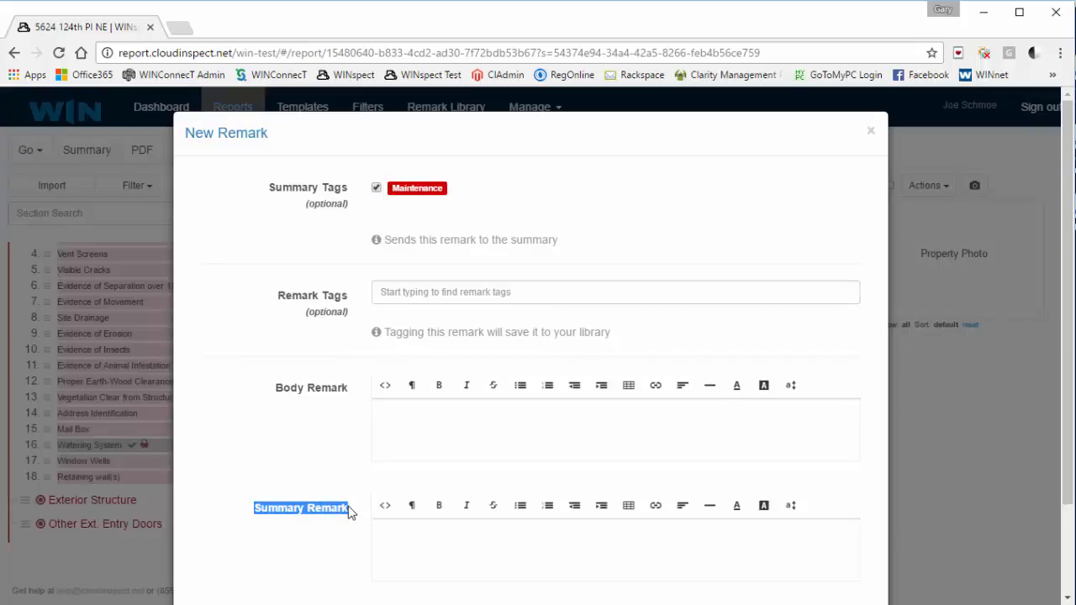
{"action": "left_click", "coordinate": [377, 194]}
{"action": "left_click", "coordinate": [383, 197]}
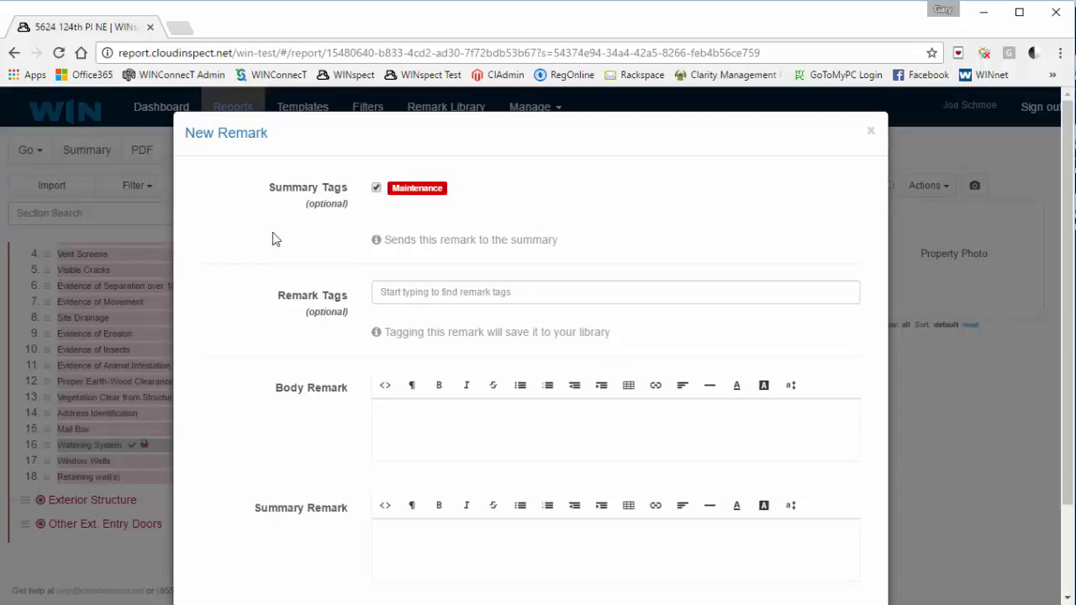
{"action": "left_click_drag", "start_coordinate": [252, 509], "coordinate": [349, 517]}
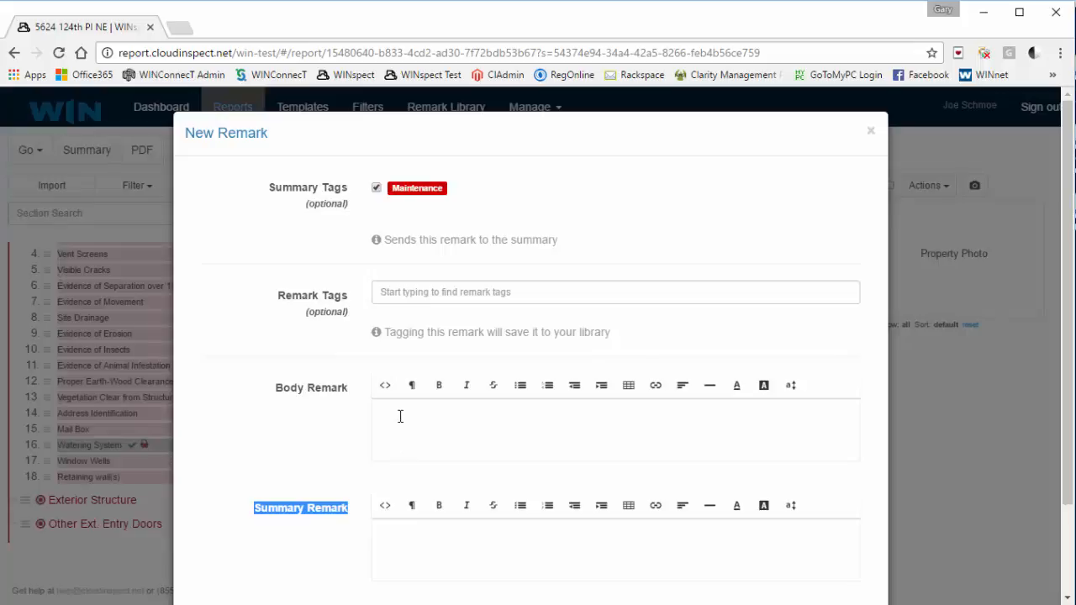
{"action": "left_click", "coordinate": [375, 188]}
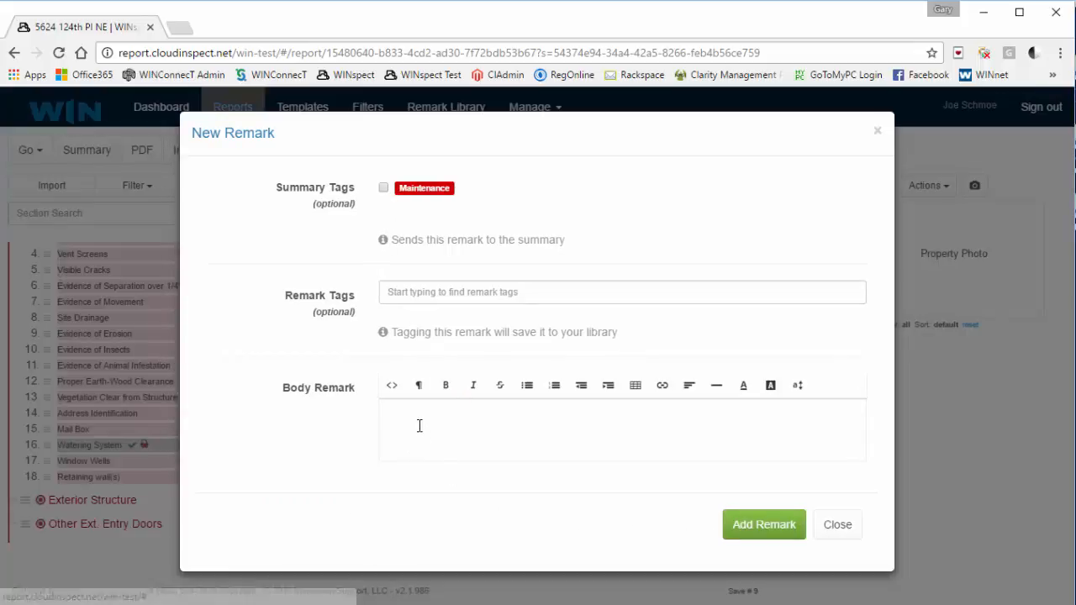
{"action": "left_click", "coordinate": [419, 425]}
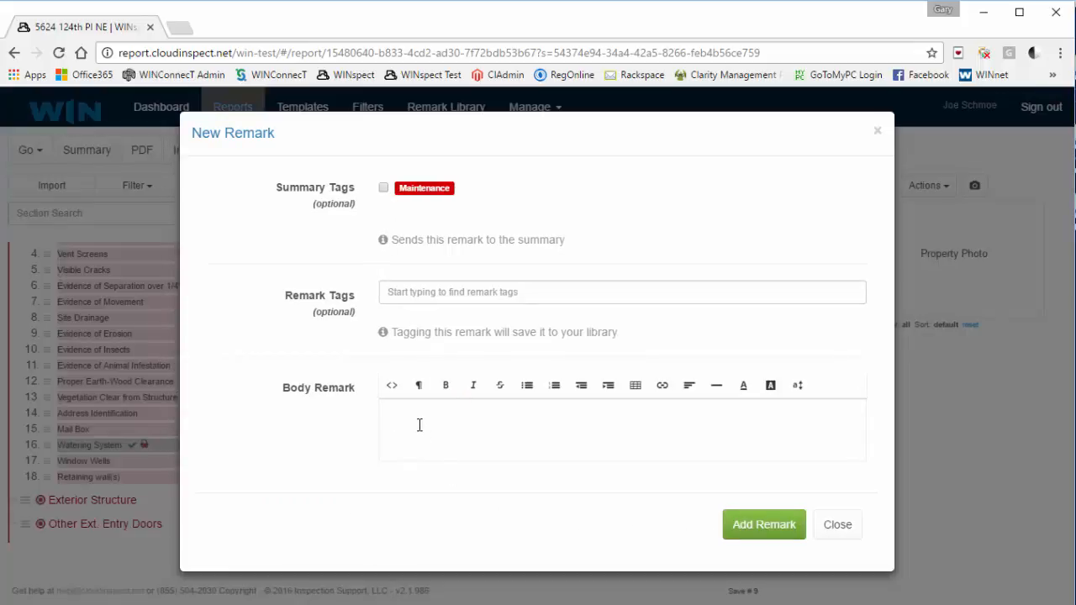
{"action": "left_click", "coordinate": [384, 188]}
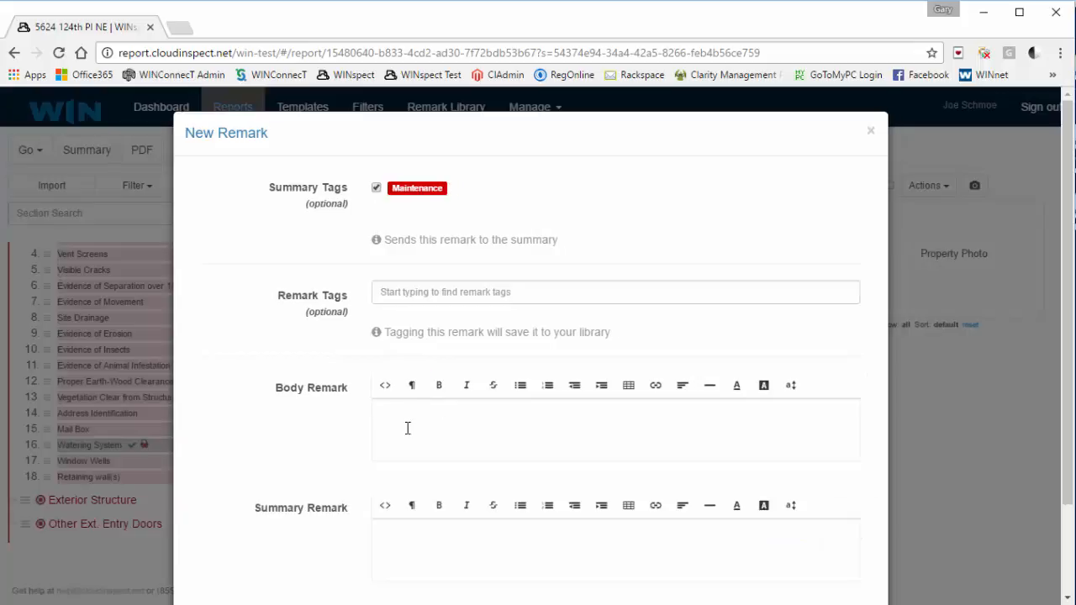
{"action": "left_click", "coordinate": [410, 542]}
{"action": "left_click", "coordinate": [401, 539]}
{"action": "left_click", "coordinate": [409, 437]}
{"action": "left_click", "coordinate": [408, 551]}
{"action": "left_click", "coordinate": [375, 187]}
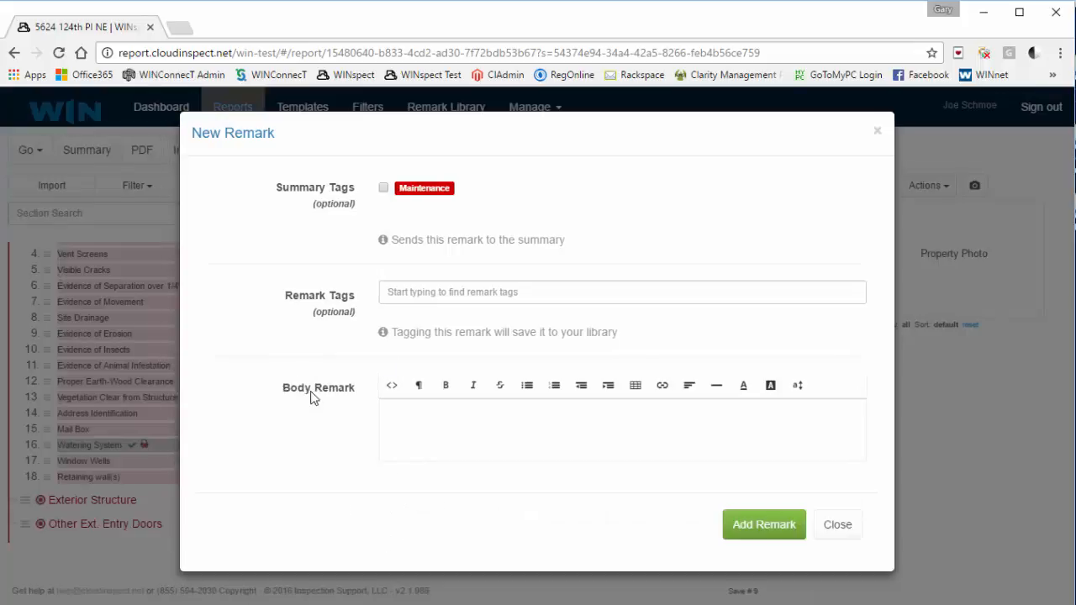
{"action": "double_click", "coordinate": [309, 391]}
{"action": "left_click", "coordinate": [384, 188]}
{"action": "left_click", "coordinate": [307, 401]}
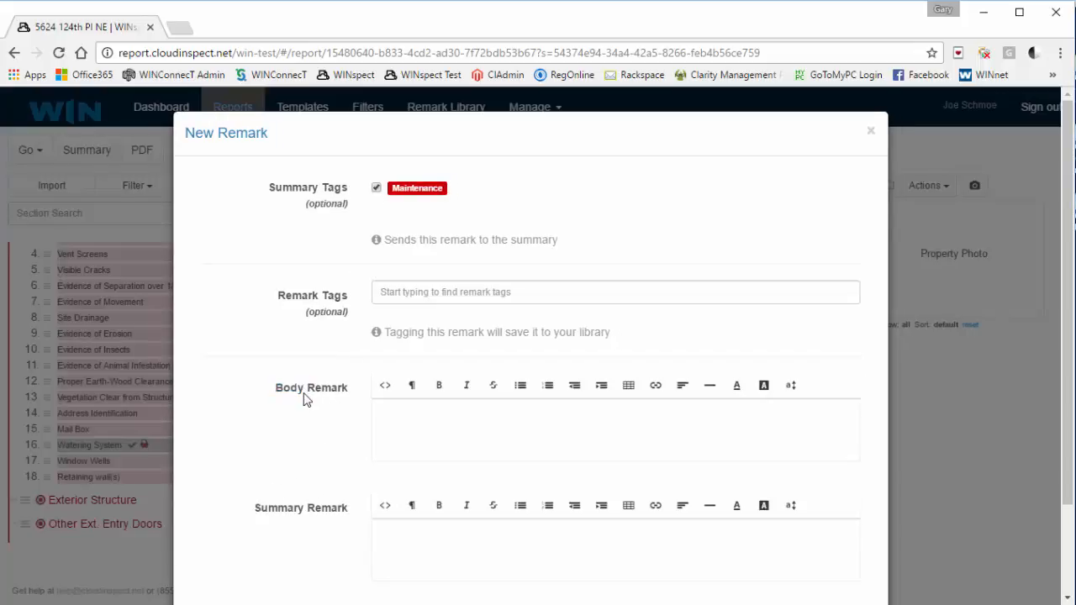
Enter "This is the maintenance item in the Structure Perimeter Exterior Section" as the summary remark.
{"action": "left_click", "coordinate": [397, 542]}
{"action": "type", "text": "This is the maintenance itemp"}
{"action": "key", "text": "BackSpace"}
{"action": "type", "text": "i"}
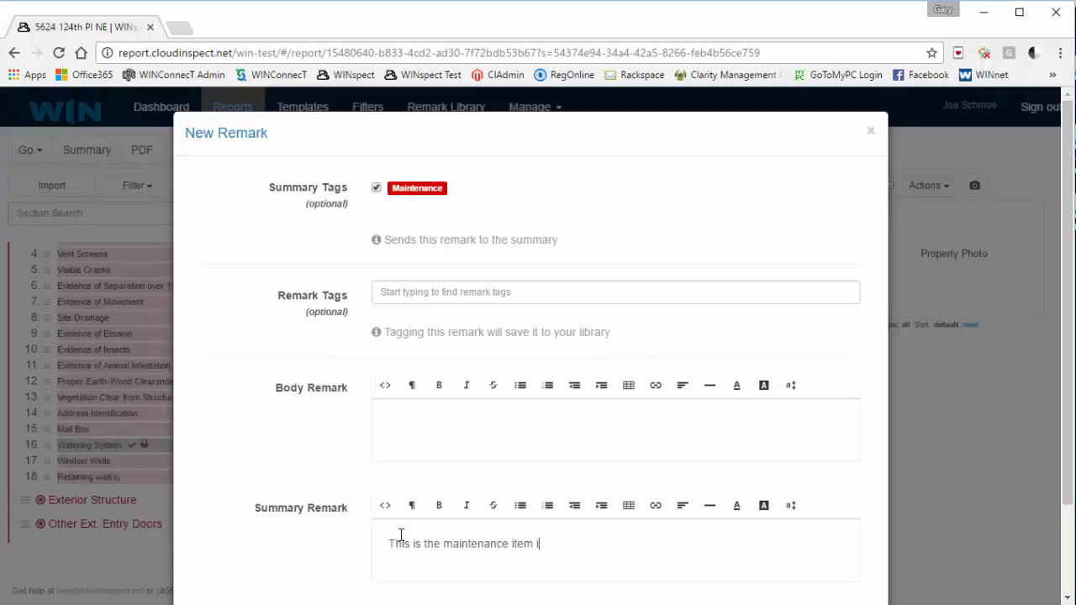
{"action": "type", "text": "n the Structure Perim"}
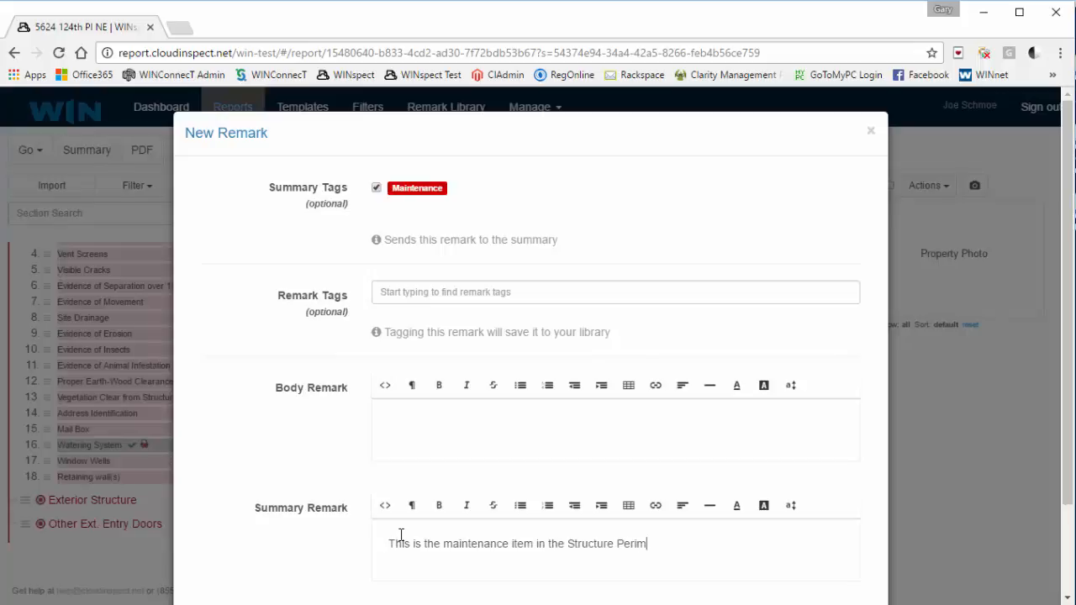
{"action": "type", "text": "eter Exterior Section"}
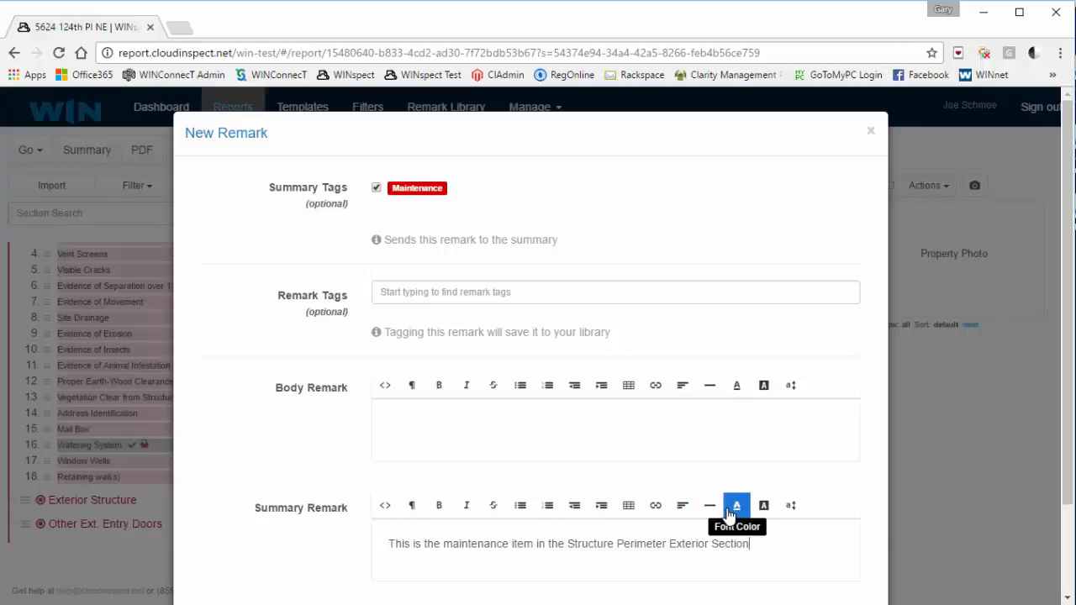
Colour "Structure Perimeter Exterior Section" red in the summary remark and give it a yellow background.
{"action": "scroll", "coordinate": [761, 547], "scroll_direction": "down", "scroll_amount": 2}
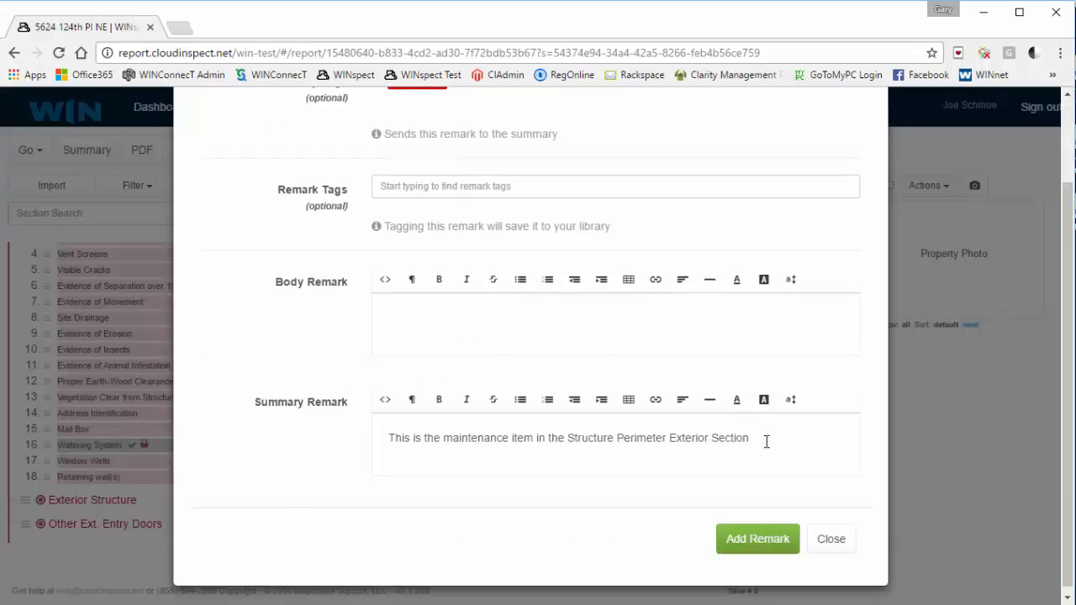
{"action": "left_click_drag", "start_coordinate": [750, 438], "coordinate": [568, 438]}
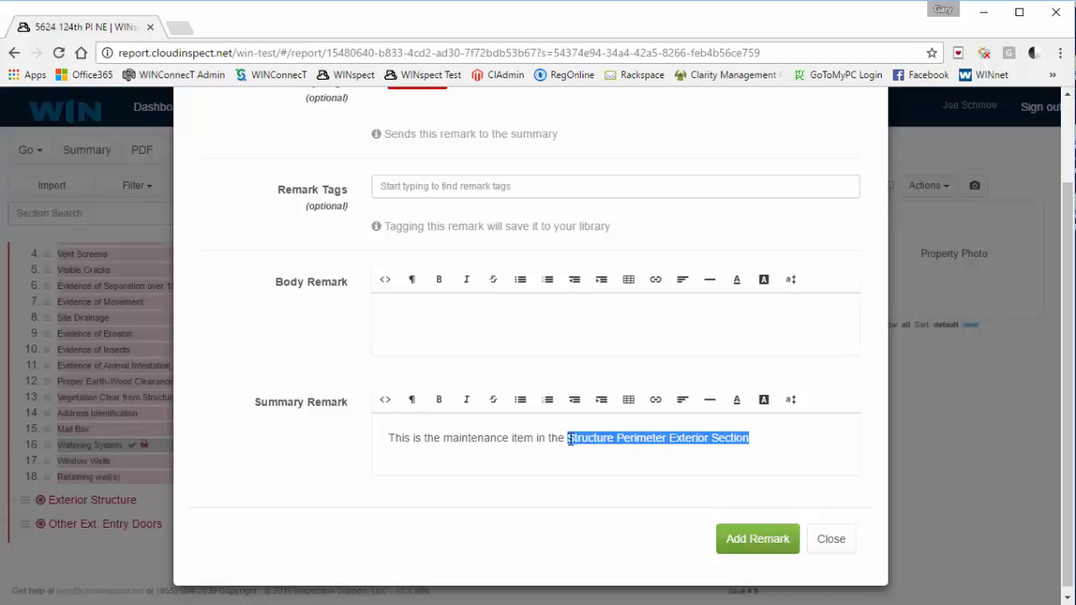
{"action": "left_click", "coordinate": [745, 411]}
{"action": "left_click", "coordinate": [823, 425]}
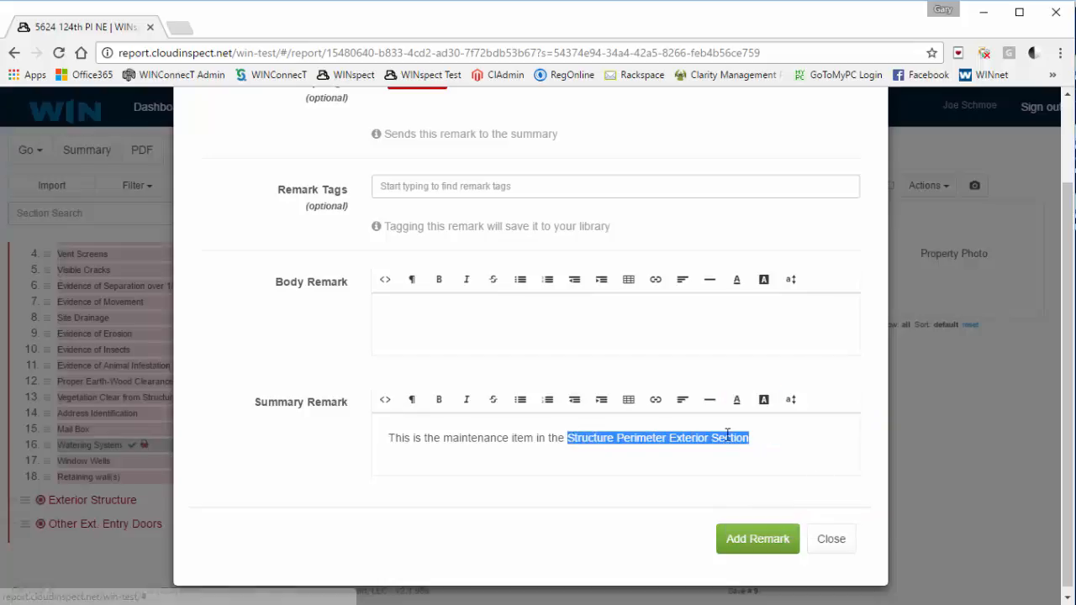
{"action": "left_click", "coordinate": [517, 438]}
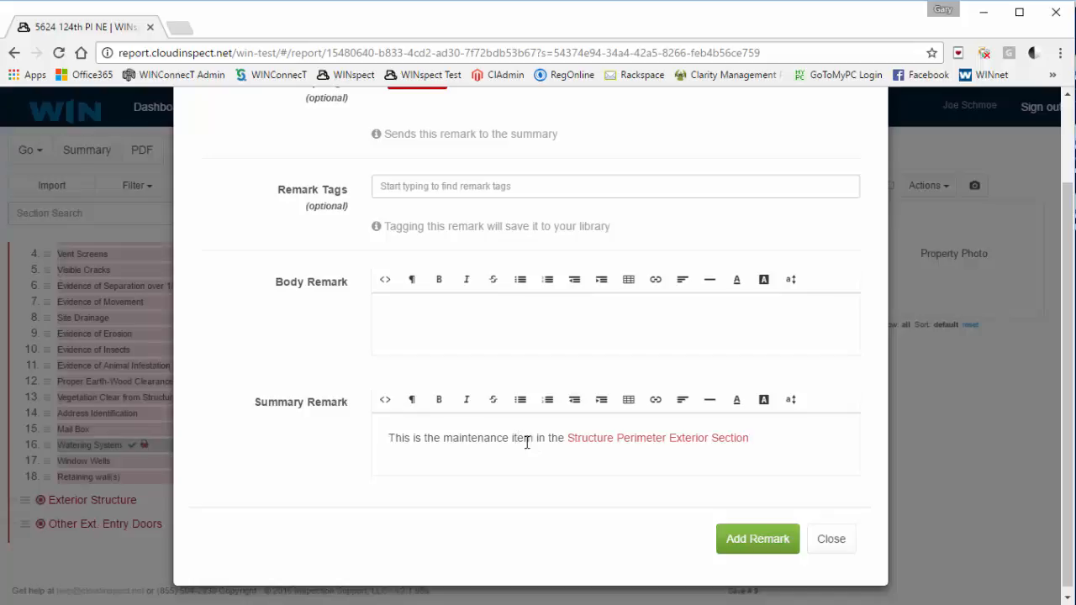
{"action": "left_click_drag", "start_coordinate": [750, 438], "coordinate": [569, 438]}
{"action": "left_click", "coordinate": [763, 399]}
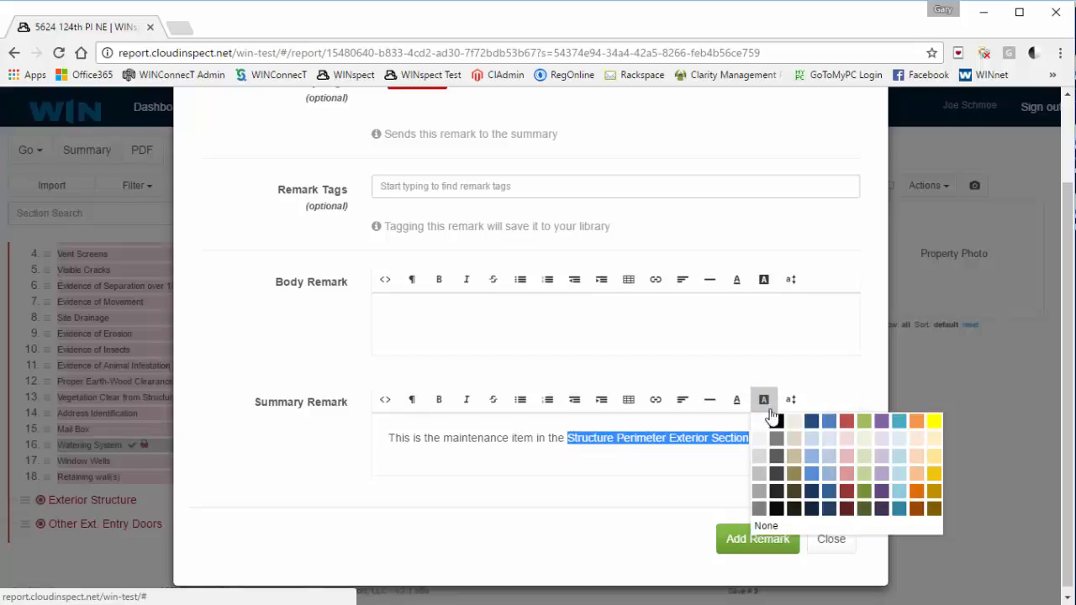
{"action": "left_click", "coordinate": [936, 421]}
{"action": "left_click", "coordinate": [766, 463]}
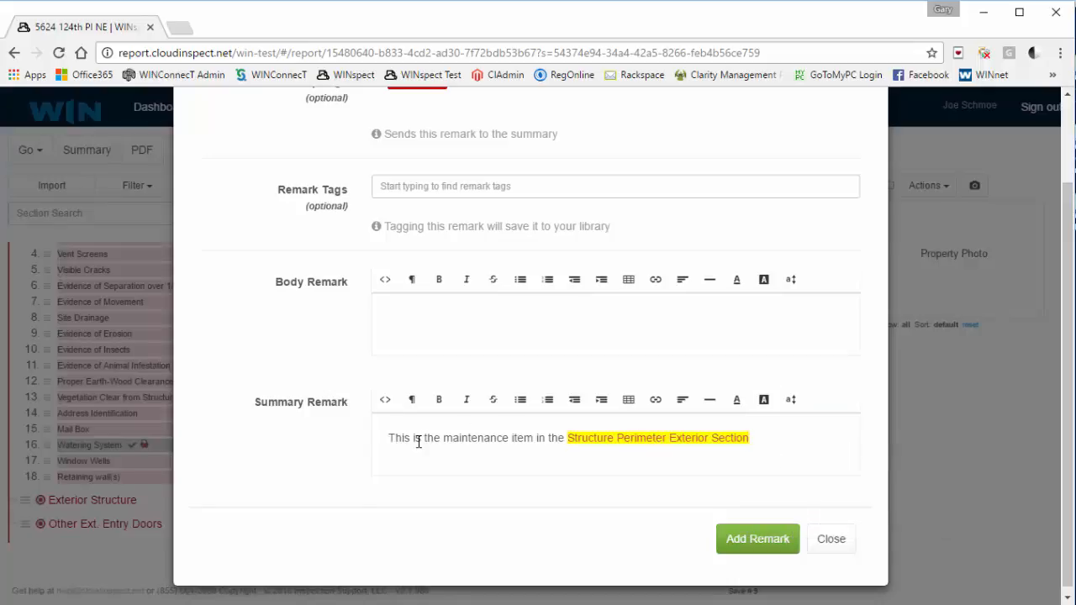
Make the word "maintenance" bold in the summary remark.
{"action": "left_click_drag", "start_coordinate": [442, 438], "coordinate": [509, 437]}
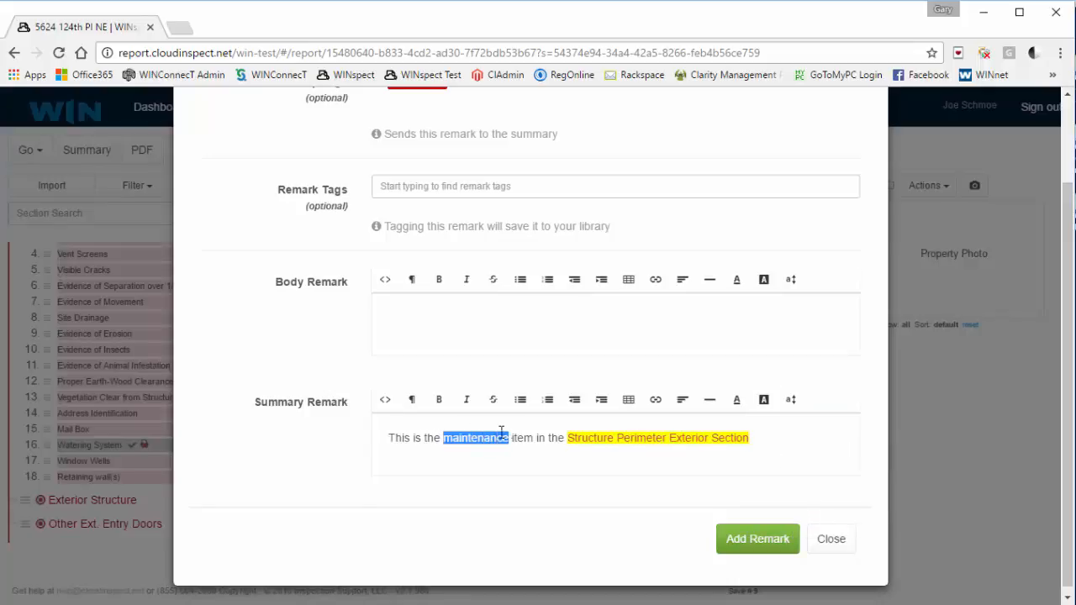
{"action": "left_click", "coordinate": [439, 400]}
{"action": "left_click", "coordinate": [498, 471]}
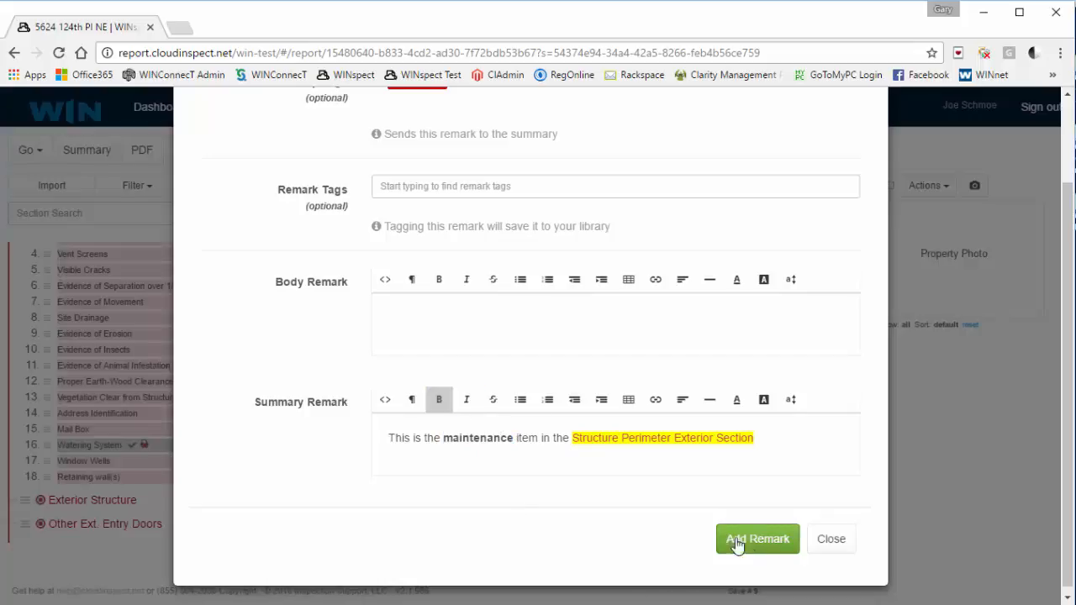
Search the remark tags for "vent" and tag the remark with Vent Covers under Structure Perimeter Exterior.
{"action": "scroll", "coordinate": [497, 368], "scroll_direction": "up", "scroll_amount": 1}
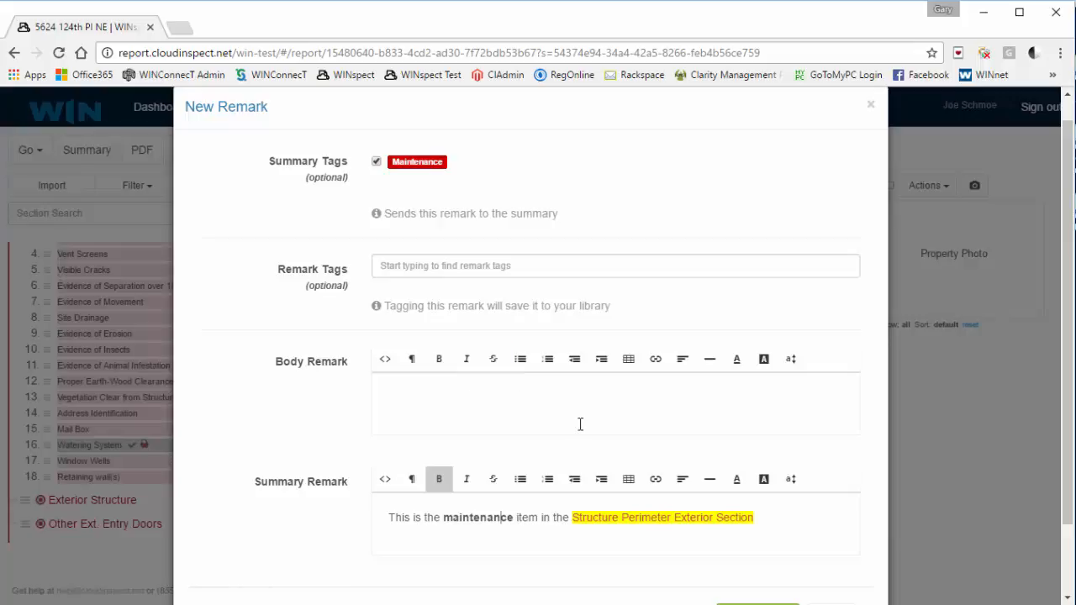
{"action": "left_click", "coordinate": [435, 265]}
{"action": "type", "text": "vent"}
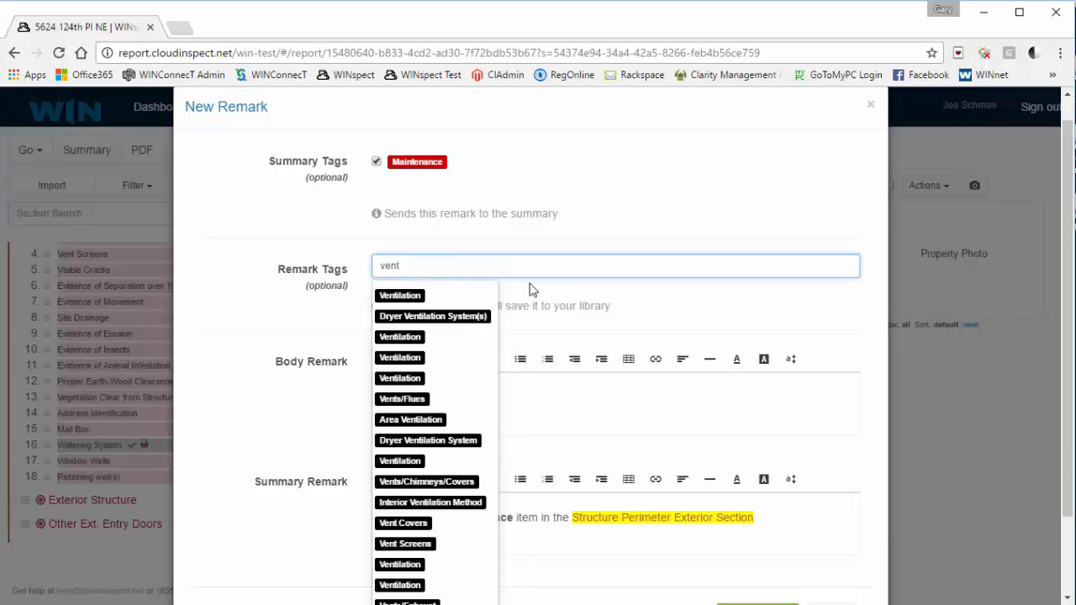
{"action": "left_click", "coordinate": [398, 526]}
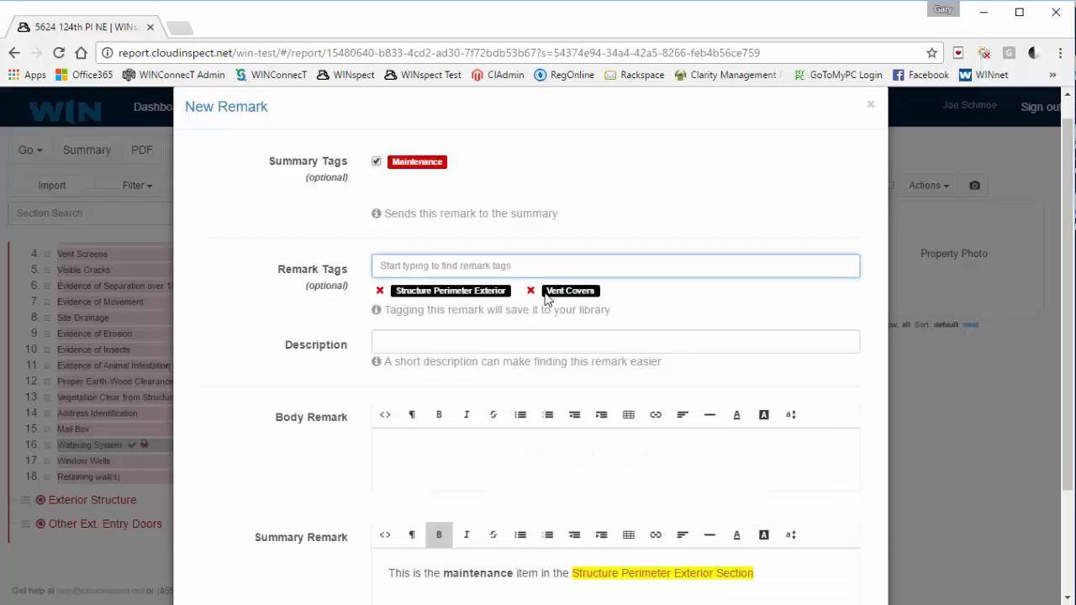
Describe the remark as "Maintenance - Vent Cover Test Comment" and add it to Vent Covers.
{"action": "left_click", "coordinate": [441, 336]}
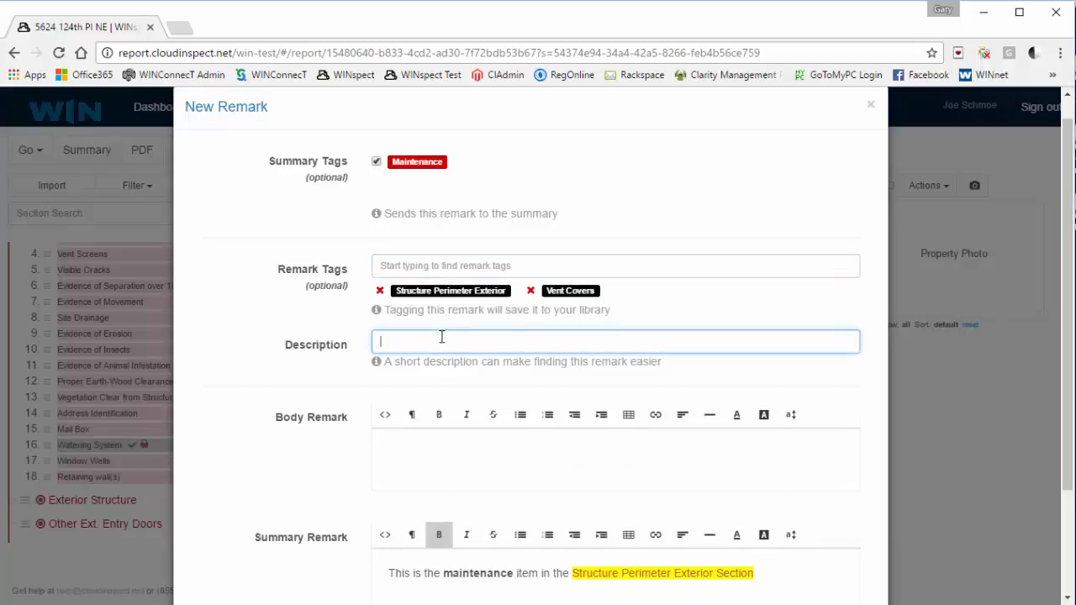
{"action": "type", "text": "Maintenance - Vent Cover Test Comment"}
{"action": "scroll", "coordinate": [409, 457], "scroll_direction": "down", "scroll_amount": 3}
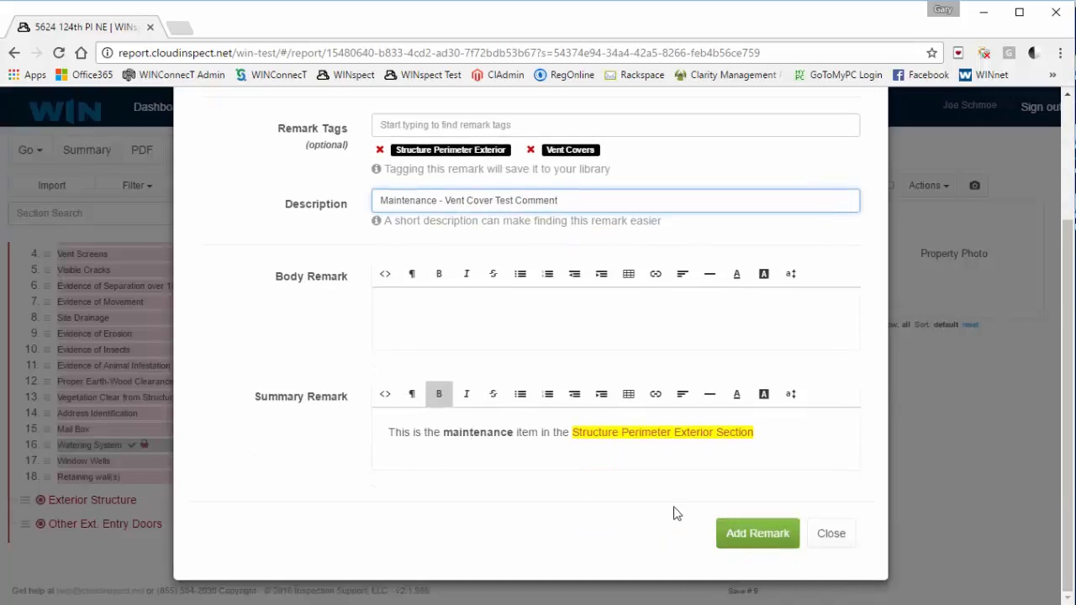
{"action": "left_click", "coordinate": [754, 536]}
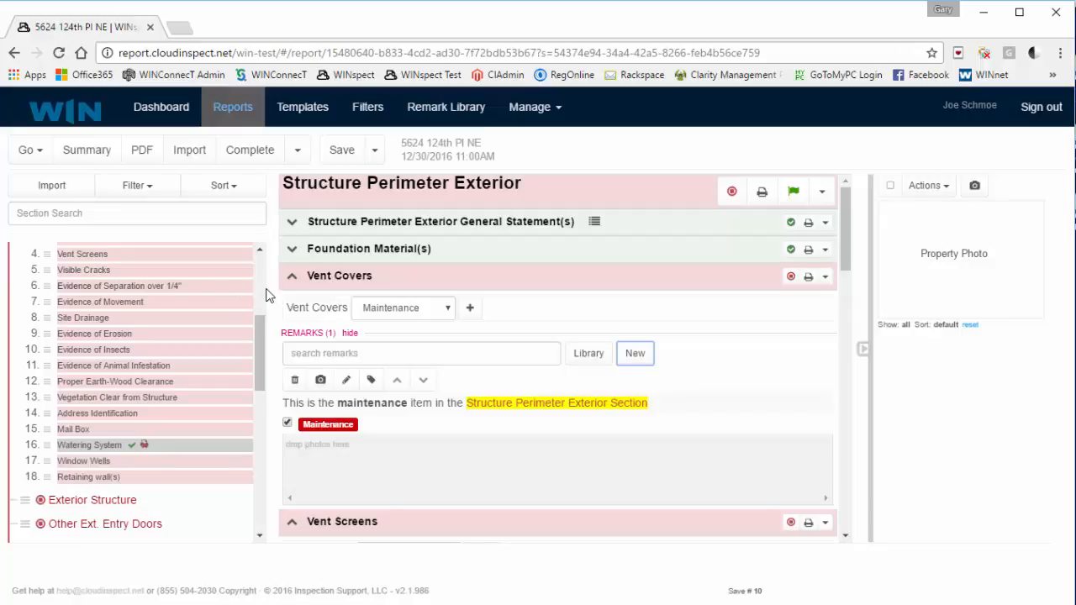
Mark Vent Covers, Vent Screens and Visible Cracks as complete, reviewing the Vent Screens remark along the way.
{"action": "left_click", "coordinate": [790, 277]}
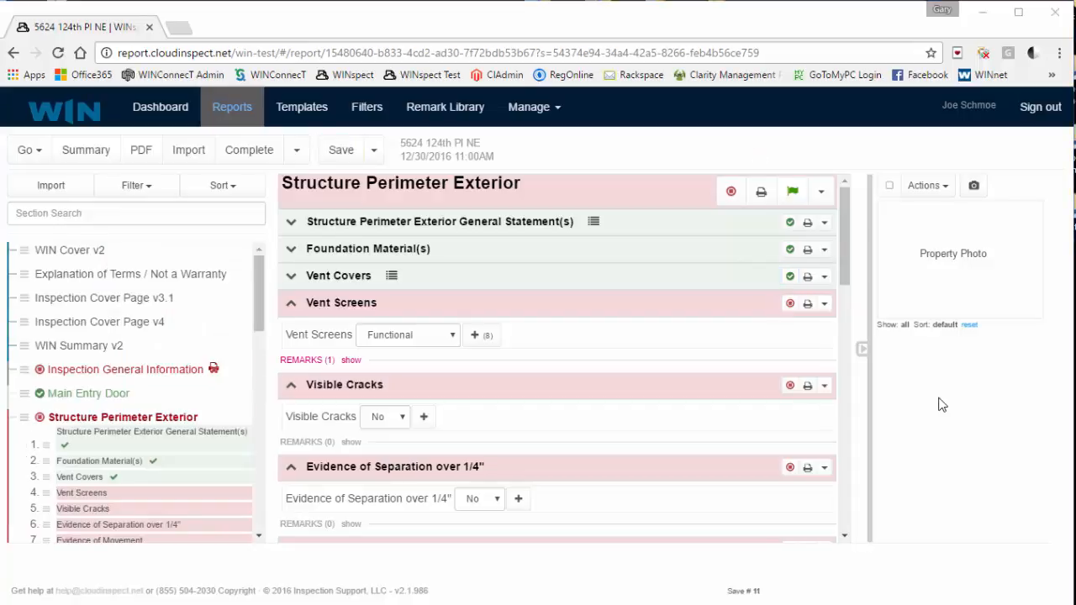
{"action": "left_click", "coordinate": [350, 361]}
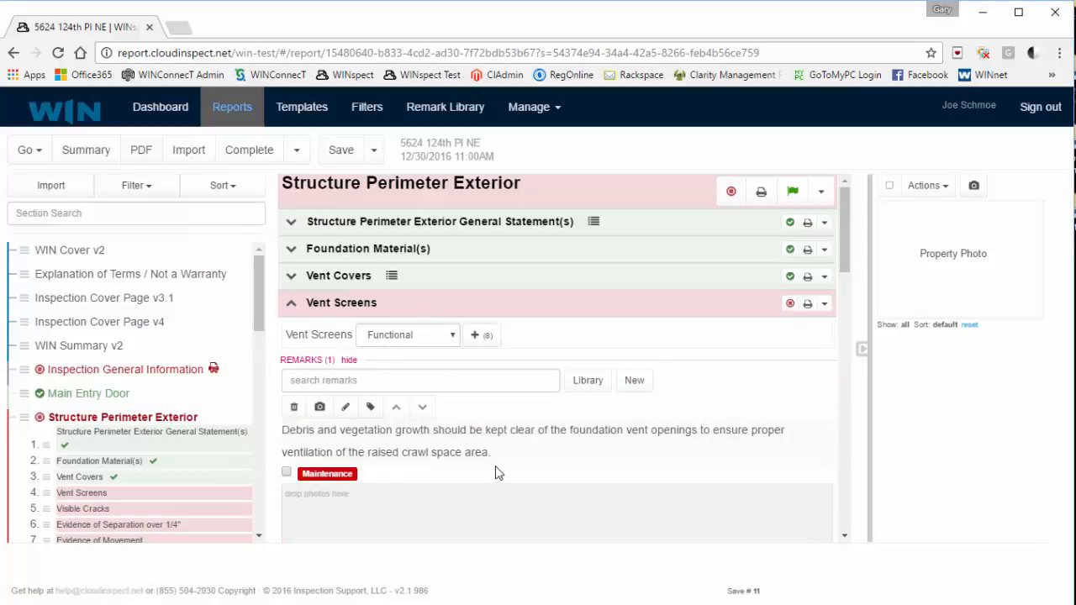
{"action": "left_click", "coordinate": [789, 304]}
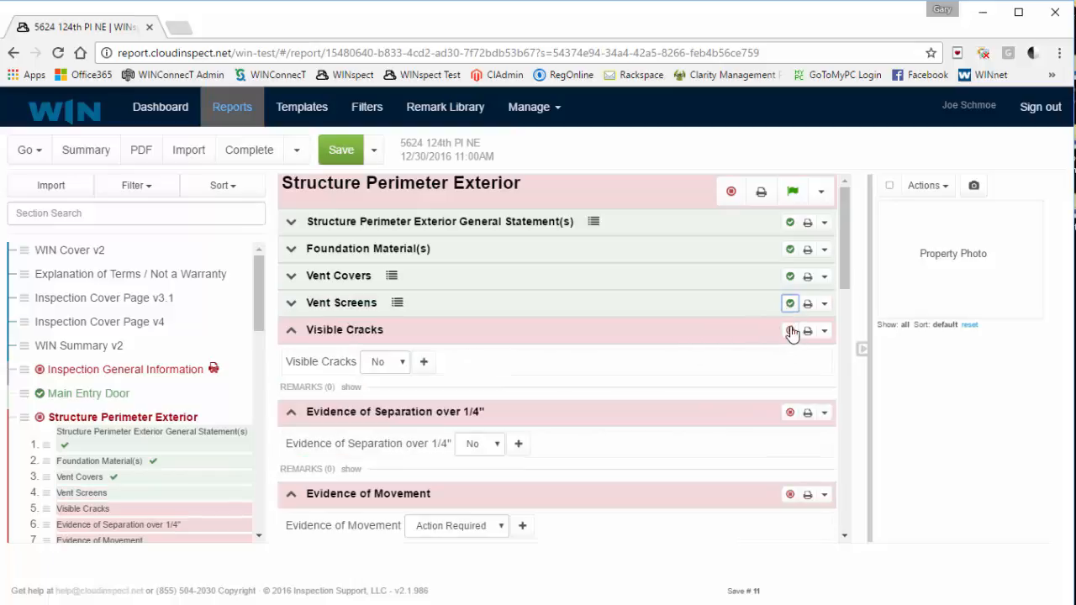
{"action": "left_click", "coordinate": [790, 331]}
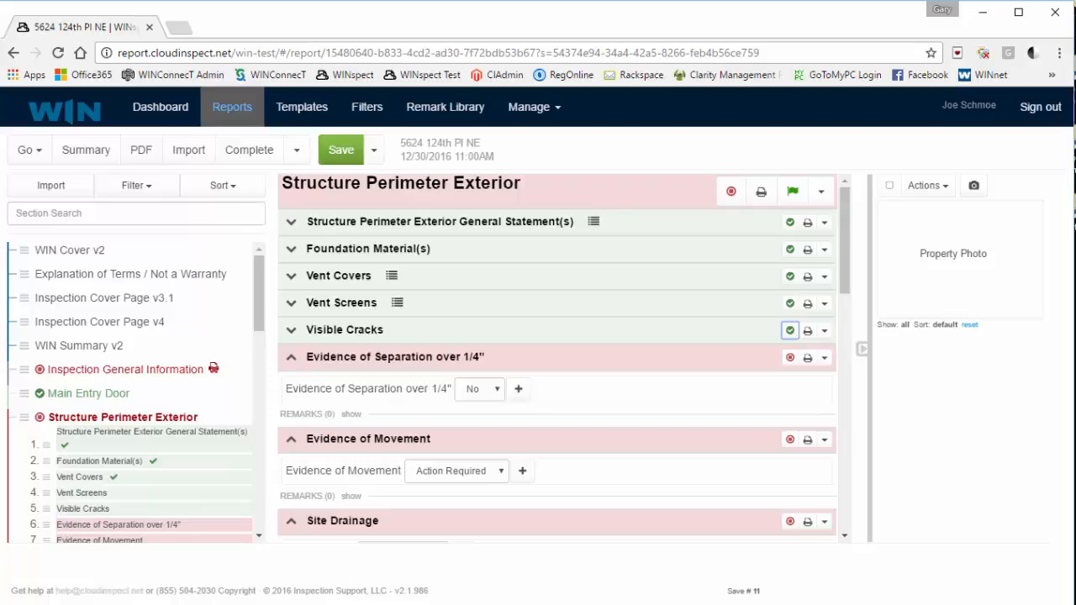
Switch to the Inspection Photos folder in File Explorer and show its files in the Details layout.
{"action": "key", "text": "alt+Tab"}
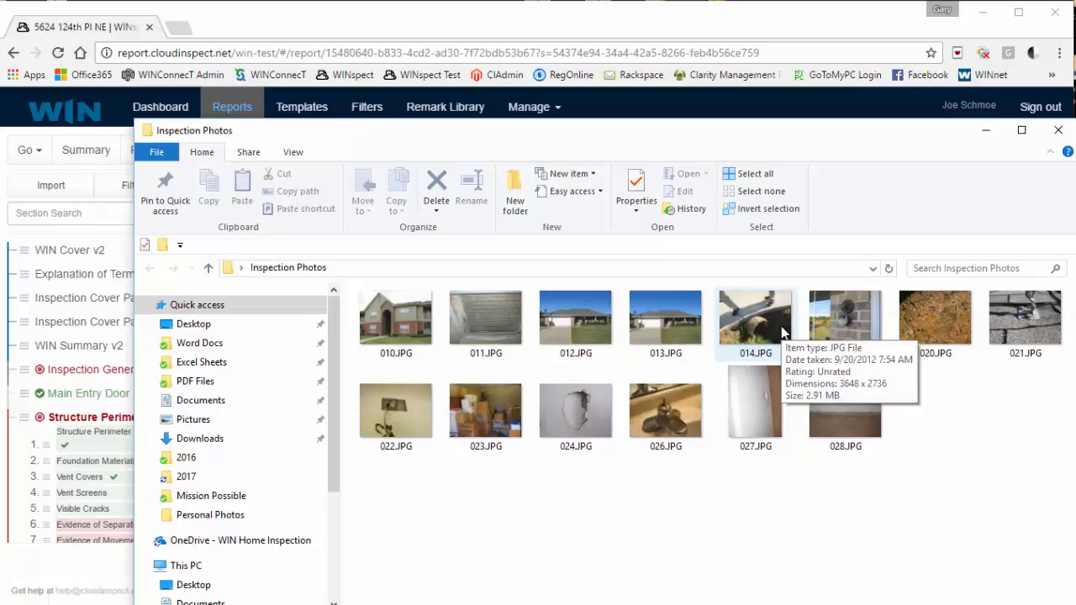
{"action": "left_click", "coordinate": [293, 152]}
{"action": "left_click", "coordinate": [476, 192]}
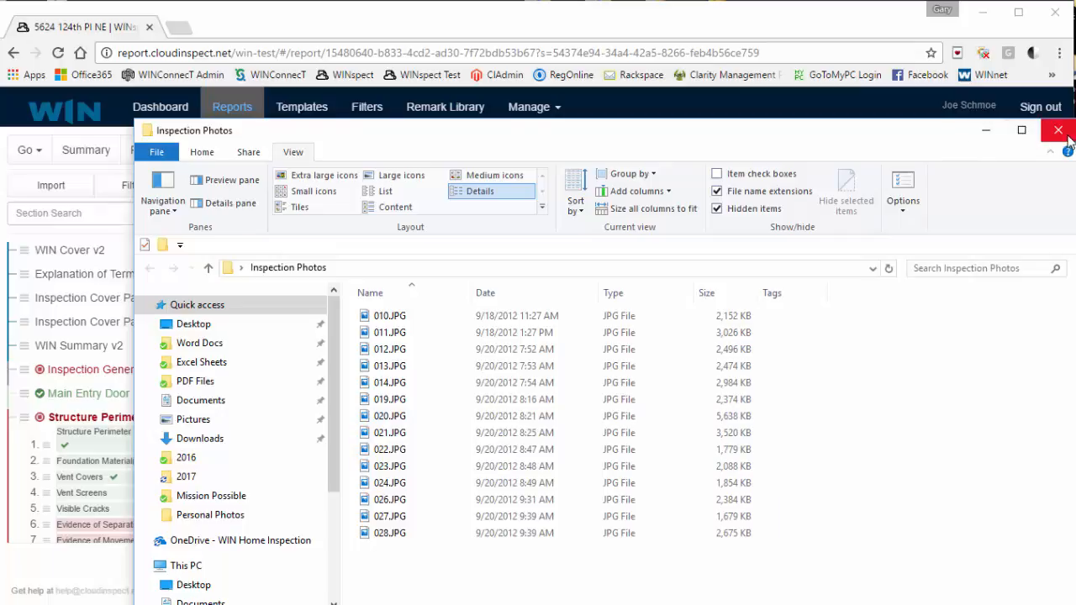
Select the JPG files in the Inspection Photos folder and upload them to the report's photo area.
{"action": "left_click_drag", "start_coordinate": [958, 137], "coordinate": [715, 58]}
{"action": "left_click_drag", "start_coordinate": [614, 496], "coordinate": [103, 225]}
{"action": "left_click_drag", "start_coordinate": [404, 353], "coordinate": [971, 413]}
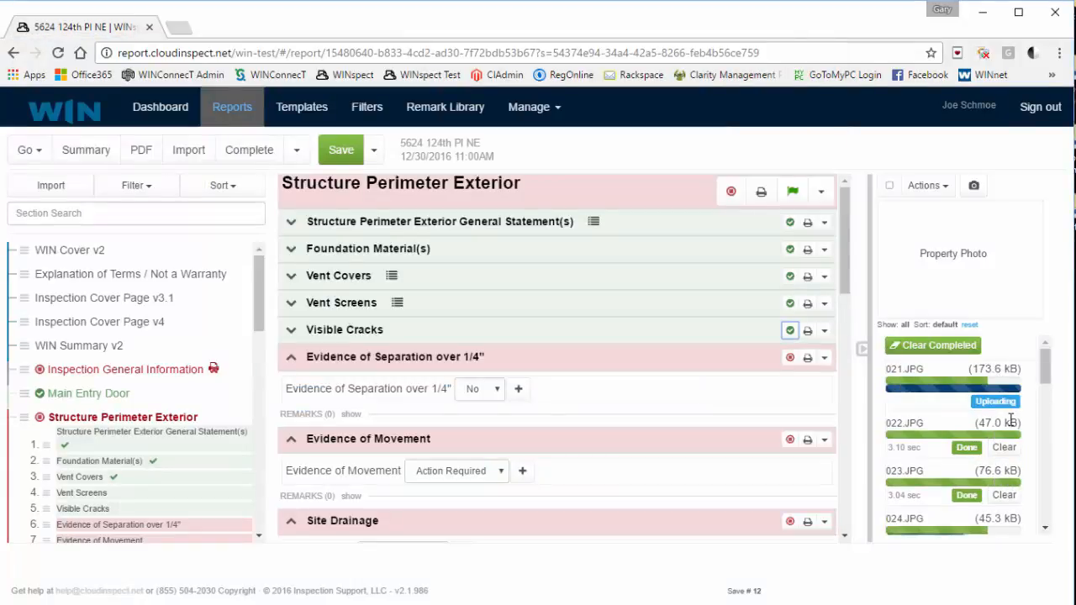
Close the Inspection Photos folder window and clear the completed uploads from the report's photo area.
{"action": "scroll", "coordinate": [1011, 419], "scroll_direction": "down", "scroll_amount": 2}
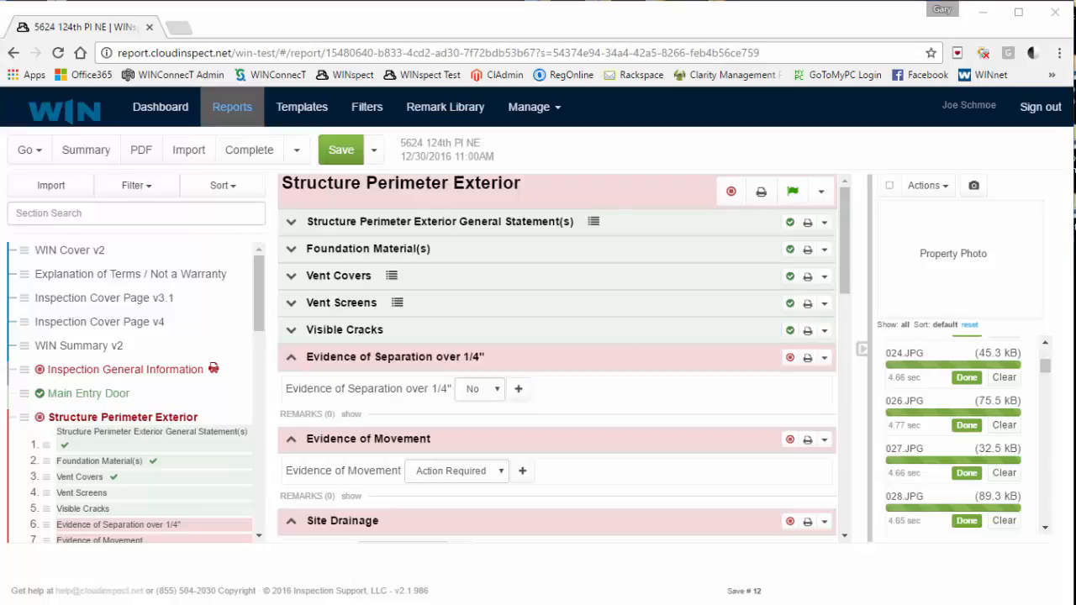
{"action": "left_click_drag", "start_coordinate": [0, 48], "coordinate": [179, 93]}
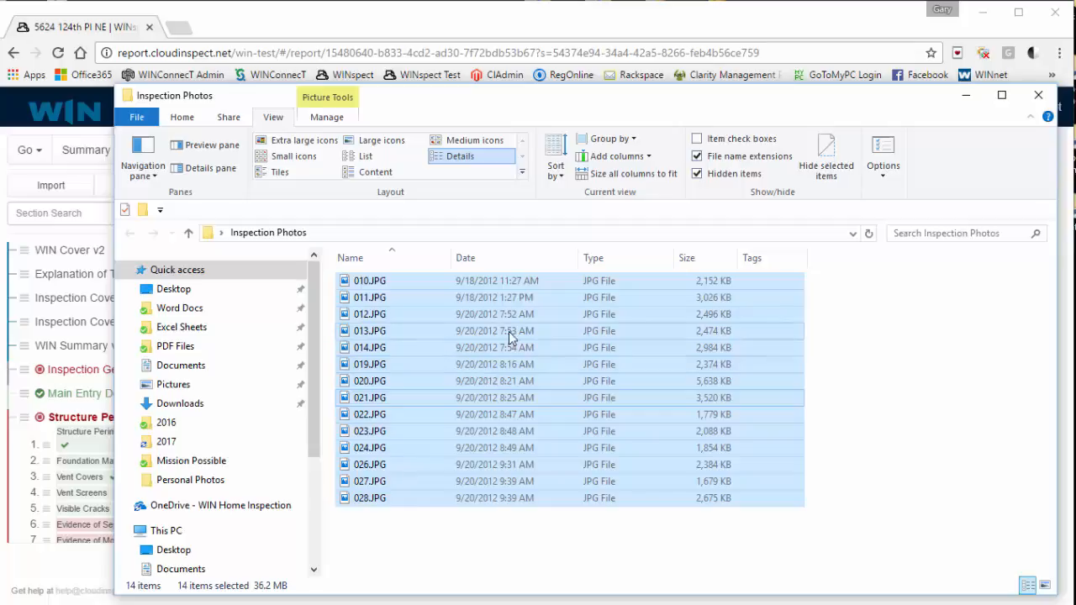
{"action": "left_click", "coordinate": [1039, 95]}
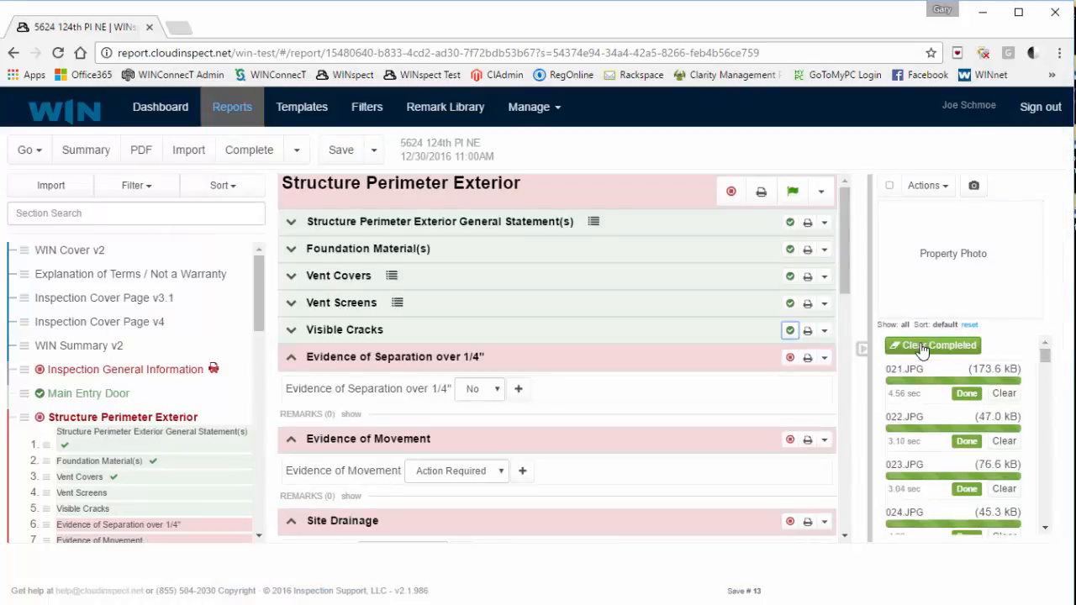
{"action": "left_click", "coordinate": [921, 345]}
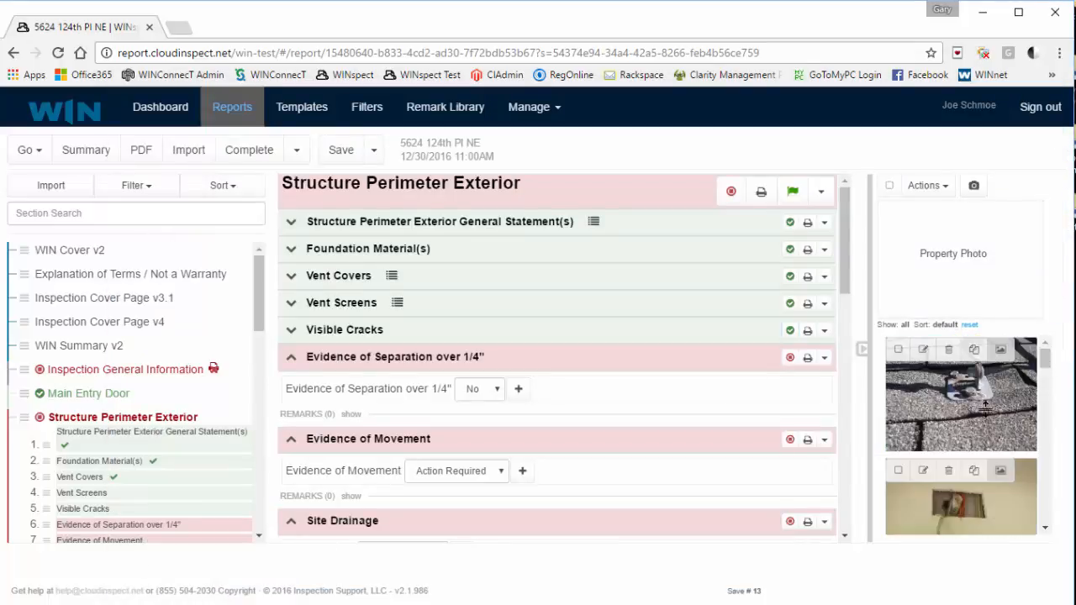
Expand Vent Screens and attach the photo of the wall opening with hanging cables to its Maintenance remark.
{"action": "scroll", "coordinate": [986, 408], "scroll_direction": "down", "scroll_amount": 3}
{"action": "scroll", "coordinate": [986, 408], "scroll_direction": "up", "scroll_amount": 3}
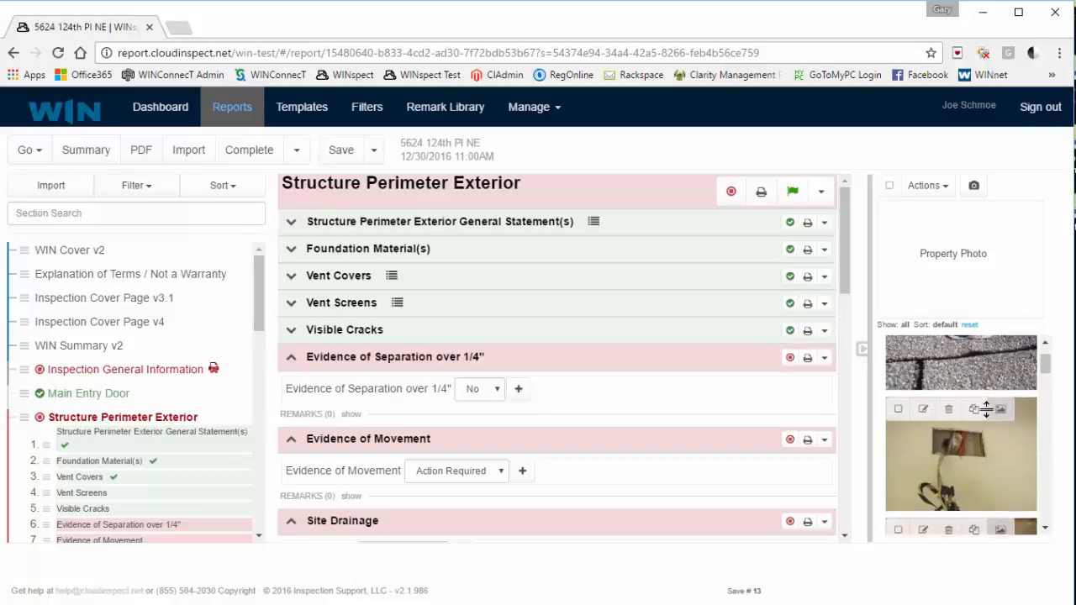
{"action": "left_click_drag", "start_coordinate": [979, 407], "coordinate": [976, 405]}
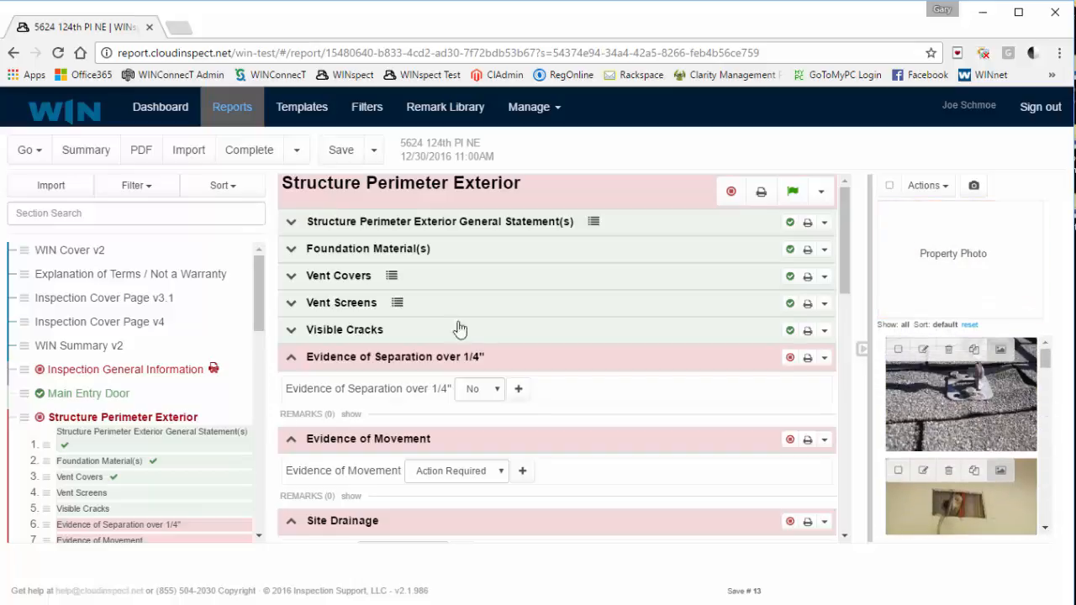
{"action": "left_click", "coordinate": [291, 305]}
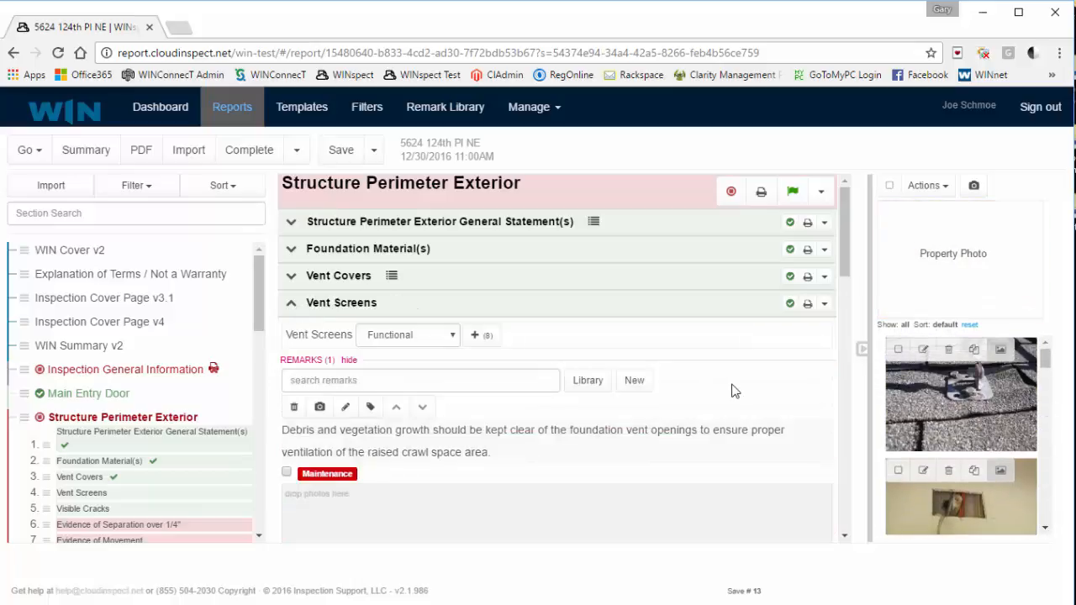
{"action": "scroll", "coordinate": [937, 415], "scroll_direction": "down", "scroll_amount": 1}
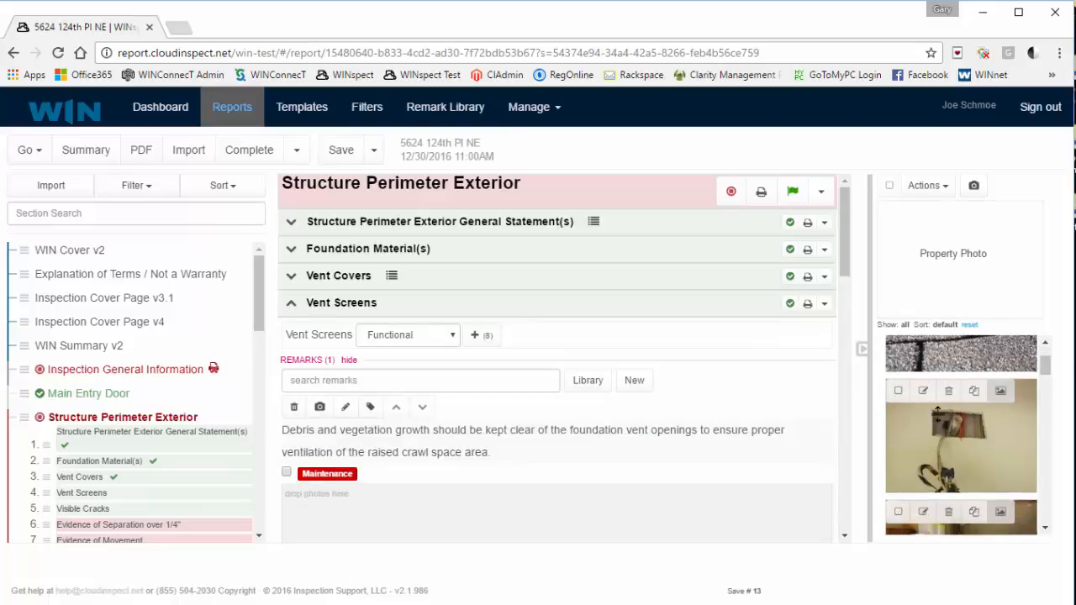
{"action": "left_click_drag", "start_coordinate": [938, 414], "coordinate": [360, 514]}
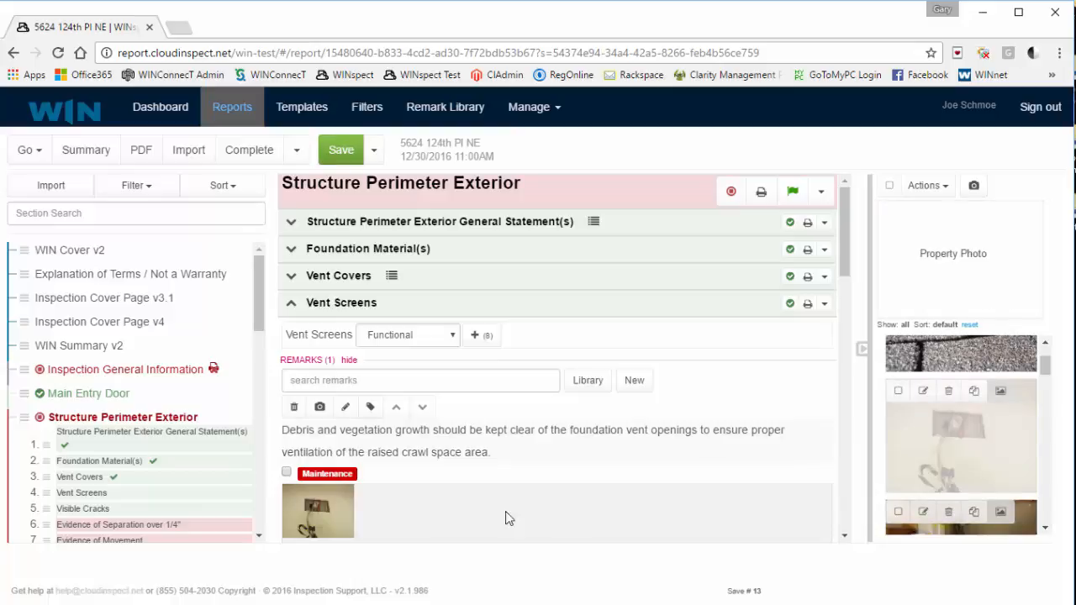
Open the attached Vent Screens photo for editing and draw a red rectangle around the wall opening.
{"action": "left_click", "coordinate": [340, 508]}
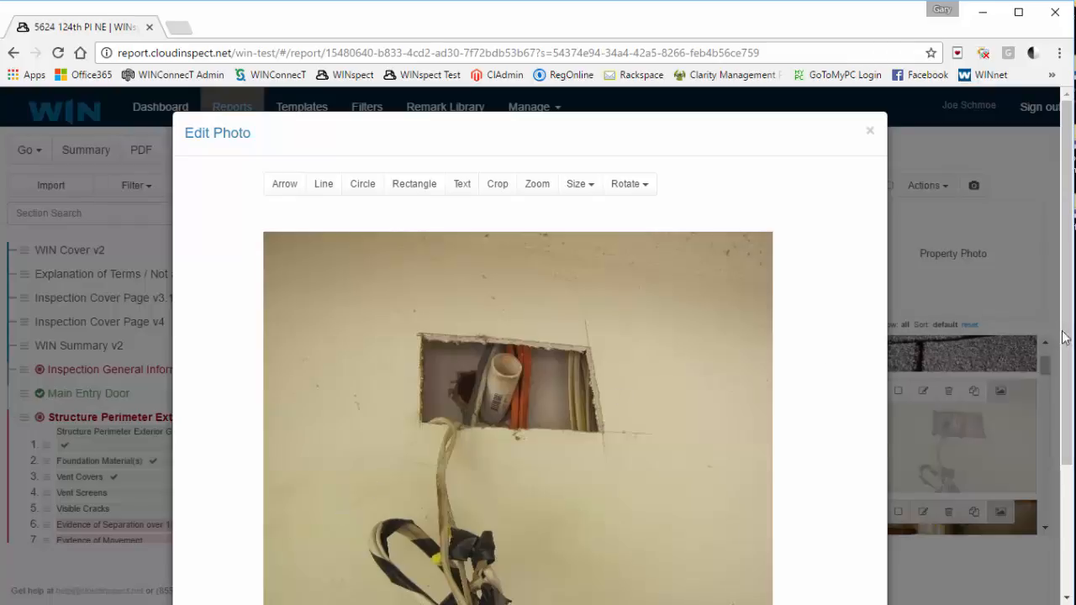
{"action": "scroll", "coordinate": [1064, 344], "scroll_direction": "down", "scroll_amount": 1}
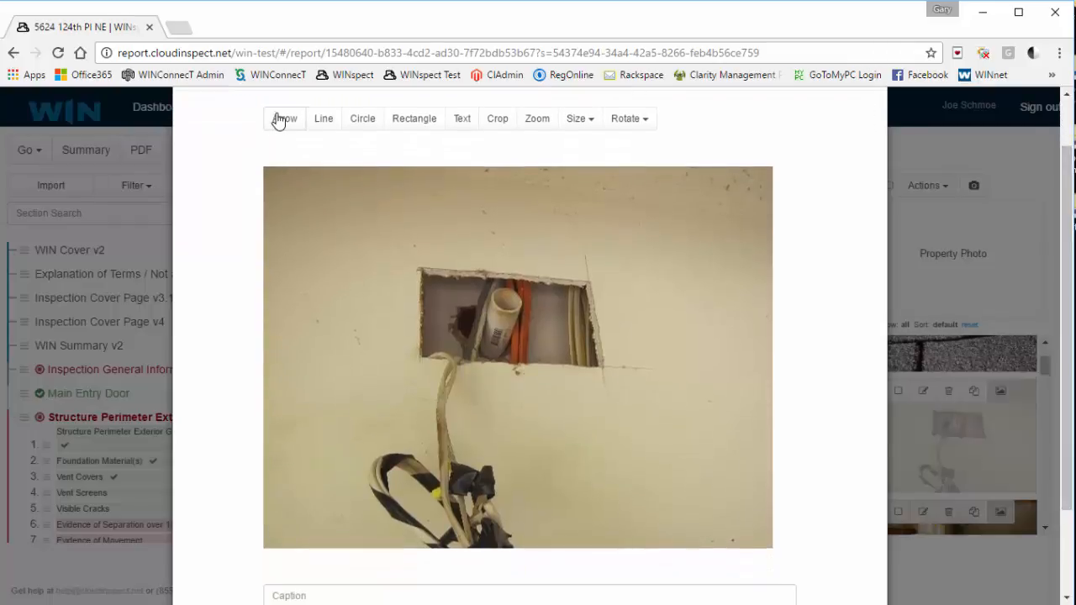
{"action": "left_click", "coordinate": [405, 120]}
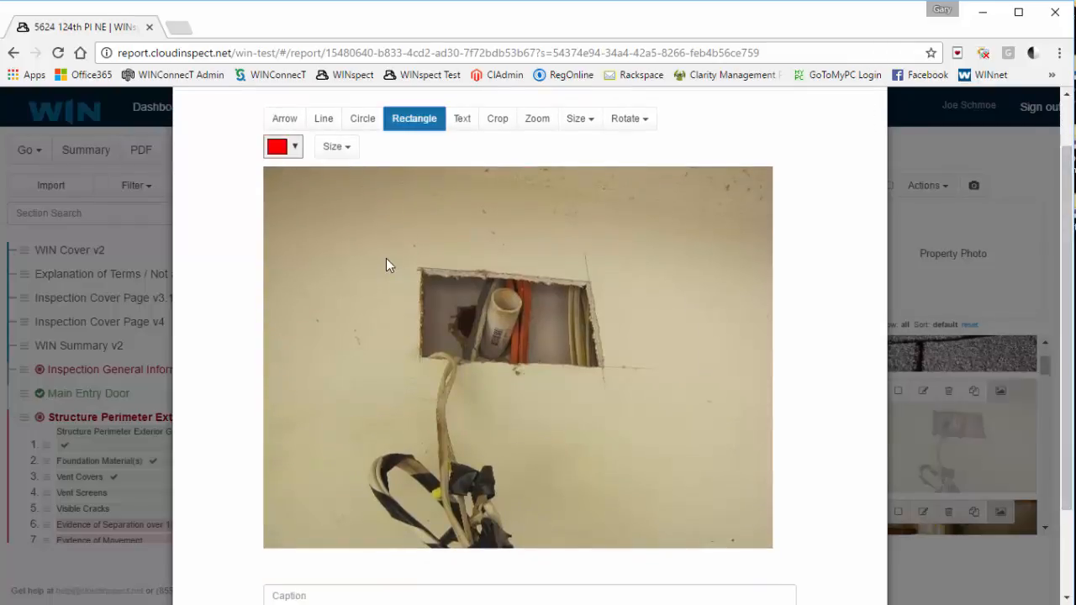
{"action": "left_click_drag", "start_coordinate": [401, 259], "coordinate": [628, 380]}
Draw a red arrow pointing at the wall opening from its lower left and delete the rectangle around the opening.
{"action": "left_click", "coordinate": [284, 118]}
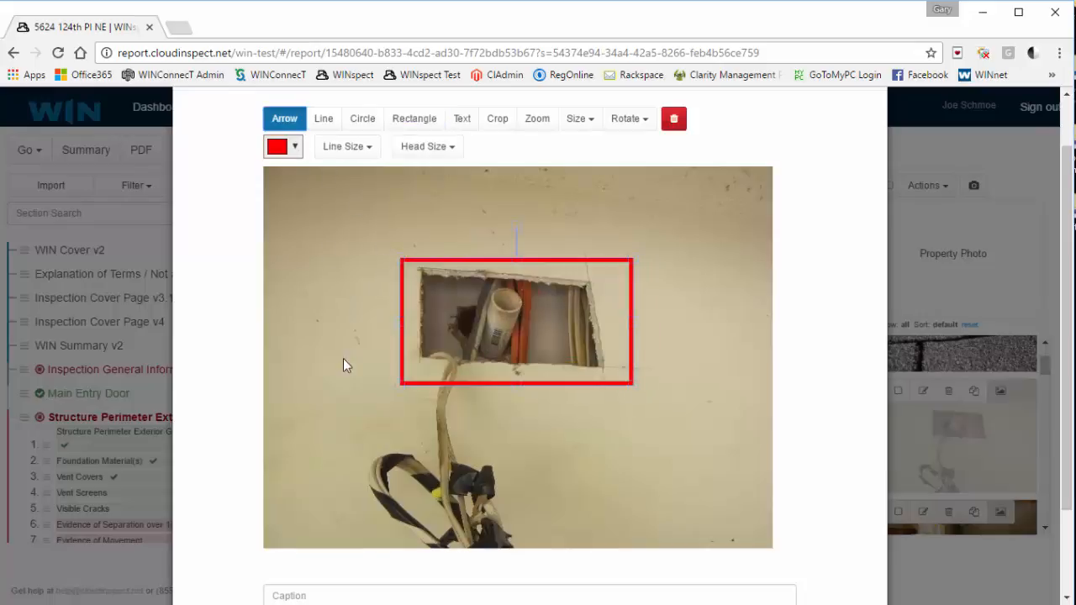
{"action": "left_click", "coordinate": [343, 360]}
{"action": "left_click_drag", "start_coordinate": [372, 348], "coordinate": [393, 339]}
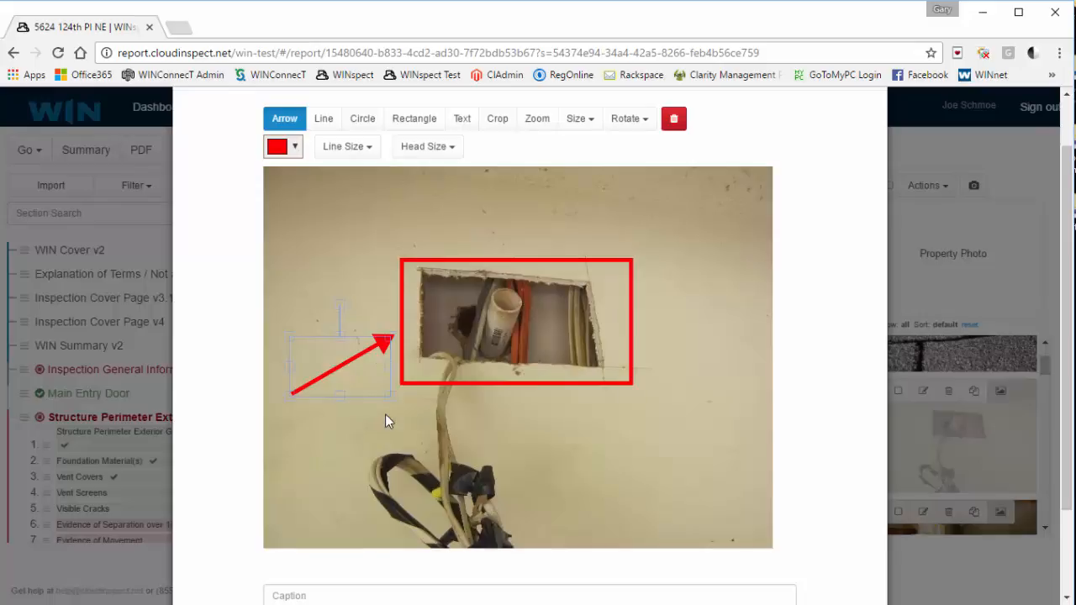
{"action": "left_click", "coordinate": [480, 262]}
{"action": "key", "text": "Delete"}
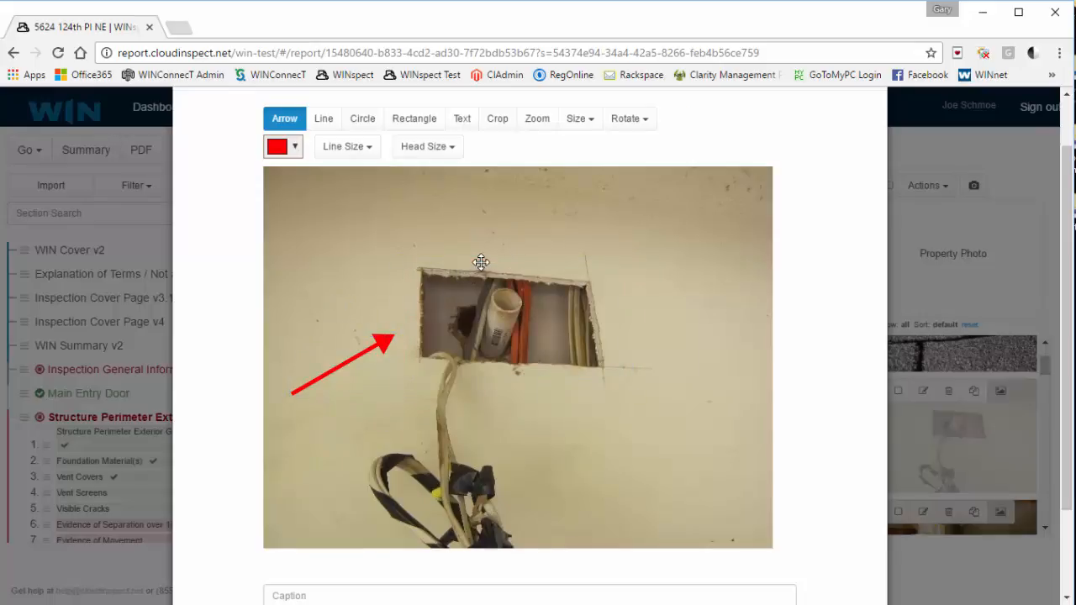
Set the arrow's head size to 20px, and draw and delete a trial second arrow above it.
{"action": "left_click", "coordinate": [341, 364]}
{"action": "left_click", "coordinate": [445, 149]}
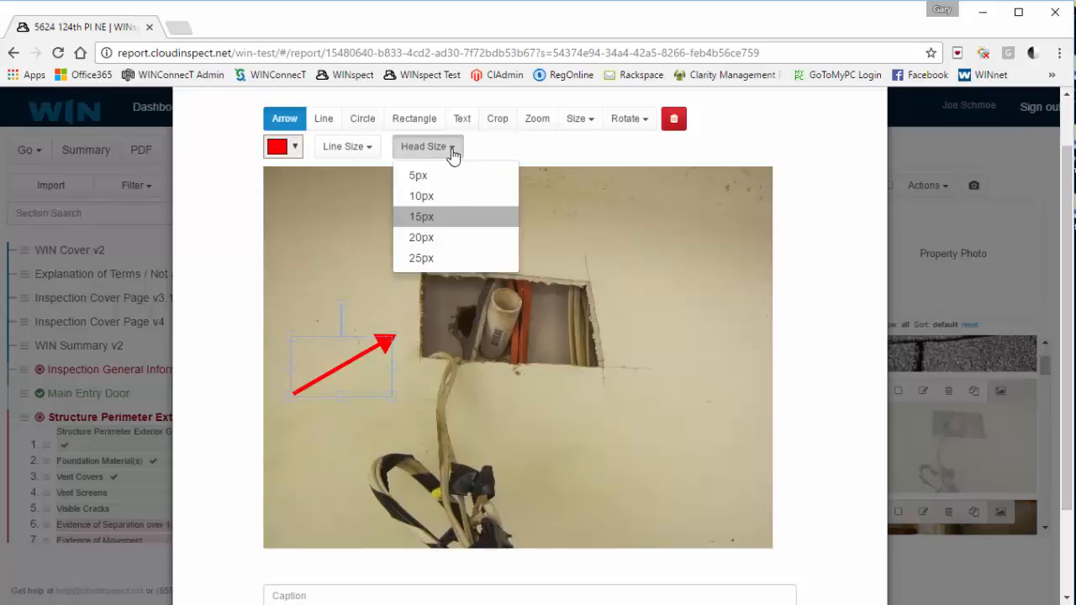
{"action": "left_click", "coordinate": [424, 238]}
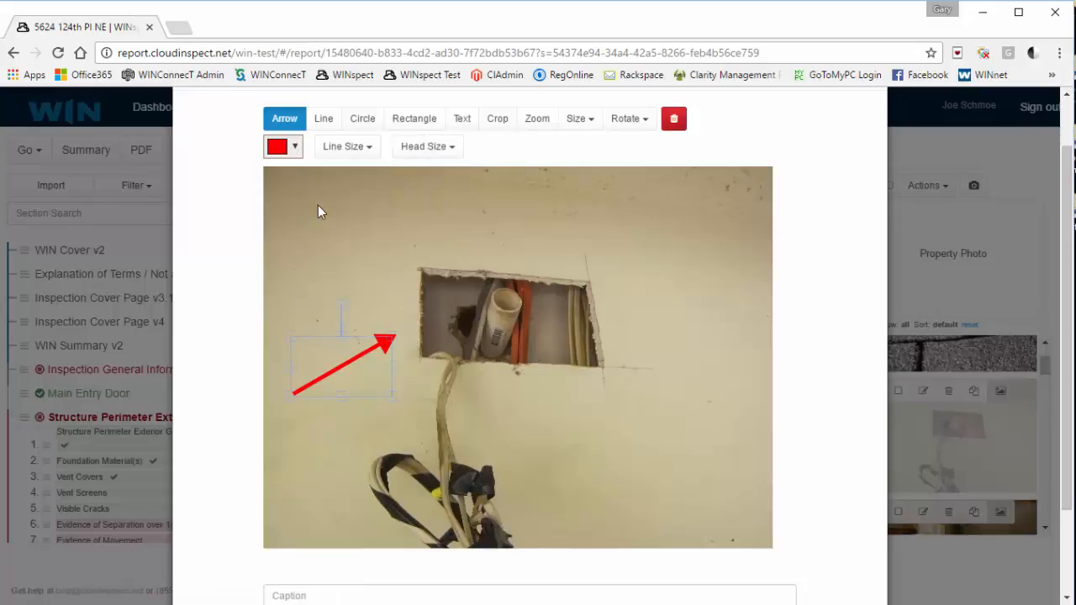
{"action": "left_click_drag", "start_coordinate": [318, 205], "coordinate": [424, 253]}
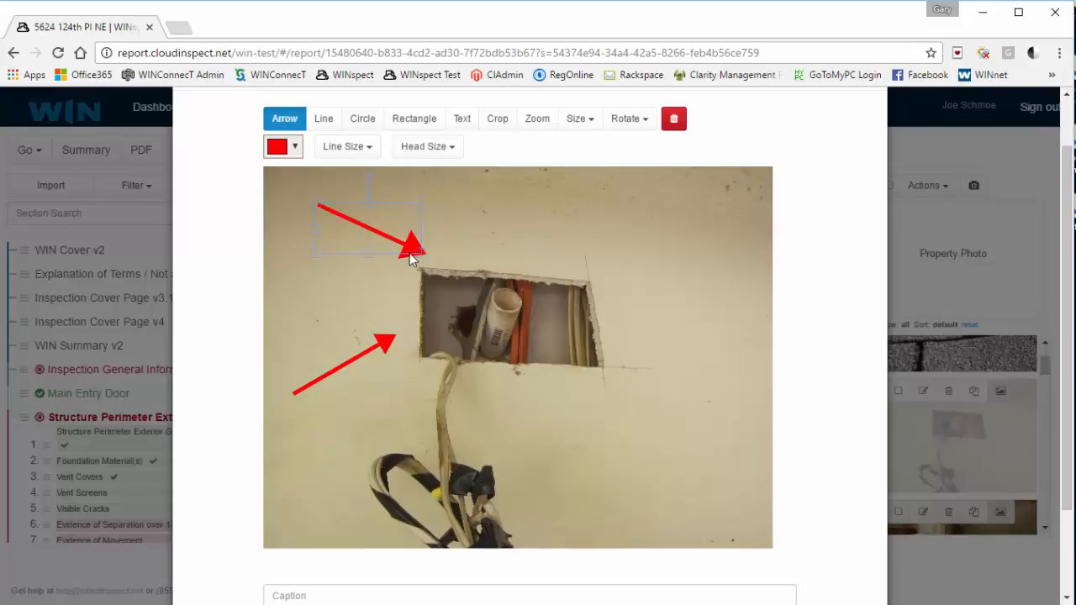
{"action": "key", "text": "Delete"}
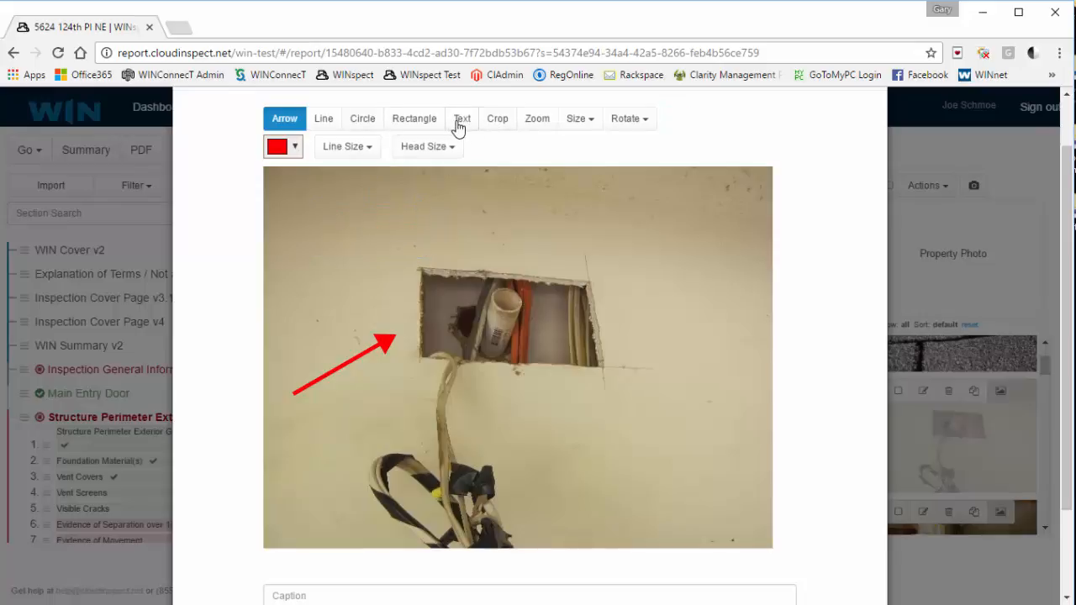
Add the red text "this is an example of text" just below the wall opening and save the edited photo.
{"action": "left_click", "coordinate": [461, 122]}
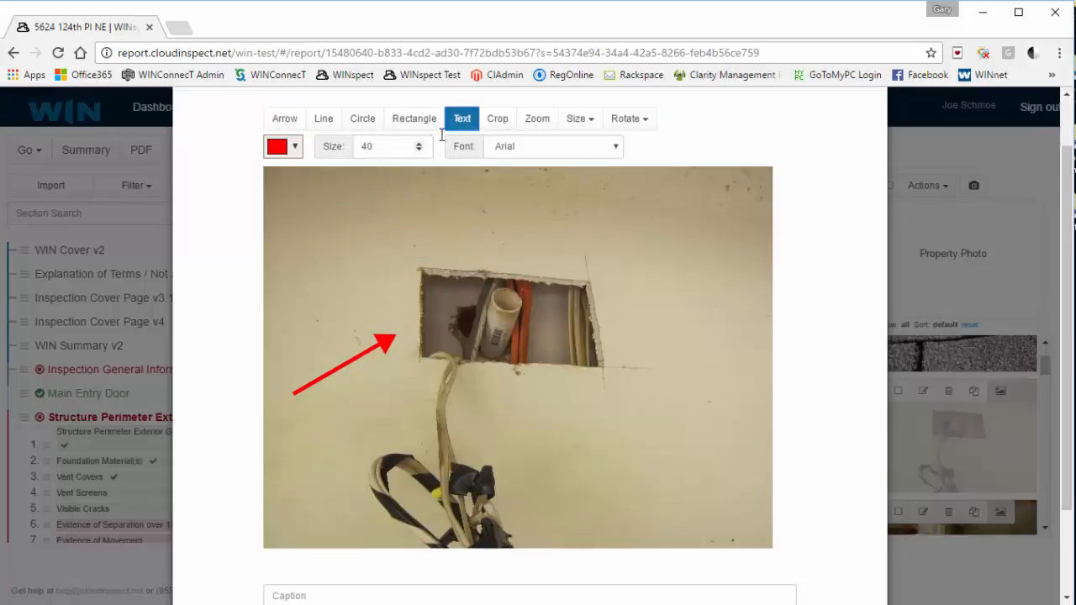
{"action": "left_click", "coordinate": [514, 415]}
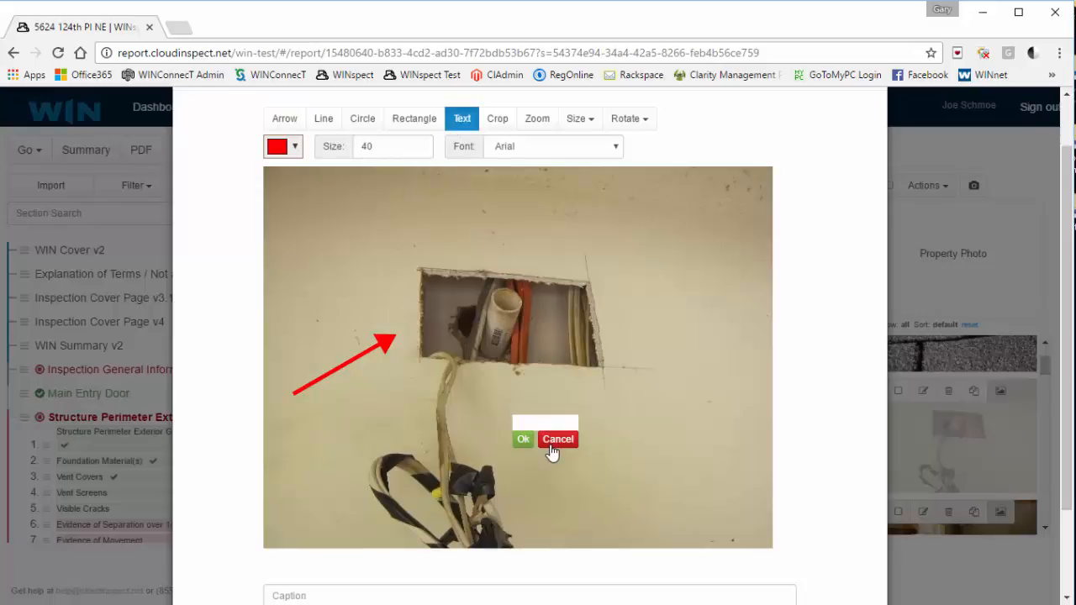
{"action": "type", "text": "this is "}
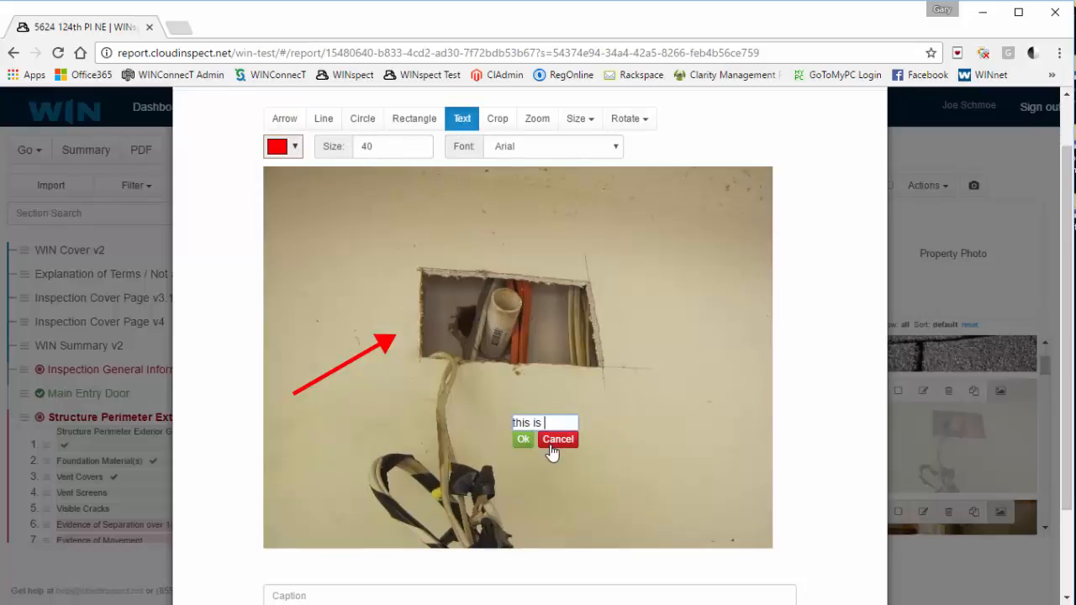
{"action": "type", "text": "an example of text"}
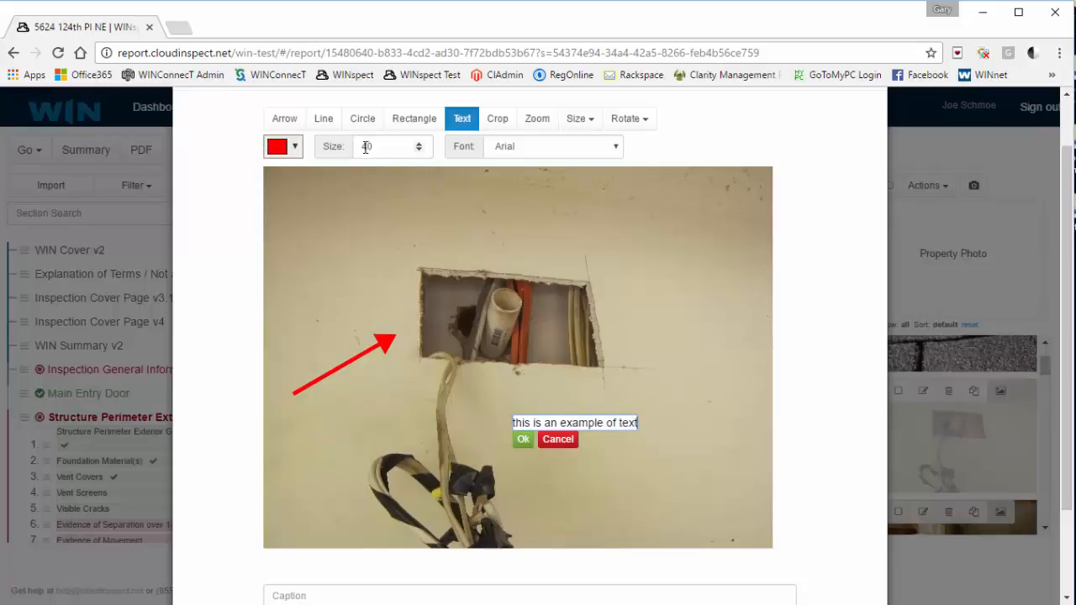
{"action": "left_click", "coordinate": [522, 439]}
{"action": "mouse_move", "coordinate": [584, 435]}
{"action": "left_mouse_down"}
{"action": "mouse_move", "coordinate": [406, 398]}
{"action": "mouse_move", "coordinate": [399, 405]}
{"action": "left_mouse_up"}
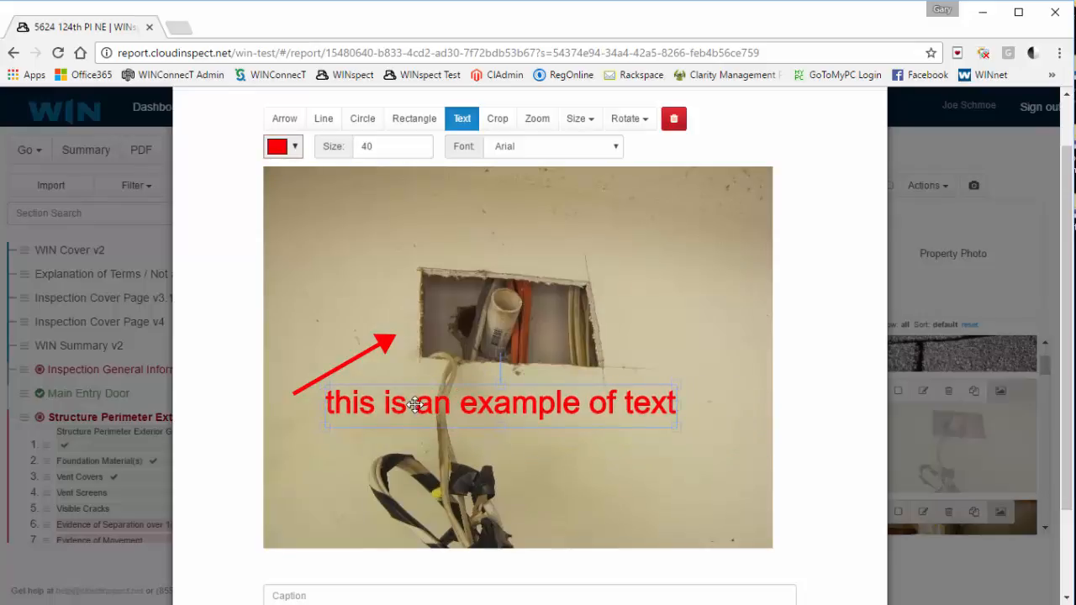
{"action": "scroll", "coordinate": [824, 451], "scroll_direction": "down", "scroll_amount": 2}
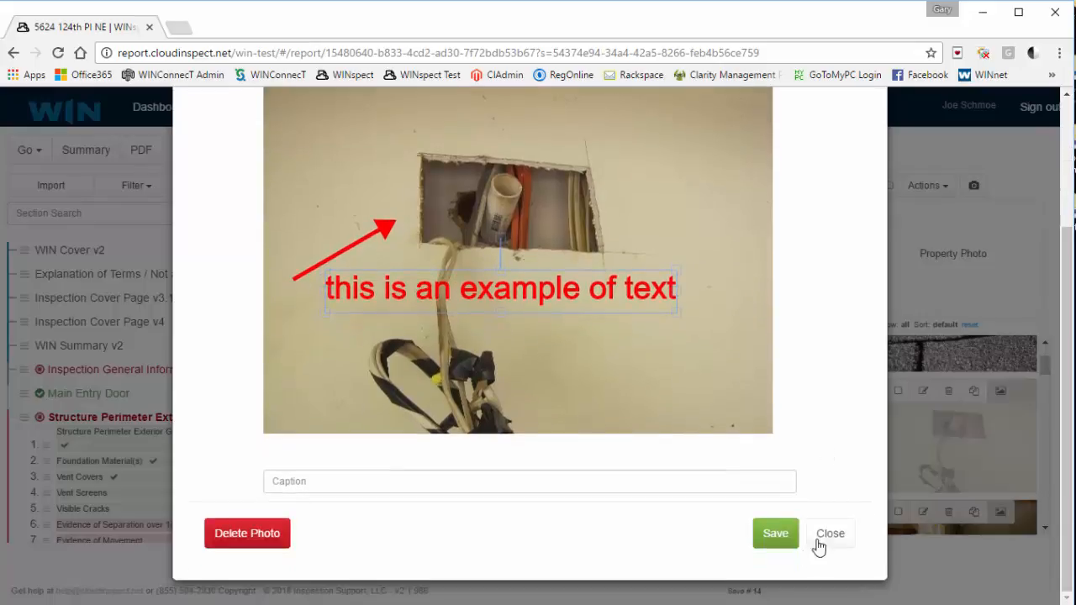
{"action": "left_click", "coordinate": [774, 535]}
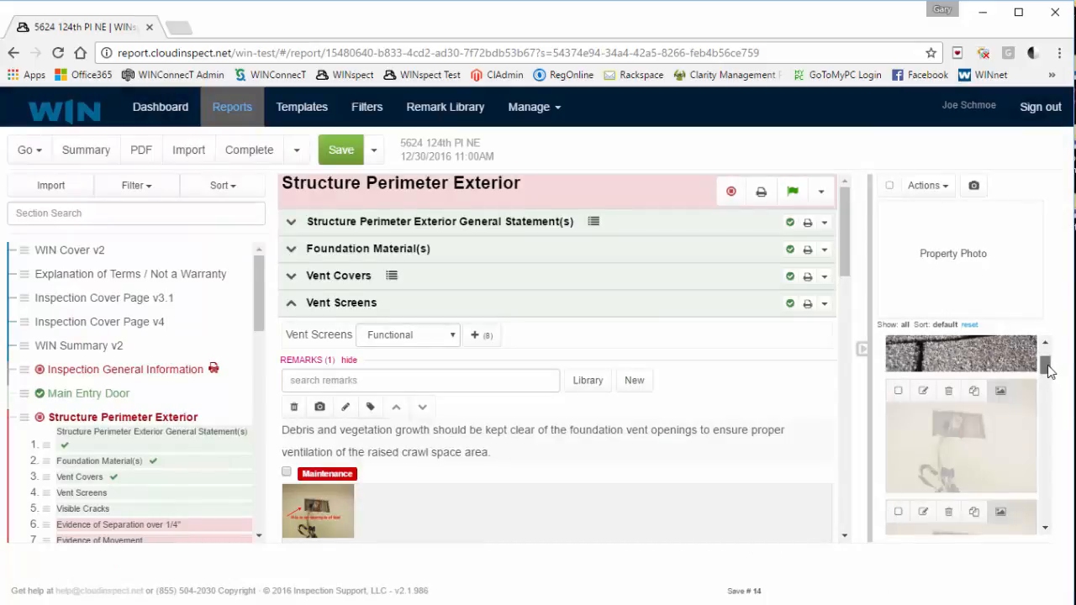
Find the exterior photo of the building with the arched entry and set it as the property photo.
{"action": "left_click_drag", "start_coordinate": [1045, 365], "coordinate": [1046, 376]}
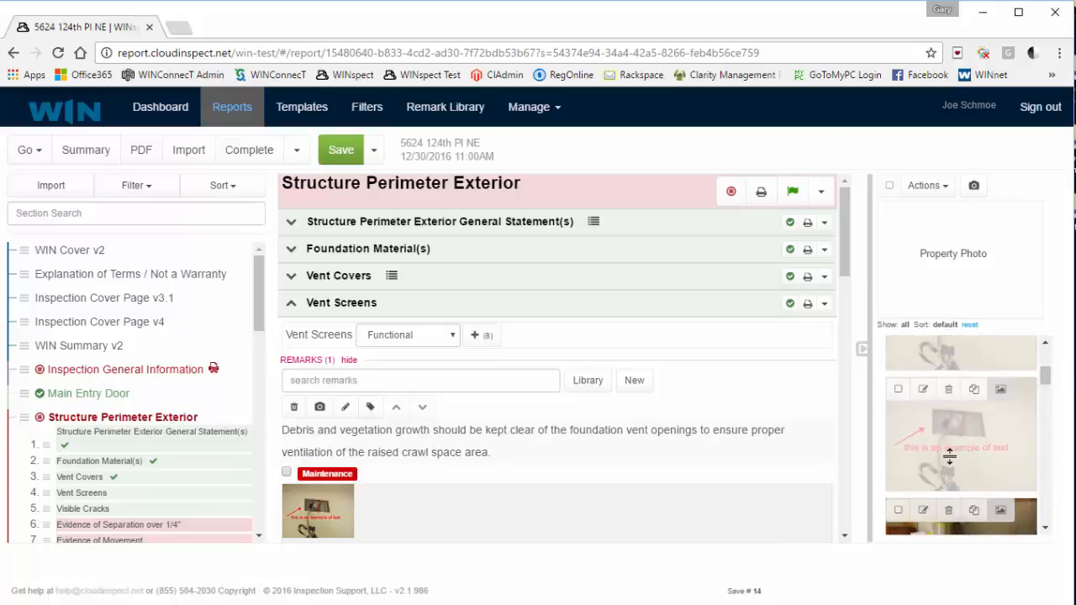
{"action": "left_click_drag", "start_coordinate": [1046, 378], "coordinate": [1045, 358]}
{"action": "left_click", "coordinate": [1045, 528]}
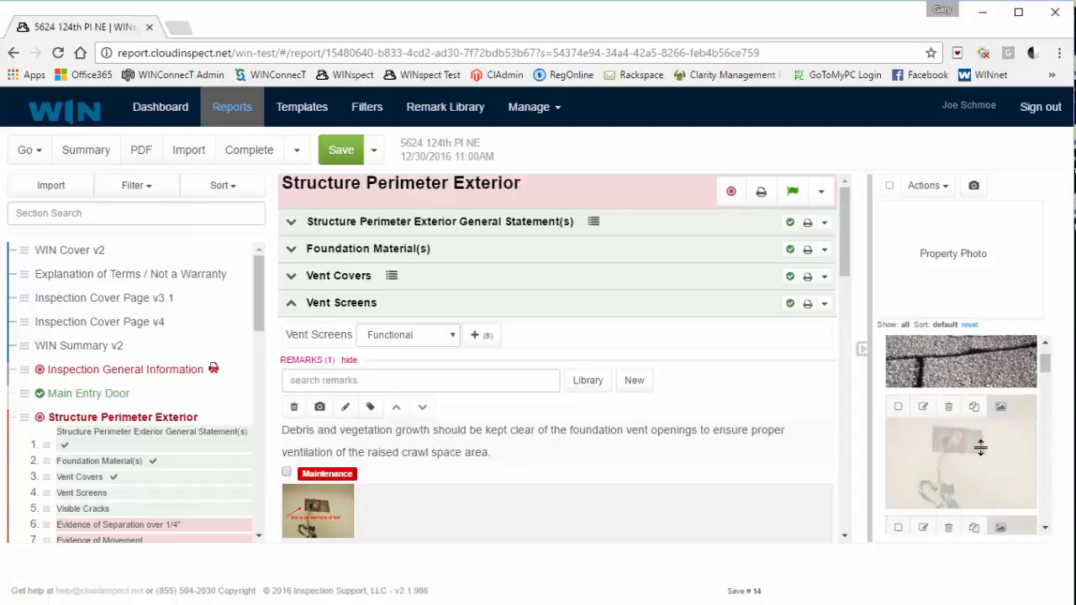
{"action": "left_click", "coordinate": [1046, 529]}
{"action": "left_click", "coordinate": [1045, 528]}
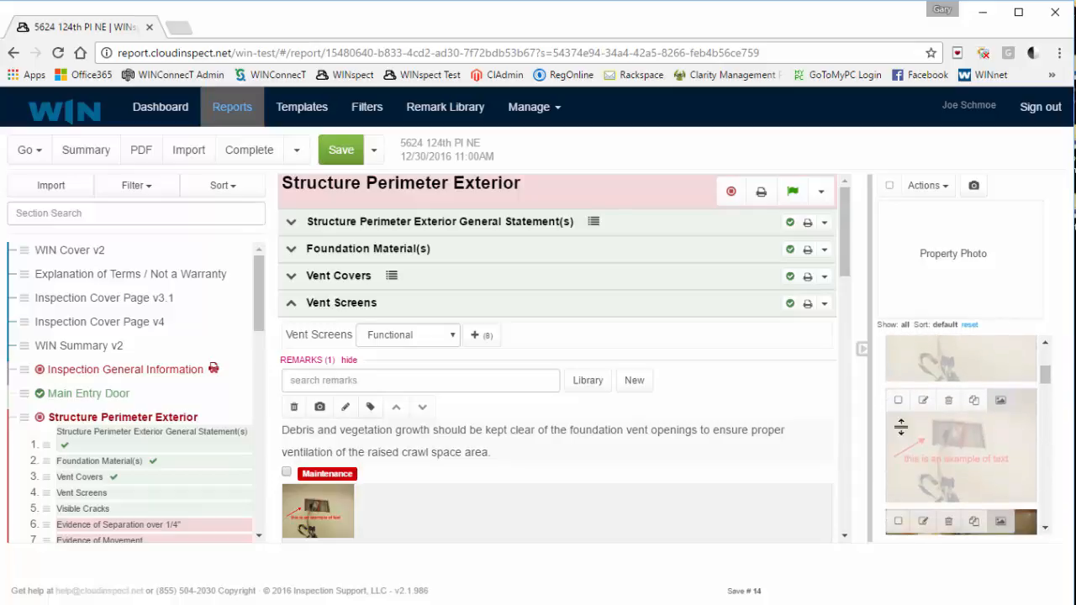
{"action": "scroll", "coordinate": [1036, 438], "scroll_direction": "down", "scroll_amount": 1}
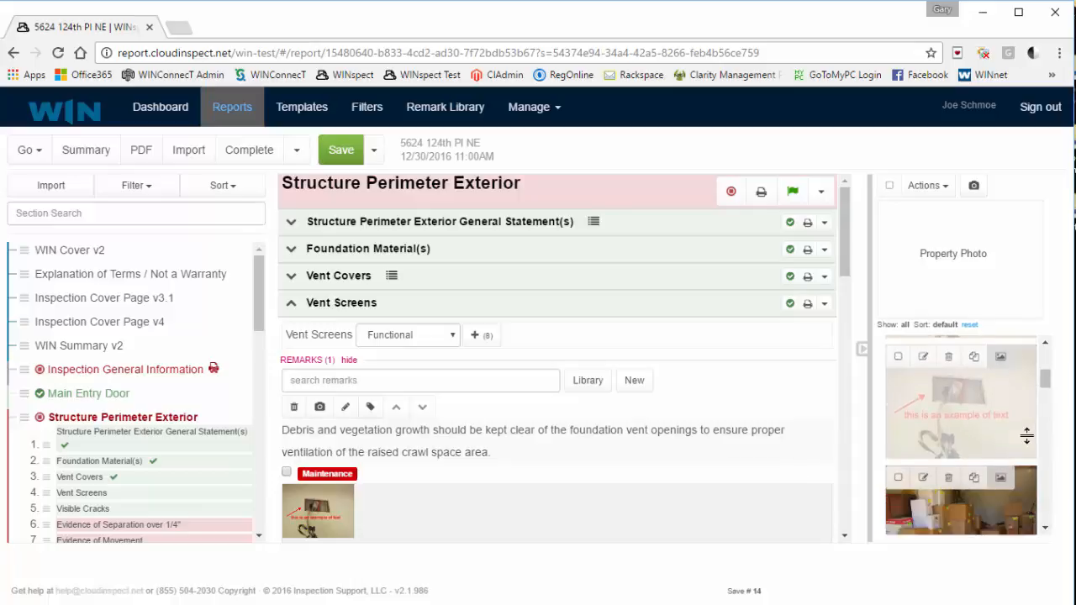
{"action": "scroll", "coordinate": [1025, 432], "scroll_direction": "down", "scroll_amount": 5}
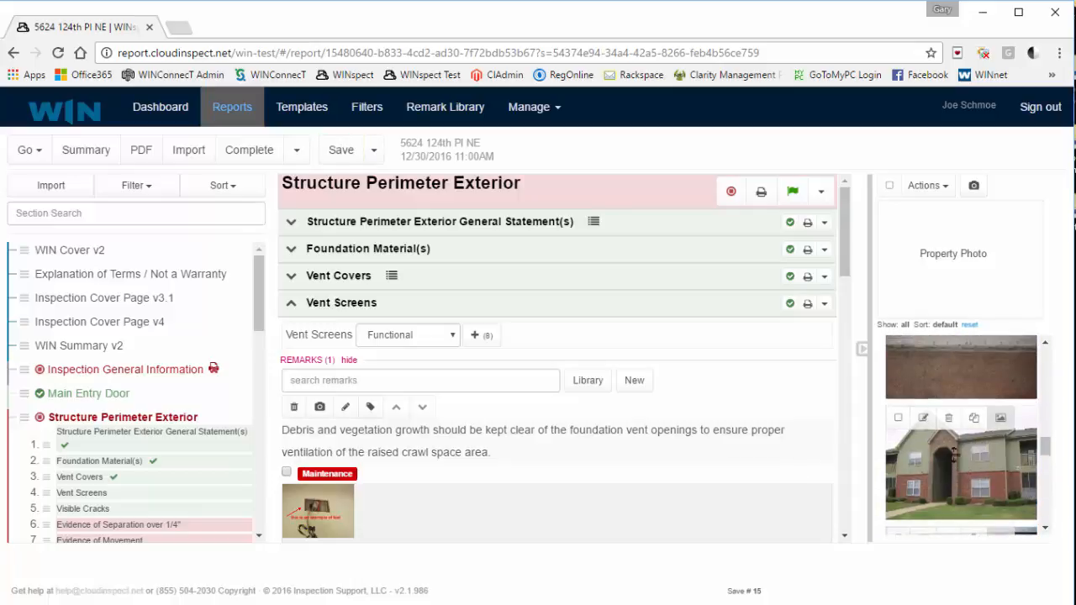
{"action": "left_click", "coordinate": [1000, 420]}
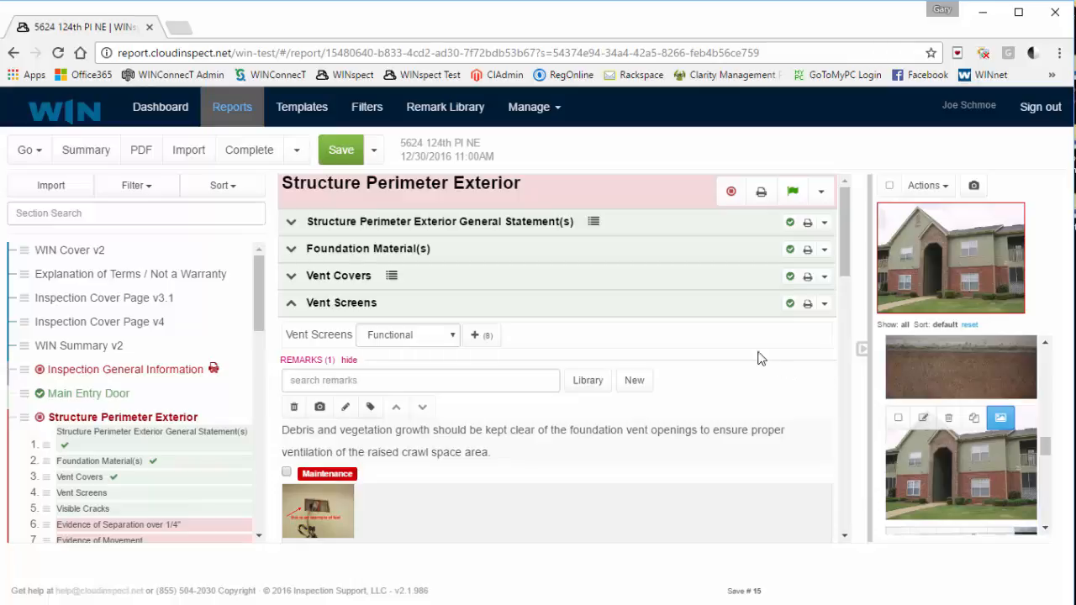
Collapse the completed Vent Screens item, set Evidence of Separation over 1/4" to Yes and show its remarks.
{"action": "left_click", "coordinate": [292, 306]}
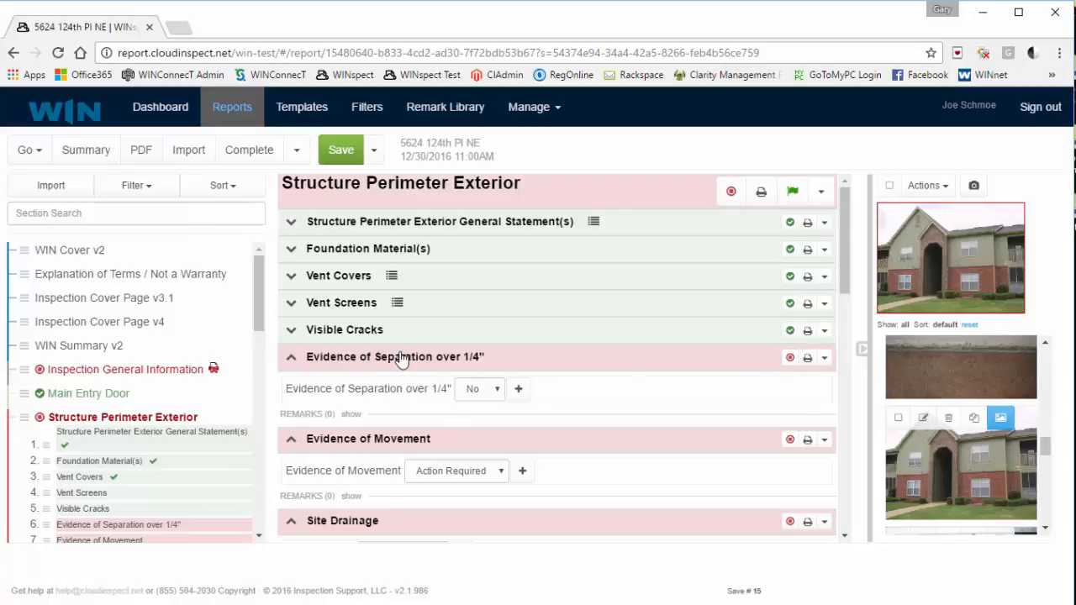
{"action": "left_click", "coordinate": [494, 389]}
{"action": "left_click", "coordinate": [484, 416]}
{"action": "left_click", "coordinate": [350, 414]}
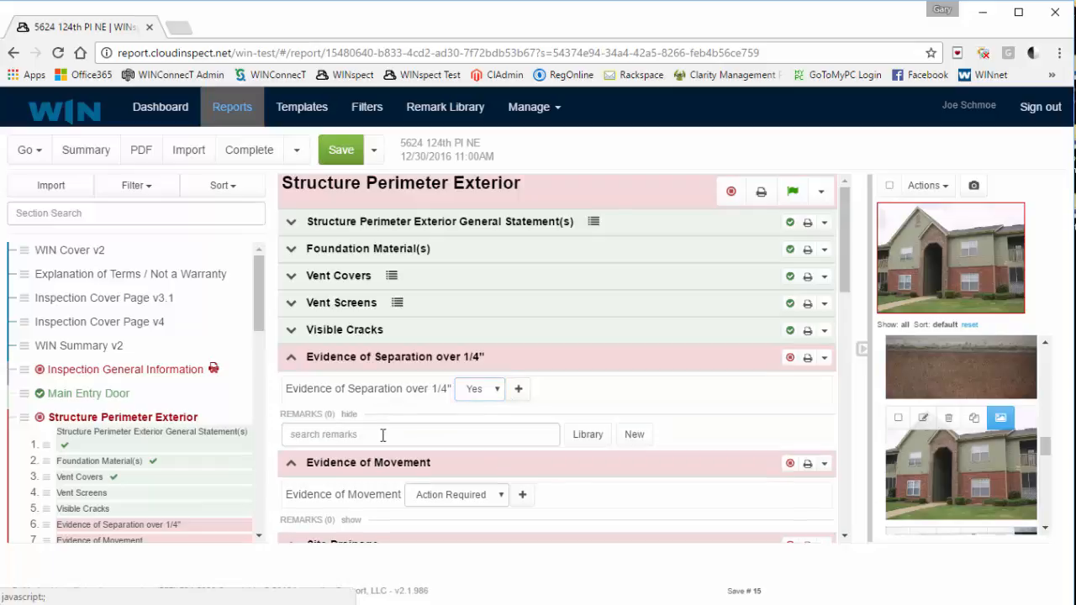
{"action": "type", "text": "separate"}
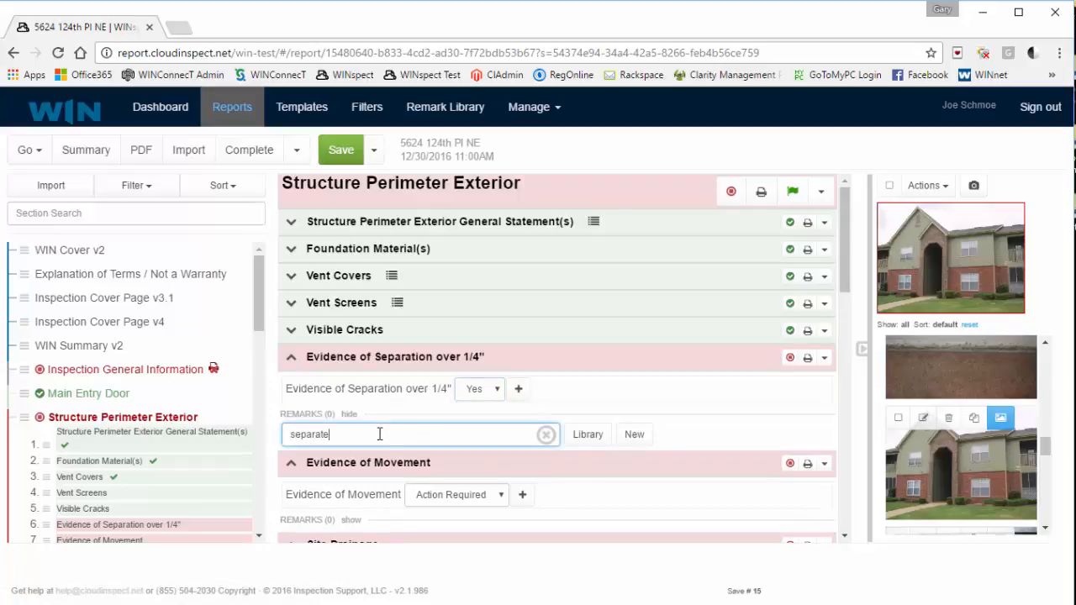
{"action": "key", "text": "BackSpace"}
{"action": "key", "text": "BackSpace"}
{"action": "key", "text": "BackSpace"}
{"action": "key", "text": "BackSpace"}
{"action": "key", "text": "BackSpace"}
{"action": "key", "text": "BackSpace"}
{"action": "key", "text": "BackSpace"}
{"action": "key", "text": "BackSpace"}
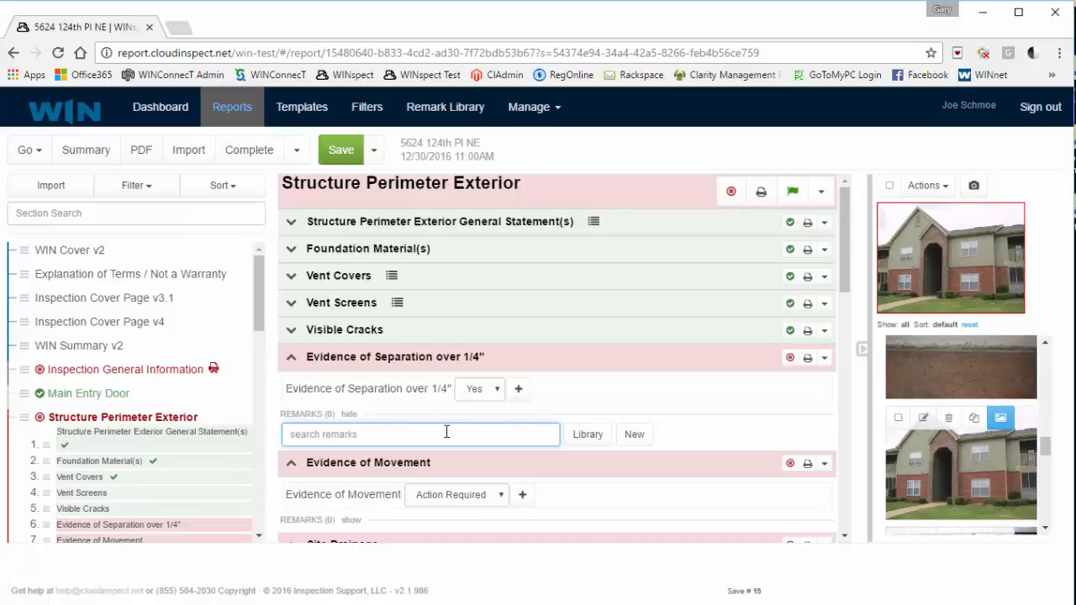
{"action": "left_click", "coordinate": [599, 444]}
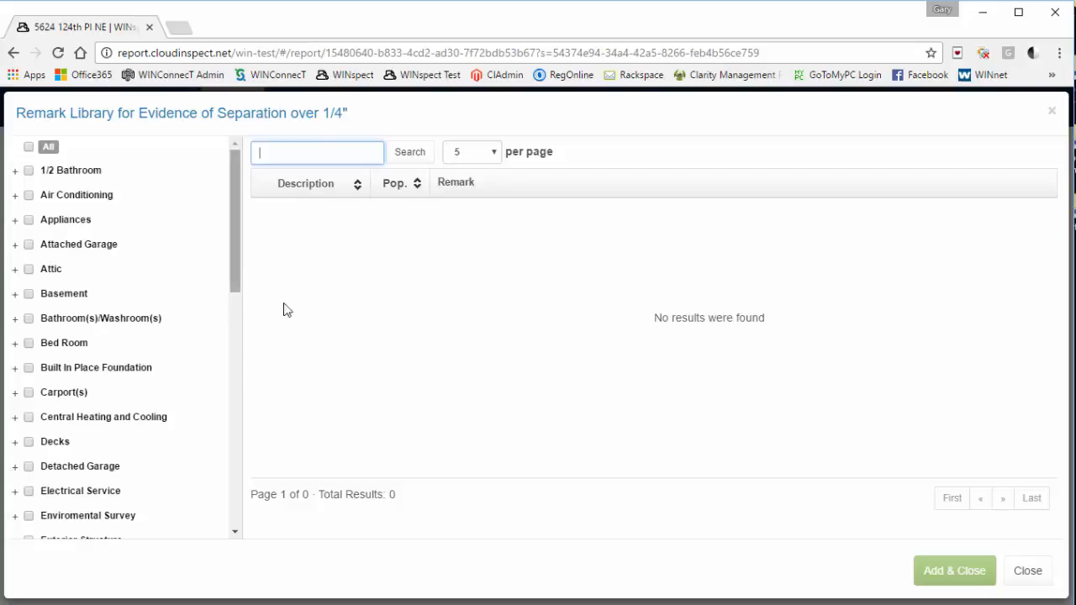
{"action": "left_click", "coordinate": [1035, 575]}
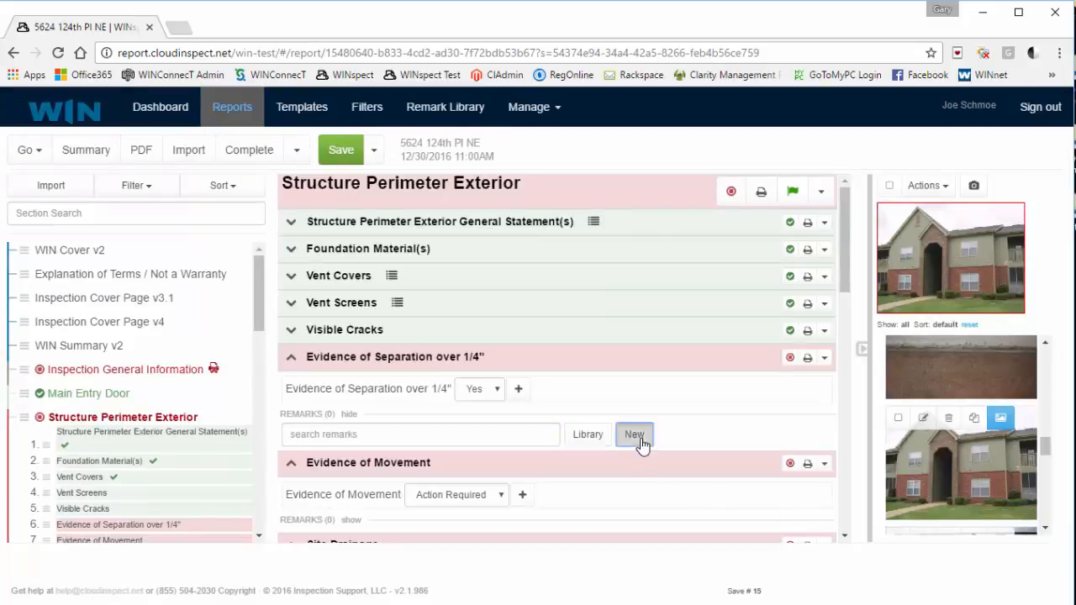
Add a new Maintenance-tagged remark with the summary text "There are cracks in the foundation that require examination" and save it.
{"action": "left_click", "coordinate": [637, 437]}
{"action": "left_click", "coordinate": [375, 188]}
{"action": "left_click", "coordinate": [400, 545]}
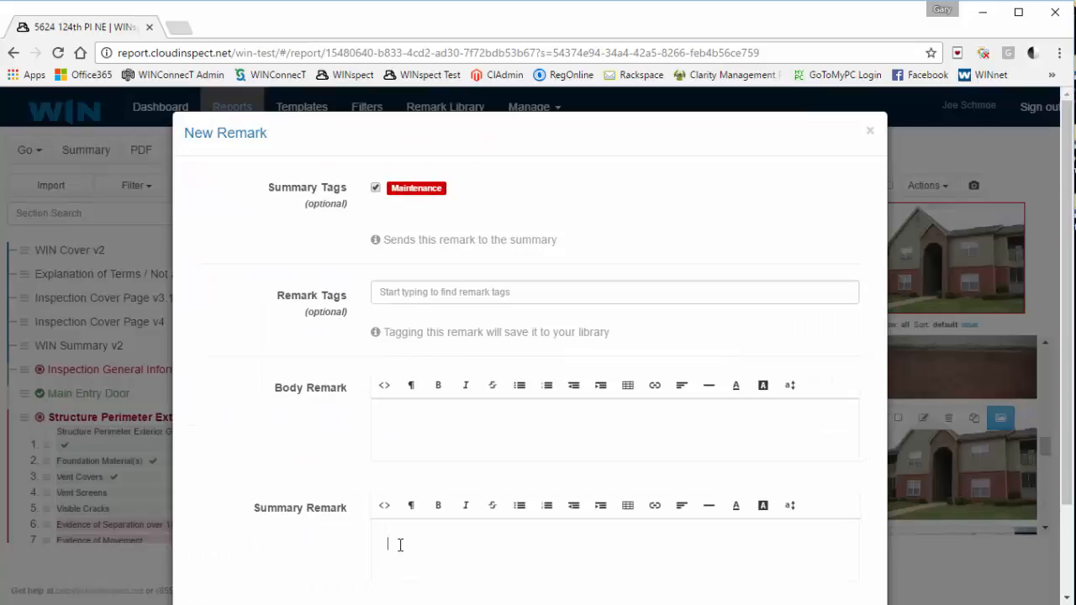
{"action": "type", "text": "There are cracks in the "}
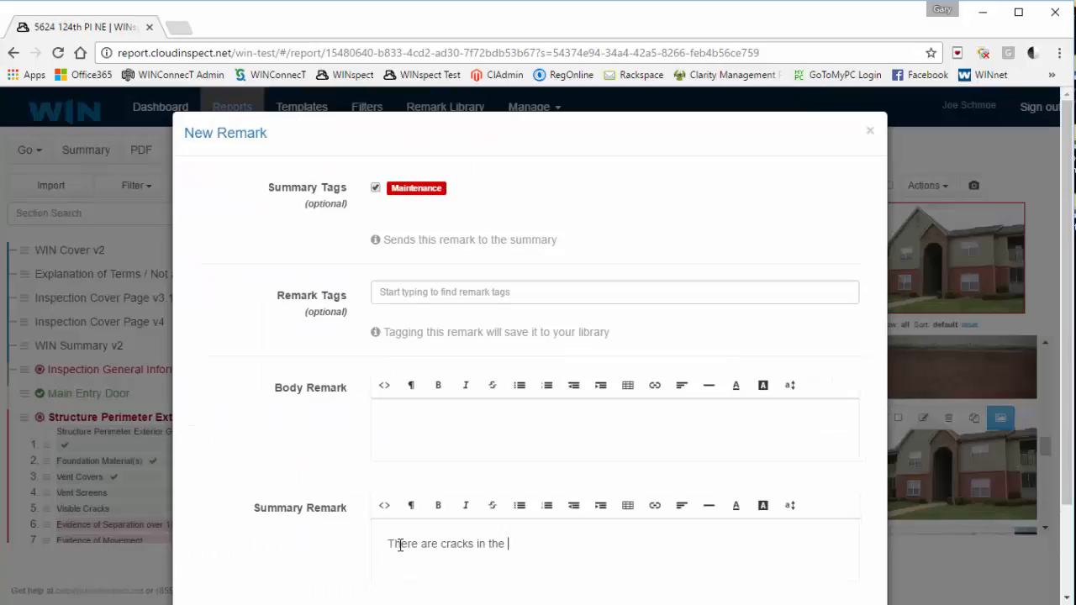
{"action": "type", "text": "foundation that require "}
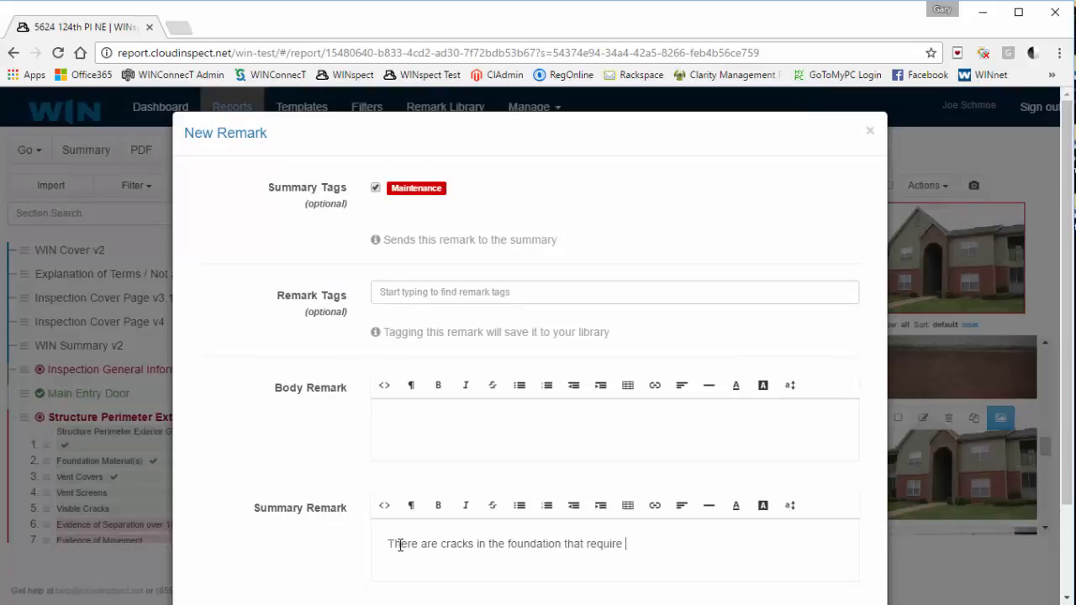
{"action": "type", "text": "examination"}
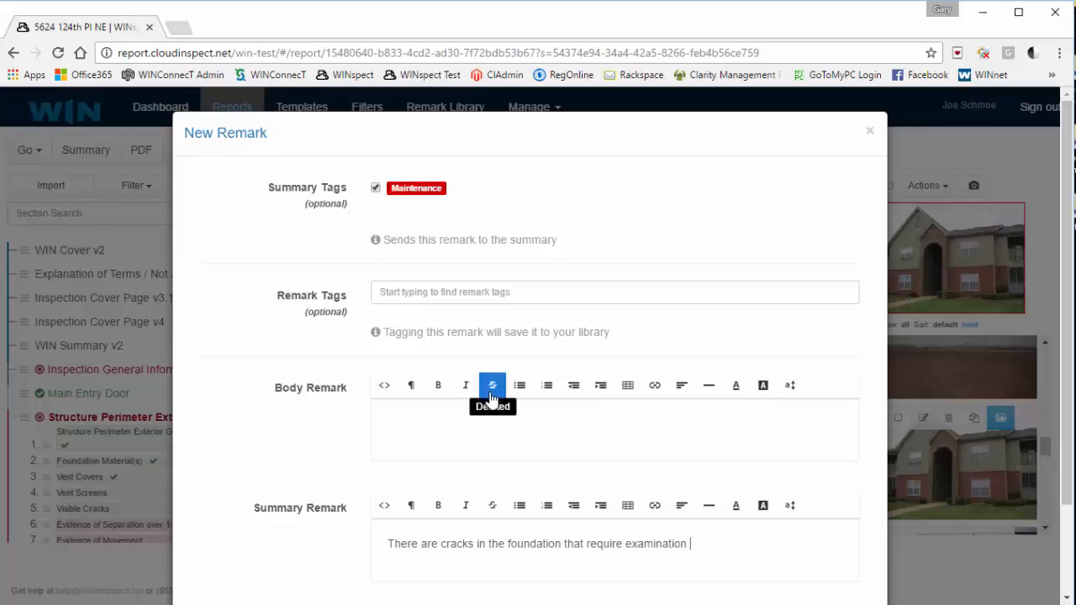
{"action": "scroll", "coordinate": [519, 435], "scroll_direction": "down", "scroll_amount": 3}
{"action": "left_click", "coordinate": [754, 530]}
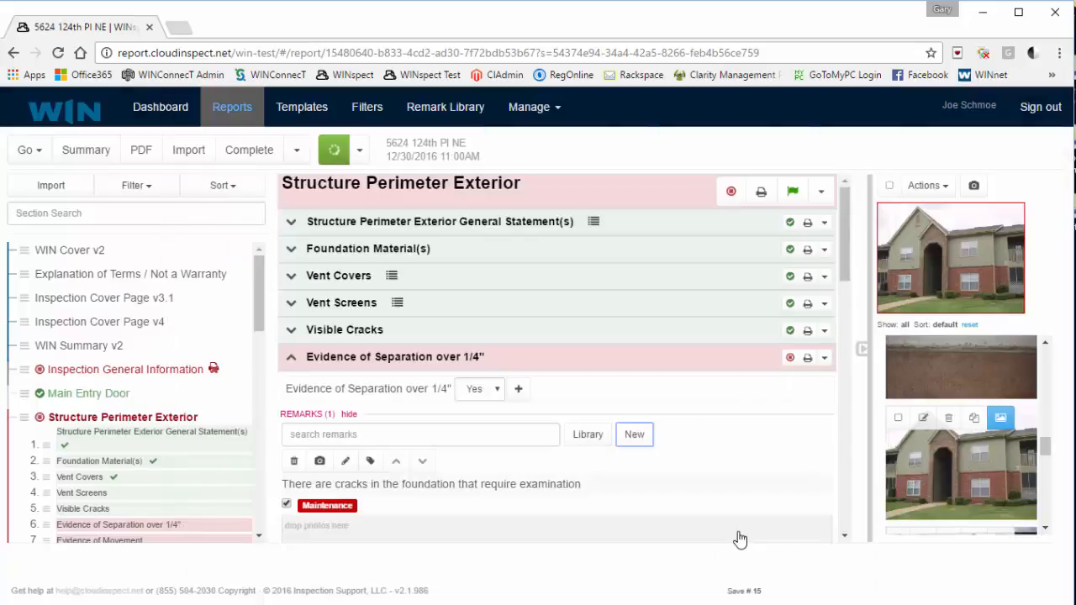
Attach the pipe photo just before the brick-wall fixture photo to the foundation cracks remark and mark the separation item complete.
{"action": "scroll", "coordinate": [933, 395], "scroll_direction": "down", "scroll_amount": 3}
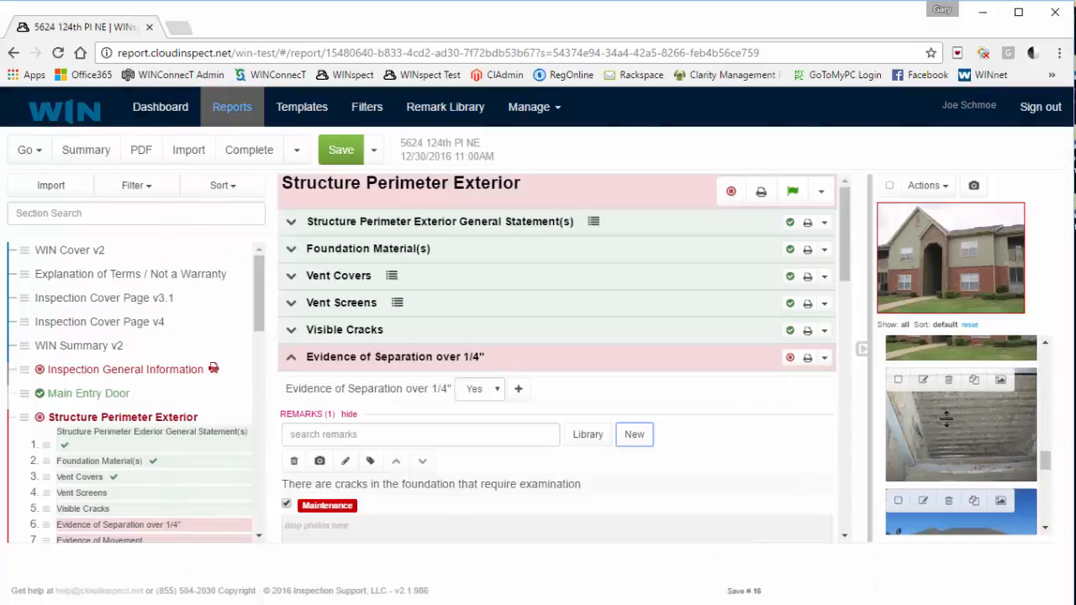
{"action": "scroll", "coordinate": [945, 437], "scroll_direction": "down", "scroll_amount": 6}
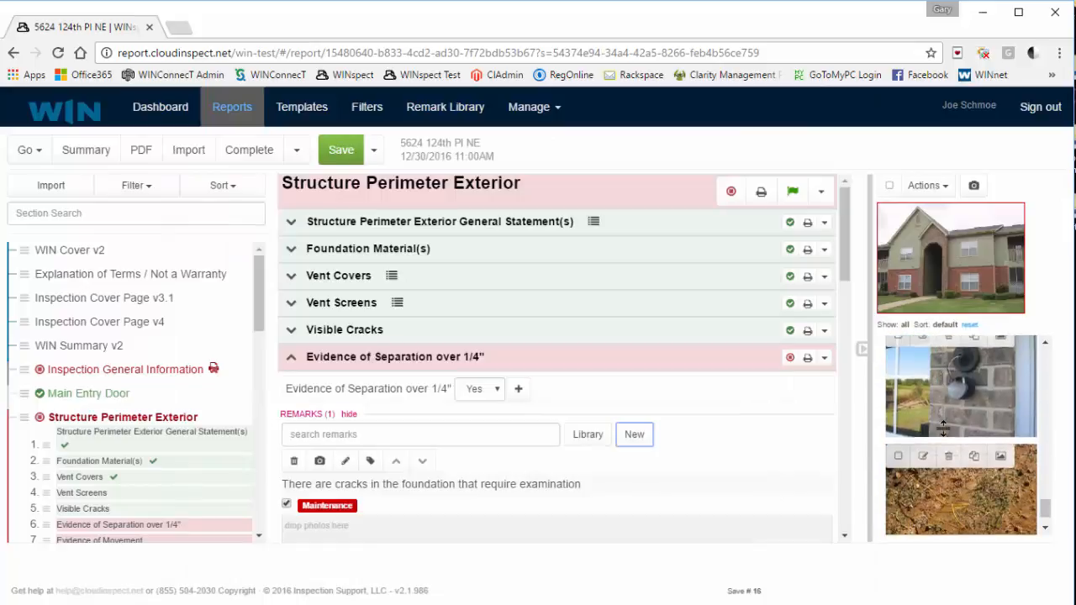
{"action": "scroll", "coordinate": [945, 425], "scroll_direction": "up", "scroll_amount": 3}
{"action": "left_click_drag", "start_coordinate": [945, 425], "coordinate": [353, 539]}
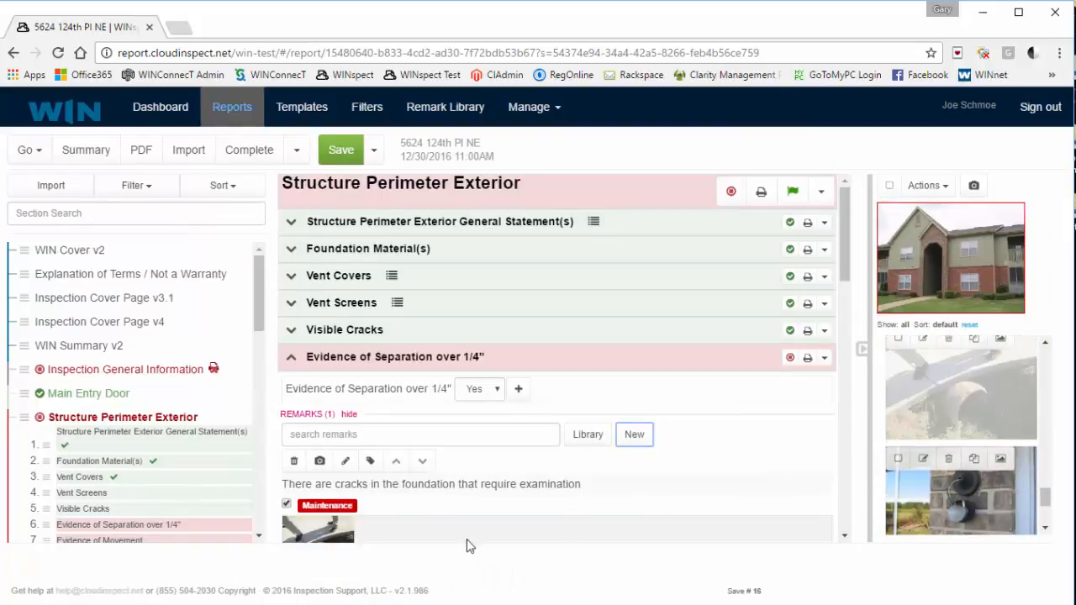
{"action": "left_click", "coordinate": [790, 357]}
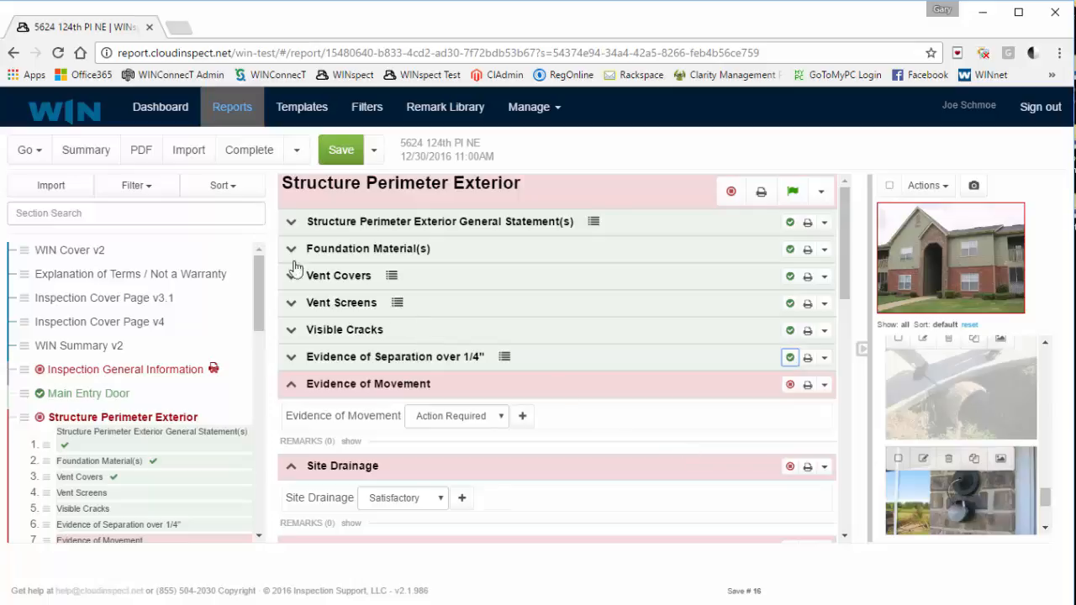
Open the report summary, open the Door Fit remark for editing and save it as it is.
{"action": "left_click", "coordinate": [87, 154]}
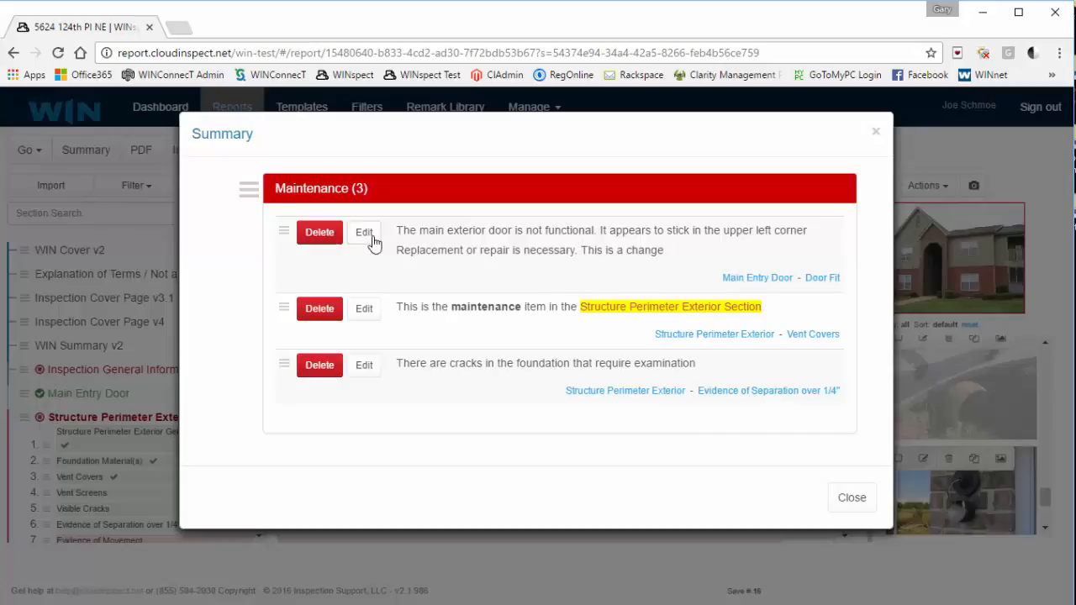
{"action": "left_click", "coordinate": [366, 236]}
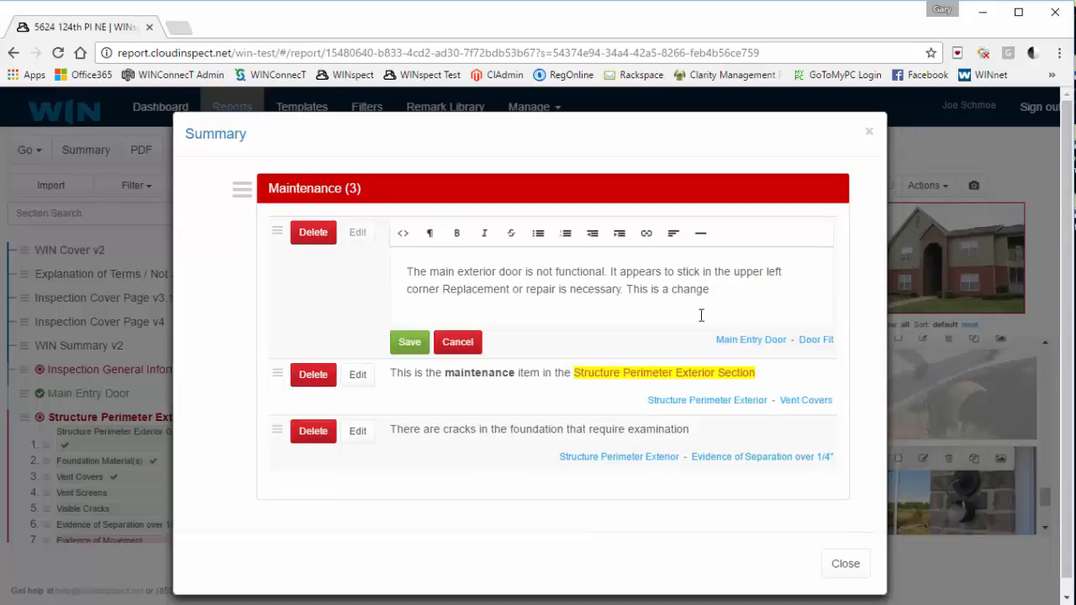
{"action": "left_click", "coordinate": [409, 350]}
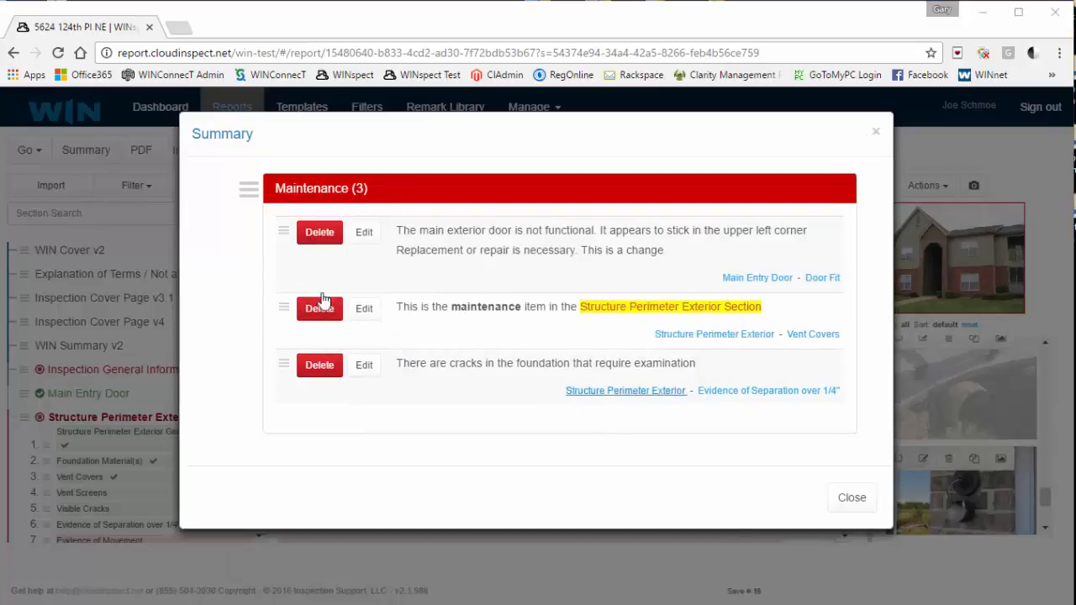
Review the delete confirmations for the foundation cracks and Door Fit remarks, cancel both and close the summary.
{"action": "left_click", "coordinate": [316, 365]}
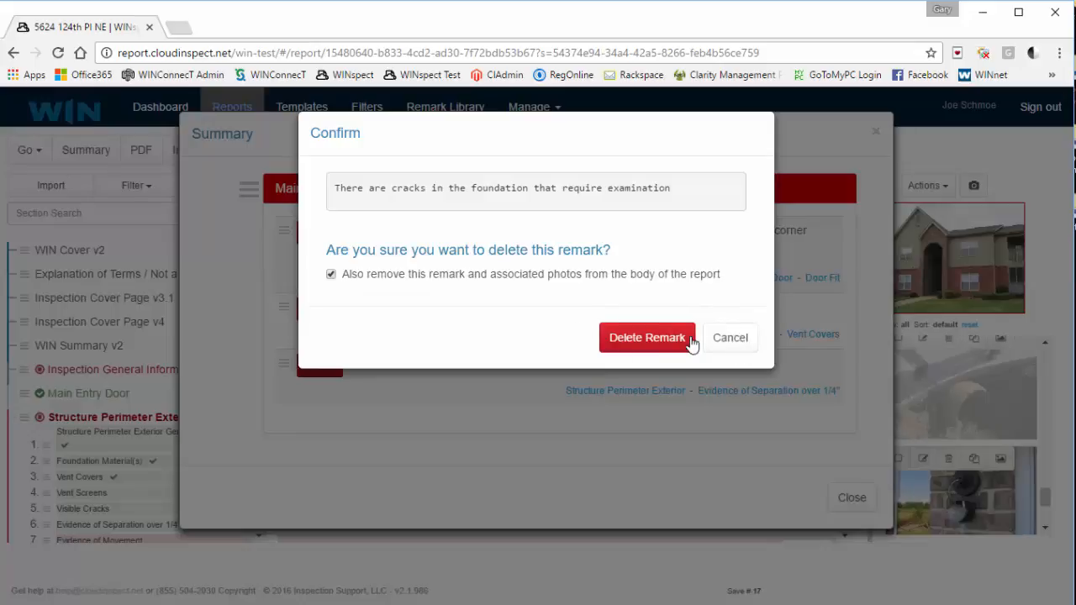
{"action": "left_click", "coordinate": [737, 340]}
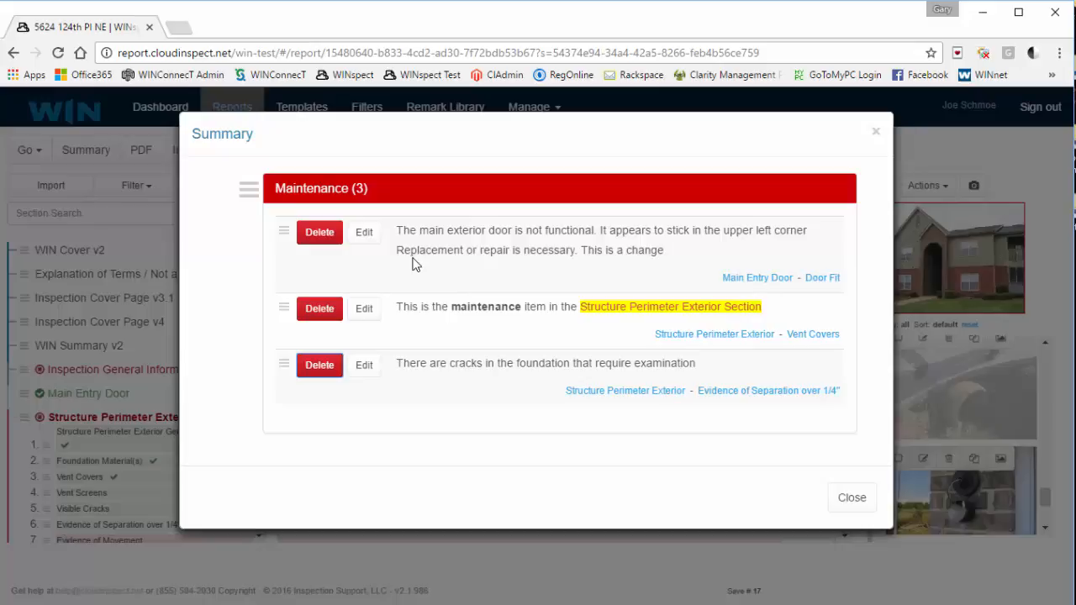
{"action": "left_click", "coordinate": [320, 235]}
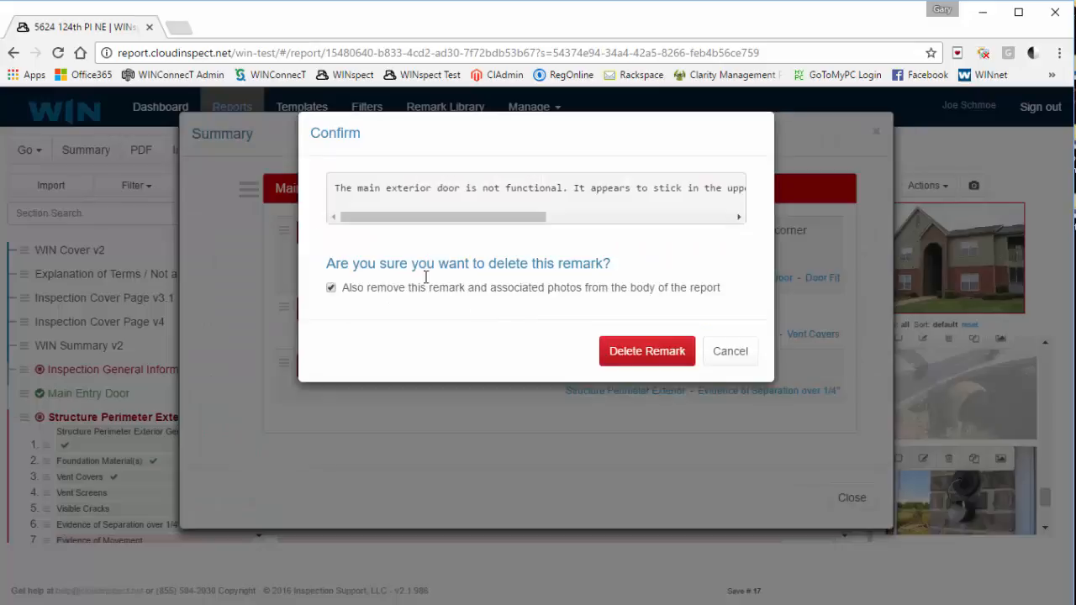
{"action": "left_click", "coordinate": [373, 290]}
{"action": "left_click", "coordinate": [720, 357]}
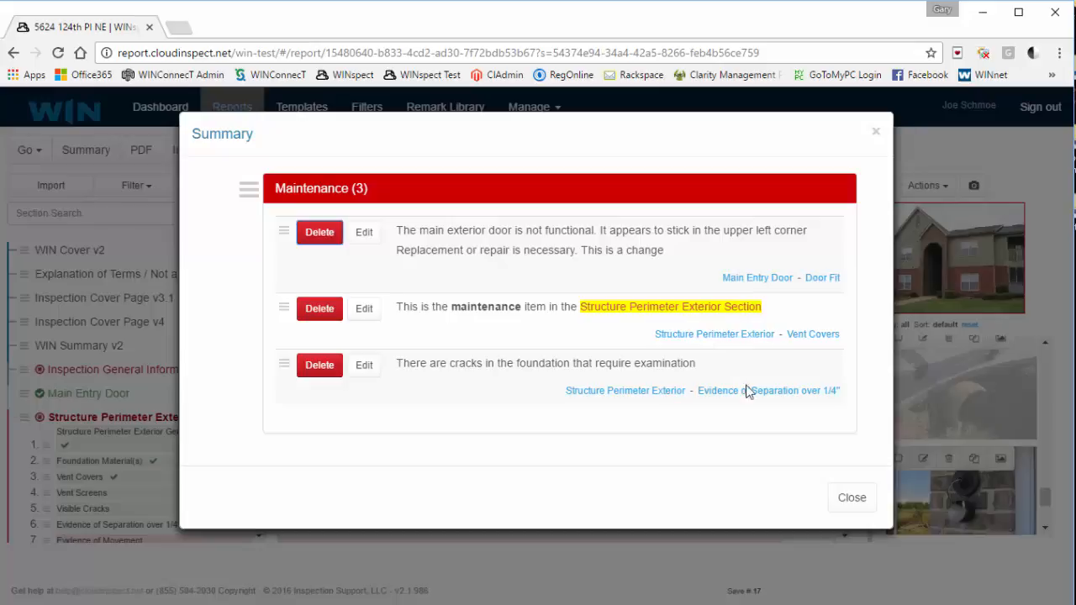
{"action": "left_click", "coordinate": [851, 498]}
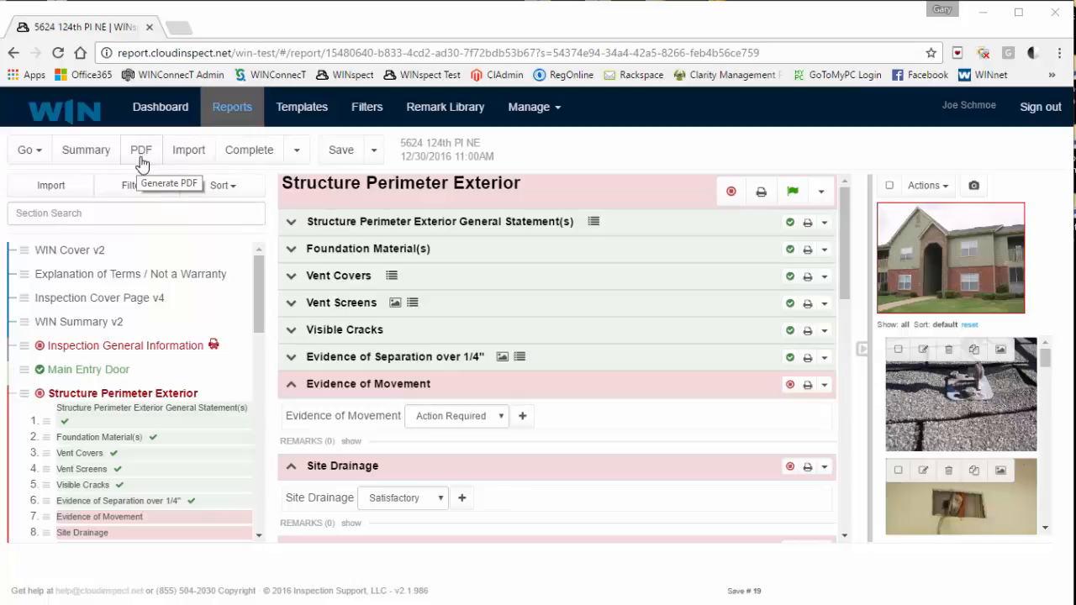
Generate the report PDF, open it and go to the inspection cover page with the site details.
{"action": "left_click", "coordinate": [141, 159]}
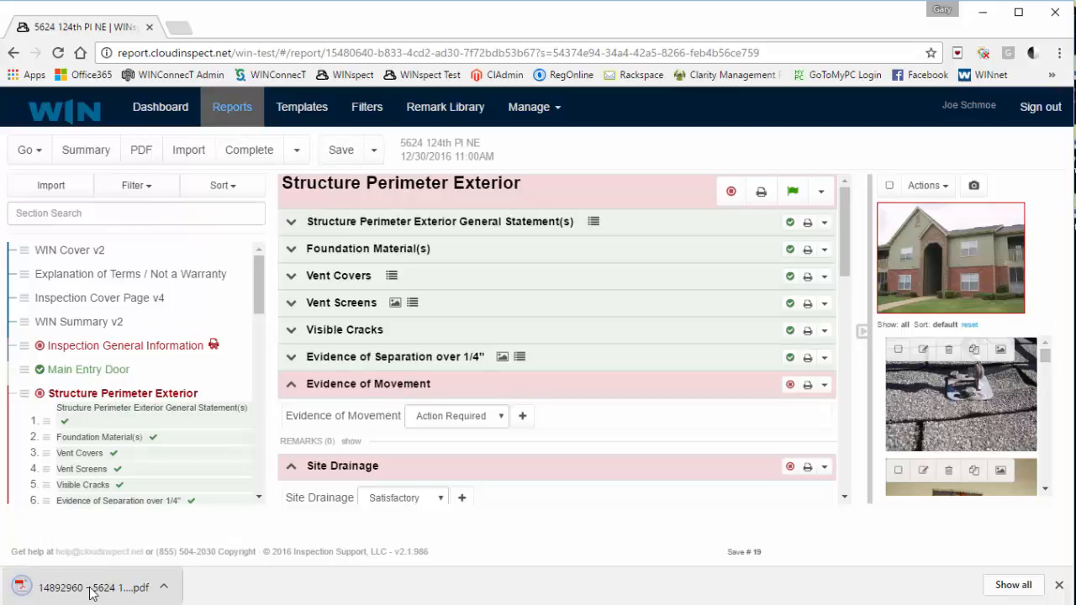
{"action": "left_click", "coordinate": [92, 590]}
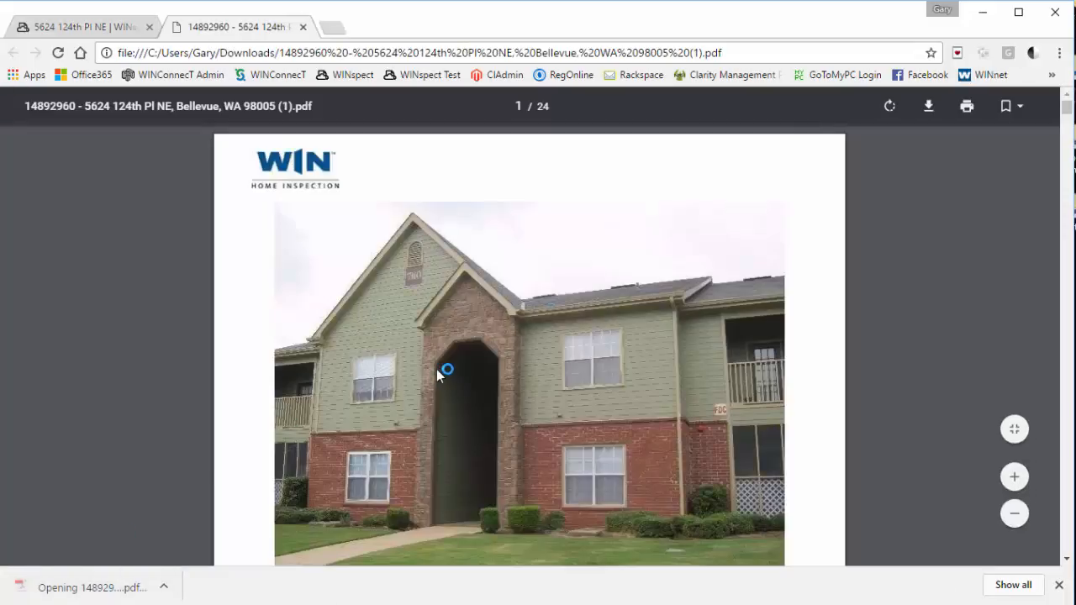
{"action": "scroll", "coordinate": [437, 369], "scroll_direction": "down", "scroll_amount": 4}
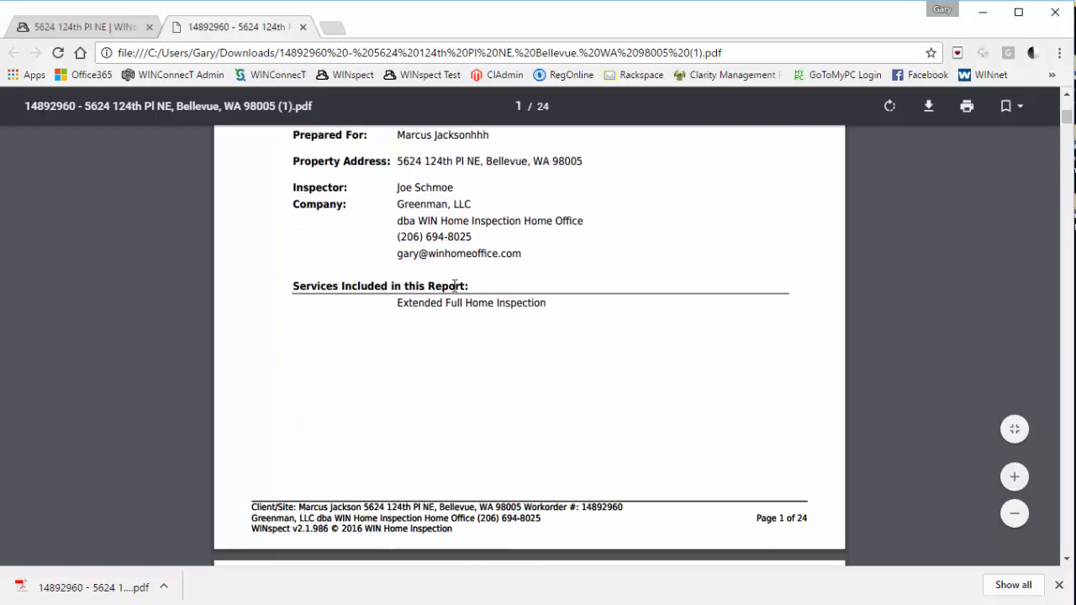
{"action": "scroll", "coordinate": [505, 337], "scroll_direction": "down", "scroll_amount": 5}
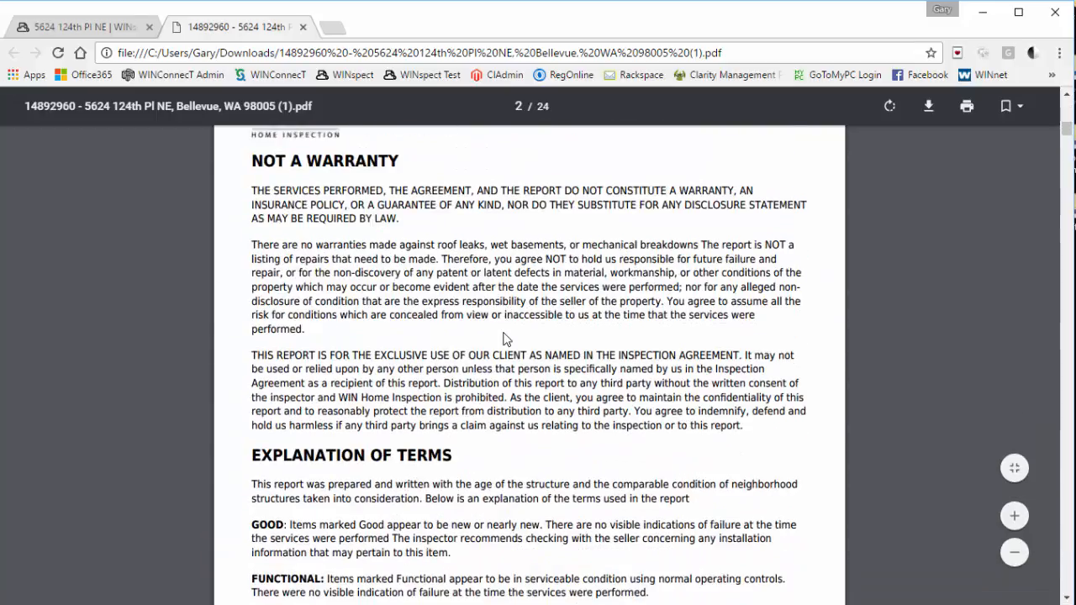
{"action": "scroll", "coordinate": [504, 337], "scroll_direction": "down", "scroll_amount": 6}
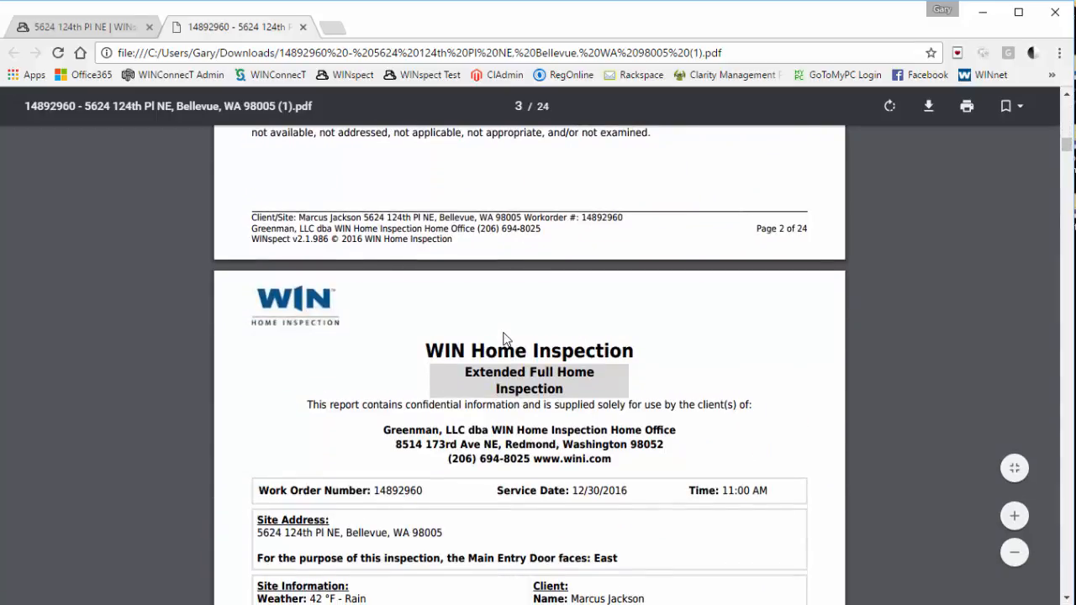
{"action": "scroll", "coordinate": [504, 337], "scroll_direction": "down", "scroll_amount": 2}
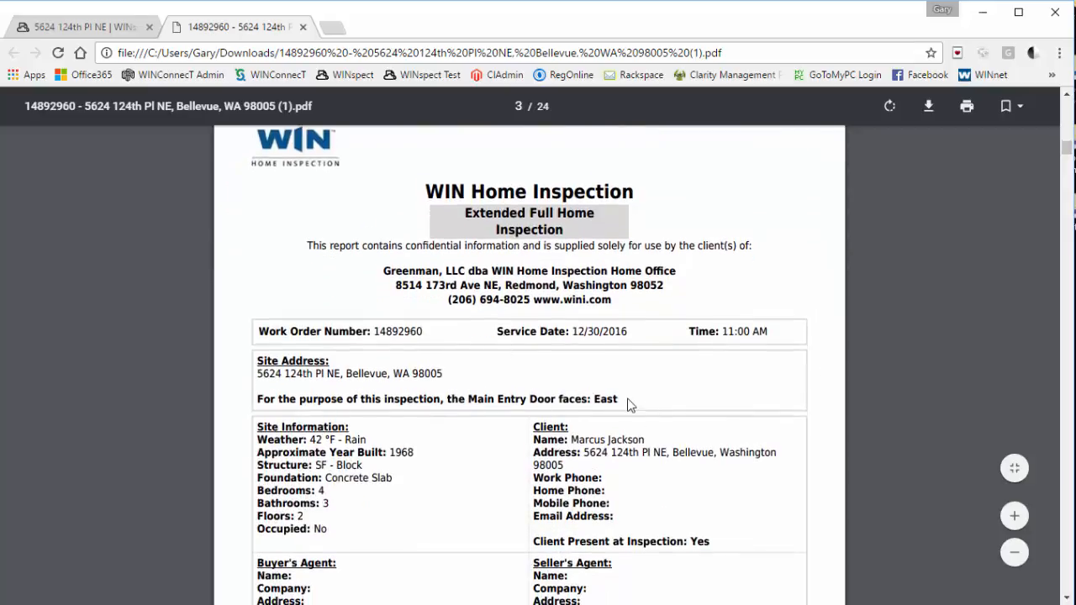
Check the Main Entry Door direction, bedroom and bathroom fields, and both agents' presence entries on the PDF's inspection cover page.
{"action": "left_click_drag", "start_coordinate": [627, 400], "coordinate": [570, 392]}
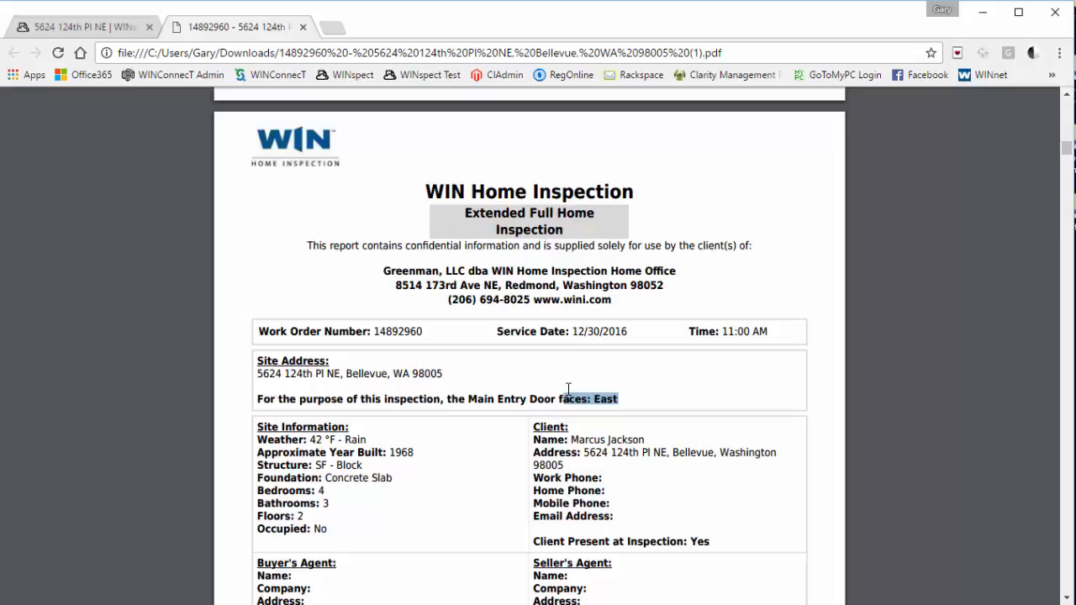
{"action": "scroll", "coordinate": [621, 386], "scroll_direction": "down", "scroll_amount": 2}
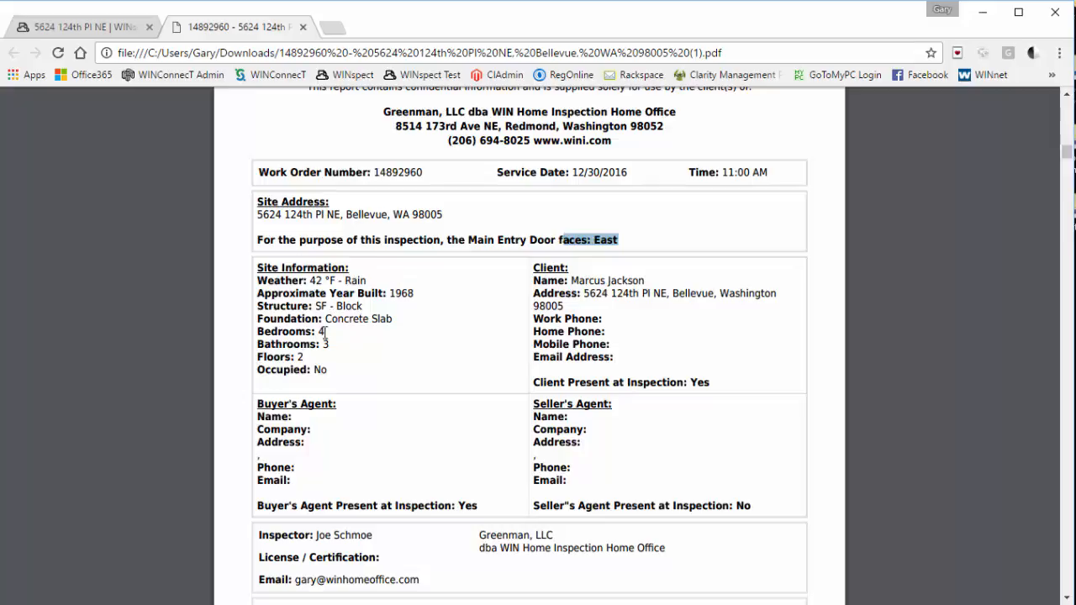
{"action": "left_click_drag", "start_coordinate": [324, 332], "coordinate": [316, 336]}
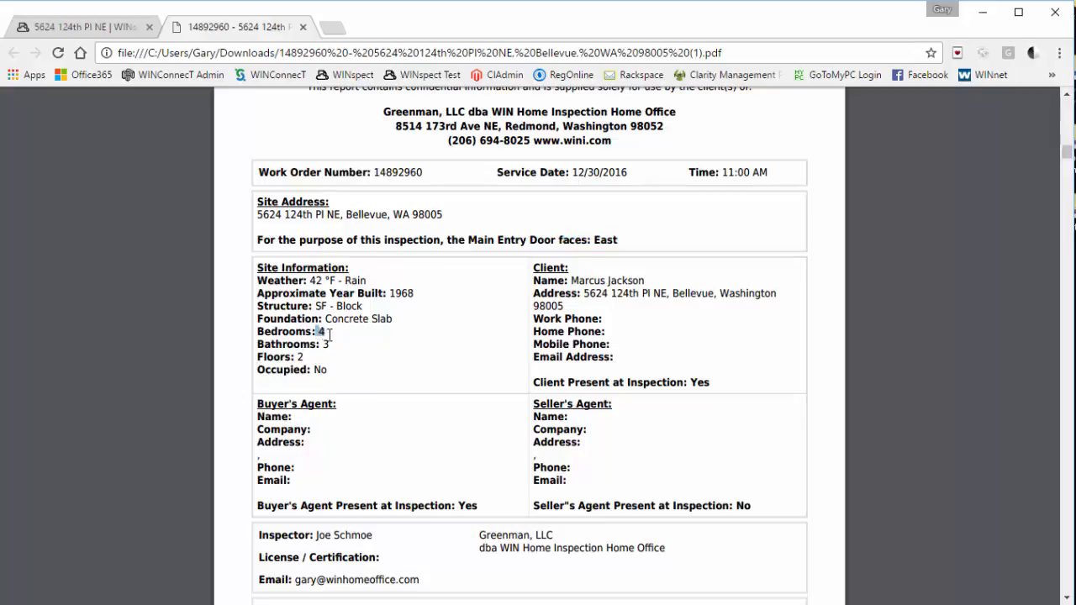
{"action": "left_click", "coordinate": [330, 343]}
{"action": "left_click_drag", "start_coordinate": [458, 504], "coordinate": [473, 503]}
{"action": "left_click_drag", "start_coordinate": [737, 503], "coordinate": [750, 502]}
Open WINConnecT in a new browser tab and log in with the saved credentials.
{"action": "left_click", "coordinate": [336, 28]}
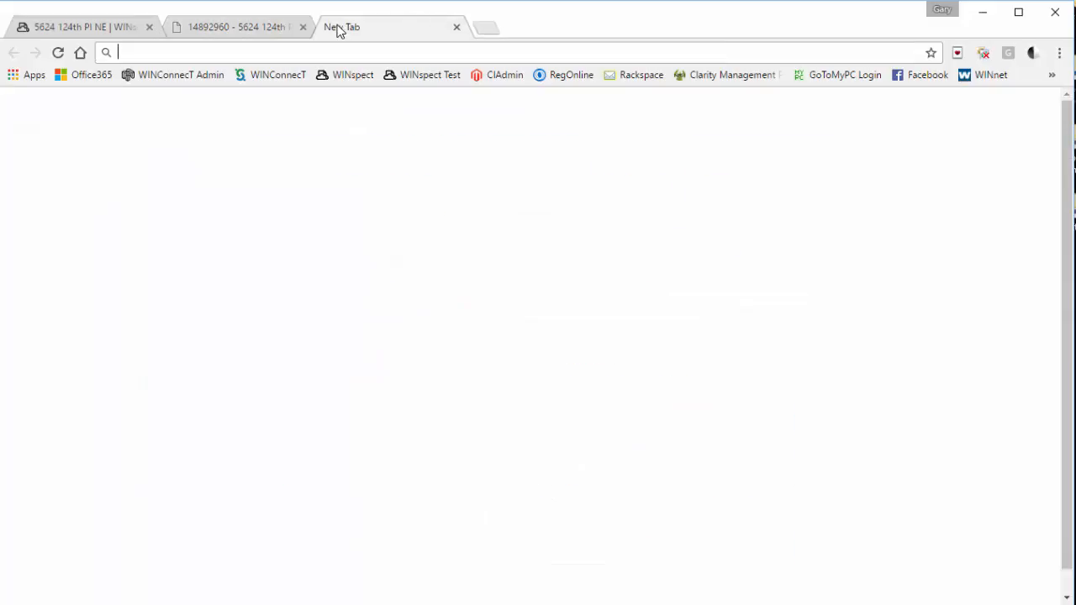
{"action": "left_click", "coordinate": [286, 75]}
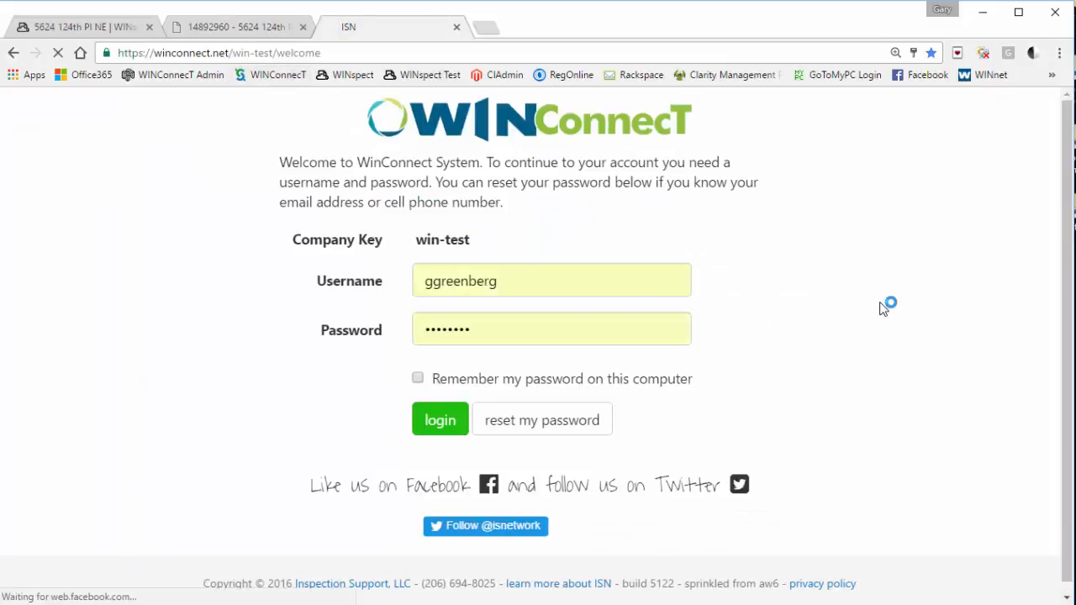
{"action": "left_click", "coordinate": [440, 422]}
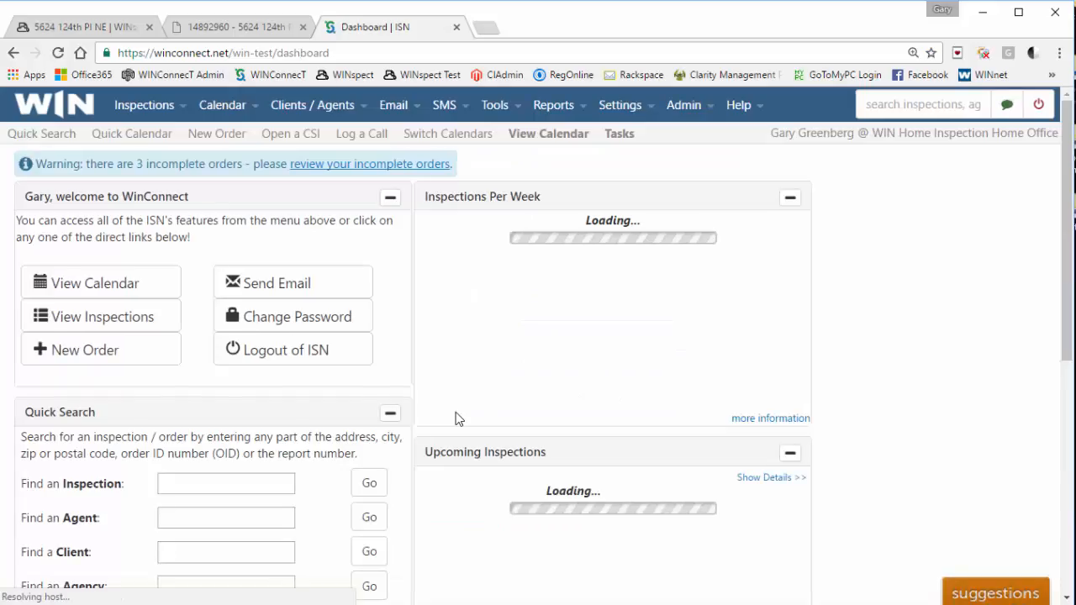
Open the 12/30/2016 inspection order for editing and assign the existing Training Realty agent as its buyer's agent.
{"action": "left_click", "coordinate": [141, 114]}
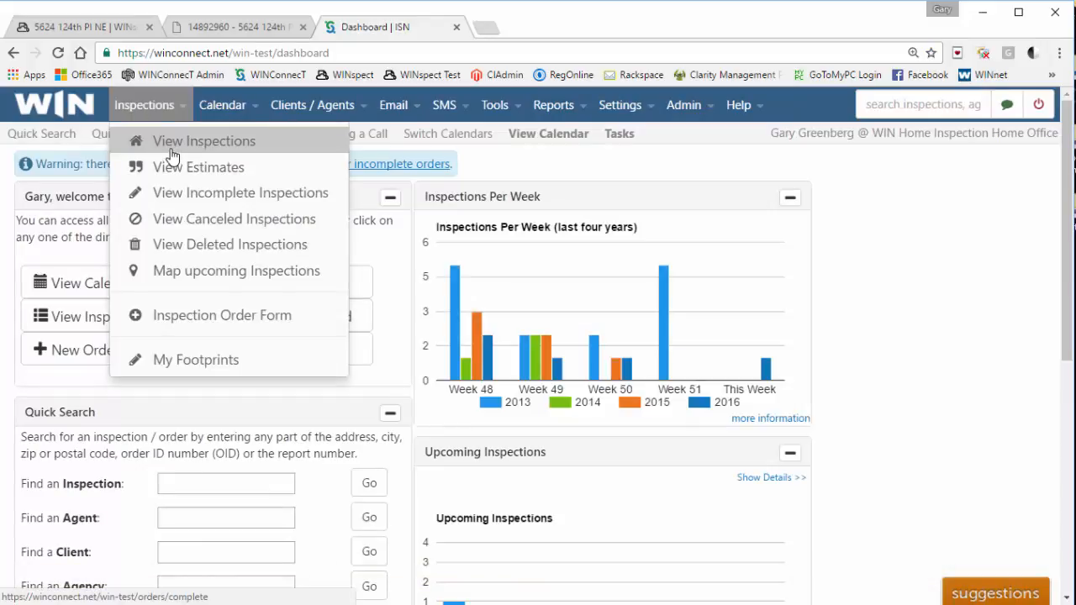
{"action": "left_click", "coordinate": [174, 149]}
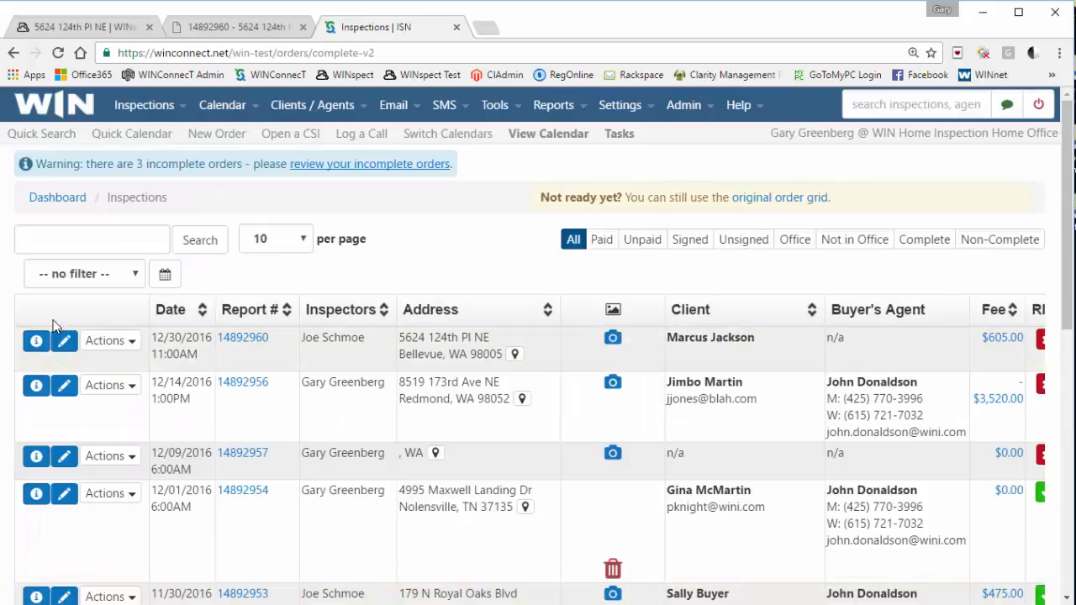
{"action": "left_click", "coordinate": [62, 344]}
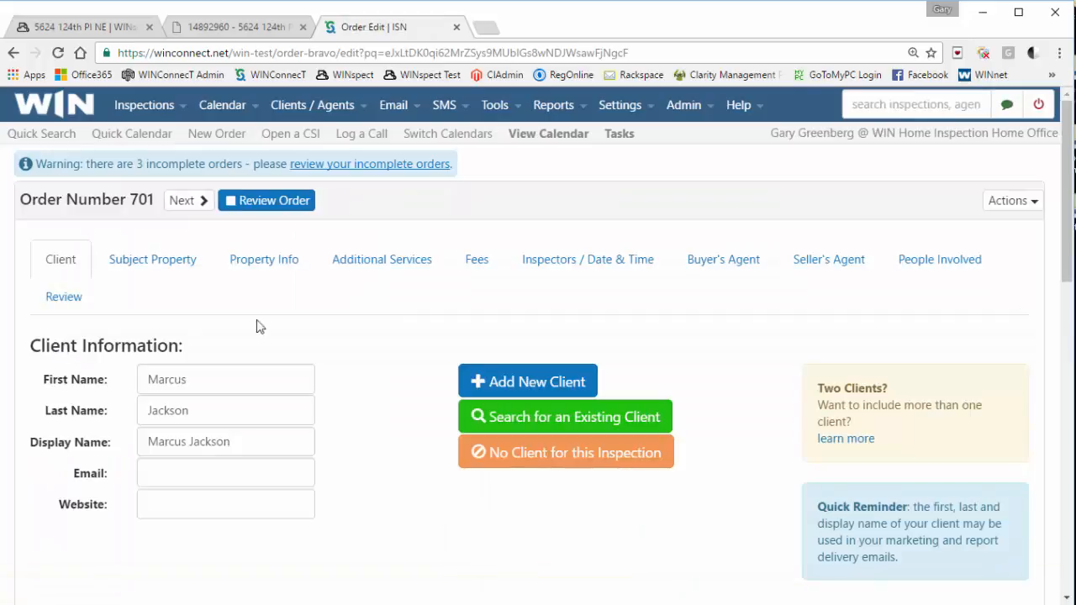
{"action": "left_click", "coordinate": [725, 262]}
{"action": "left_click", "coordinate": [133, 398]}
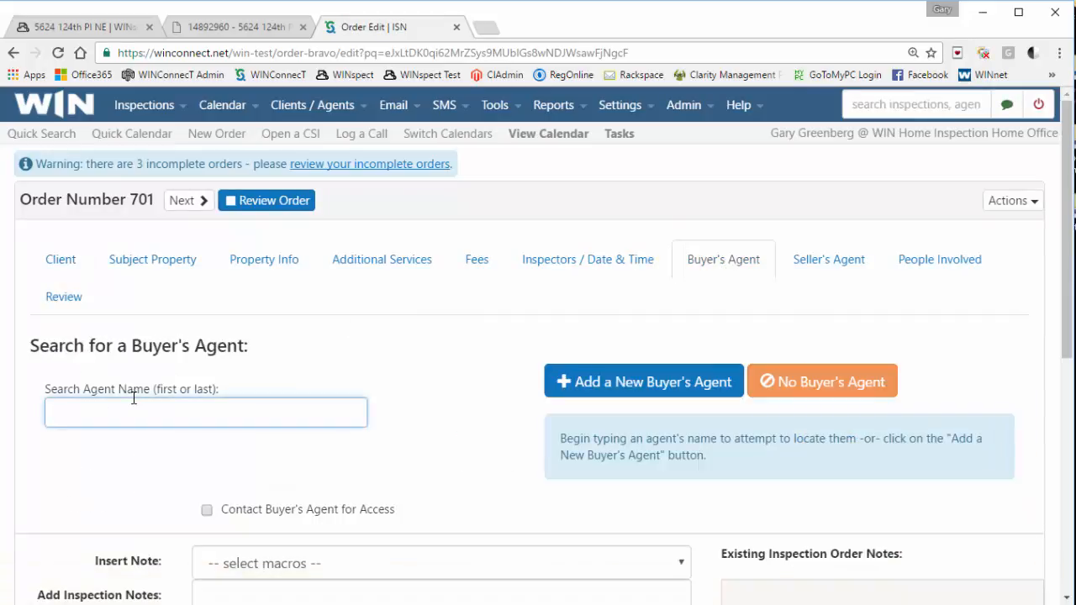
{"action": "type", "text": "don"}
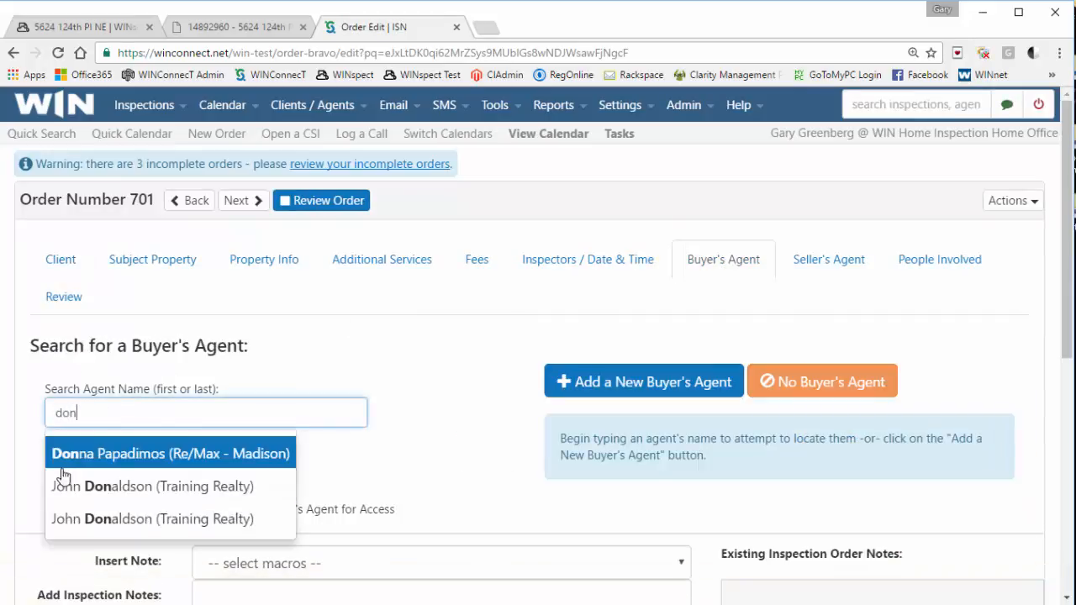
{"action": "left_click", "coordinate": [63, 478]}
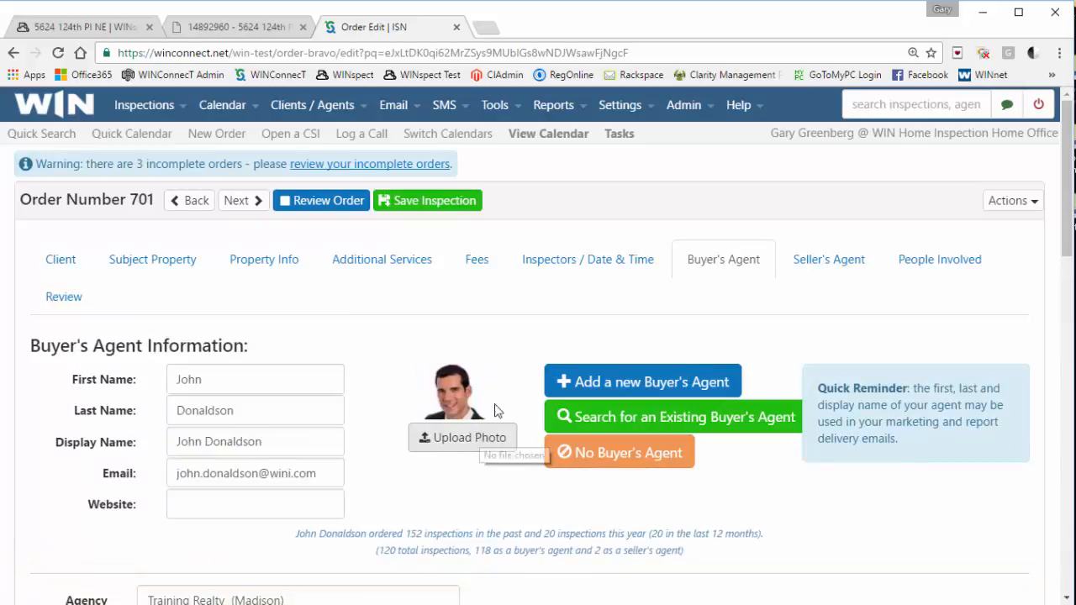
Assign the existing Re/Max - Madison agent as the order's seller's agent, then review, save and view the order.
{"action": "left_click", "coordinate": [829, 263]}
{"action": "left_click", "coordinate": [241, 406]}
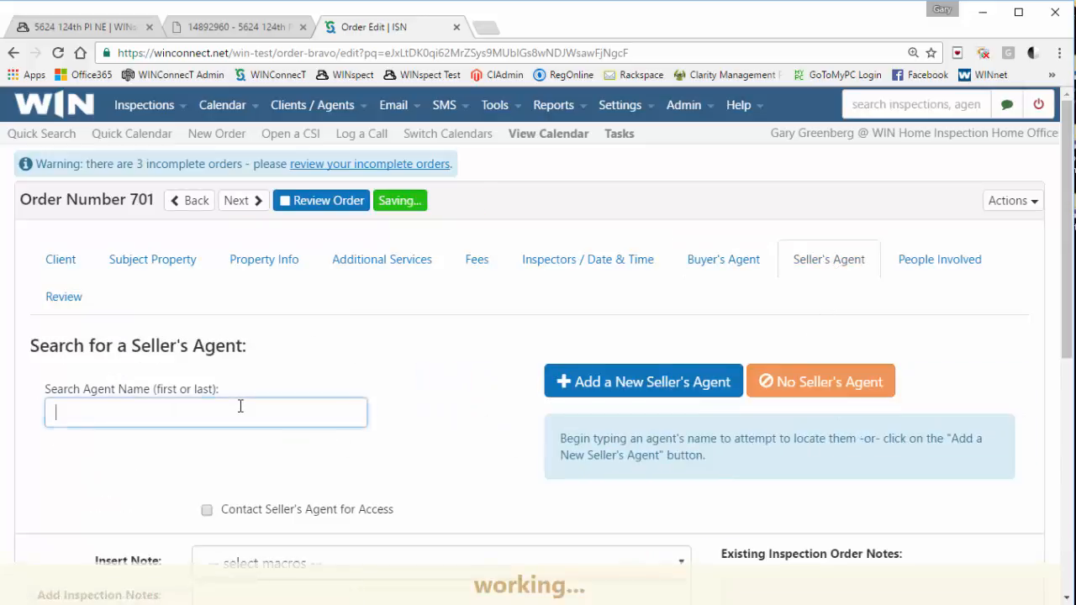
{"action": "type", "text": "sell"}
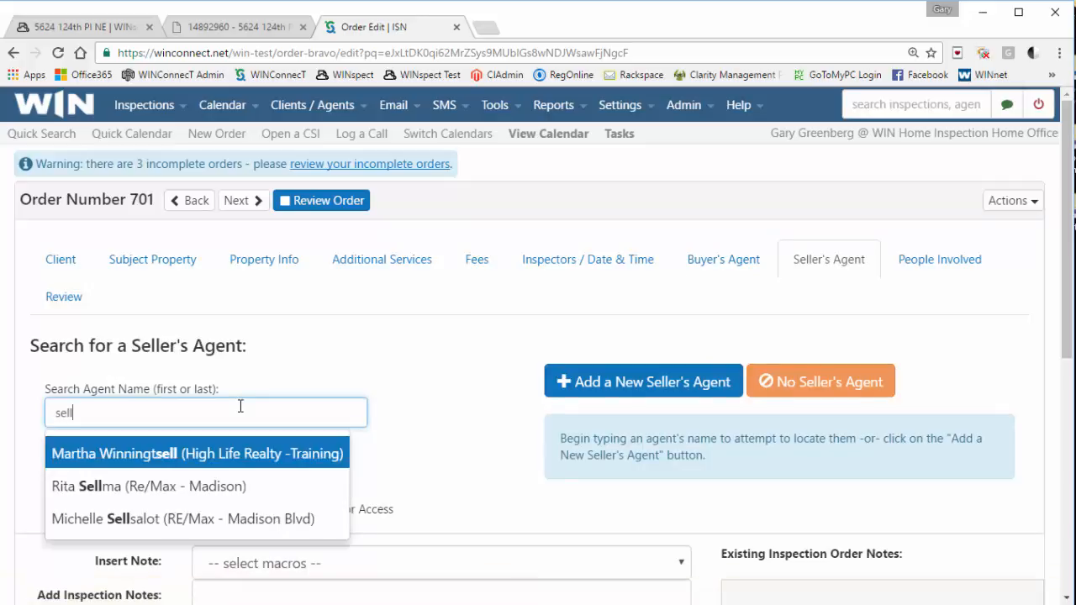
{"action": "left_click", "coordinate": [223, 489]}
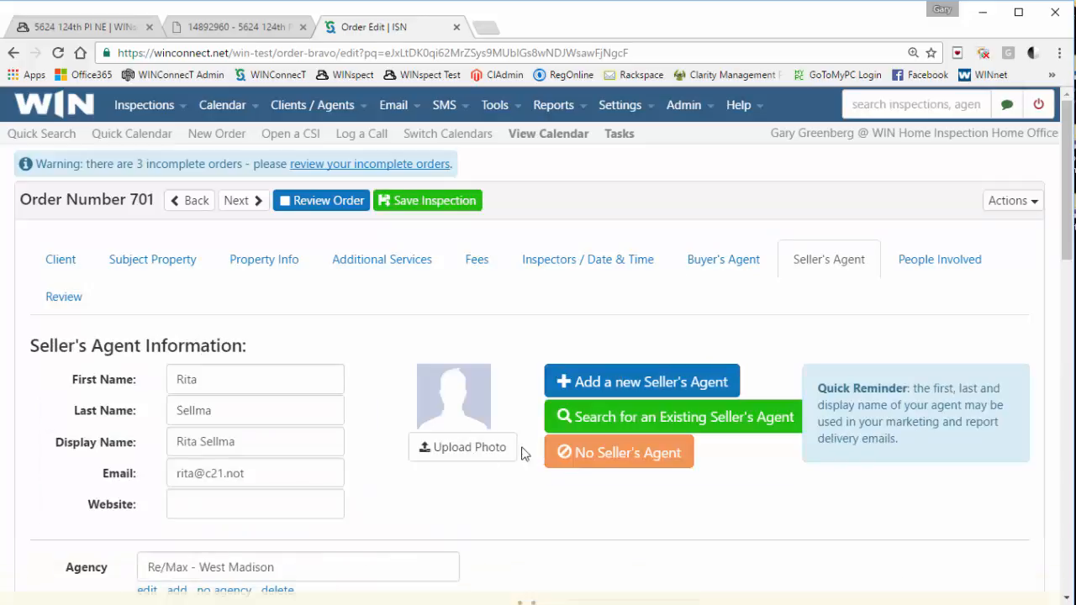
{"action": "left_click", "coordinate": [357, 205]}
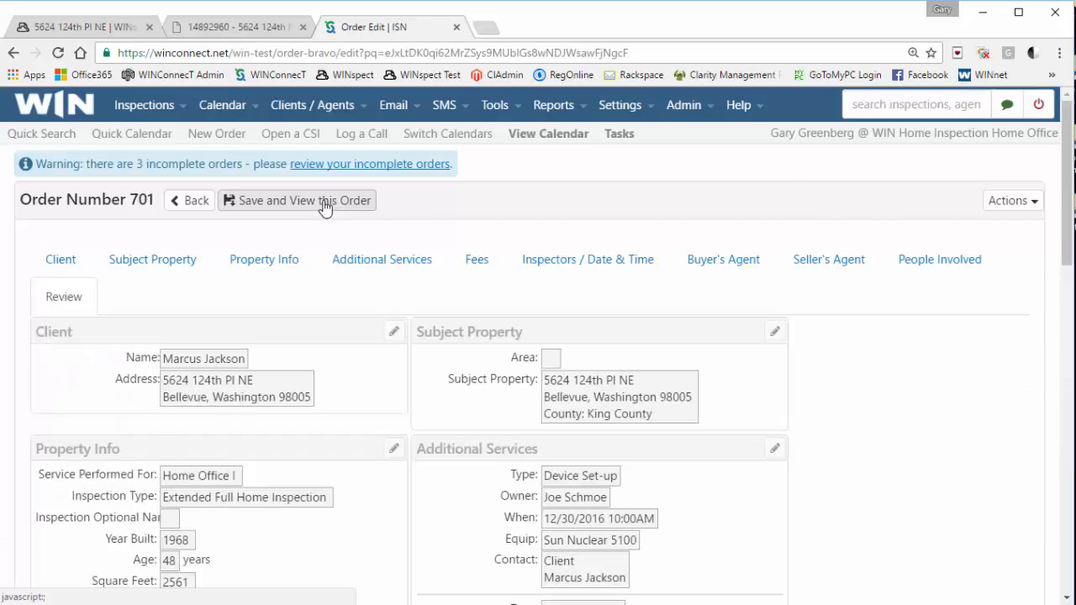
{"action": "left_click", "coordinate": [324, 206]}
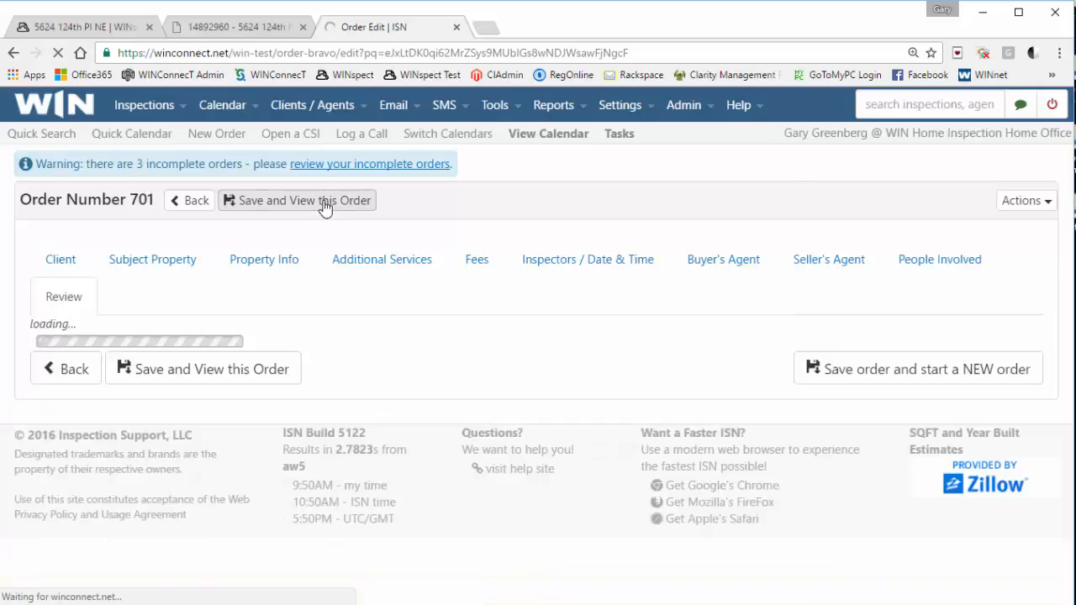
Close the outdated report PDF and synchronize WINspect with WINConnecT from the WINspect dashboard.
{"action": "left_click", "coordinate": [290, 27]}
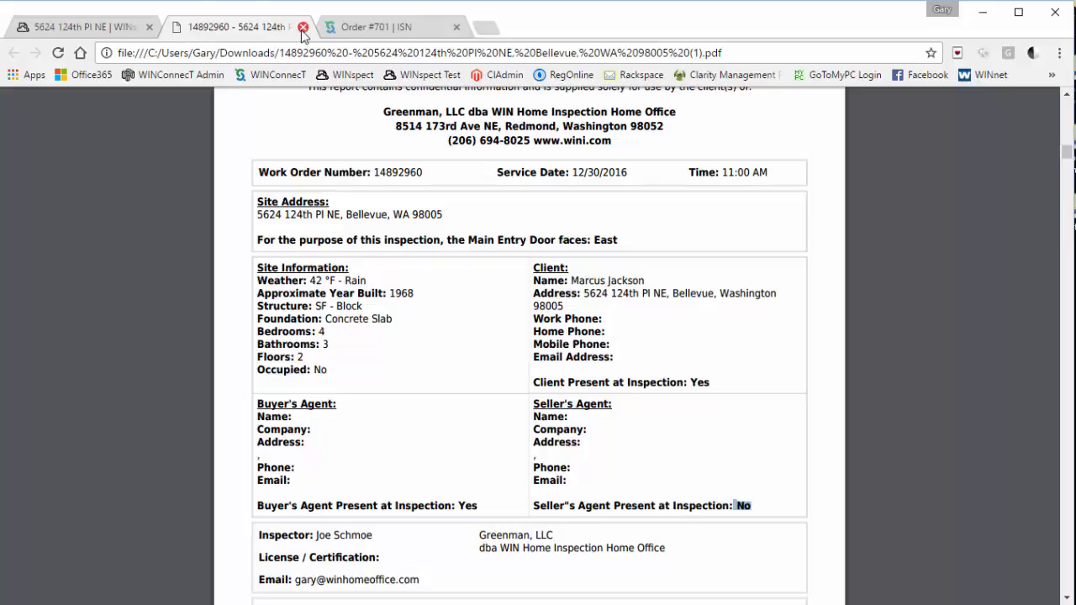
{"action": "left_click", "coordinate": [303, 27]}
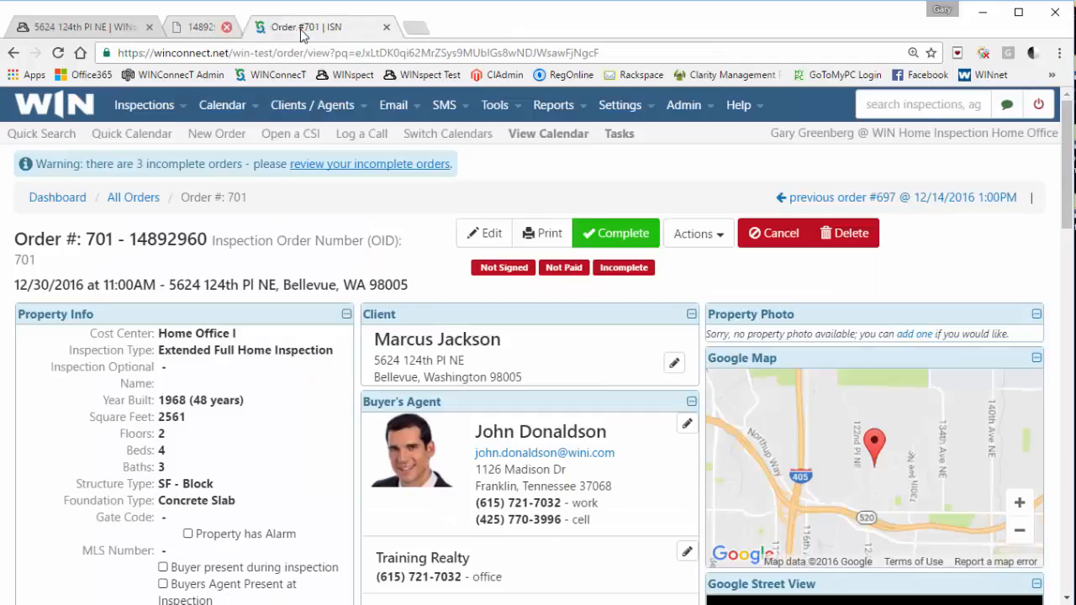
{"action": "left_click", "coordinate": [74, 32]}
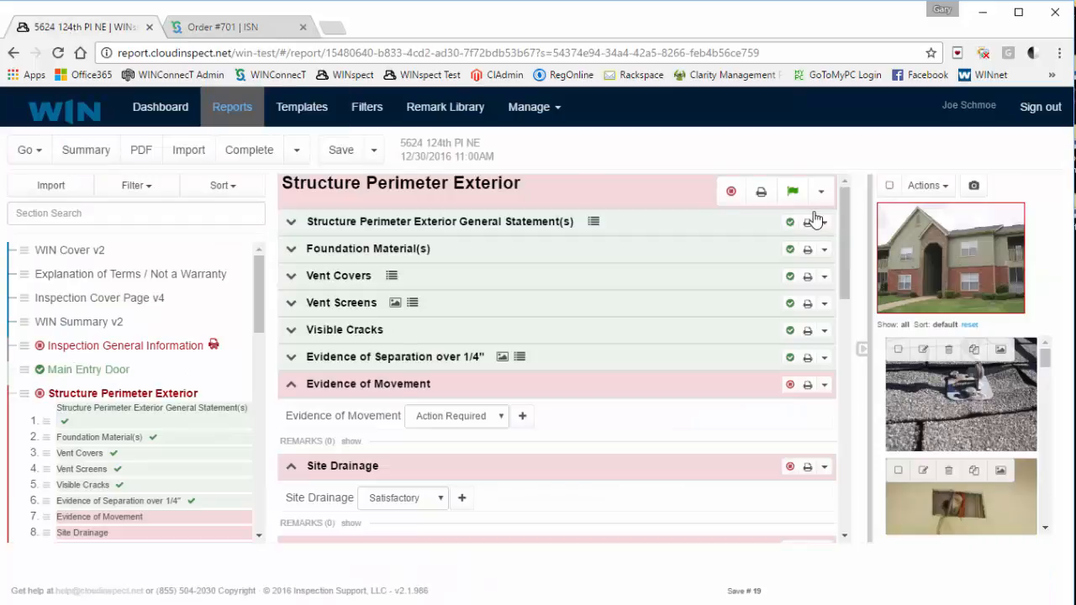
{"action": "left_click", "coordinate": [159, 113]}
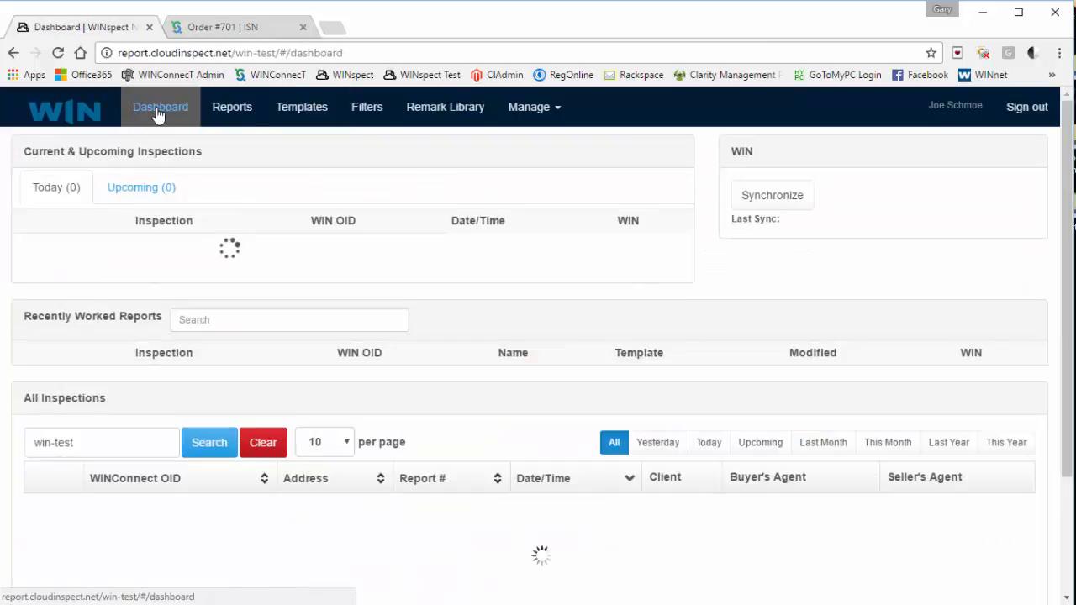
{"action": "left_click", "coordinate": [766, 202]}
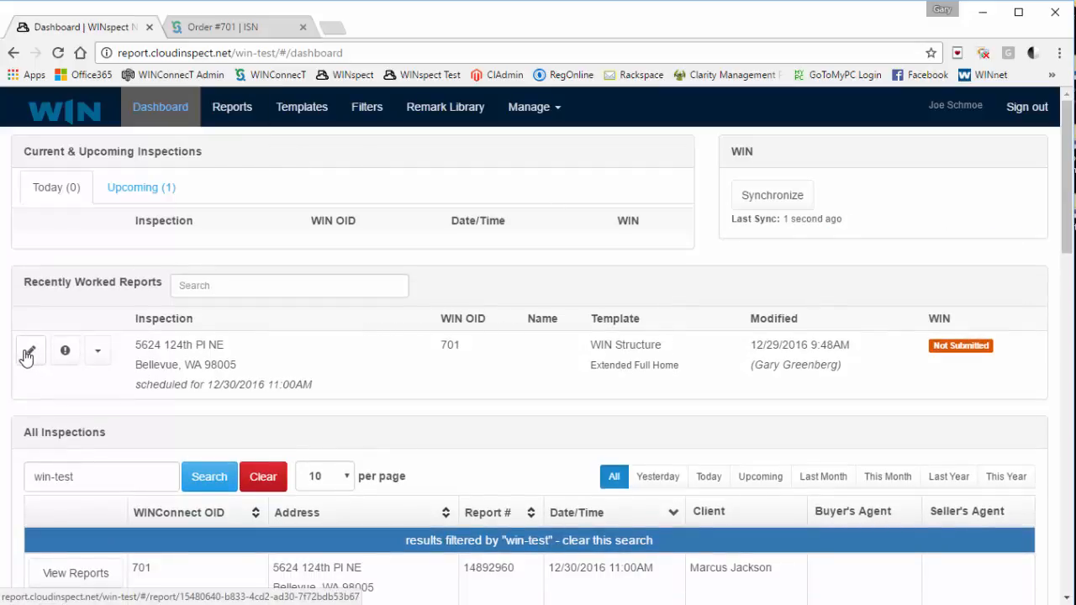
Reopen the recently worked report, generate a new PDF and open it at the inspection cover page with the agent details.
{"action": "left_click", "coordinate": [27, 355]}
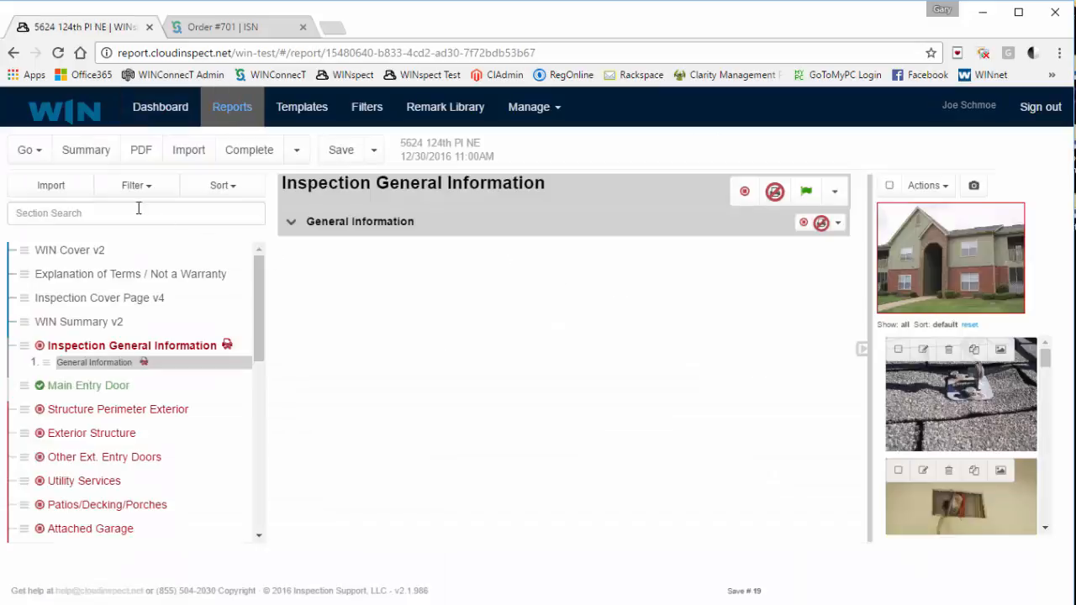
{"action": "left_click", "coordinate": [142, 155]}
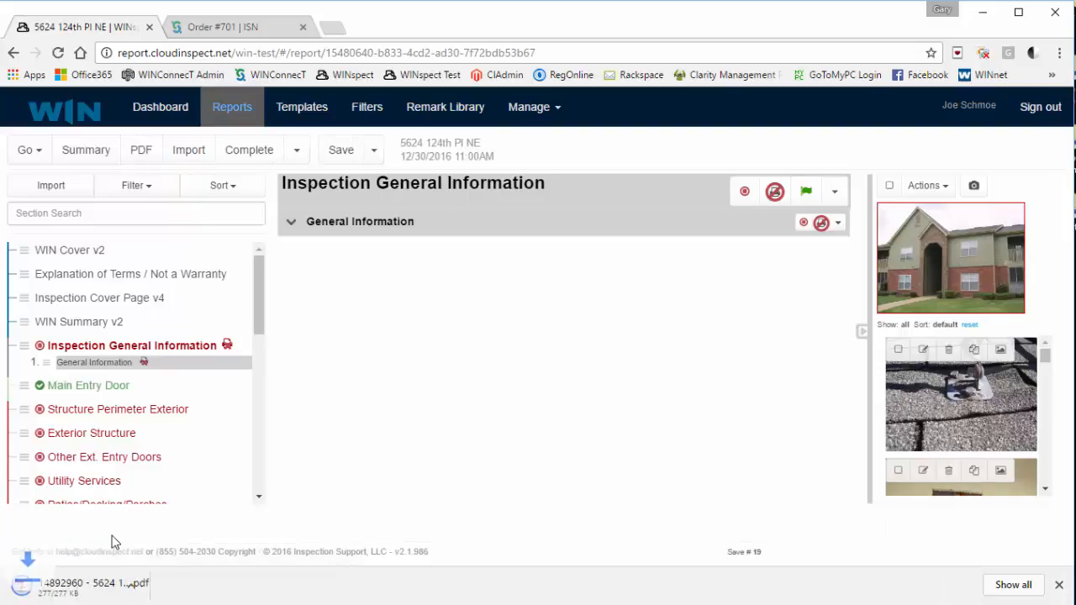
{"action": "left_click", "coordinate": [99, 590]}
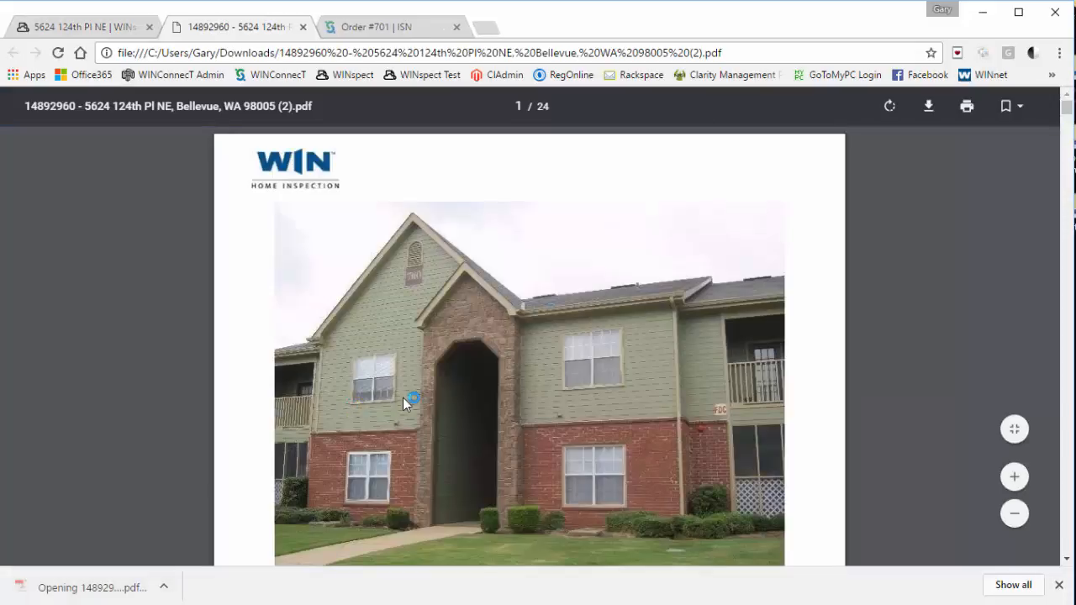
{"action": "scroll", "coordinate": [402, 398], "scroll_direction": "down", "scroll_amount": 10}
{"action": "scroll", "coordinate": [406, 402], "scroll_direction": "down", "scroll_amount": 8}
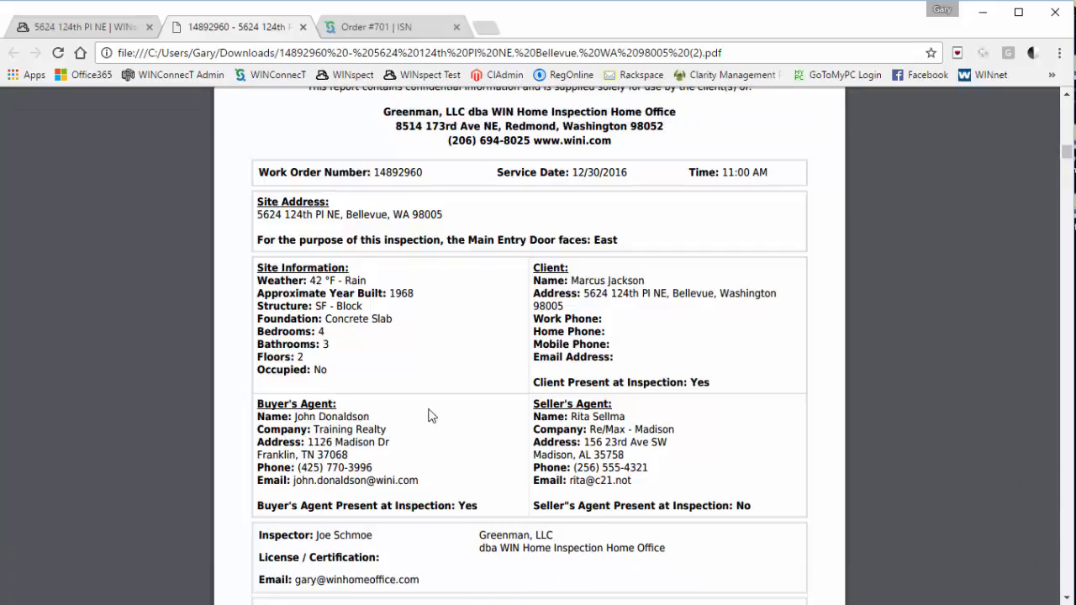
Look over the WINConnecT order and the WINspect report, then check the inspector and Notes areas on the PDF's cover page.
{"action": "left_click", "coordinate": [379, 27]}
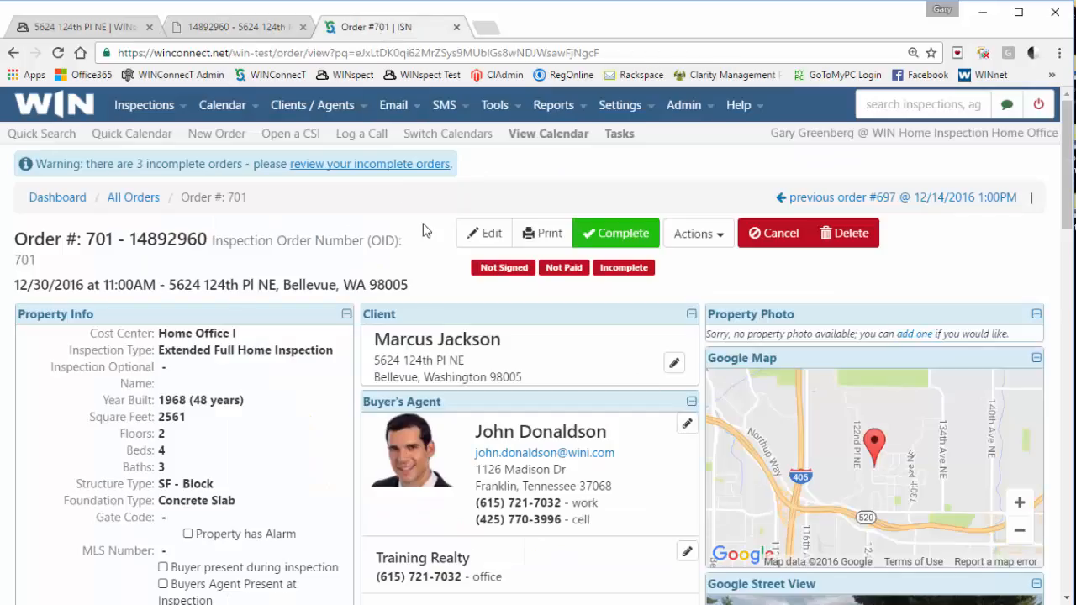
{"action": "left_click", "coordinate": [111, 32]}
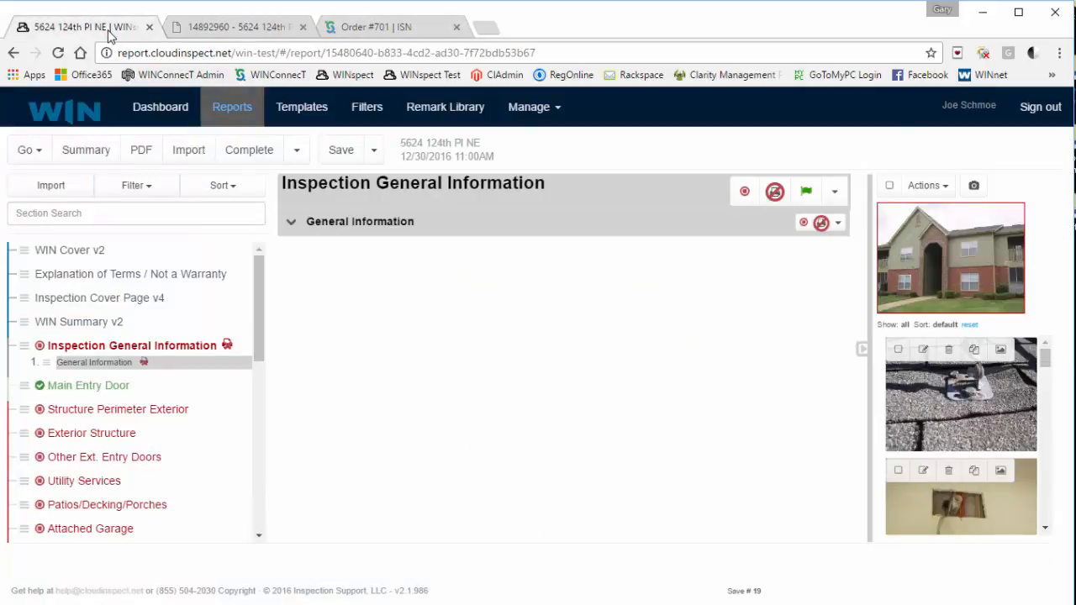
{"action": "left_click", "coordinate": [210, 32]}
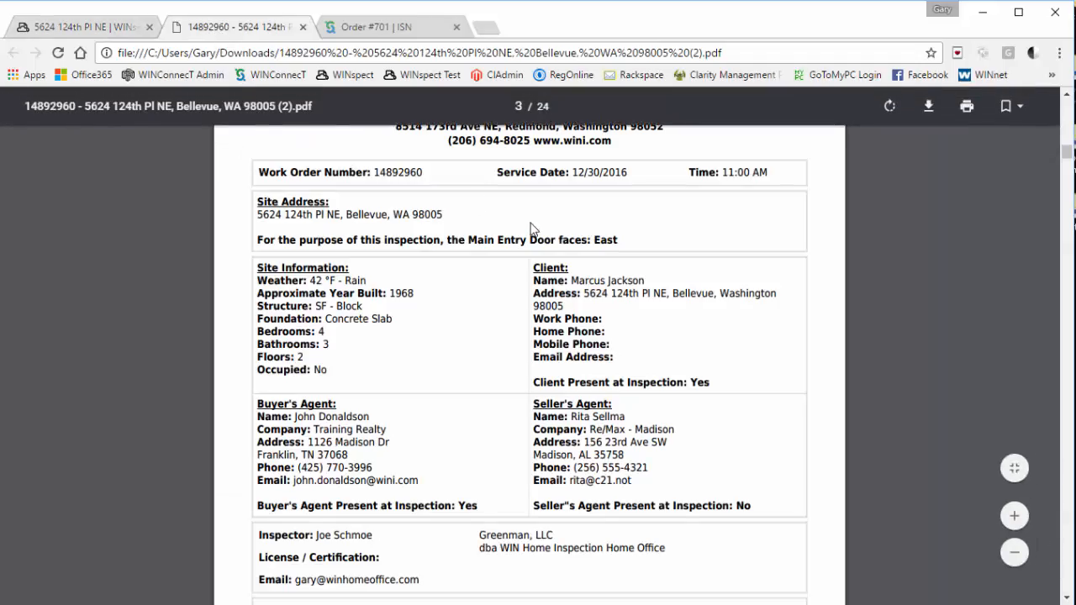
{"action": "scroll", "coordinate": [480, 328], "scroll_direction": "down", "scroll_amount": 3}
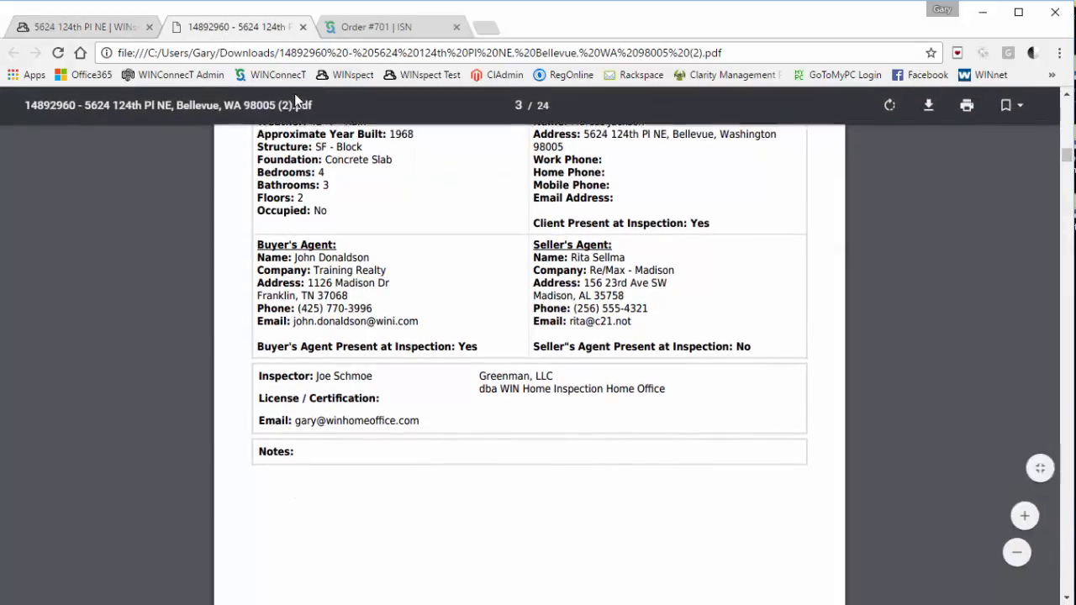
Add a new remark to General Information in the WINspect report reading "This is the note that appears on the cover page".
{"action": "left_click", "coordinate": [87, 30]}
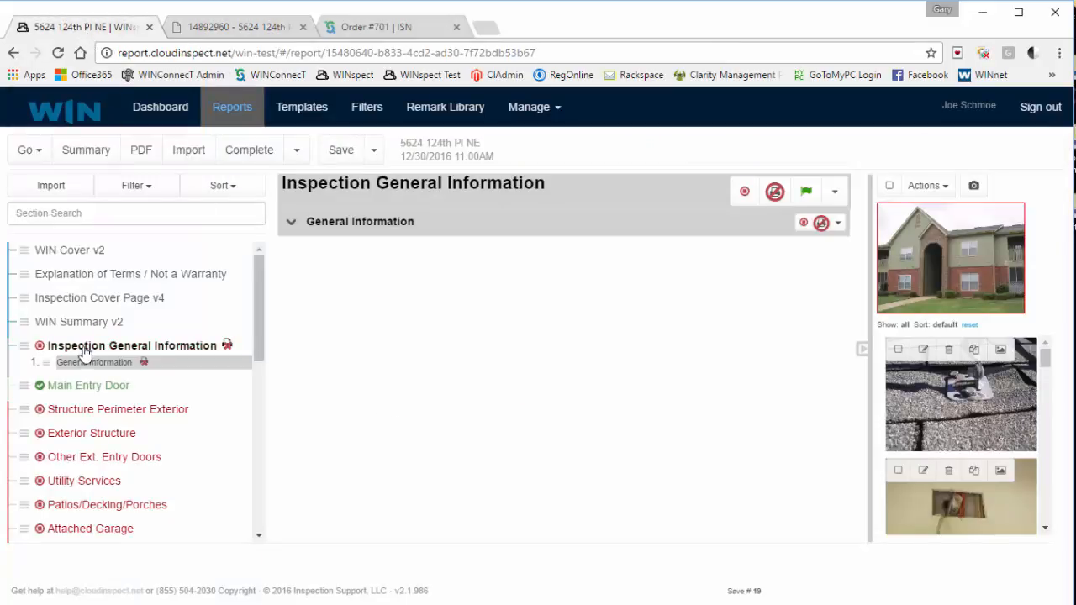
{"action": "left_click", "coordinate": [291, 221]}
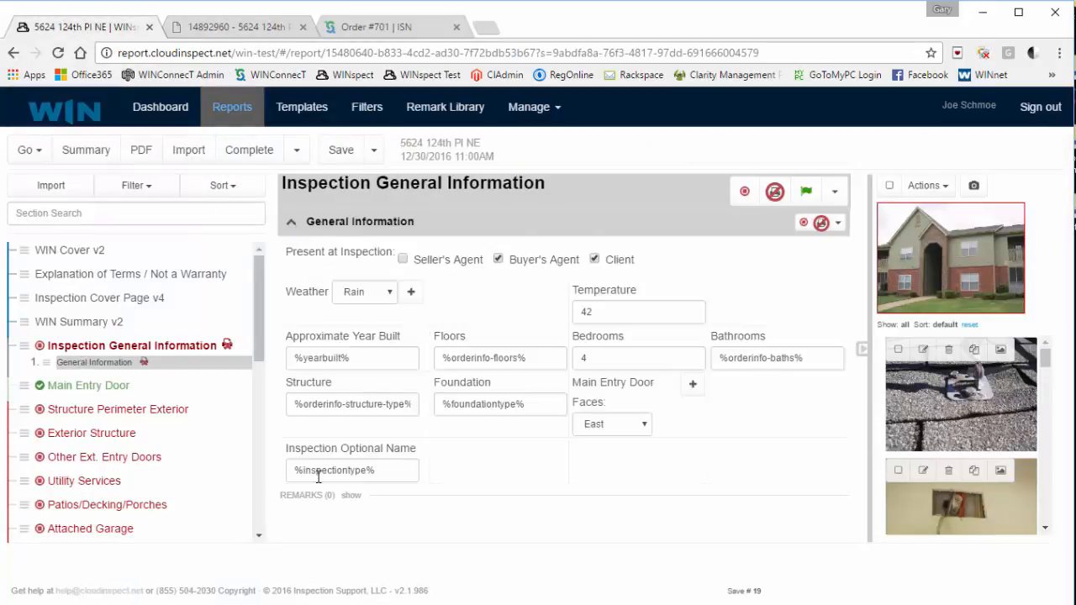
{"action": "left_click", "coordinate": [348, 495]}
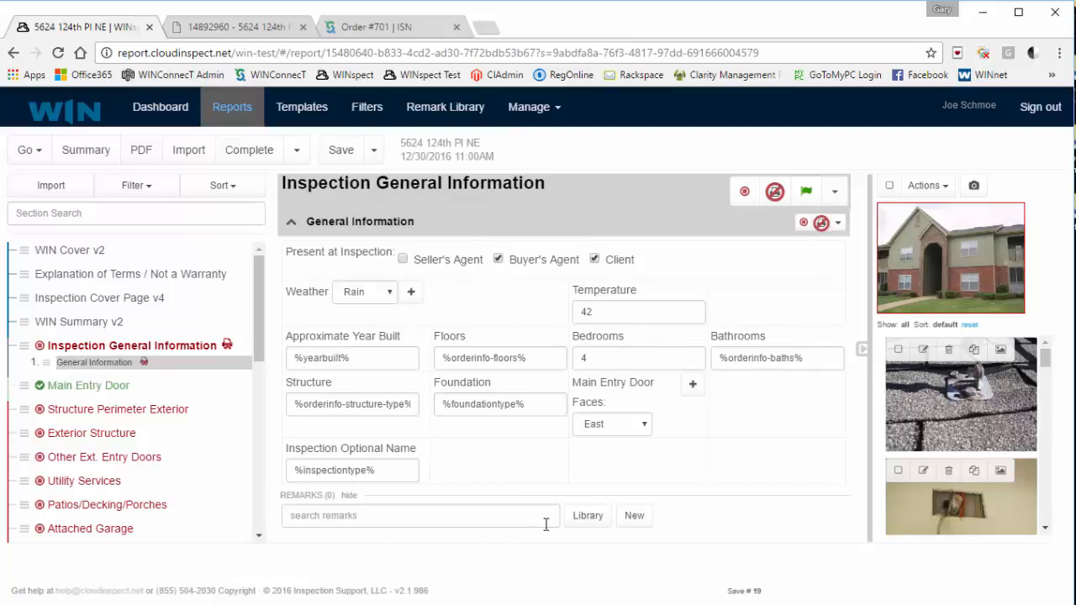
{"action": "left_click", "coordinate": [636, 518]}
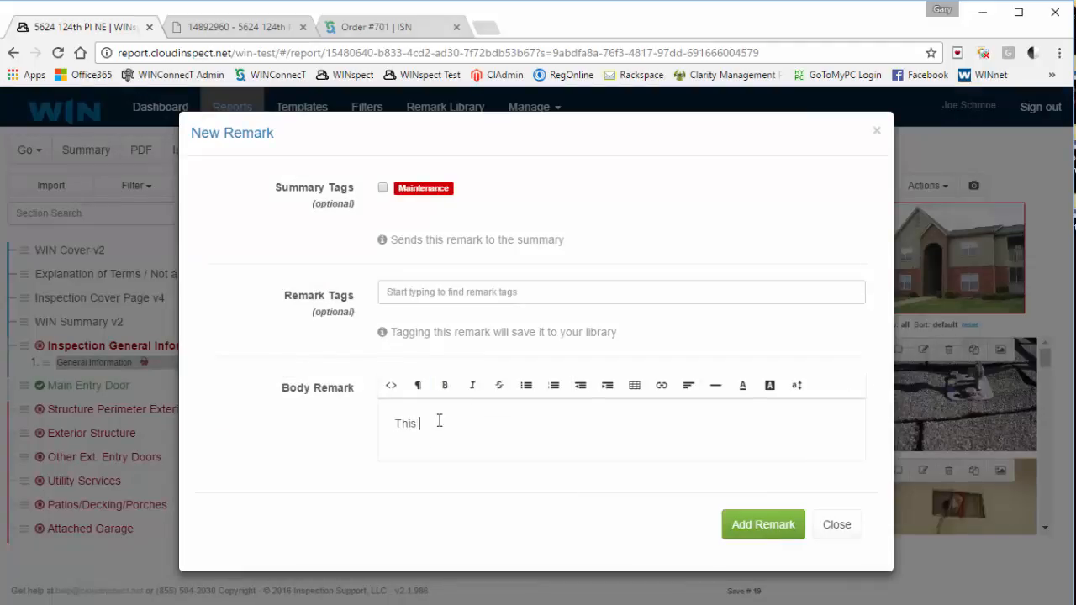
{"action": "type", "text": "This is the note that appears on the cov"}
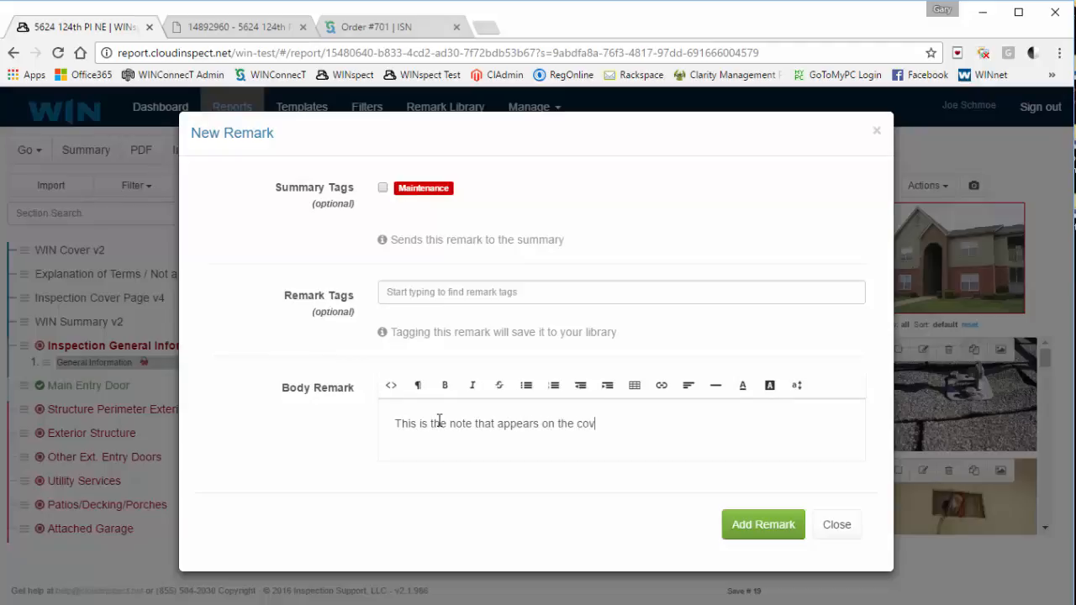
{"action": "type", "text": "er page"}
{"action": "left_click", "coordinate": [775, 533]}
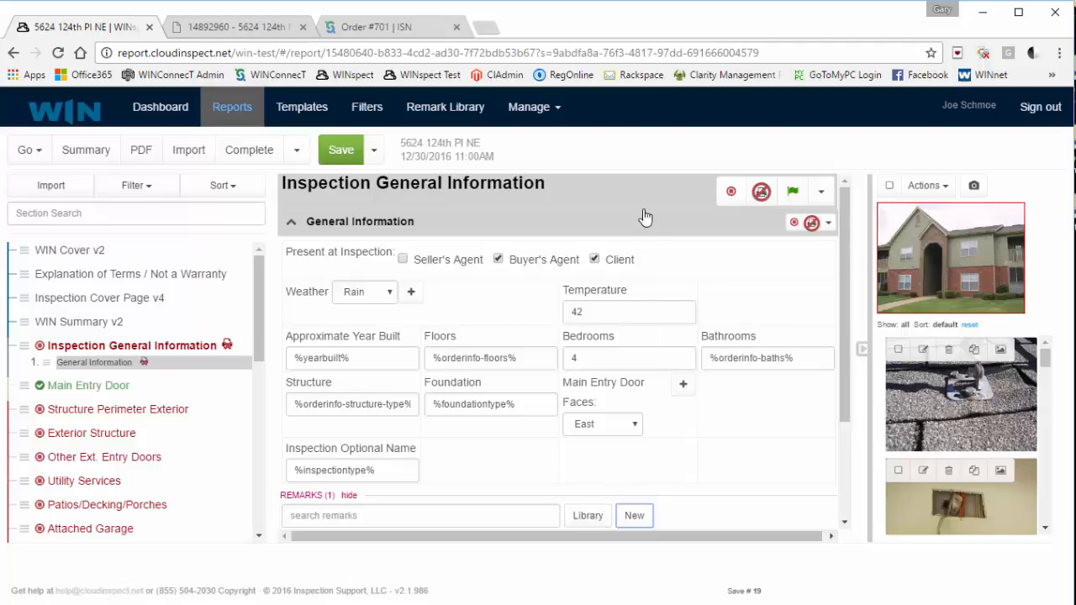
Switch the Inspection General Information section to printable and back to not printable.
{"action": "left_click", "coordinate": [761, 193]}
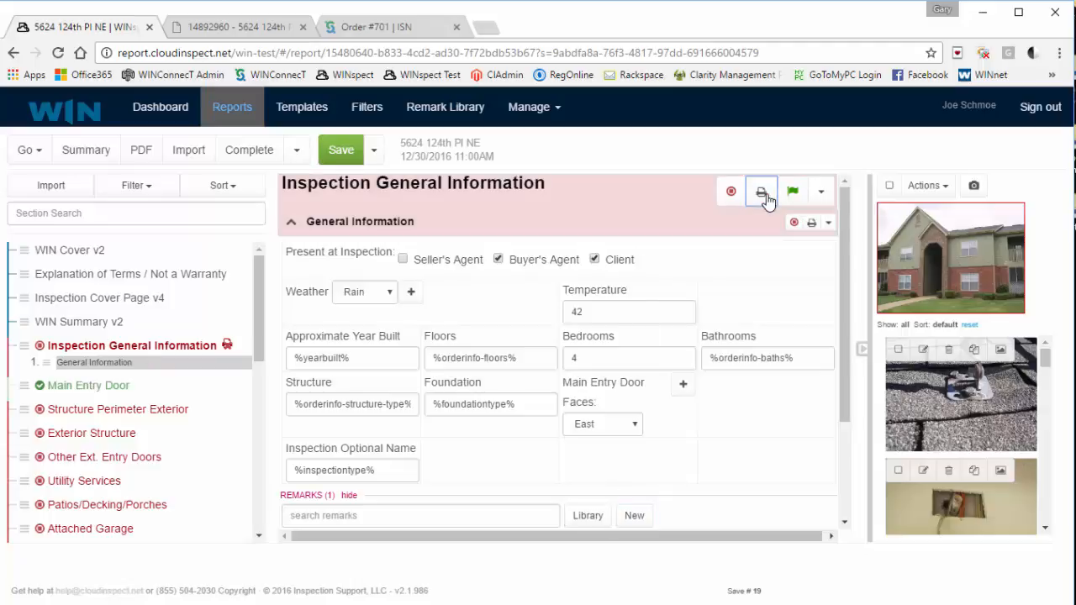
{"action": "left_click", "coordinate": [765, 197]}
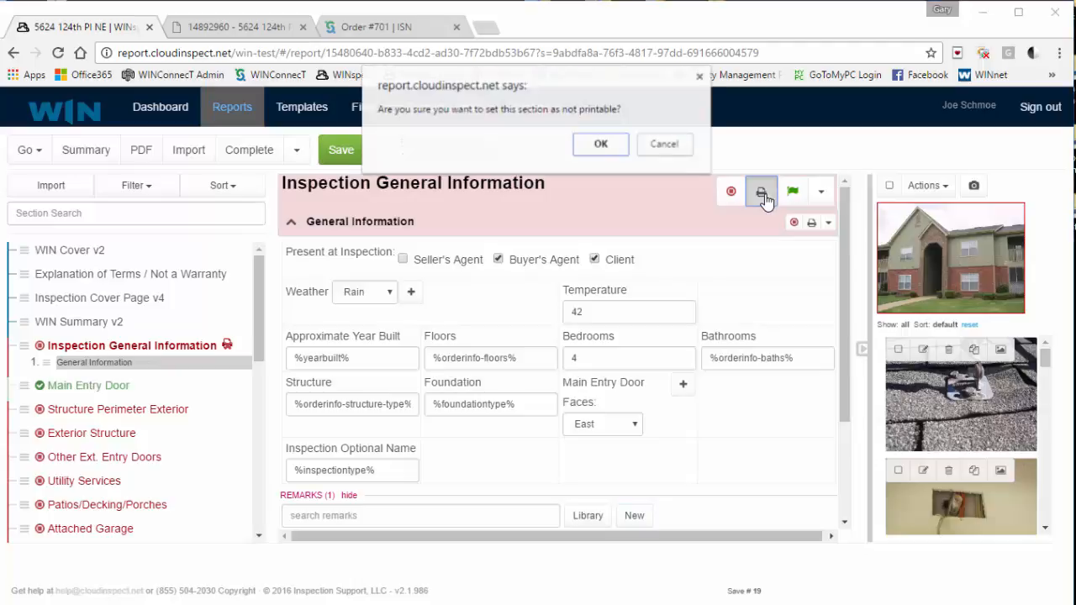
{"action": "left_click", "coordinate": [601, 143]}
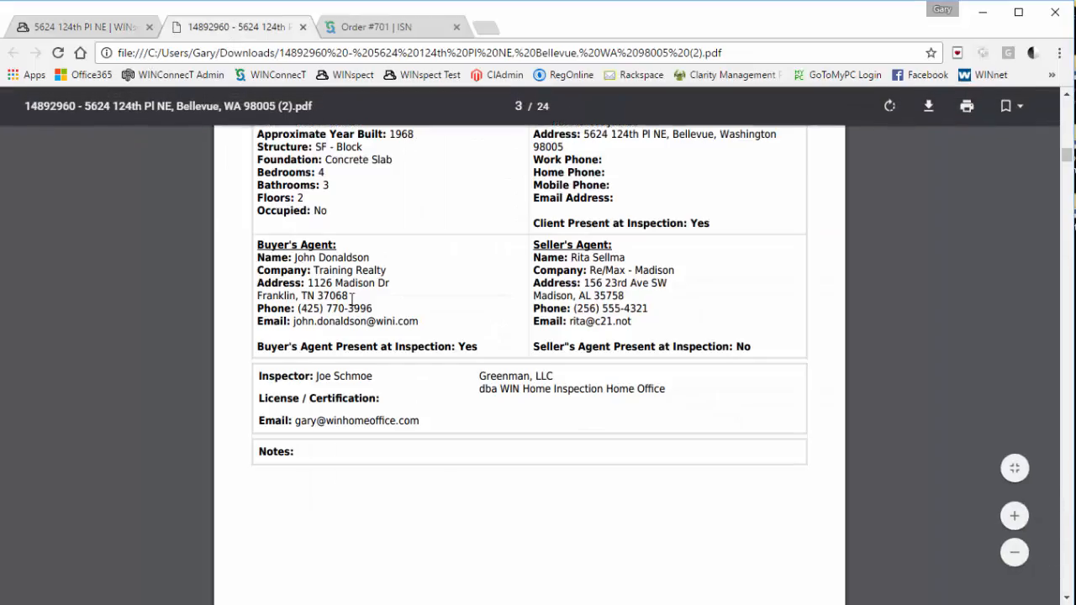
Review the Notes area and the summary report's remarks and foundation photo in the generated PDF.
{"action": "left_click", "coordinate": [227, 27]}
{"action": "scroll", "coordinate": [466, 407], "scroll_direction": "down", "scroll_amount": 5}
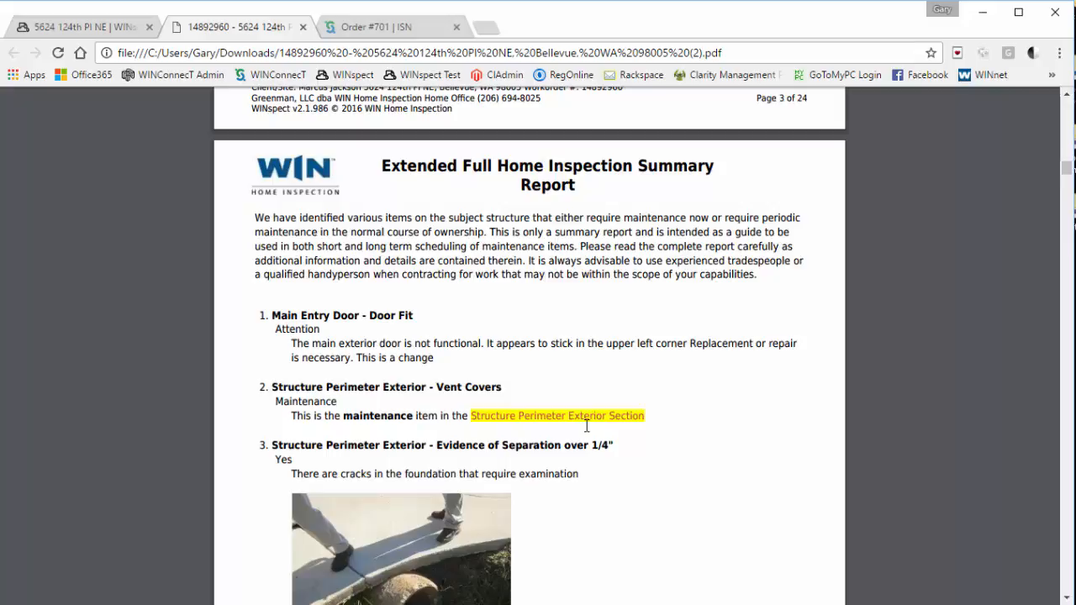
{"action": "scroll", "coordinate": [379, 378], "scroll_direction": "down", "scroll_amount": 3}
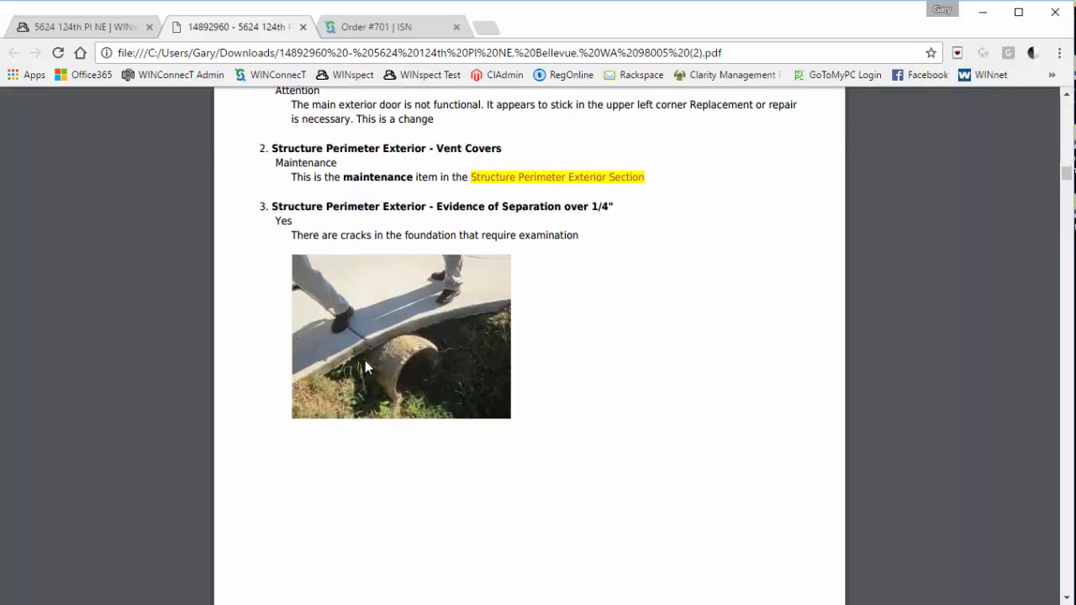
Compare the Door Fit remark in the PDF's summary report with its italicized counterpart in the Home Inspection Details.
{"action": "scroll", "coordinate": [365, 359], "scroll_direction": "down", "scroll_amount": 8}
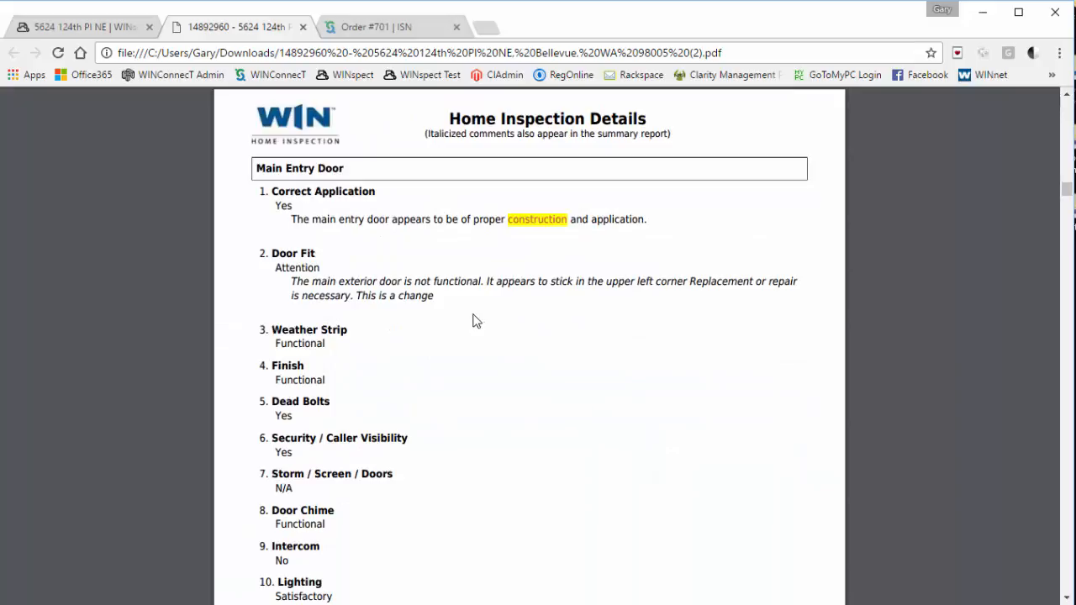
{"action": "scroll", "coordinate": [309, 290], "scroll_direction": "up", "scroll_amount": 10}
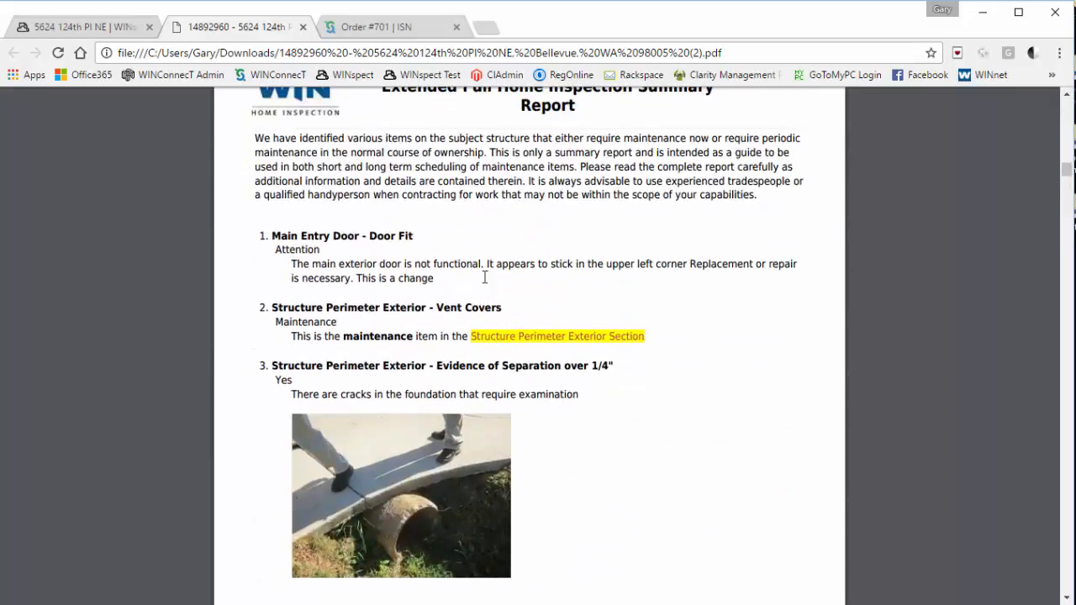
{"action": "left_click_drag", "start_coordinate": [485, 277], "coordinate": [256, 235]}
{"action": "left_click", "coordinate": [343, 273]}
{"action": "scroll", "coordinate": [342, 274], "scroll_direction": "down", "scroll_amount": 10}
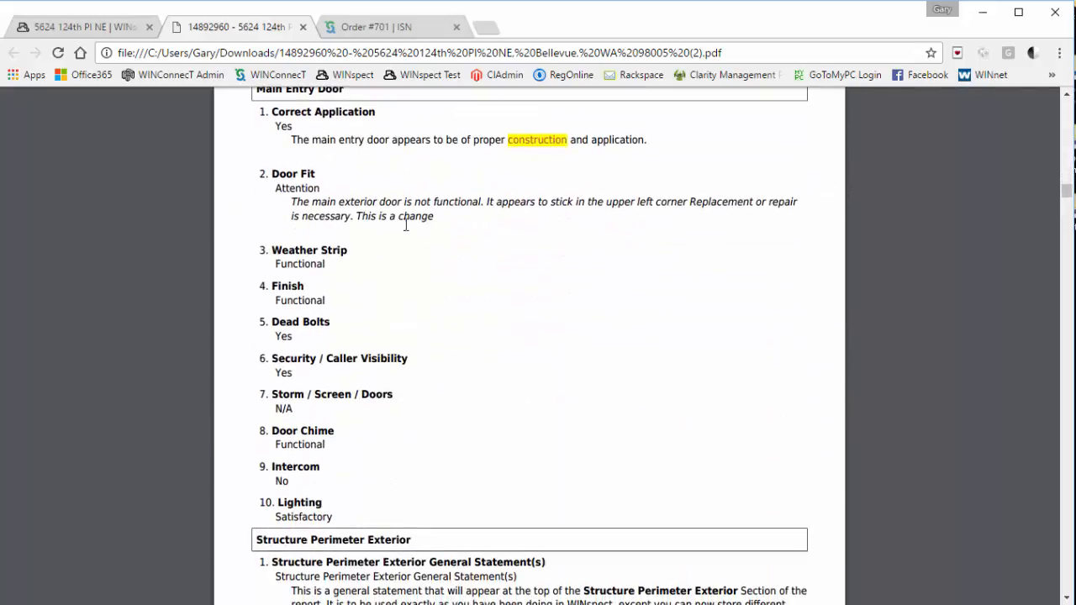
{"action": "left_click_drag", "start_coordinate": [434, 216], "coordinate": [370, 206]}
{"action": "left_click", "coordinate": [432, 230]}
{"action": "scroll", "coordinate": [444, 267], "scroll_direction": "down", "scroll_amount": 4}
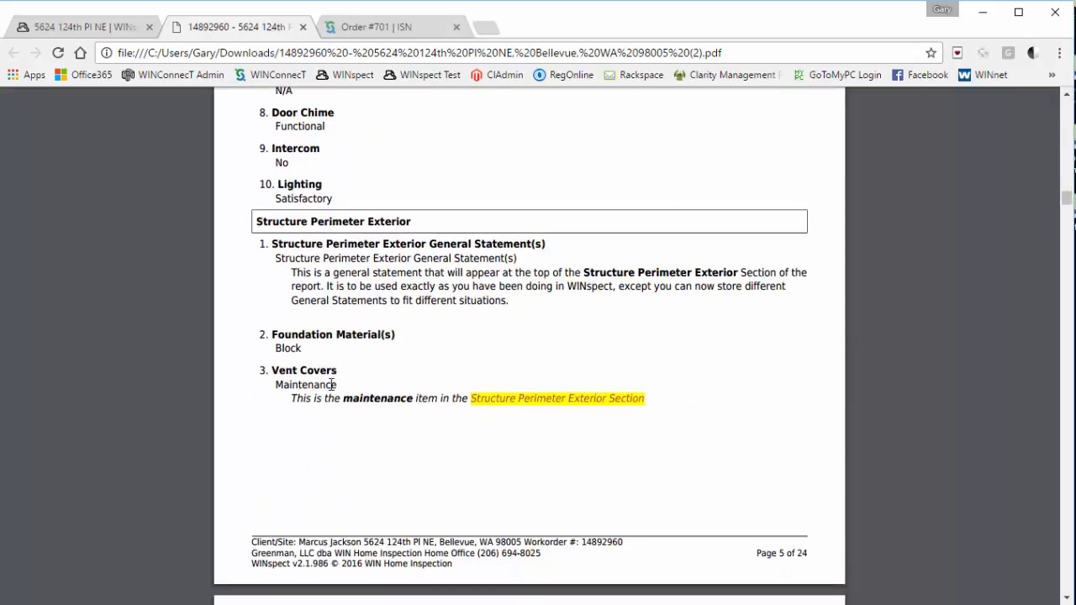
Compare the Vent Covers summary item with its detail entry, and look through the remaining Home Inspection Details pages.
{"action": "scroll", "coordinate": [510, 396], "scroll_direction": "up", "scroll_amount": 15}
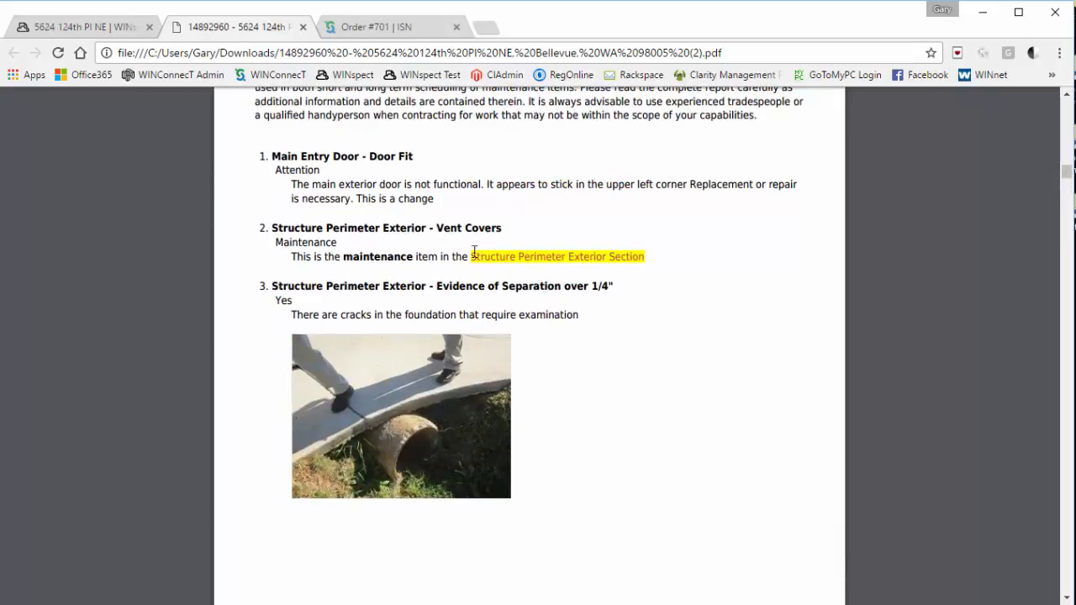
{"action": "scroll", "coordinate": [600, 385], "scroll_direction": "down", "scroll_amount": 20}
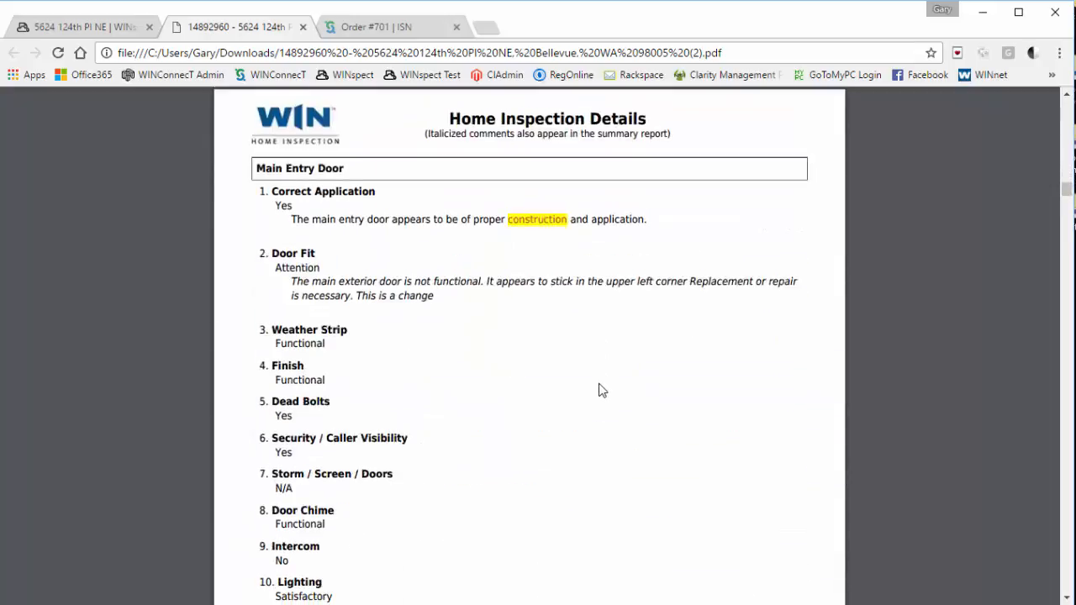
{"action": "scroll", "coordinate": [601, 389], "scroll_direction": "up", "scroll_amount": 10}
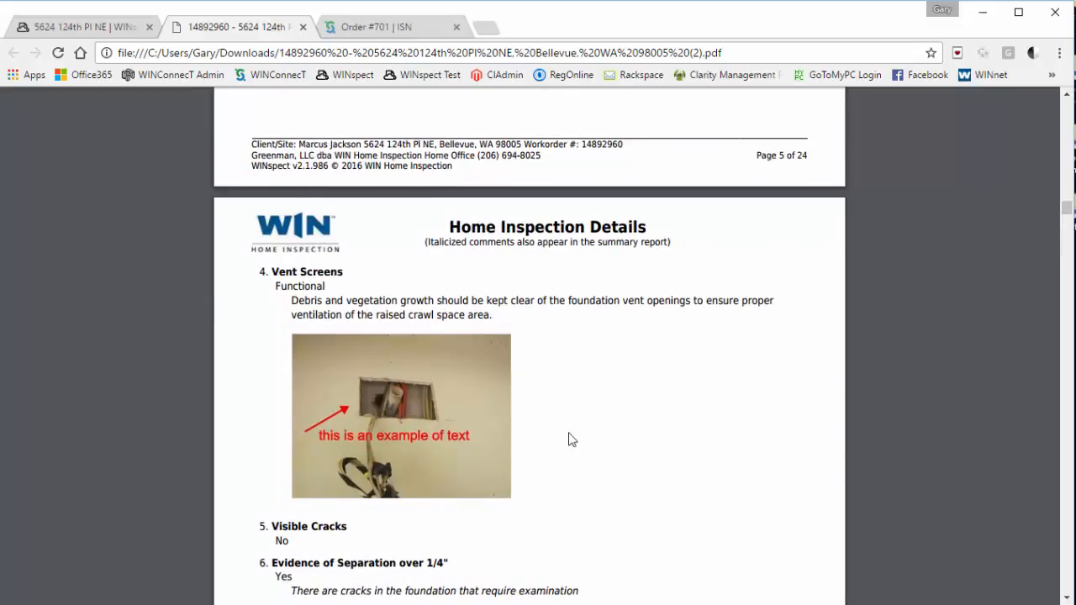
{"action": "scroll", "coordinate": [569, 439], "scroll_direction": "down", "scroll_amount": 15}
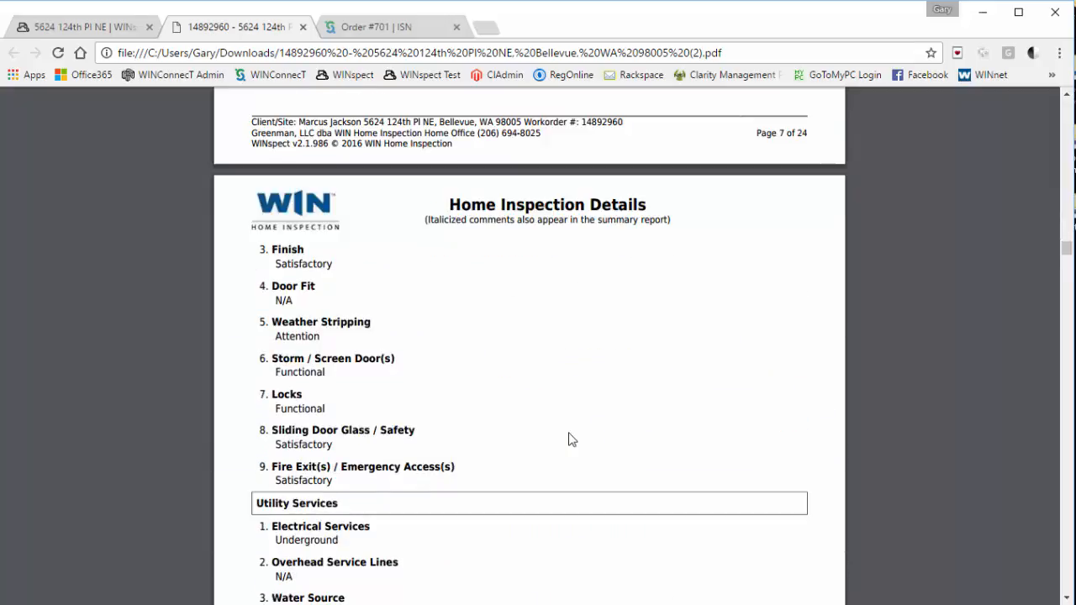
{"action": "scroll", "coordinate": [569, 439], "scroll_direction": "down", "scroll_amount": 15}
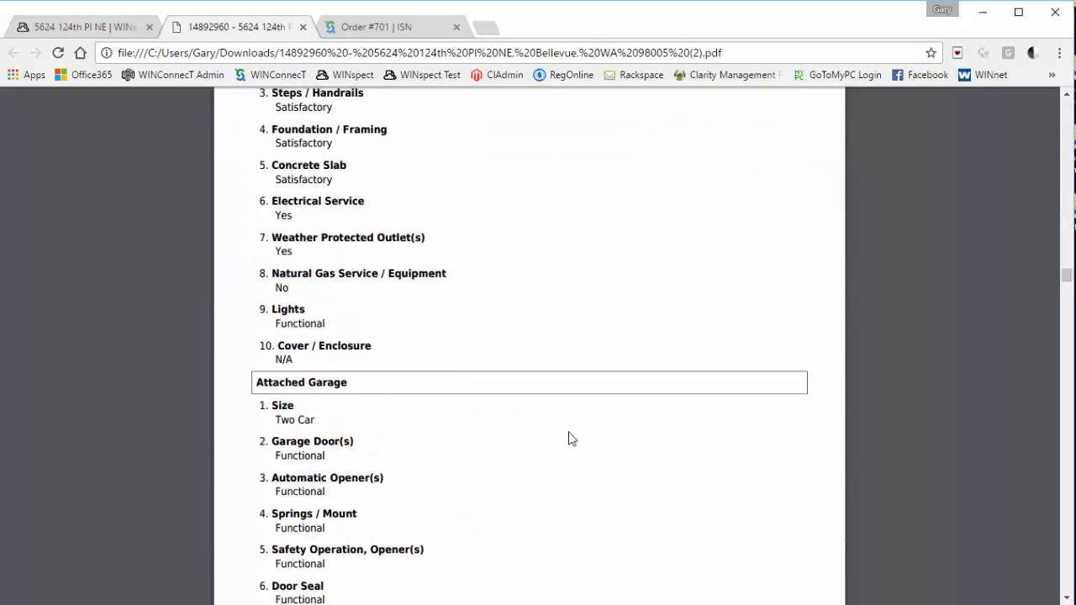
{"action": "scroll", "coordinate": [569, 438], "scroll_direction": "up", "scroll_amount": 20}
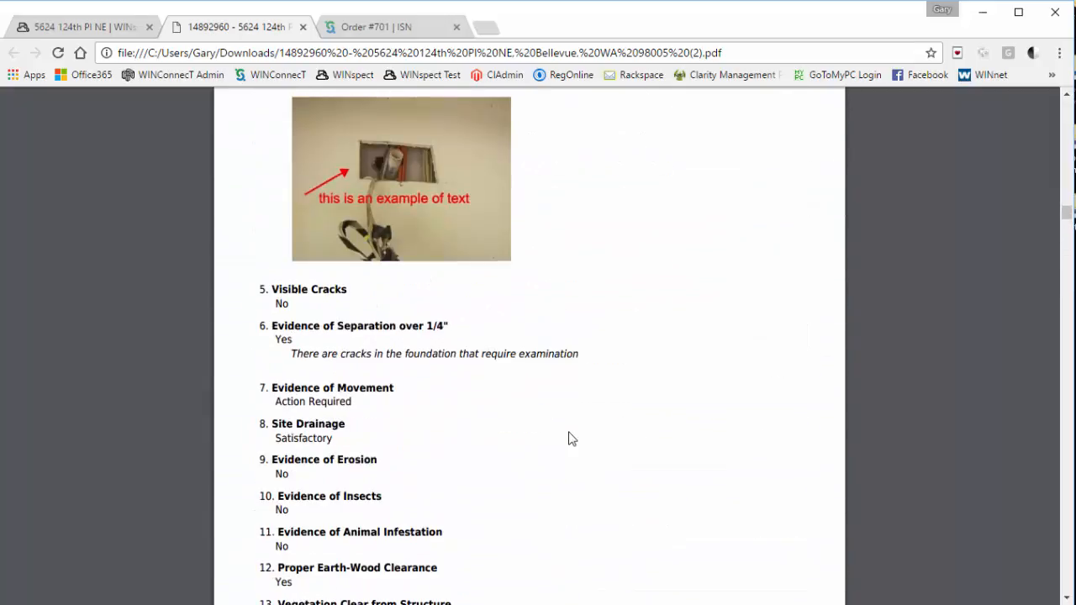
{"action": "scroll", "coordinate": [569, 439], "scroll_direction": "down", "scroll_amount": 5}
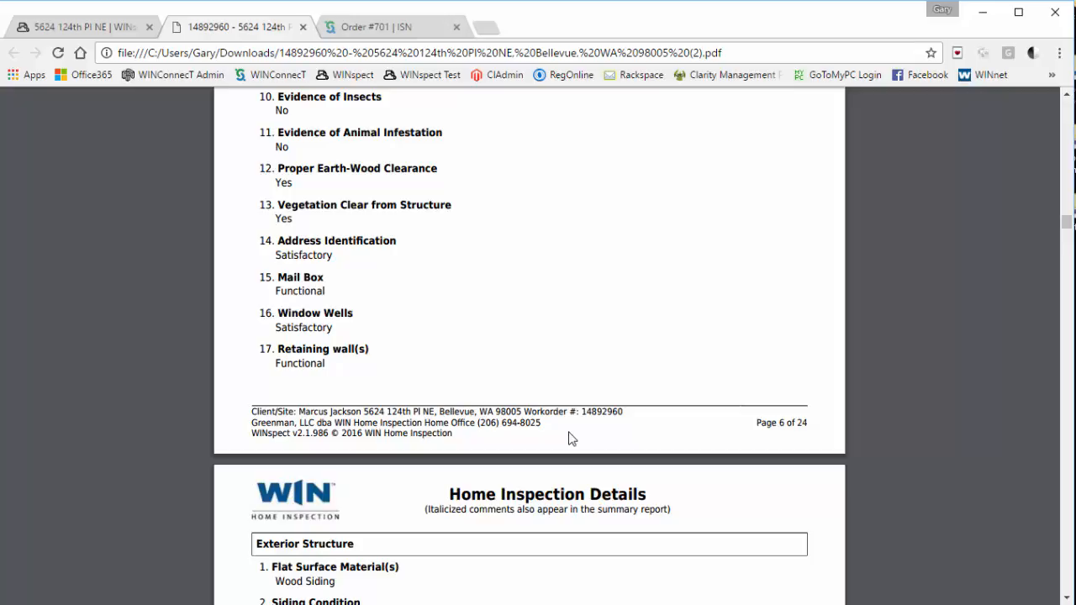
Close the PDF, return to WINspect and open the details of the Extended Full Home inspection from the last seven days' reports.
{"action": "left_click", "coordinate": [304, 28]}
{"action": "left_click", "coordinate": [74, 28]}
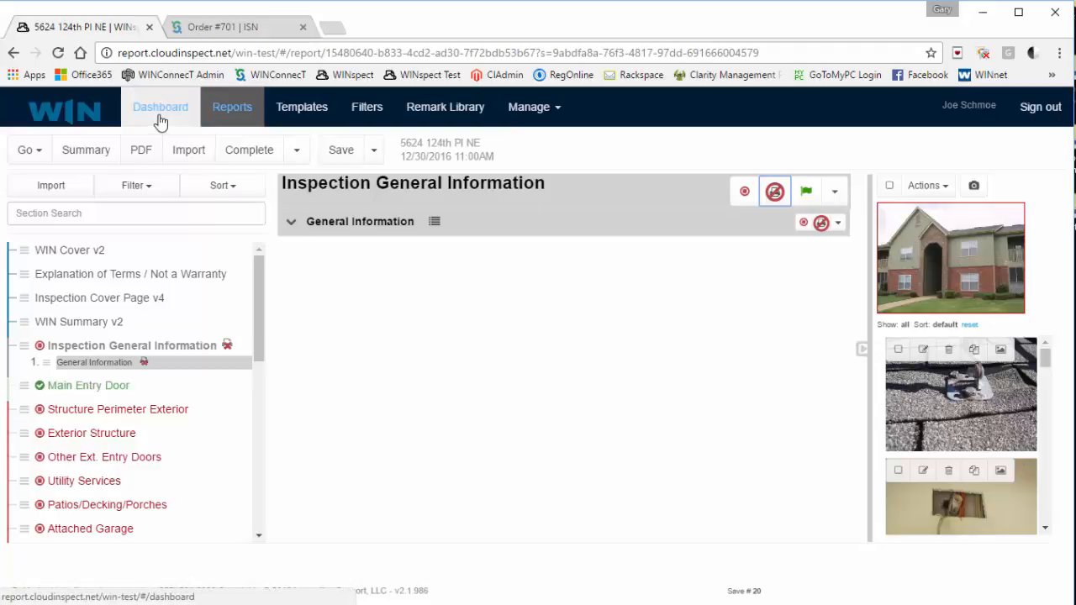
{"action": "left_click", "coordinate": [224, 111]}
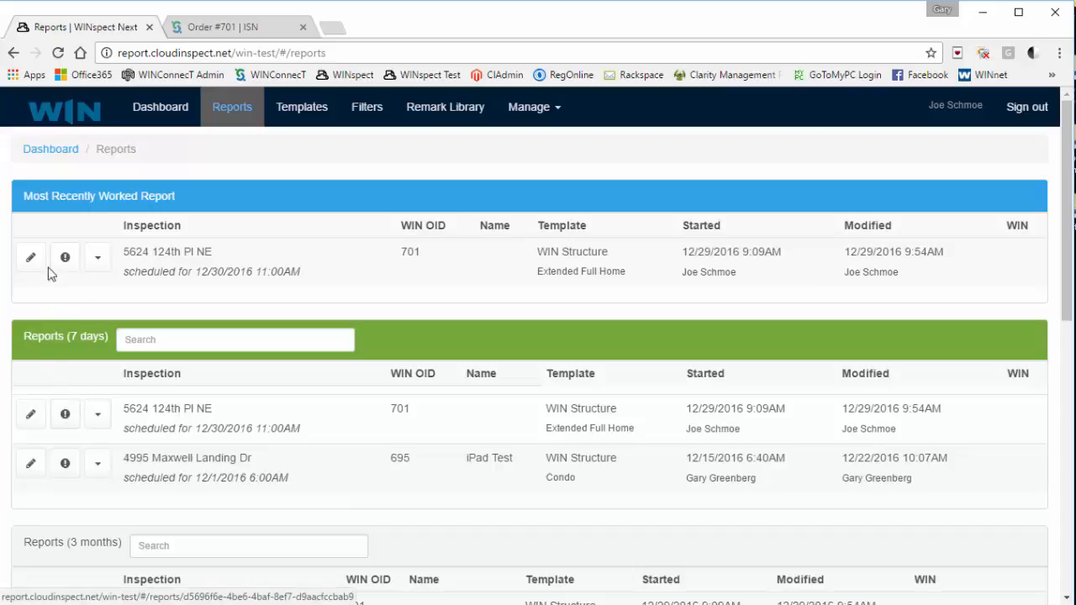
{"action": "left_click", "coordinate": [64, 417]}
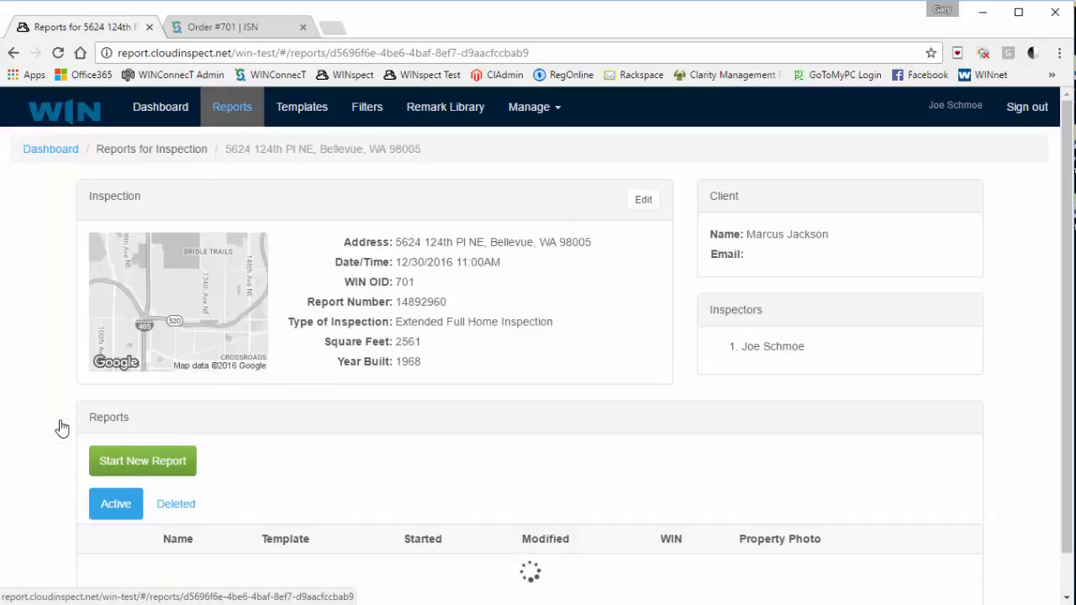
{"action": "scroll", "coordinate": [61, 427], "scroll_direction": "down", "scroll_amount": 2}
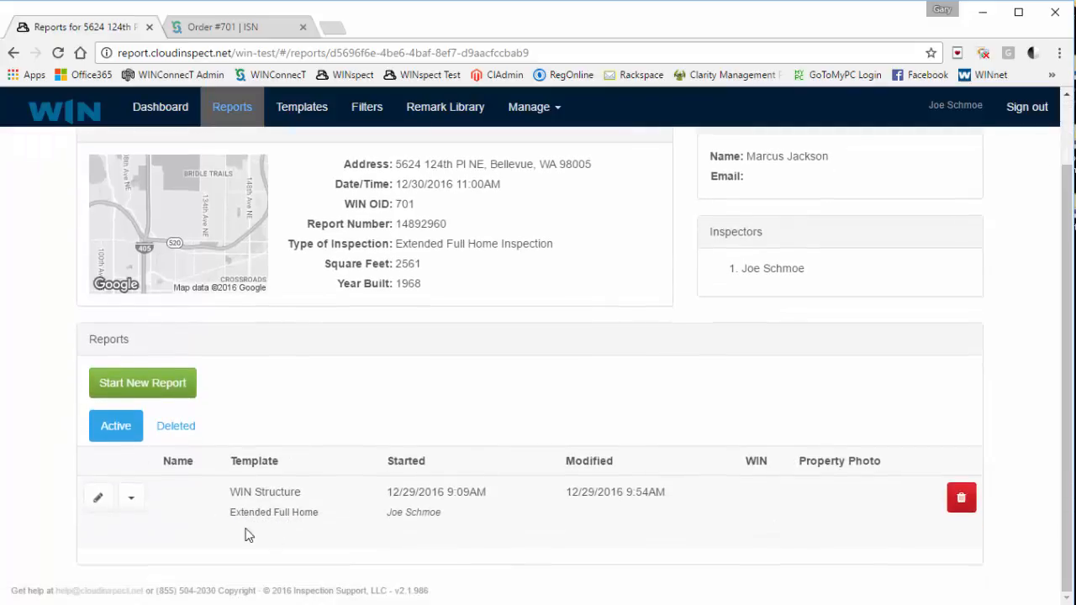
Start a new report in this inspection using the WIN Radon template.
{"action": "left_click", "coordinate": [118, 388]}
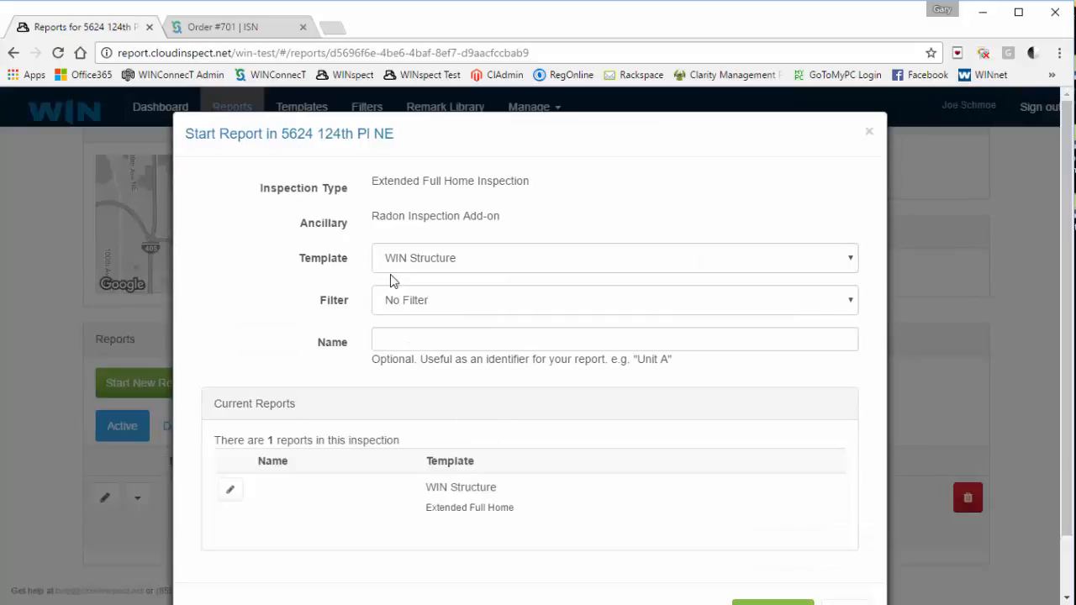
{"action": "left_click", "coordinate": [400, 264]}
{"action": "left_click", "coordinate": [413, 323]}
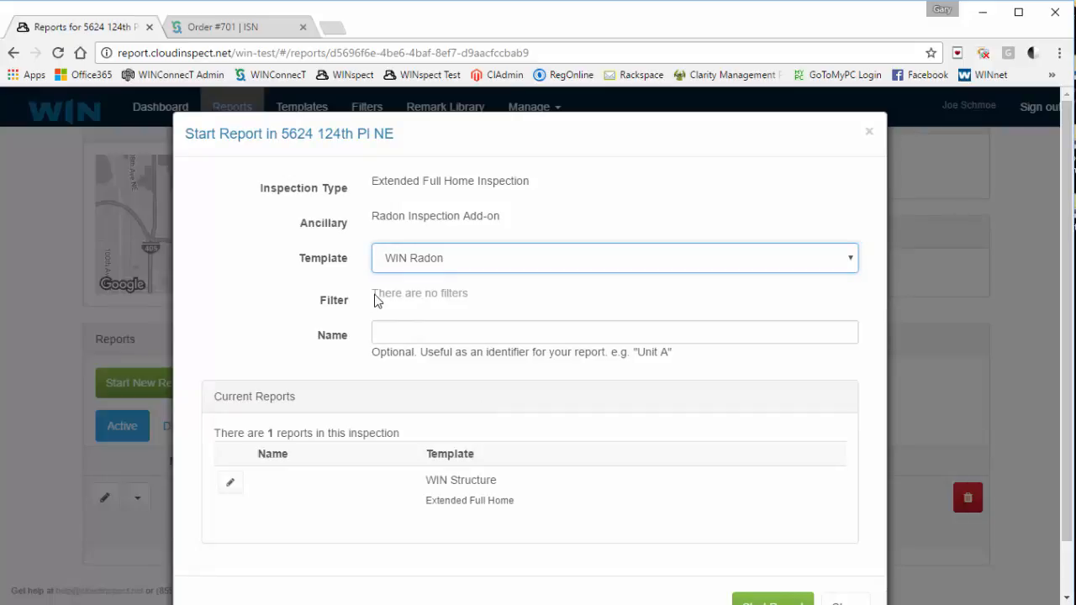
{"action": "scroll", "coordinate": [737, 514], "scroll_direction": "down", "scroll_amount": 1}
{"action": "left_click", "coordinate": [749, 551]}
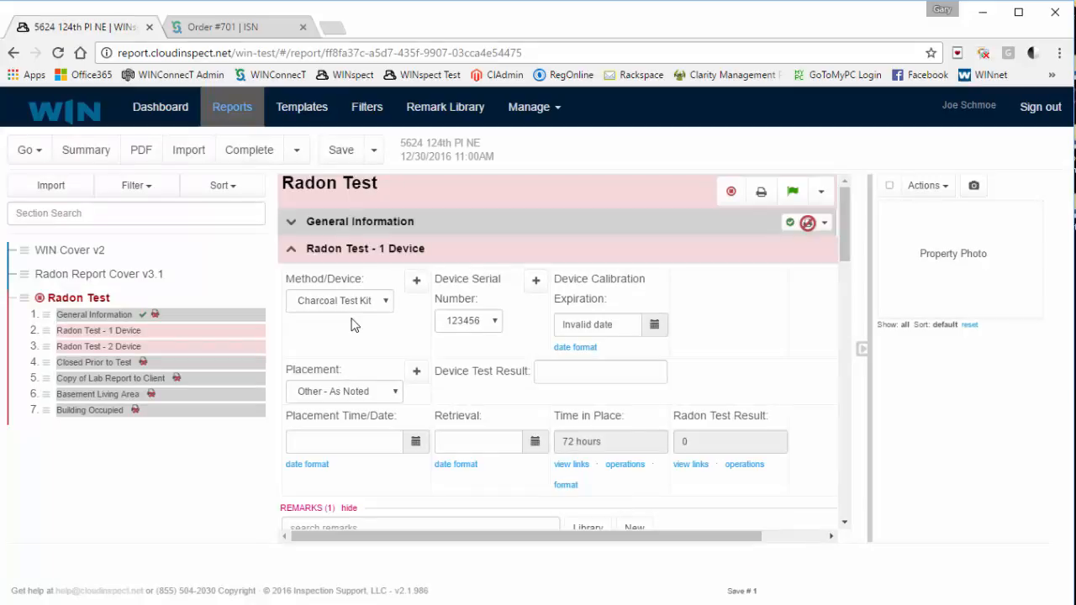
Set the Radon Test - 1 Device method to Sun Nuclear, calibration expiration to 12/30/2016 and device test result to 3.5.
{"action": "left_click", "coordinate": [382, 300]}
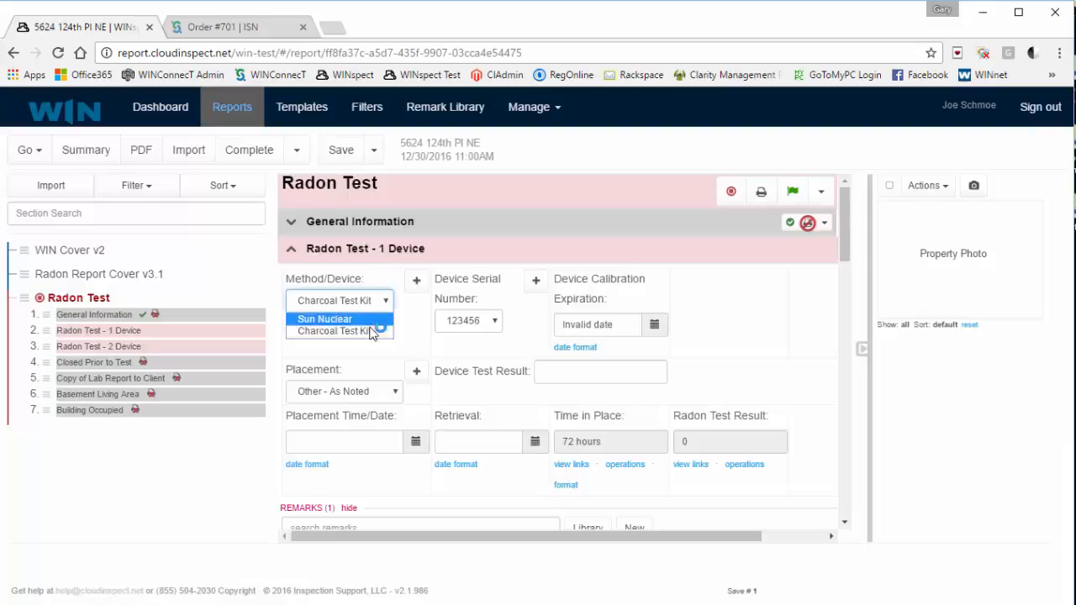
{"action": "left_click", "coordinate": [361, 316]}
{"action": "left_click", "coordinate": [496, 321]}
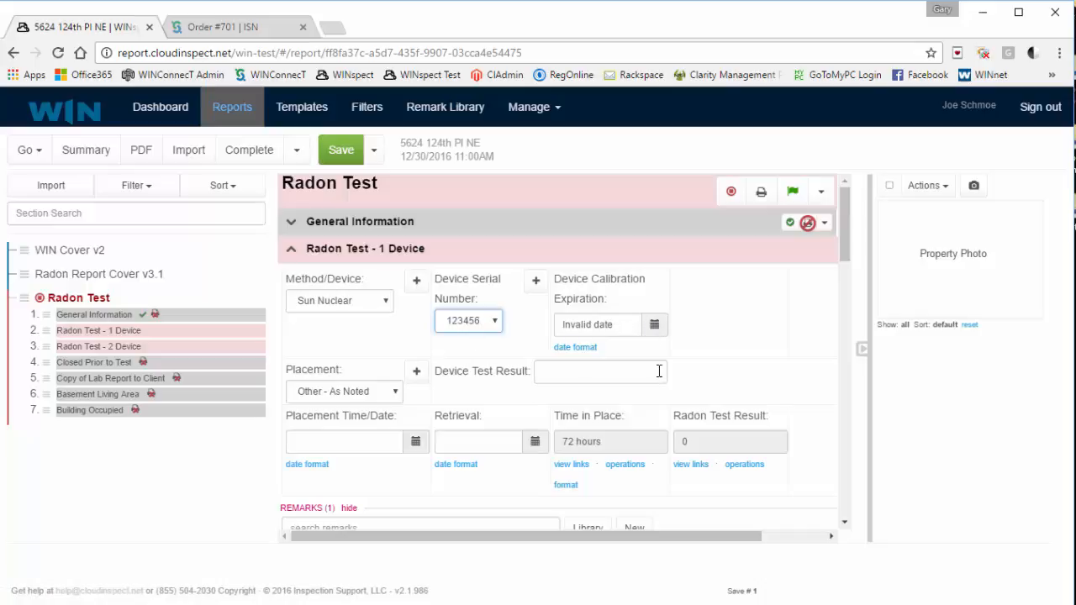
{"action": "left_click", "coordinate": [659, 371]}
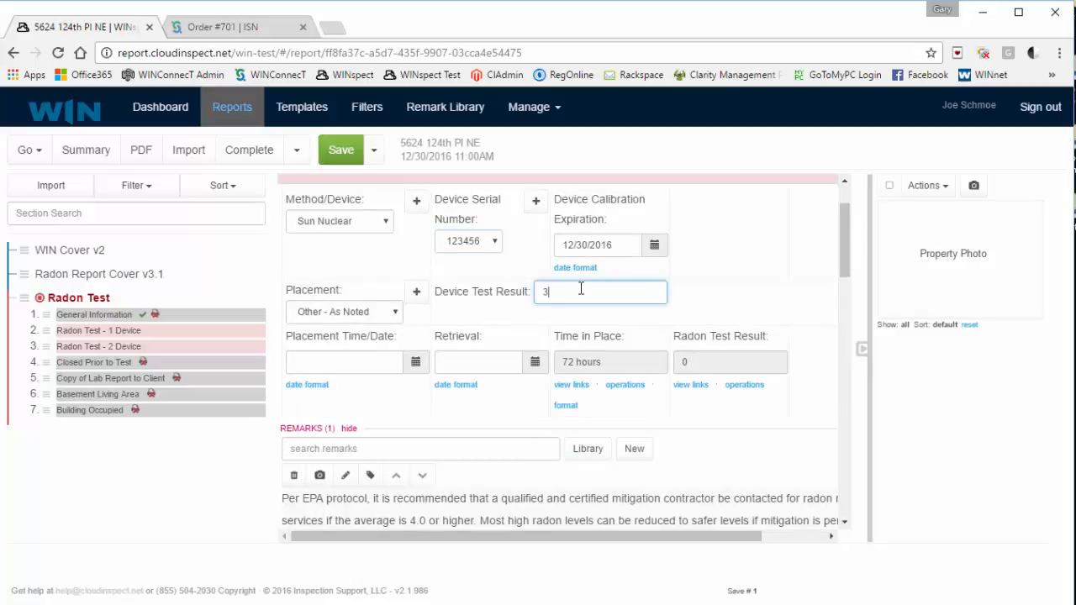
Set the one-device radon test's placement time and date to 12/30/2016 10:00 AM.
{"action": "left_click", "coordinate": [415, 362]}
{"action": "scroll", "coordinate": [490, 454], "scroll_direction": "down", "scroll_amount": 2}
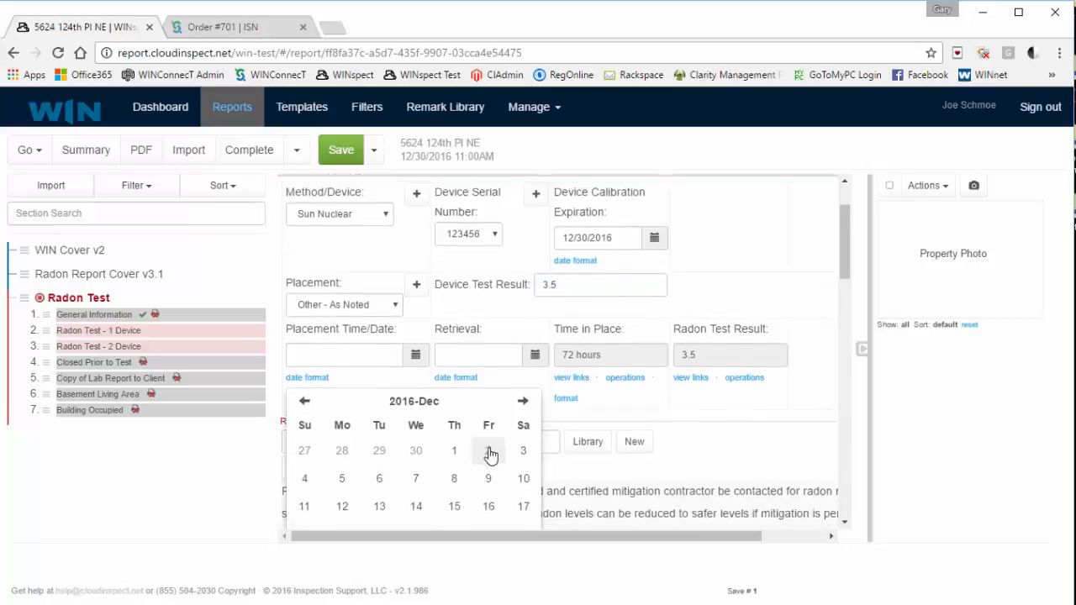
{"action": "left_click", "coordinate": [489, 410]}
{"action": "left_click", "coordinate": [444, 332]}
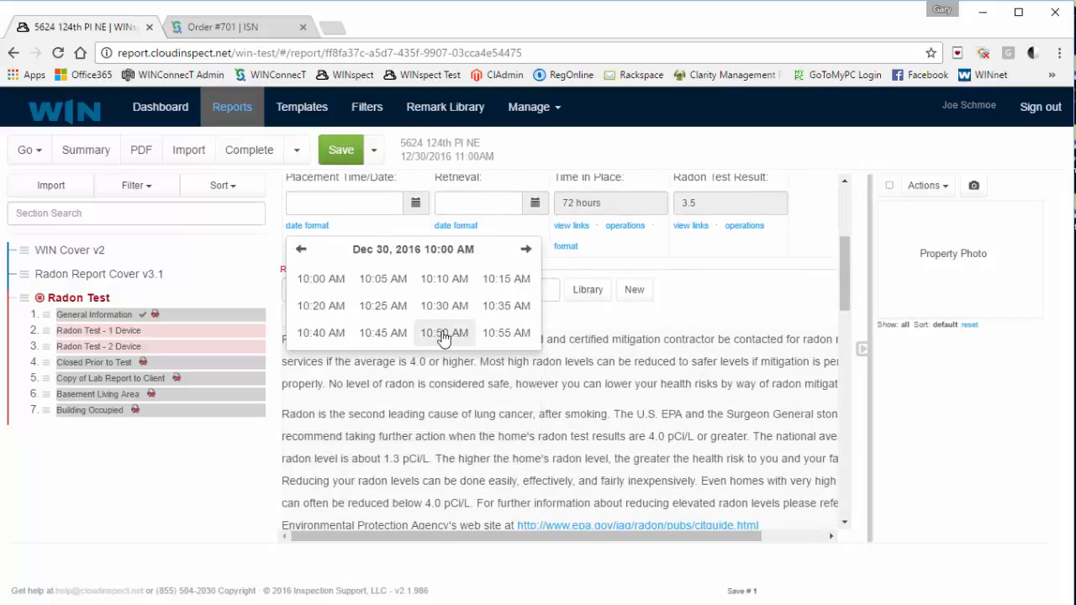
{"action": "left_click", "coordinate": [322, 282]}
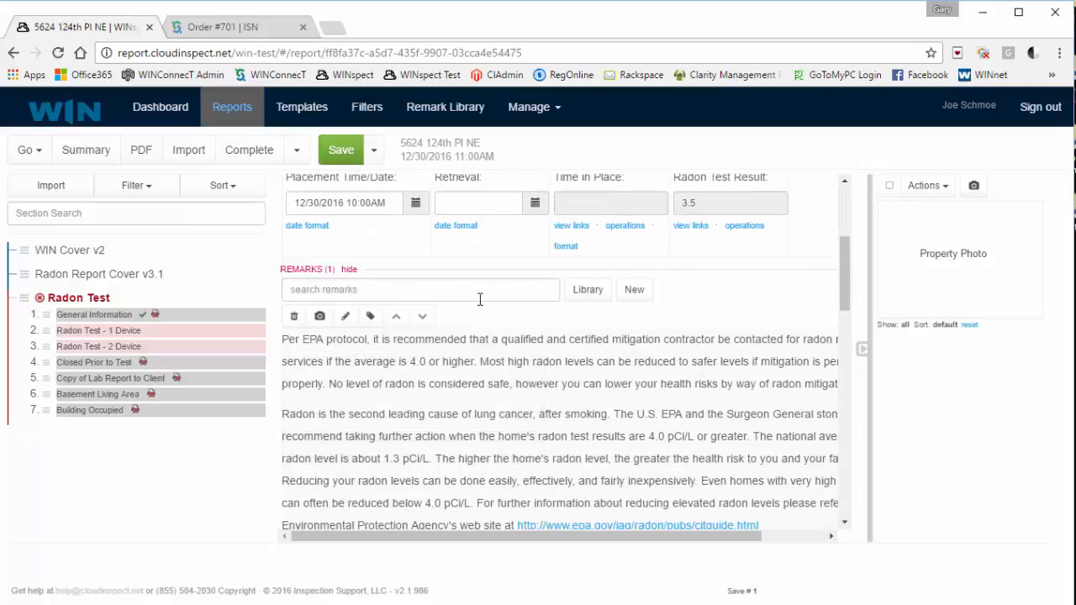
Set the one-device radon test's retrieval to 01/01/2017 2:00 PM.
{"action": "left_click", "coordinate": [535, 203]}
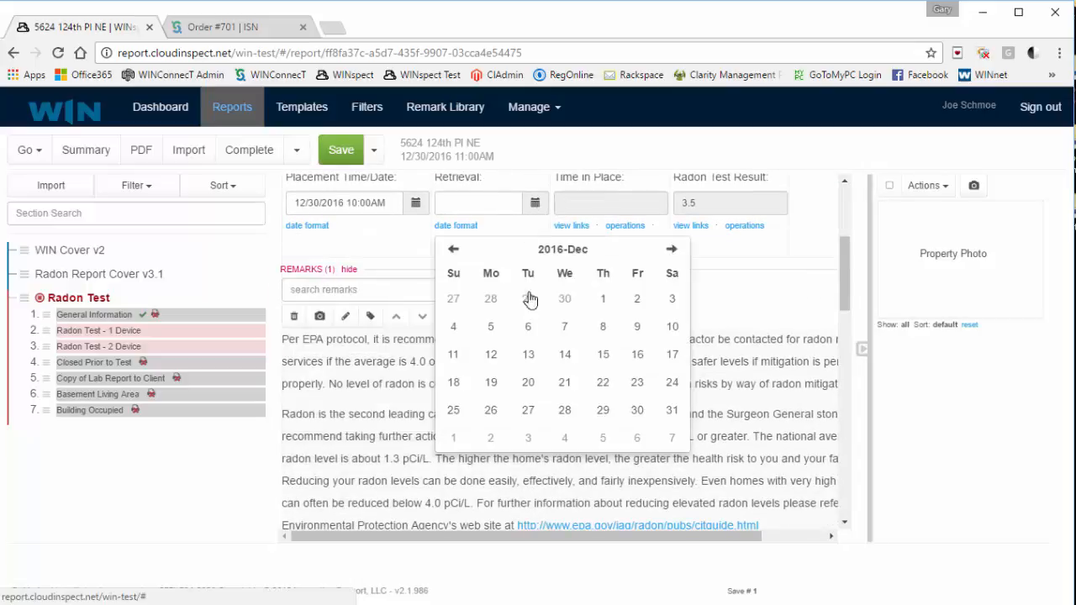
{"action": "left_click", "coordinate": [454, 435]}
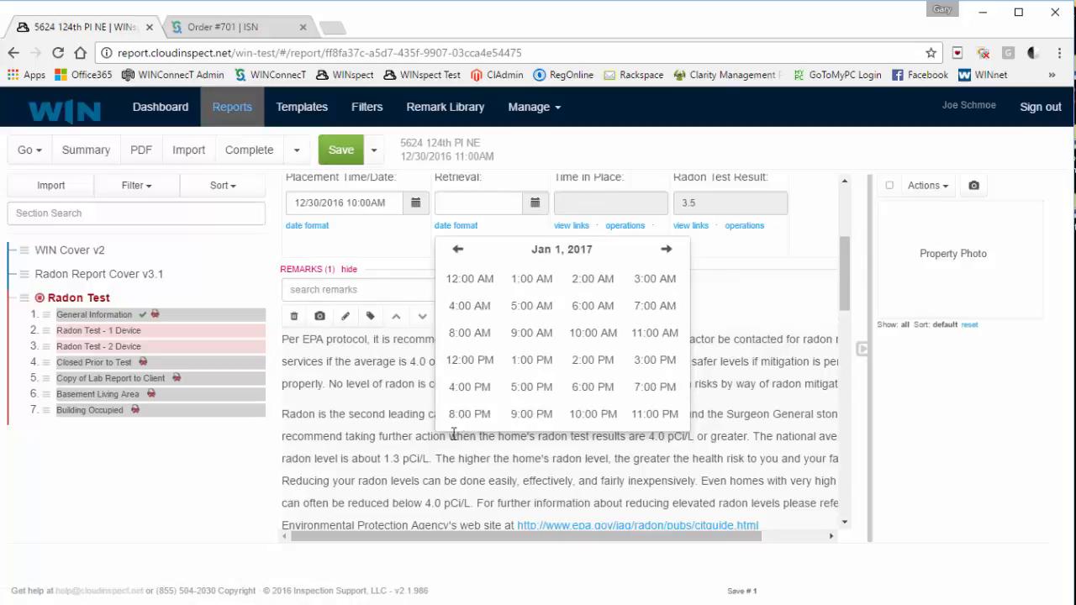
{"action": "left_click", "coordinate": [587, 367]}
{"action": "left_click", "coordinate": [469, 278]}
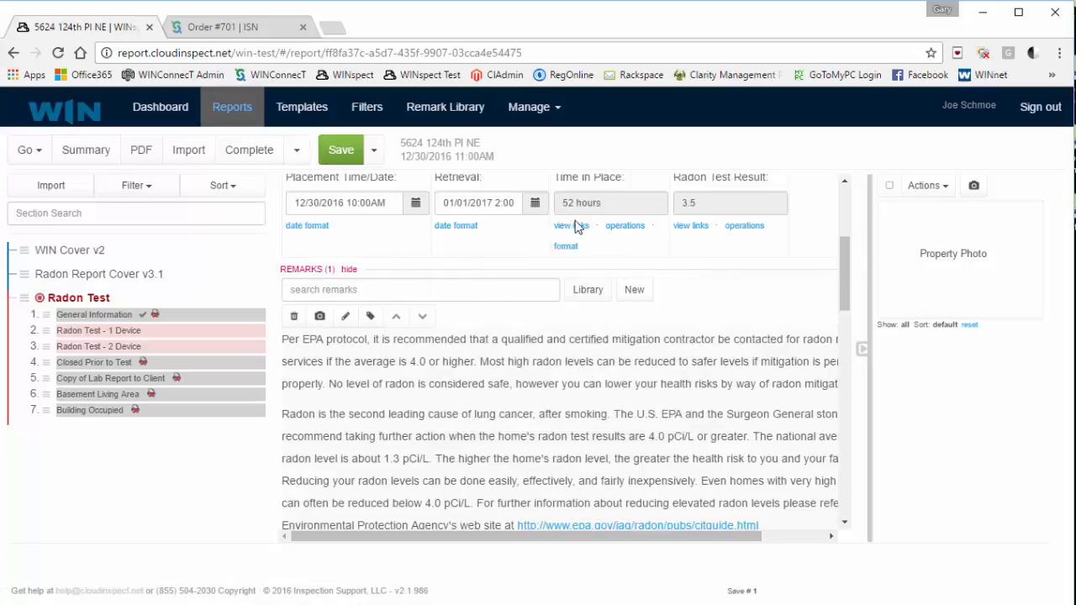
Set the Radon Test - 2 Device item to not printable.
{"action": "scroll", "coordinate": [701, 267], "scroll_direction": "up", "scroll_amount": 1}
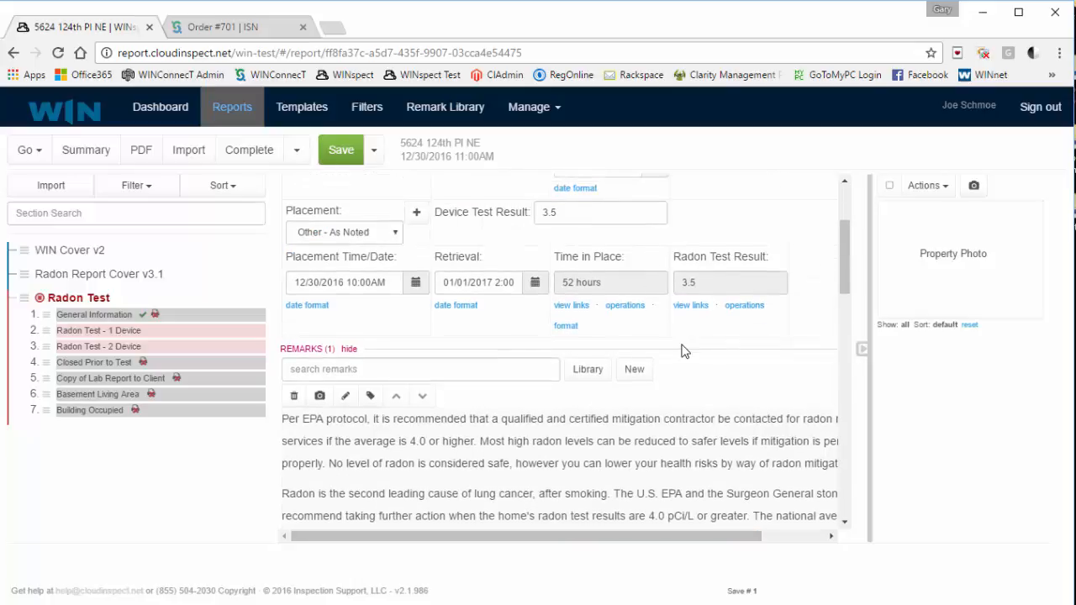
{"action": "scroll", "coordinate": [525, 444], "scroll_direction": "down", "scroll_amount": 2}
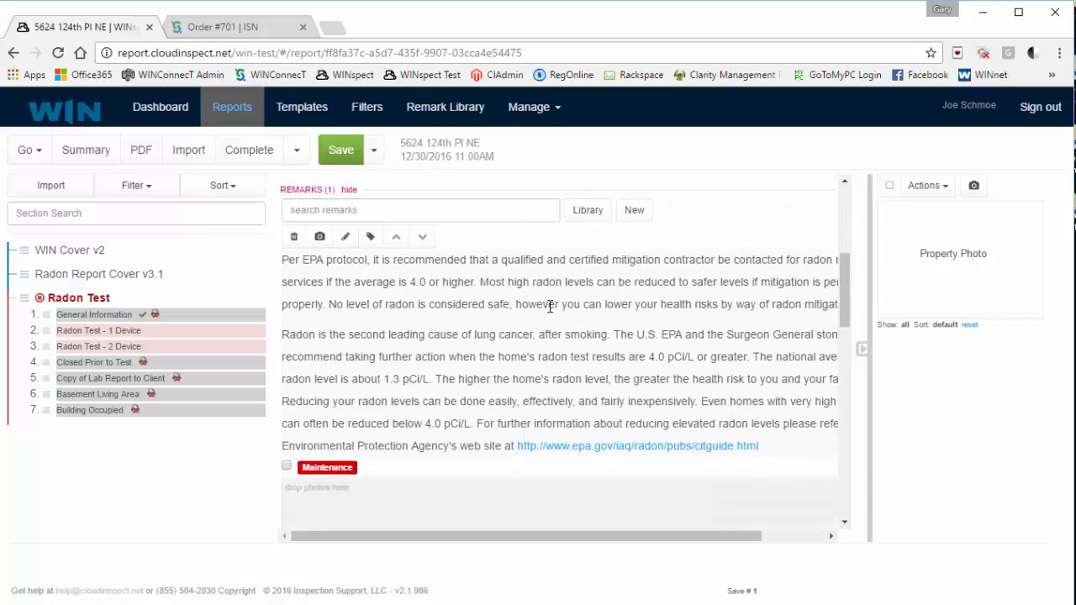
{"action": "scroll", "coordinate": [550, 306], "scroll_direction": "up", "scroll_amount": 2}
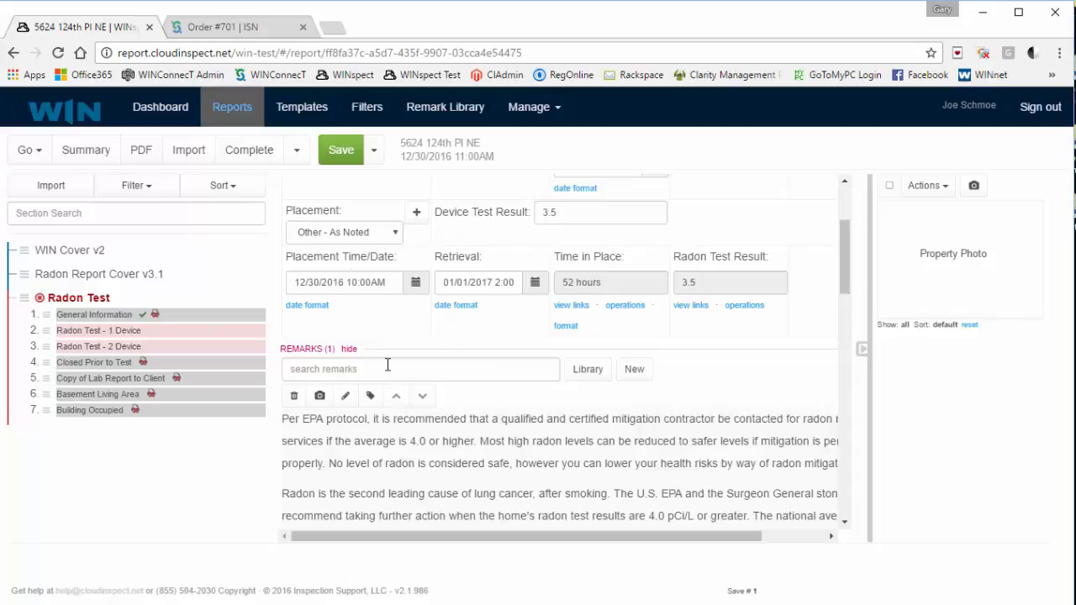
{"action": "left_click", "coordinate": [117, 346]}
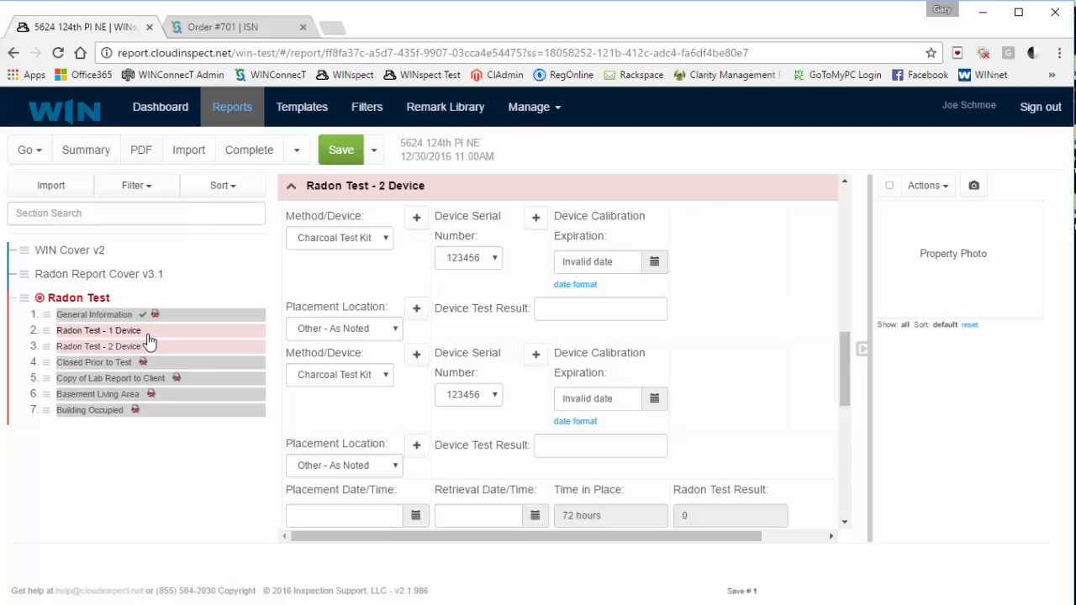
{"action": "left_click", "coordinate": [134, 331]}
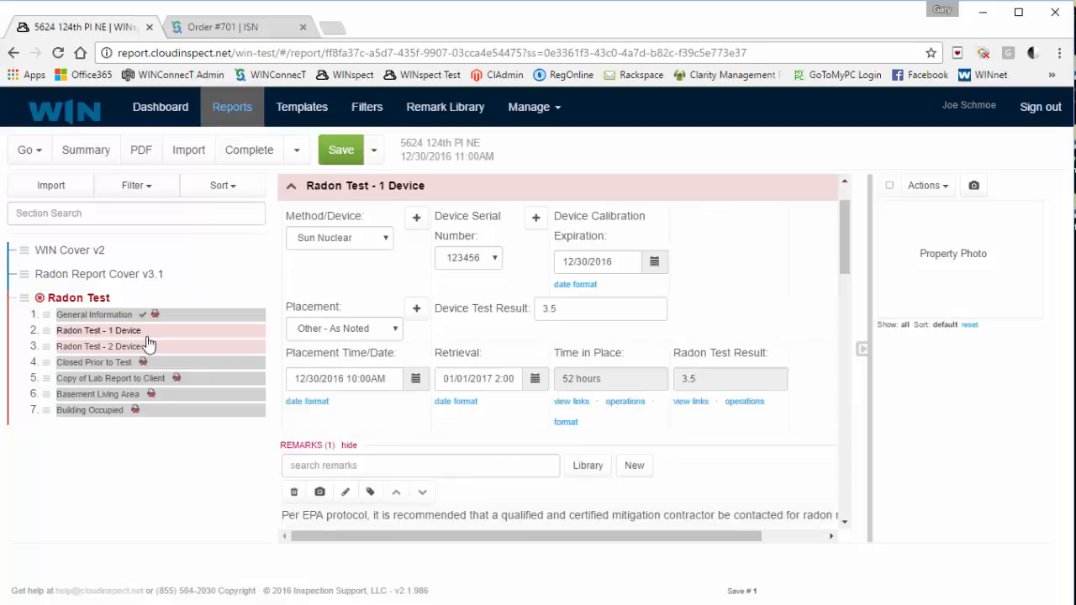
{"action": "left_click", "coordinate": [146, 347]}
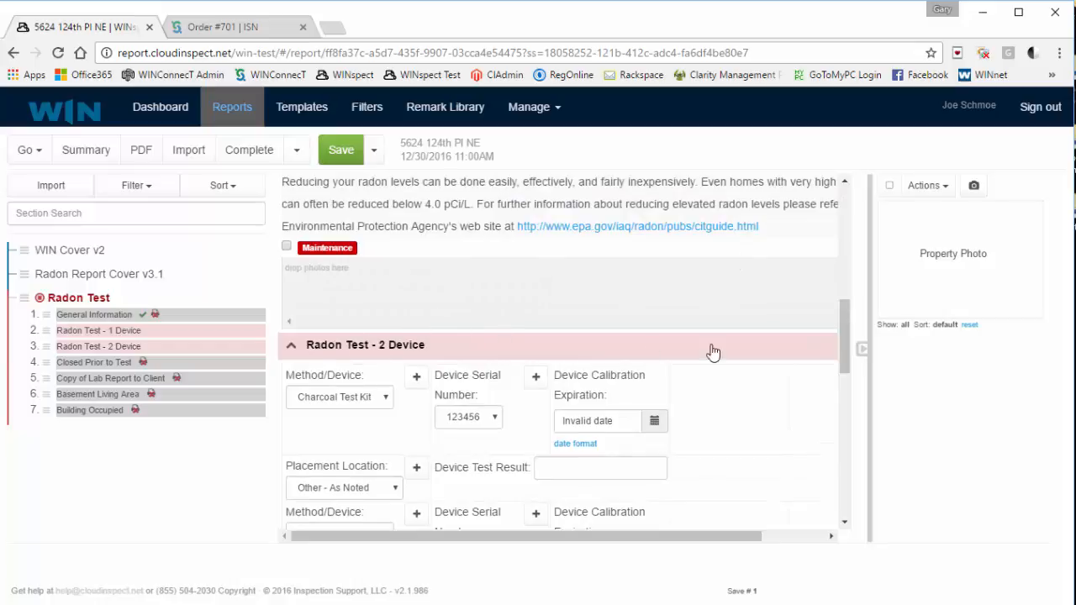
{"action": "left_click_drag", "start_coordinate": [749, 536], "coordinate": [811, 536]}
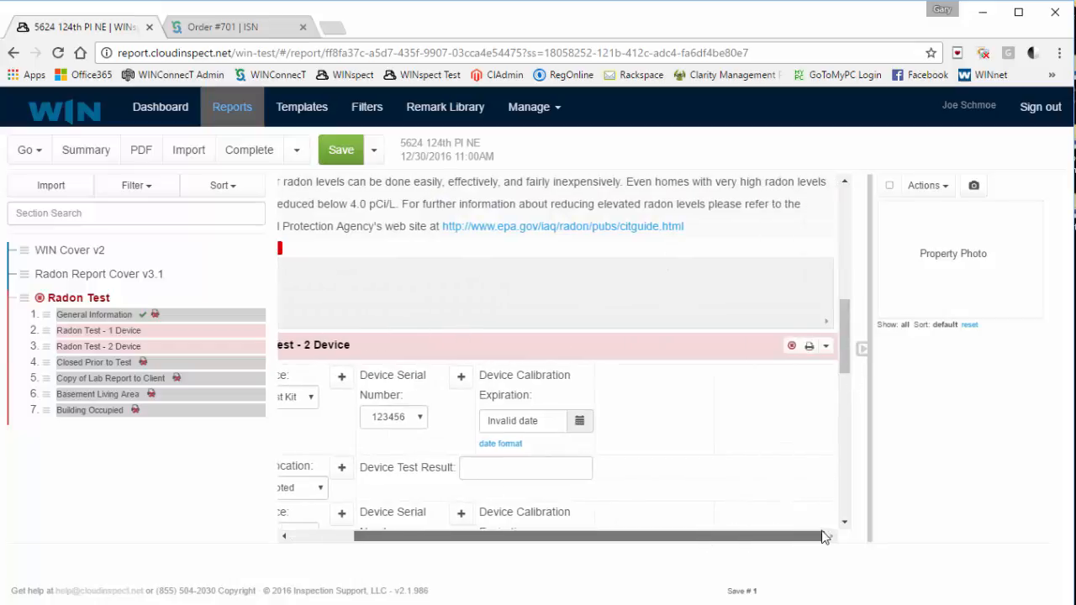
{"action": "left_click", "coordinate": [807, 344]}
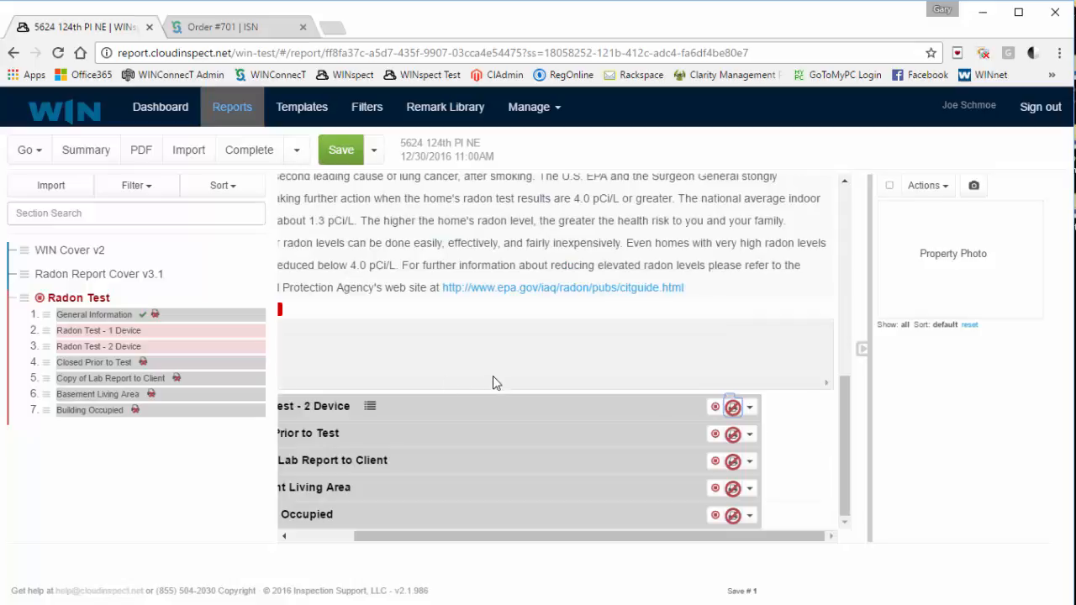
Generate the radon report as a PDF and open the downloaded file.
{"action": "scroll", "coordinate": [493, 377], "scroll_direction": "up", "scroll_amount": 6}
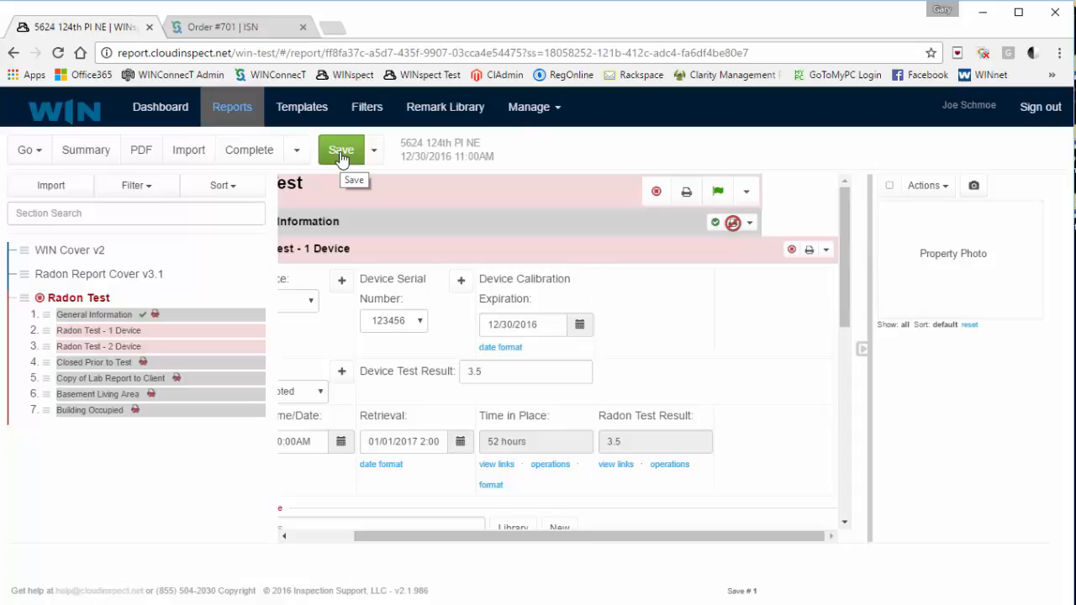
{"action": "left_click", "coordinate": [143, 153]}
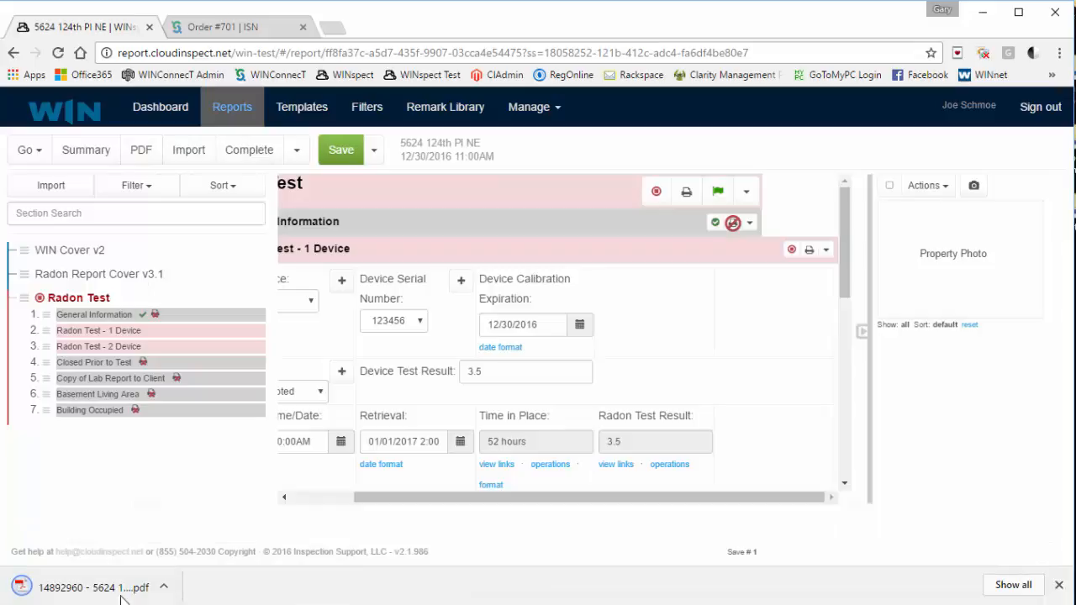
{"action": "left_click", "coordinate": [122, 592]}
Review the PDF's site information, agent details, Radon Test results and remarks, and close it.
{"action": "scroll", "coordinate": [546, 328], "scroll_direction": "down", "scroll_amount": 1}
{"action": "scroll", "coordinate": [546, 328], "scroll_direction": "down", "scroll_amount": 10}
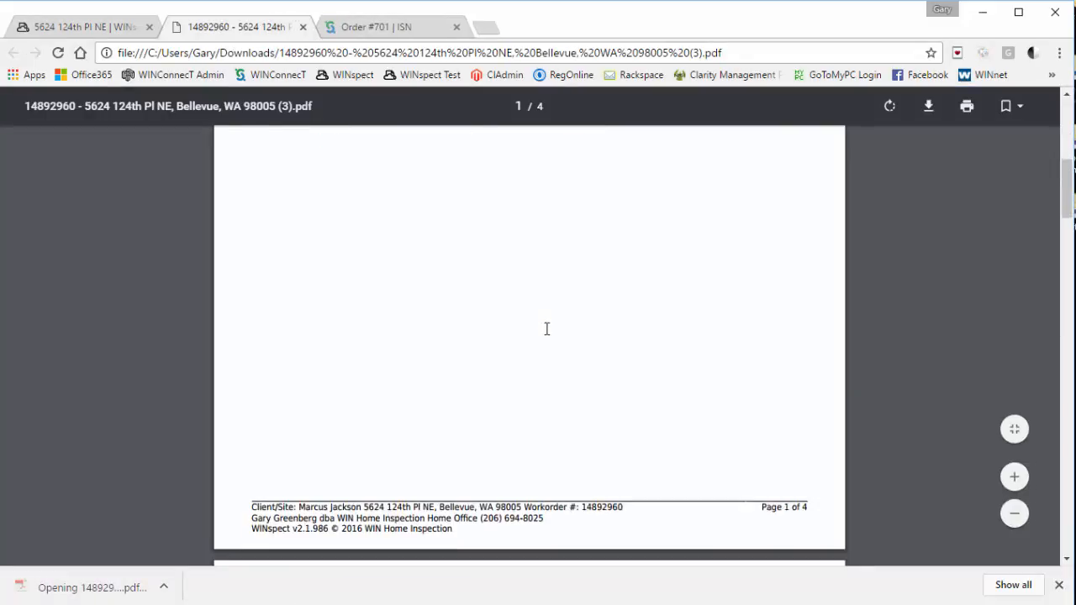
{"action": "scroll", "coordinate": [546, 329], "scroll_direction": "down", "scroll_amount": 2}
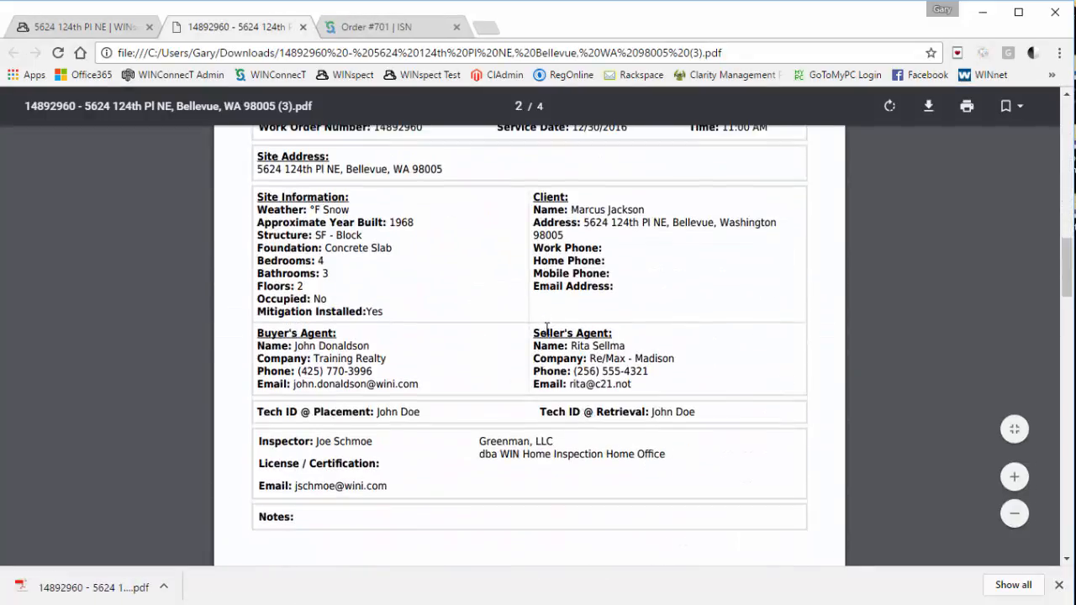
{"action": "scroll", "coordinate": [546, 328], "scroll_direction": "down", "scroll_amount": 10}
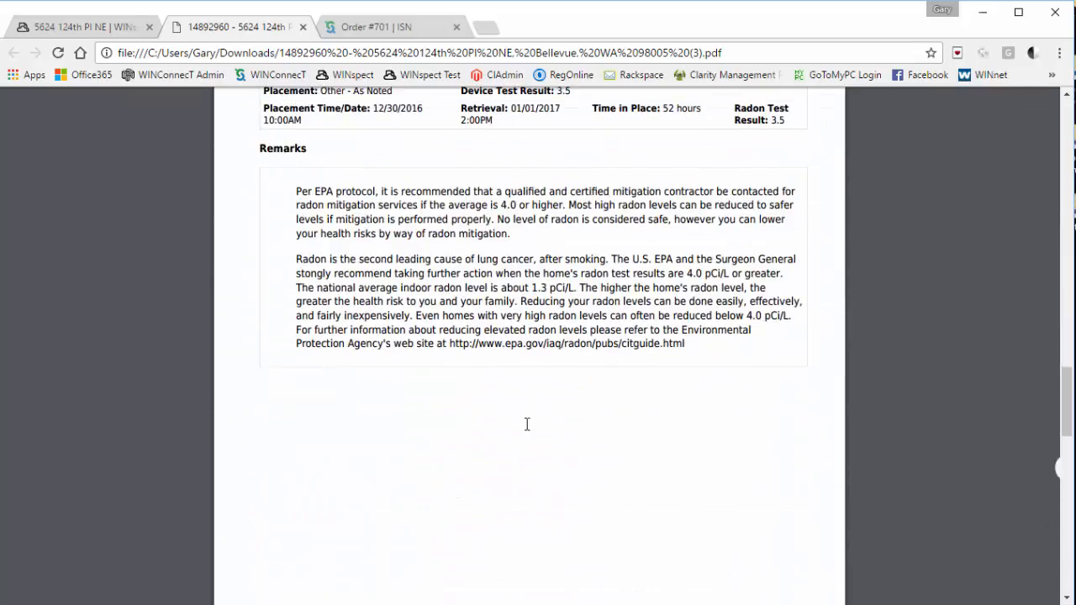
{"action": "scroll", "coordinate": [526, 426], "scroll_direction": "up", "scroll_amount": 2}
{"action": "scroll", "coordinate": [527, 424], "scroll_direction": "up", "scroll_amount": 1}
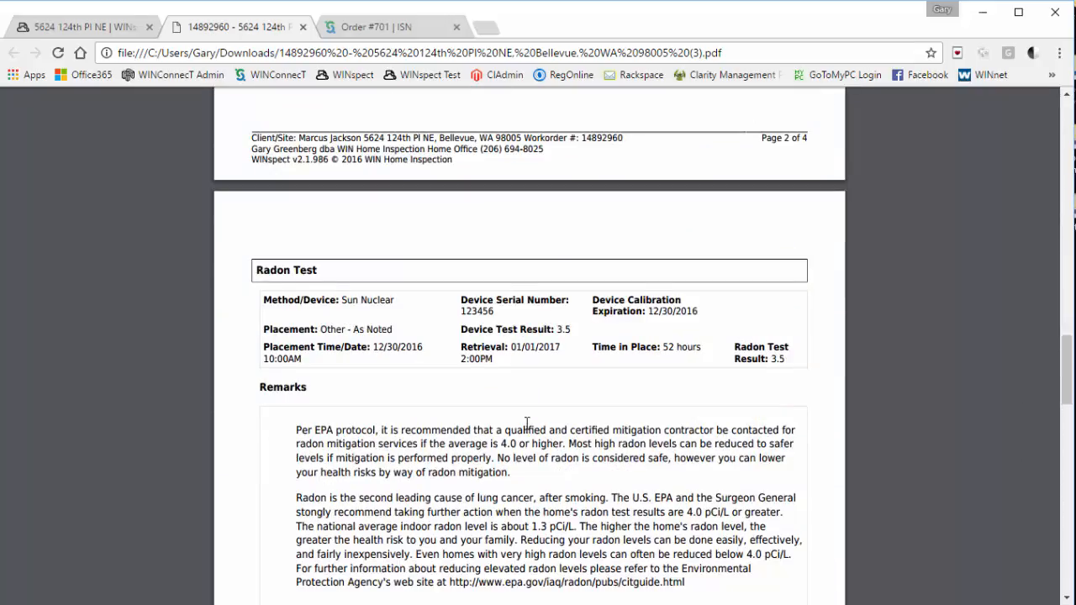
{"action": "scroll", "coordinate": [504, 370], "scroll_direction": "up", "scroll_amount": 4}
{"action": "scroll", "coordinate": [487, 328], "scroll_direction": "up", "scroll_amount": 4}
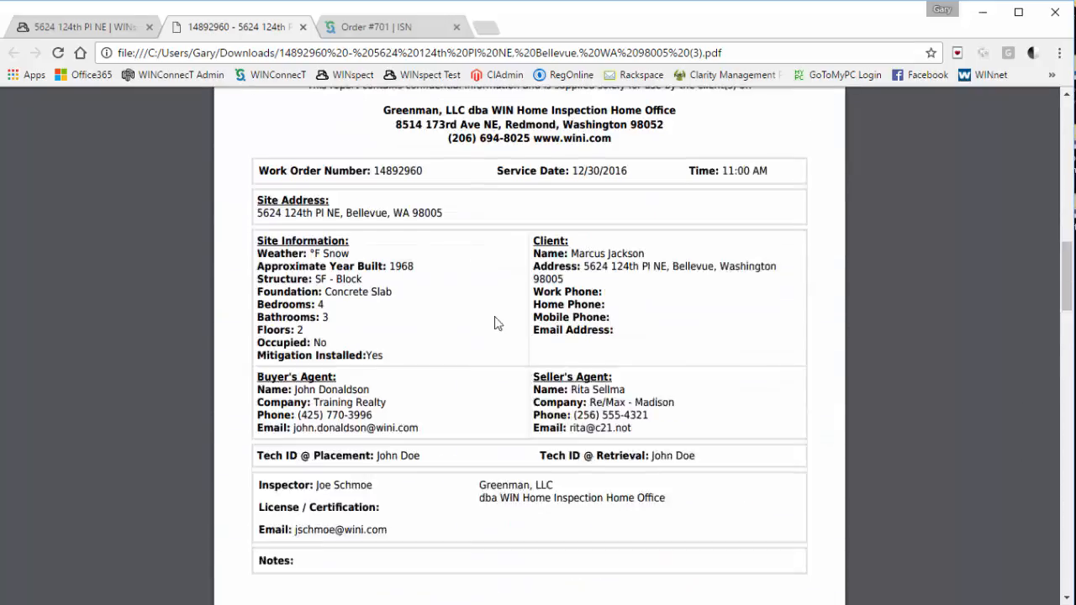
{"action": "scroll", "coordinate": [465, 503], "scroll_direction": "down", "scroll_amount": 3}
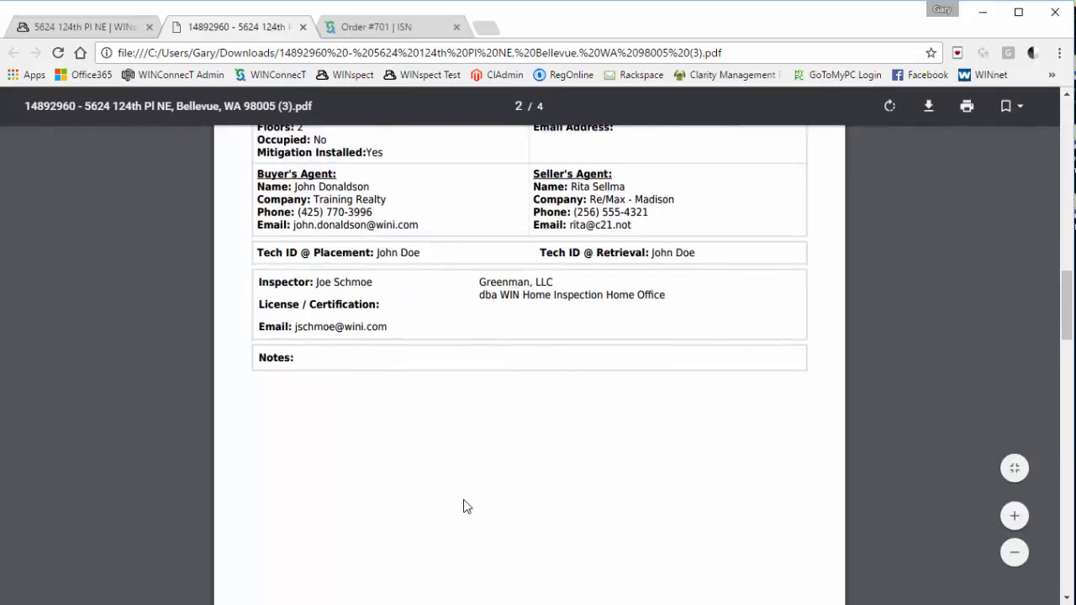
{"action": "scroll", "coordinate": [464, 506], "scroll_direction": "down", "scroll_amount": 6}
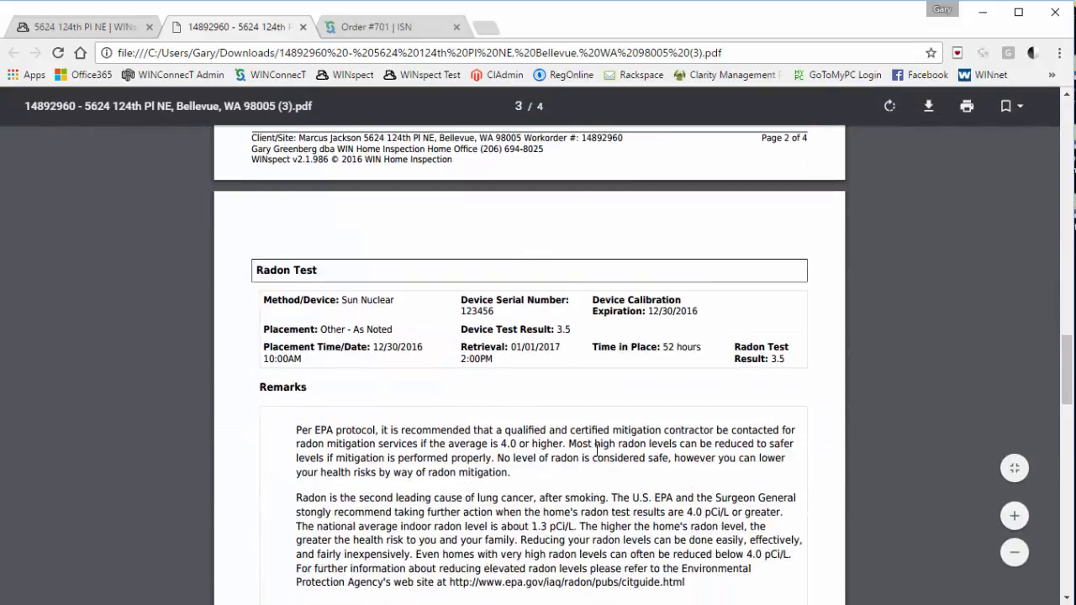
{"action": "scroll", "coordinate": [595, 449], "scroll_direction": "up", "scroll_amount": 8}
{"action": "scroll", "coordinate": [548, 375], "scroll_direction": "down", "scroll_amount": 4}
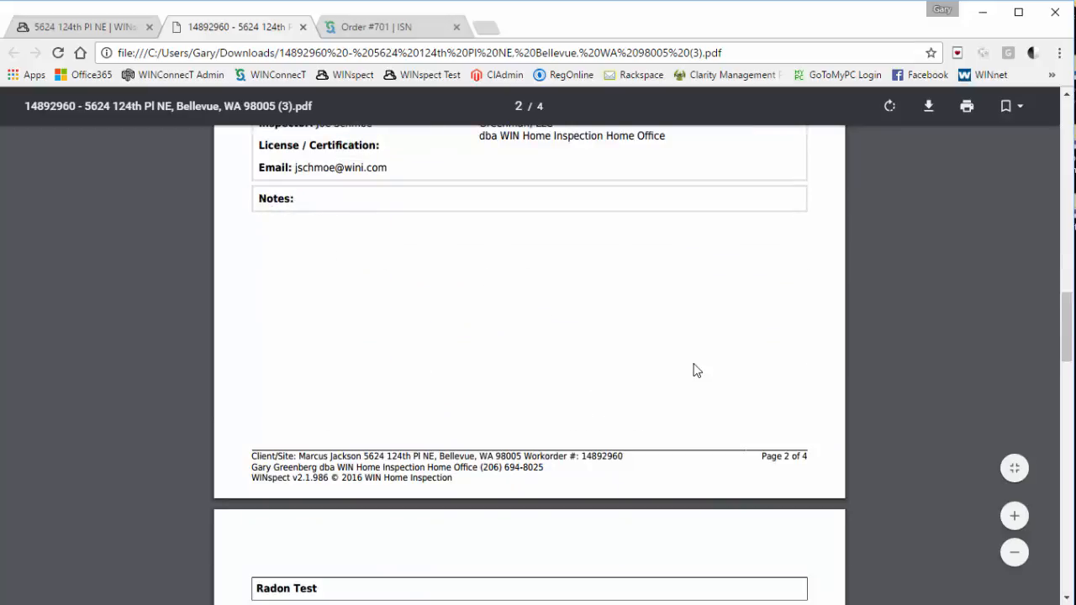
{"action": "scroll", "coordinate": [629, 367], "scroll_direction": "down", "scroll_amount": 5}
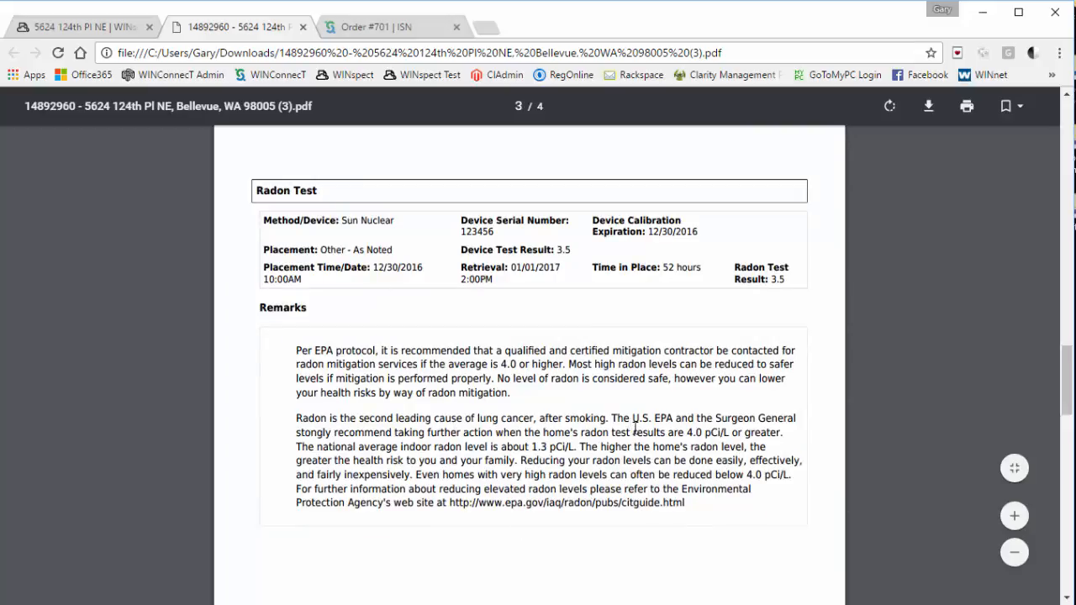
{"action": "scroll", "coordinate": [634, 429], "scroll_direction": "up", "scroll_amount": 3}
{"action": "left_click", "coordinate": [303, 27]}
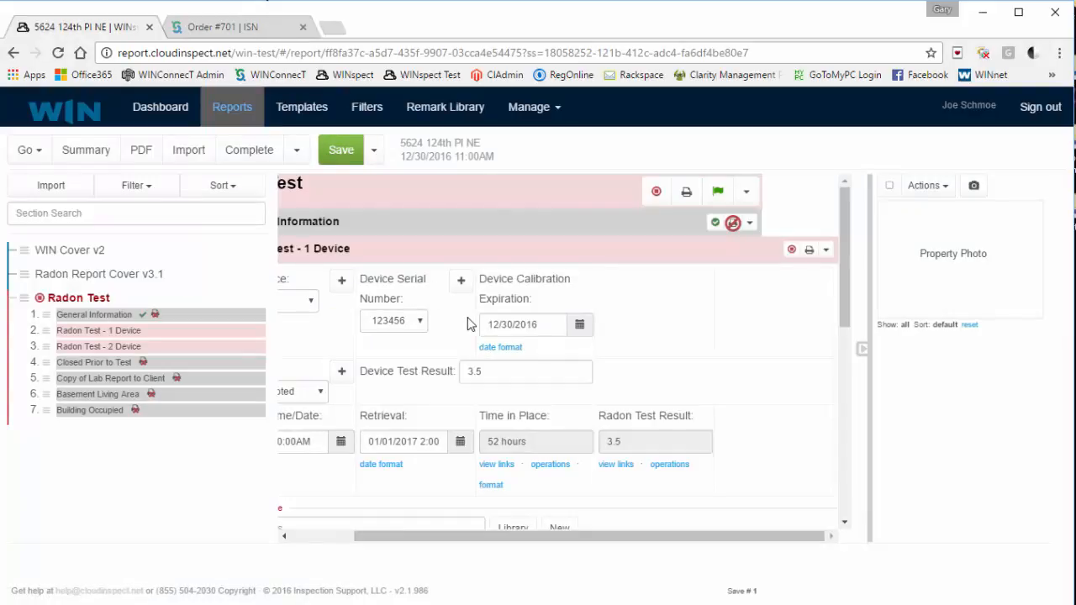
{"action": "left_click", "coordinate": [231, 111]}
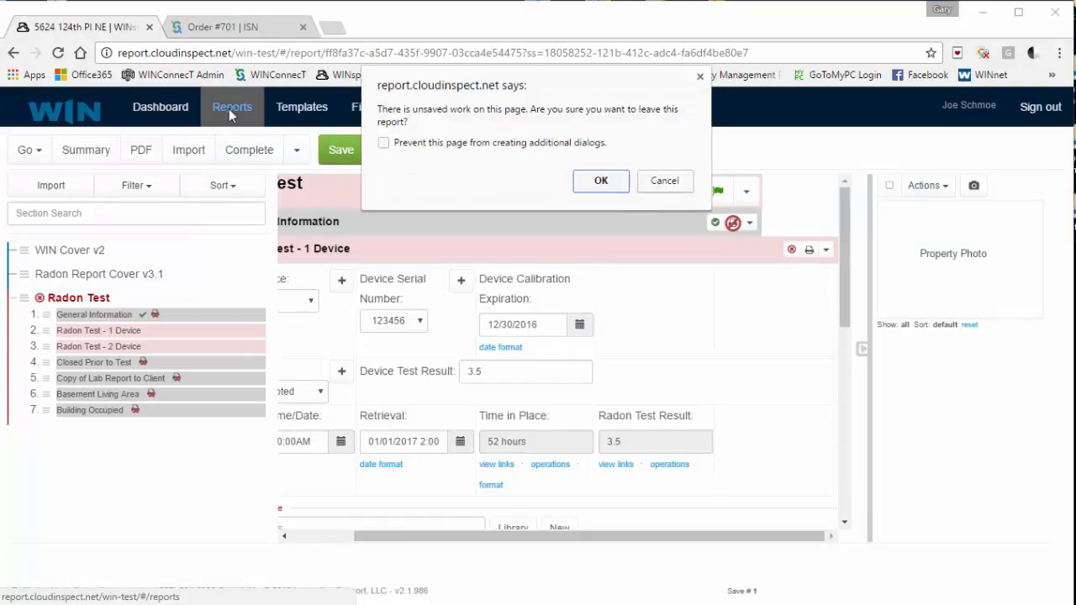
{"action": "left_click", "coordinate": [664, 180]}
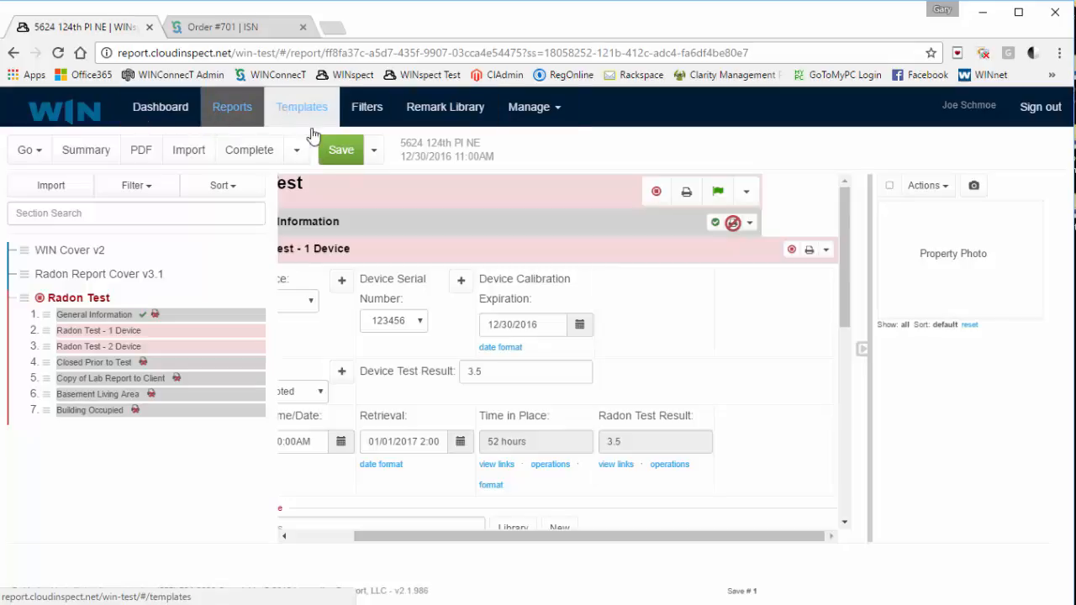
{"action": "left_click", "coordinate": [159, 107]}
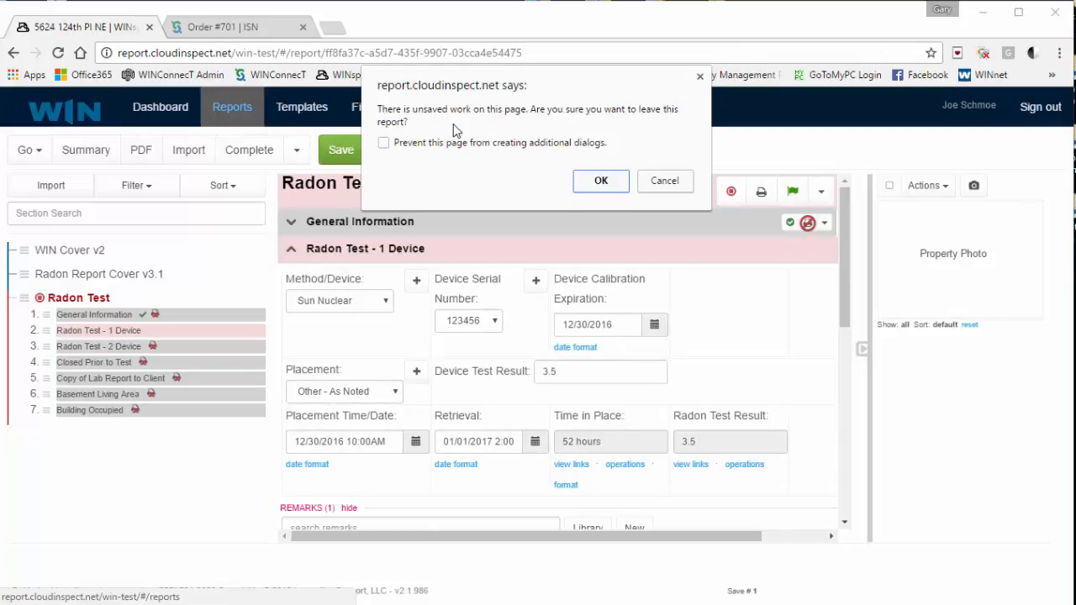
{"action": "left_click", "coordinate": [651, 185]}
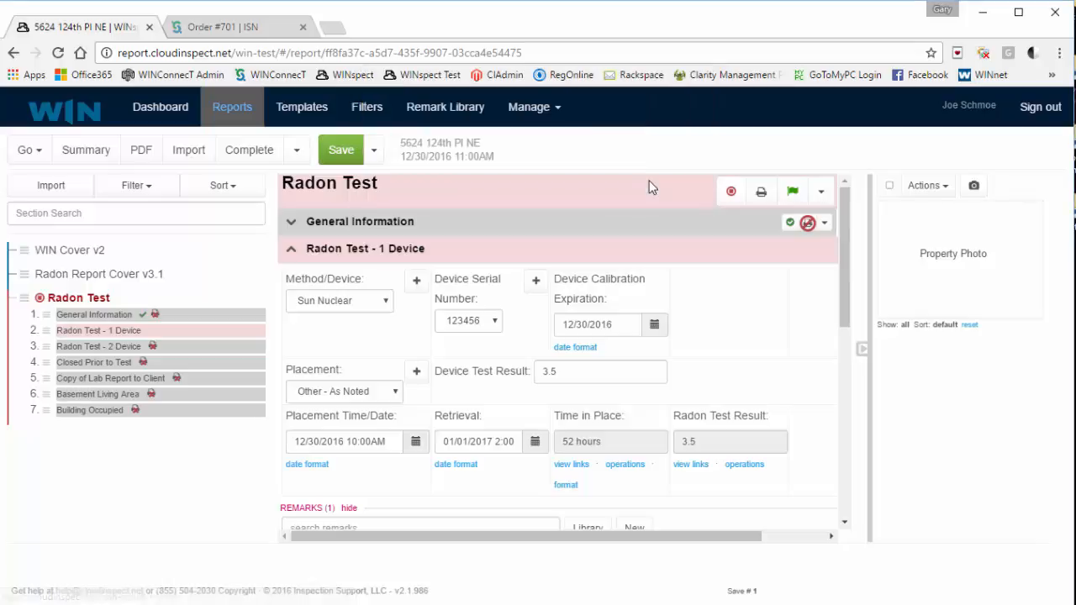
Save the radon report and open the WIN Structure Extended Full Home report for the same inspection.
{"action": "left_click", "coordinate": [342, 151]}
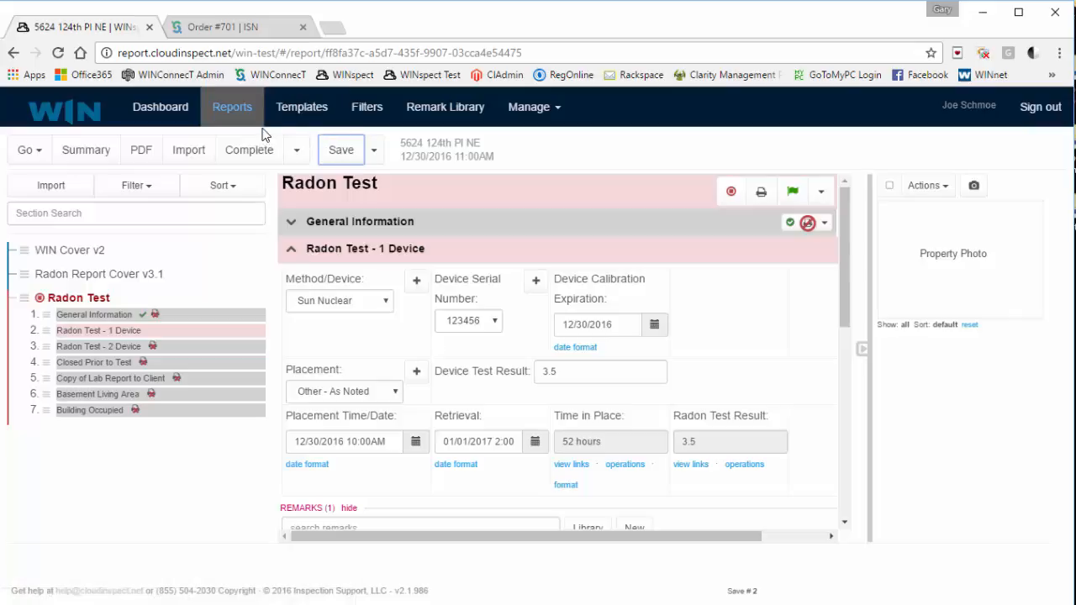
{"action": "left_click", "coordinate": [224, 113]}
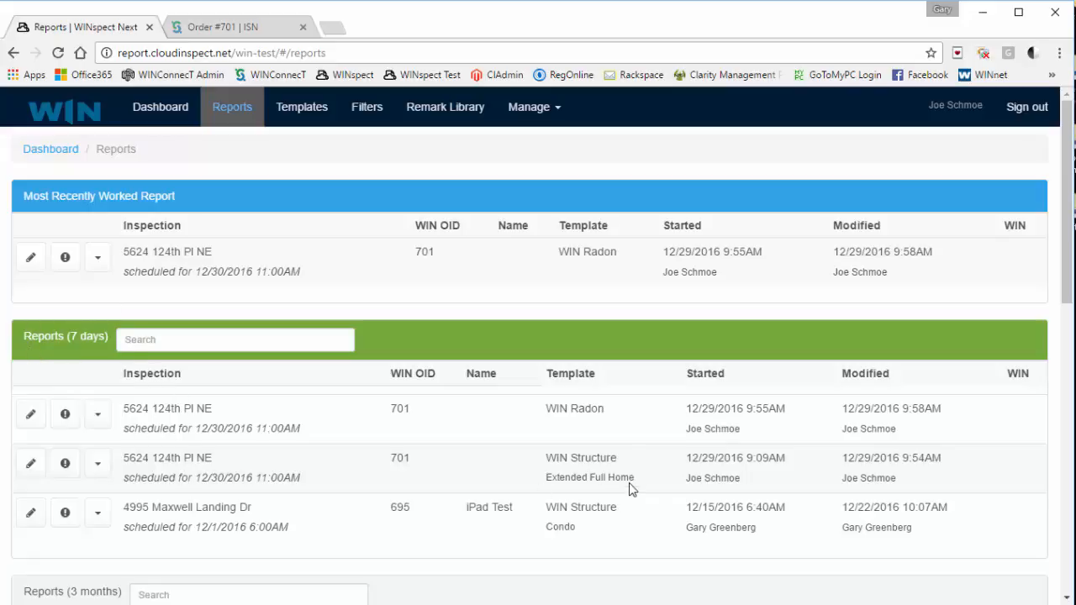
{"action": "left_click", "coordinate": [31, 467]}
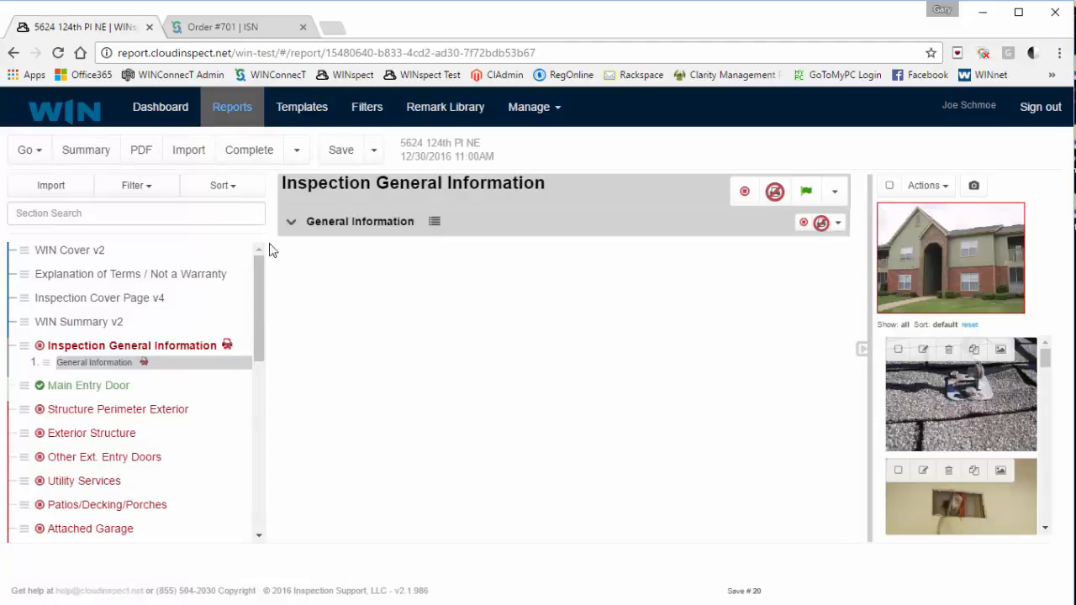
Complete the structure report by submitting it to WIN as a report, and close the submission dialog.
{"action": "left_click", "coordinate": [250, 150]}
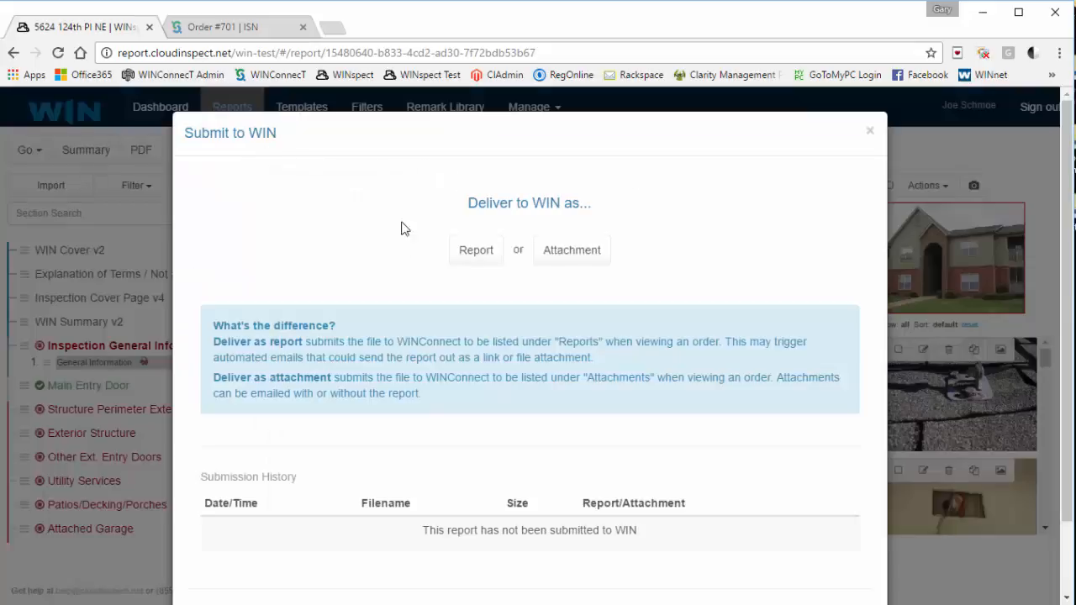
{"action": "left_click", "coordinate": [477, 255]}
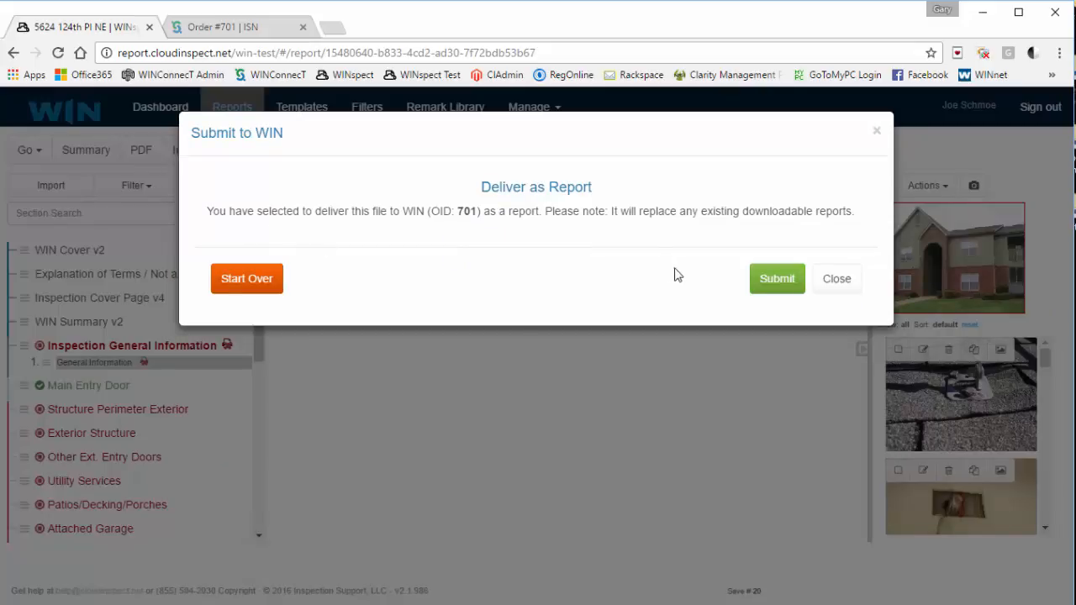
{"action": "left_click", "coordinate": [780, 281]}
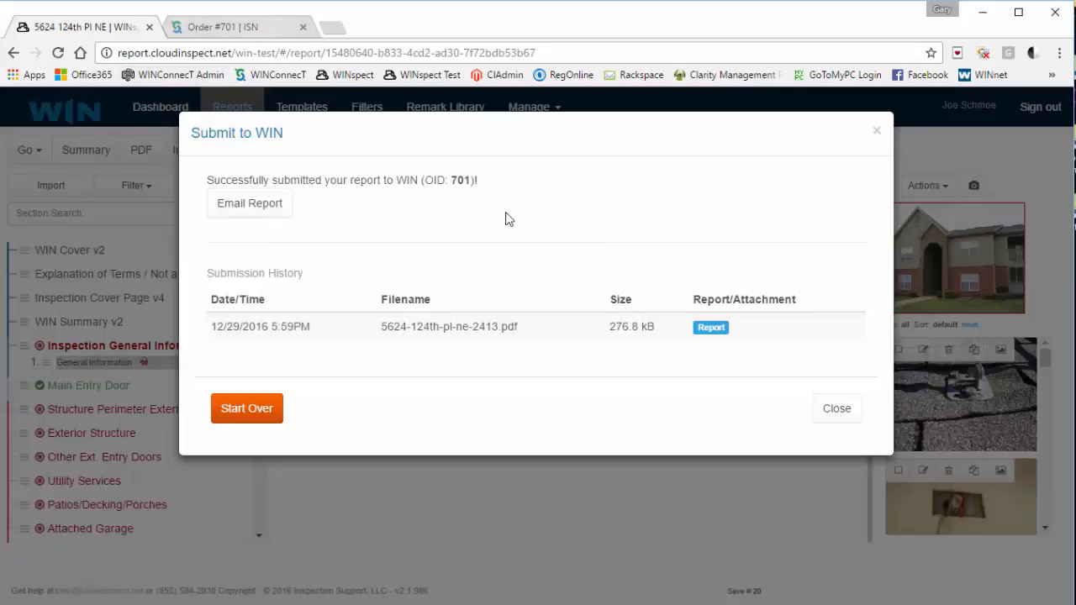
{"action": "left_click", "coordinate": [829, 411]}
Switch to the WINConnecT order, refresh it and examine the email events for the client follow-up and report links.
{"action": "left_click", "coordinate": [234, 34]}
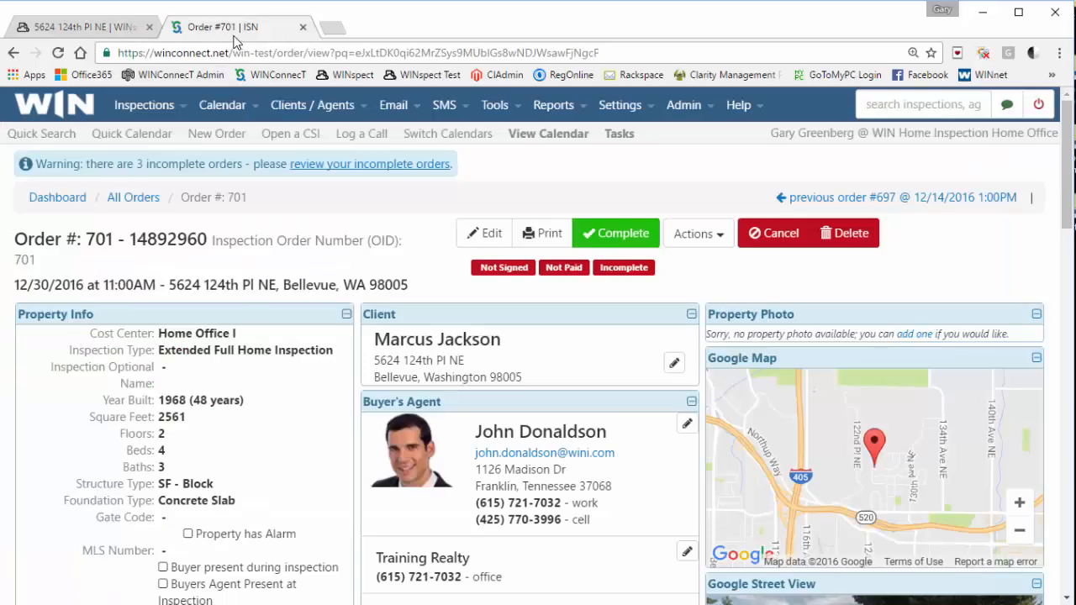
{"action": "scroll", "coordinate": [674, 336], "scroll_direction": "down", "scroll_amount": 3}
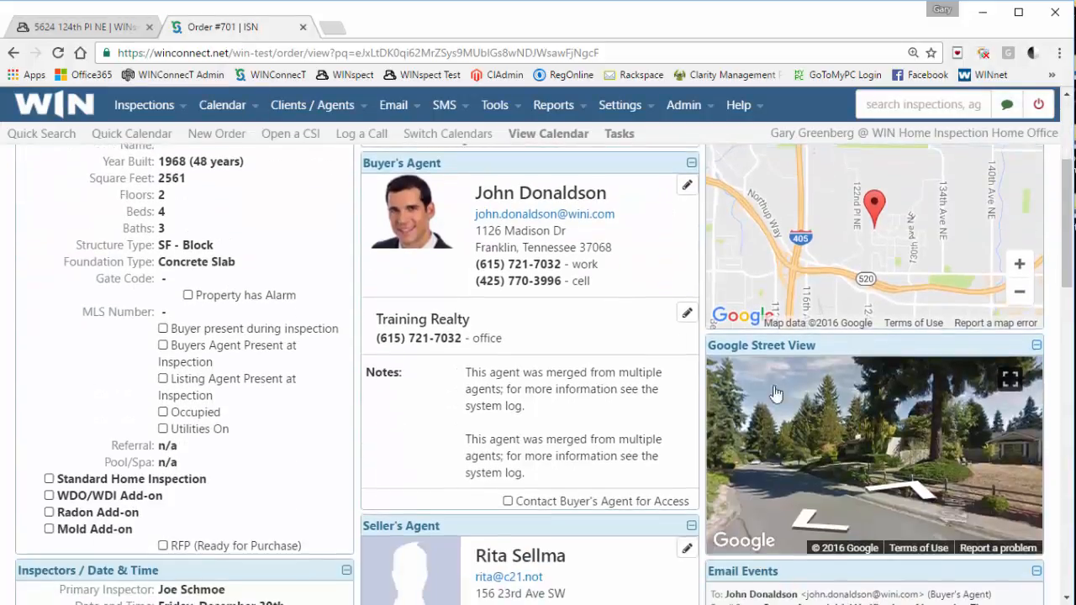
{"action": "scroll", "coordinate": [630, 404], "scroll_direction": "down", "scroll_amount": 4}
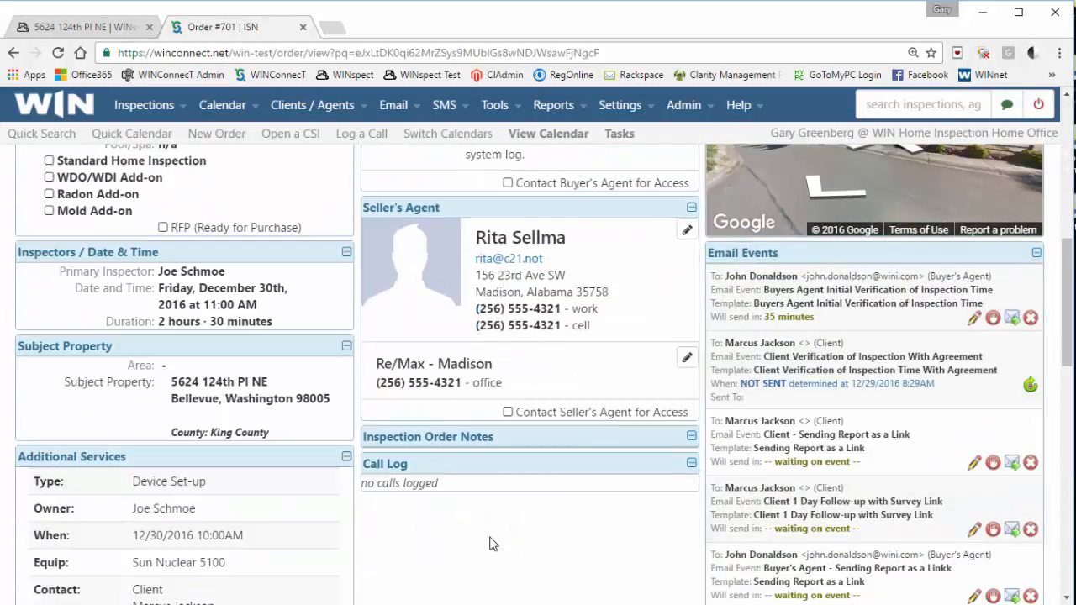
{"action": "key", "text": "F5"}
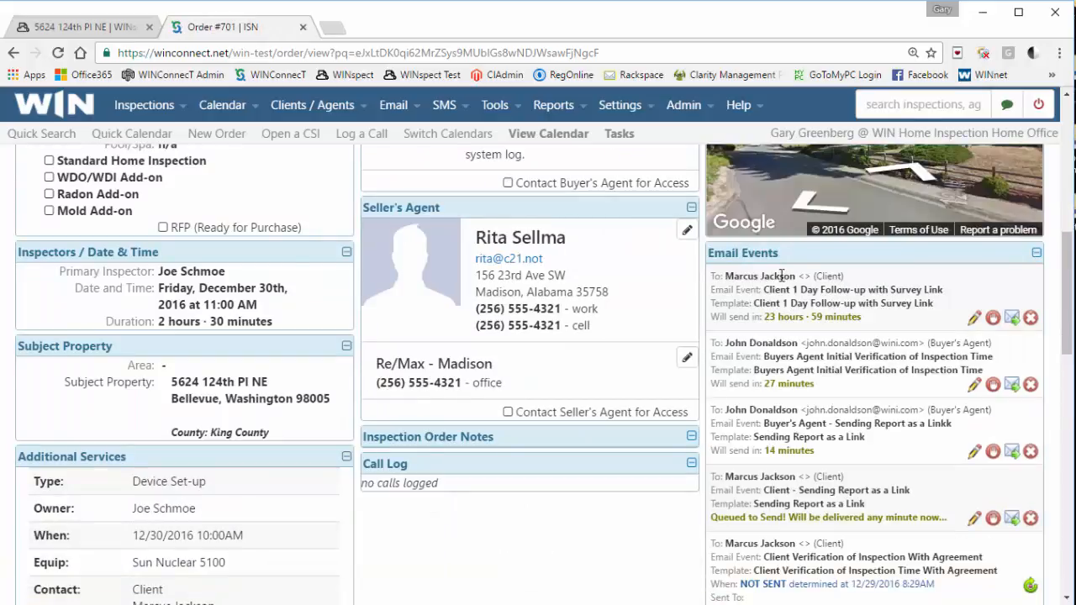
{"action": "left_click_drag", "start_coordinate": [760, 289], "coordinate": [866, 293]}
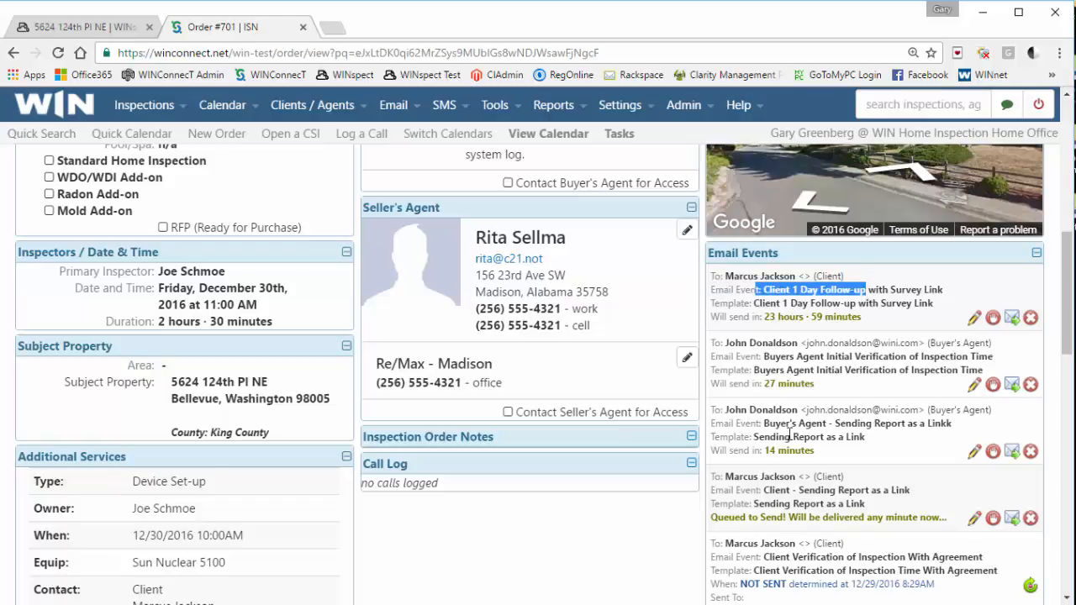
{"action": "left_click_drag", "start_coordinate": [759, 424], "coordinate": [875, 424]}
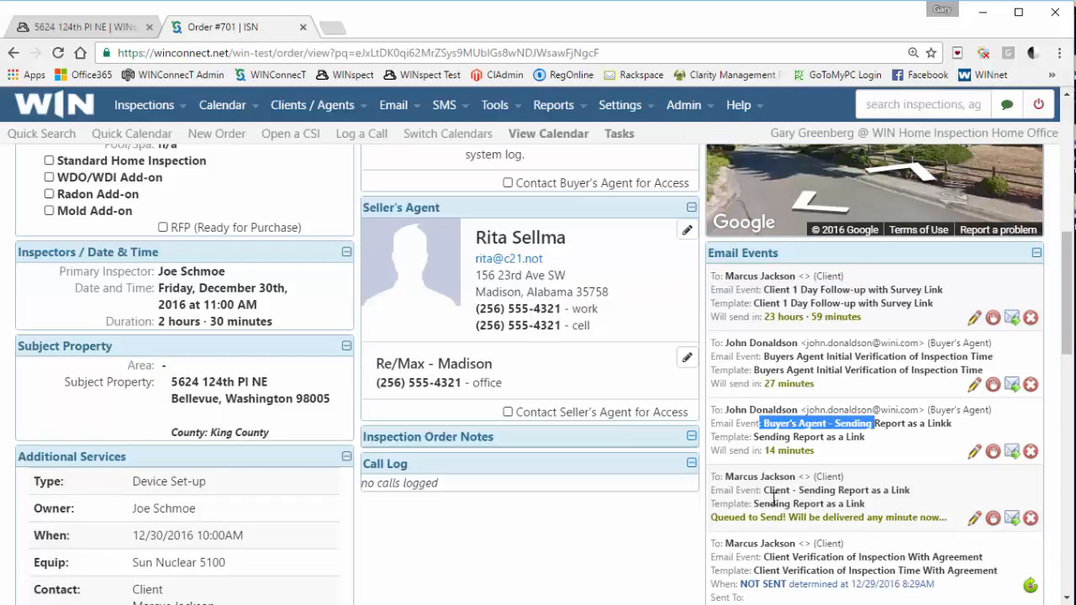
{"action": "left_click_drag", "start_coordinate": [756, 490], "coordinate": [908, 490]}
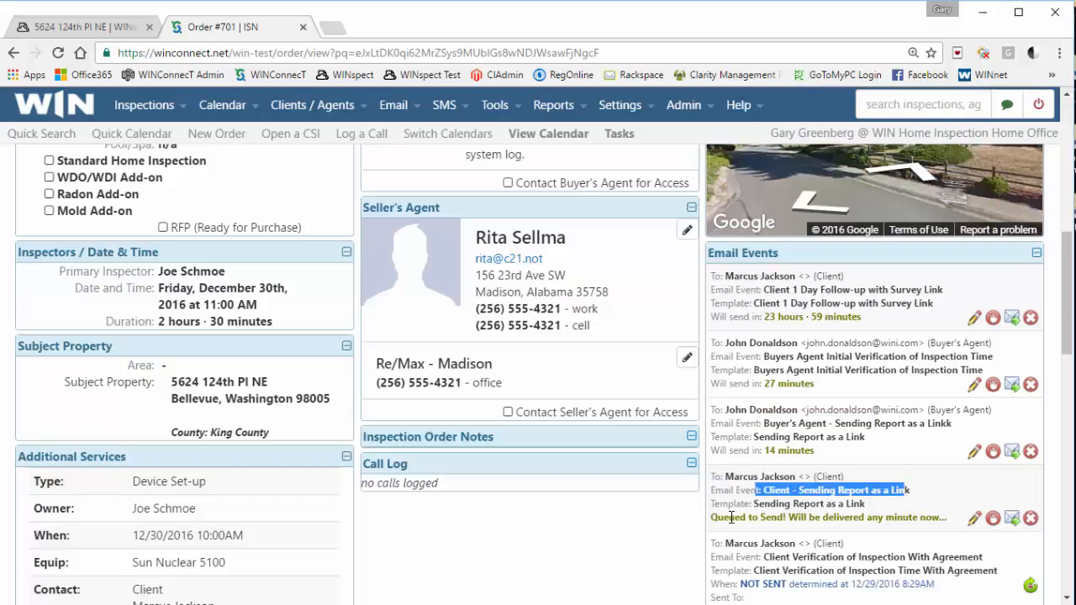
{"action": "left_click_drag", "start_coordinate": [730, 517], "coordinate": [801, 519]}
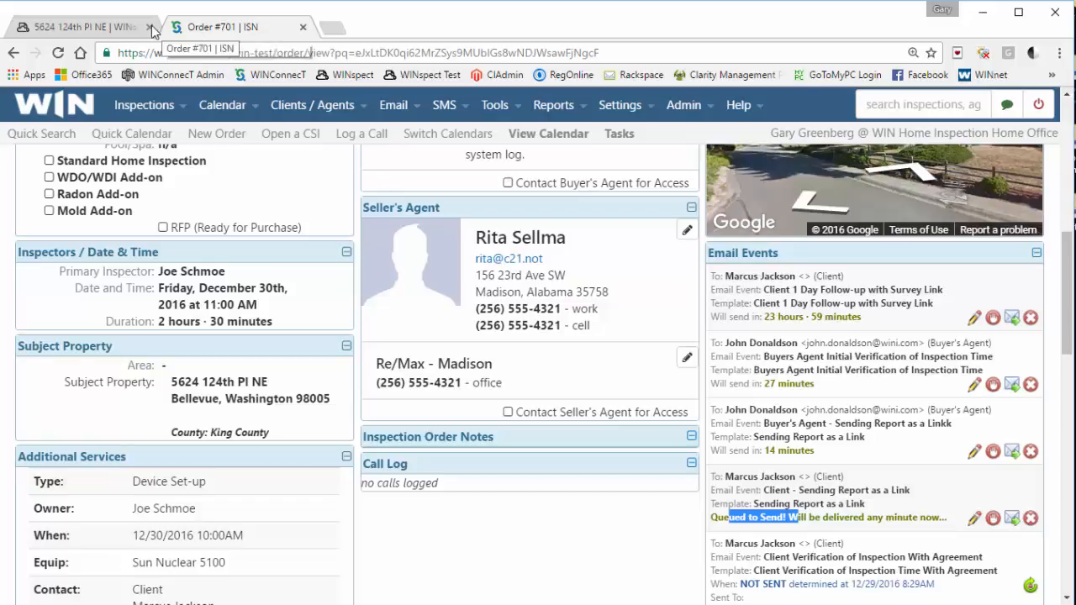
Switch back to WINspect and open the most recently worked WIN Radon report for editing.
{"action": "left_click", "coordinate": [99, 27]}
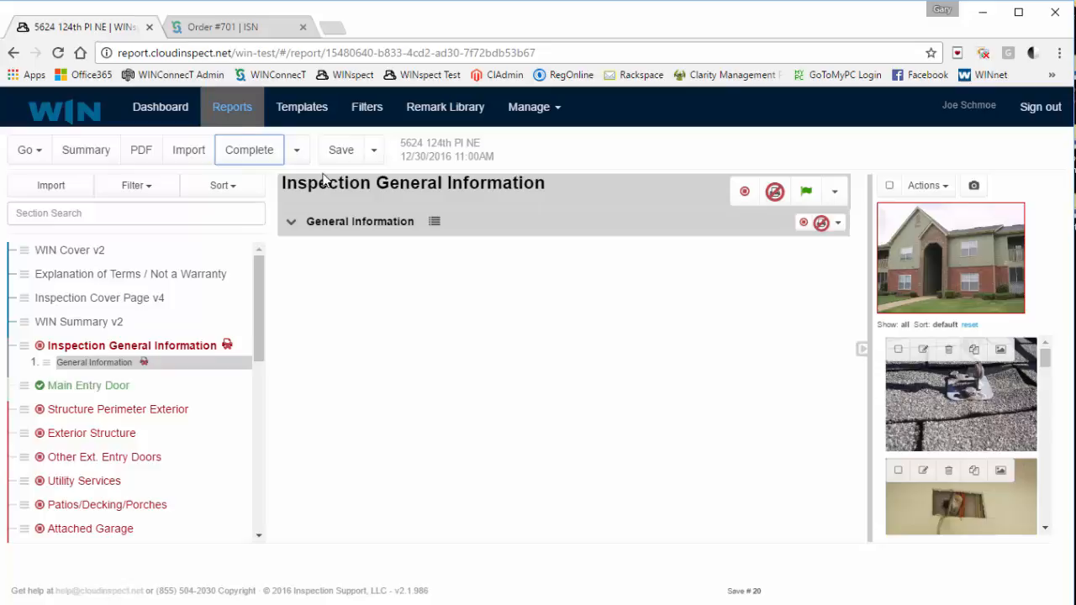
{"action": "left_click", "coordinate": [237, 119]}
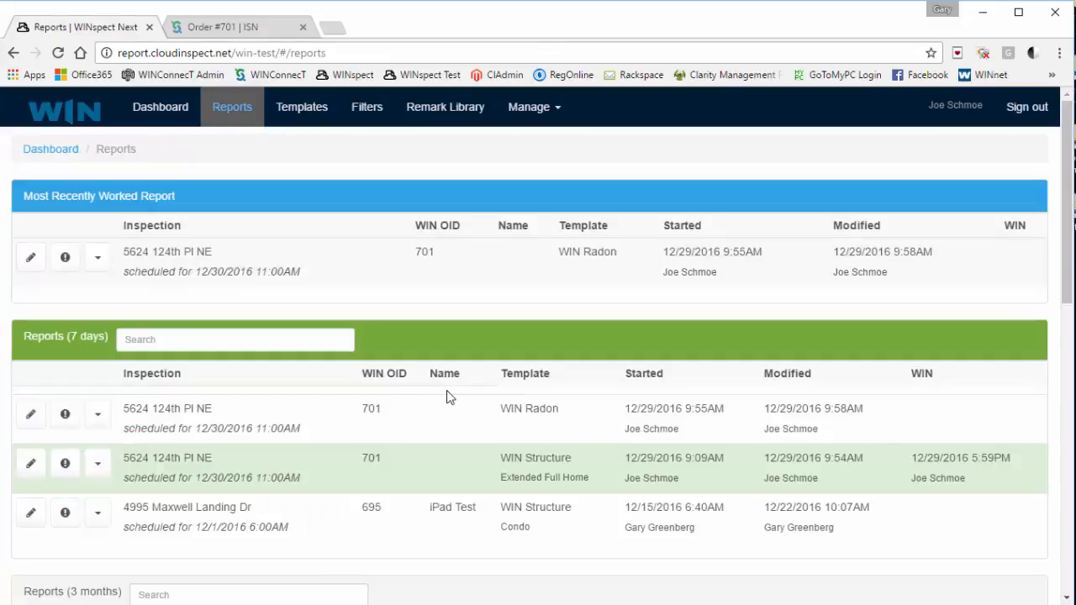
{"action": "left_click", "coordinate": [30, 257]}
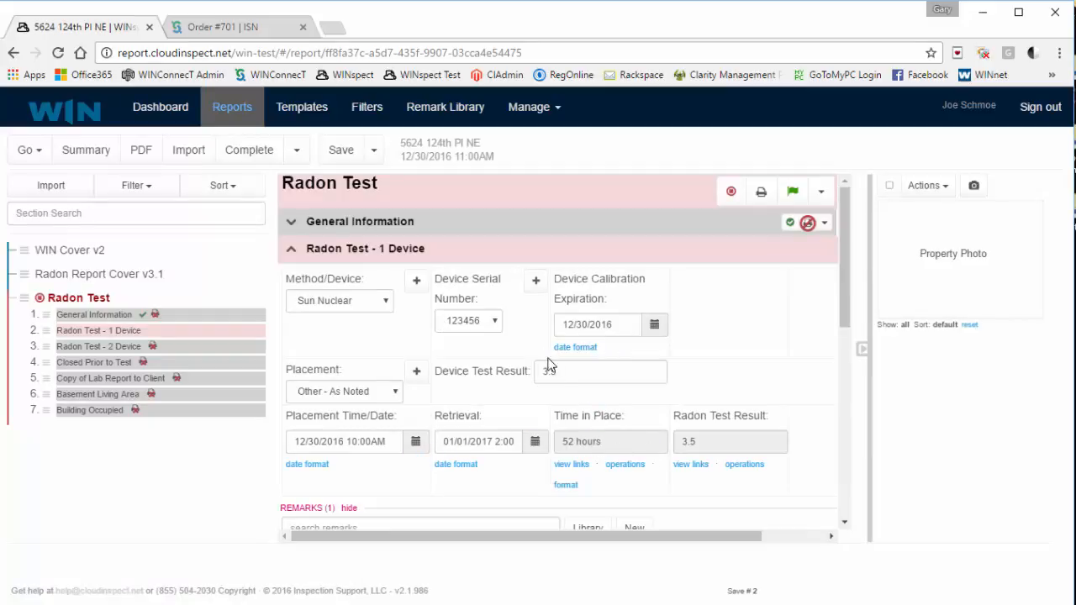
Complete the radon report by submitting it to WIN as a non-private attachment.
{"action": "left_click", "coordinate": [251, 151]}
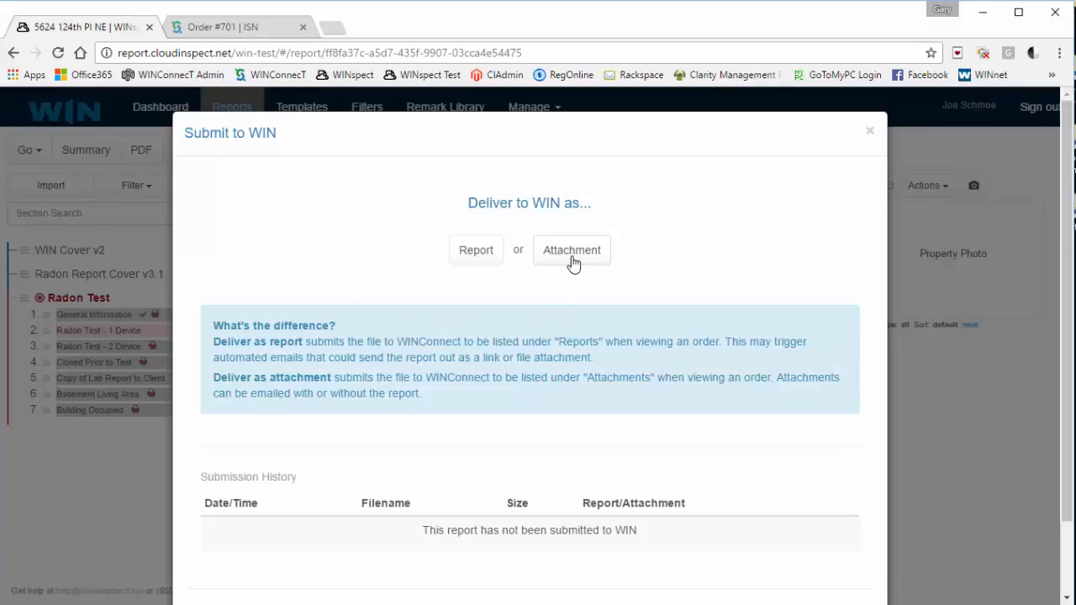
{"action": "left_click", "coordinate": [572, 261]}
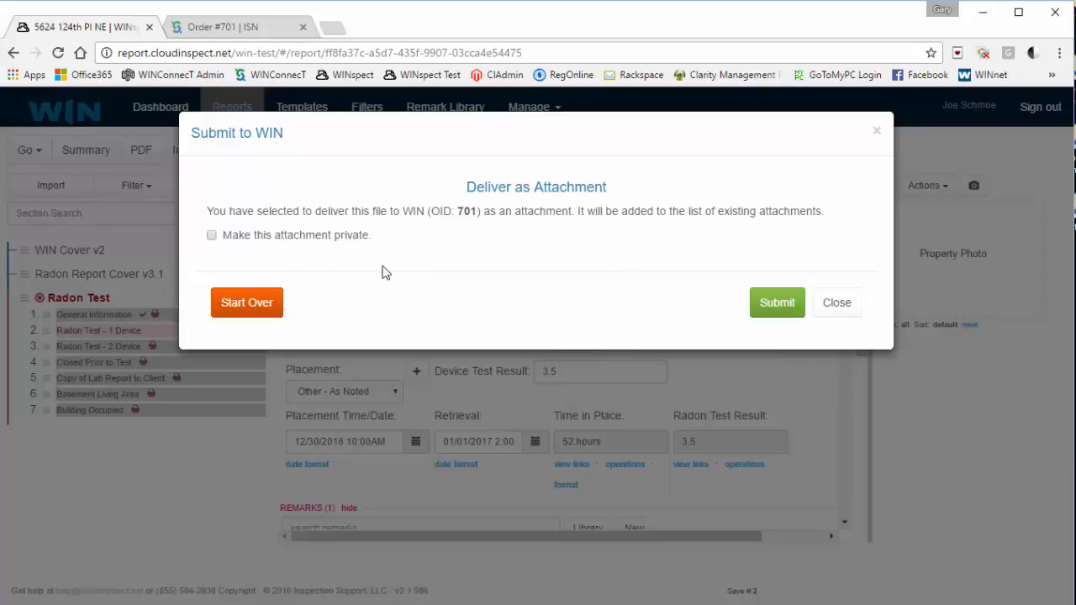
{"action": "left_click", "coordinate": [770, 310]}
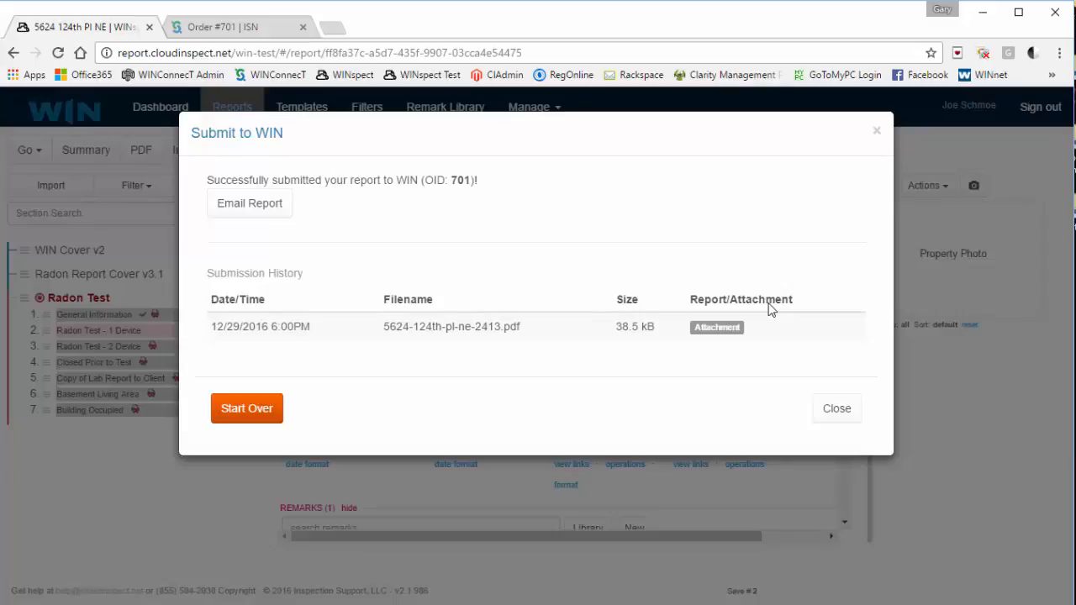
Start a report email from the submission dialog and add the client and the buyer's agent as recipients.
{"action": "left_click", "coordinate": [244, 215]}
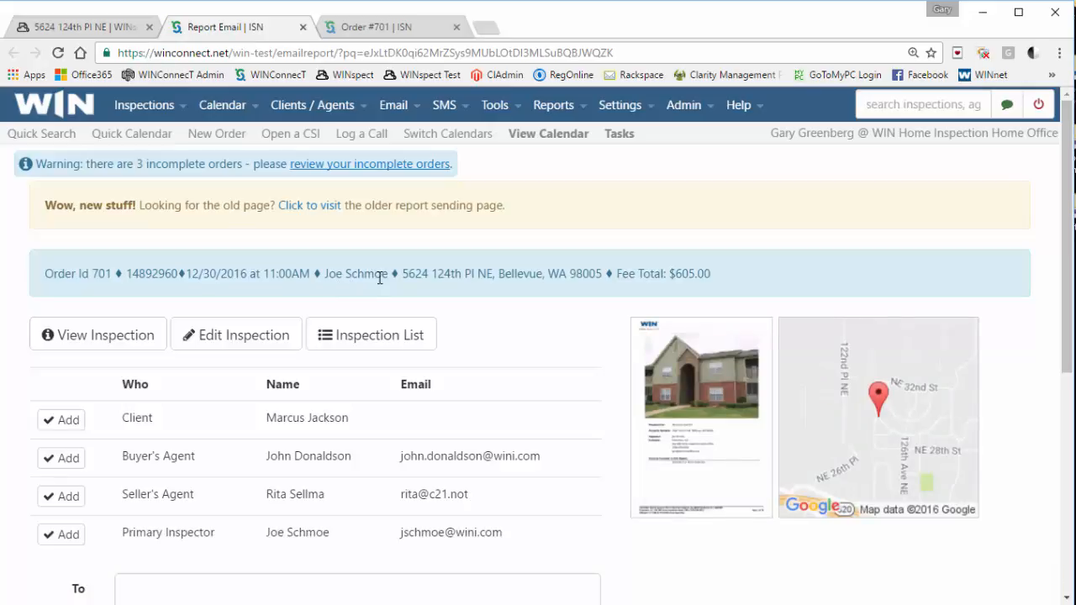
{"action": "left_click", "coordinate": [60, 420]}
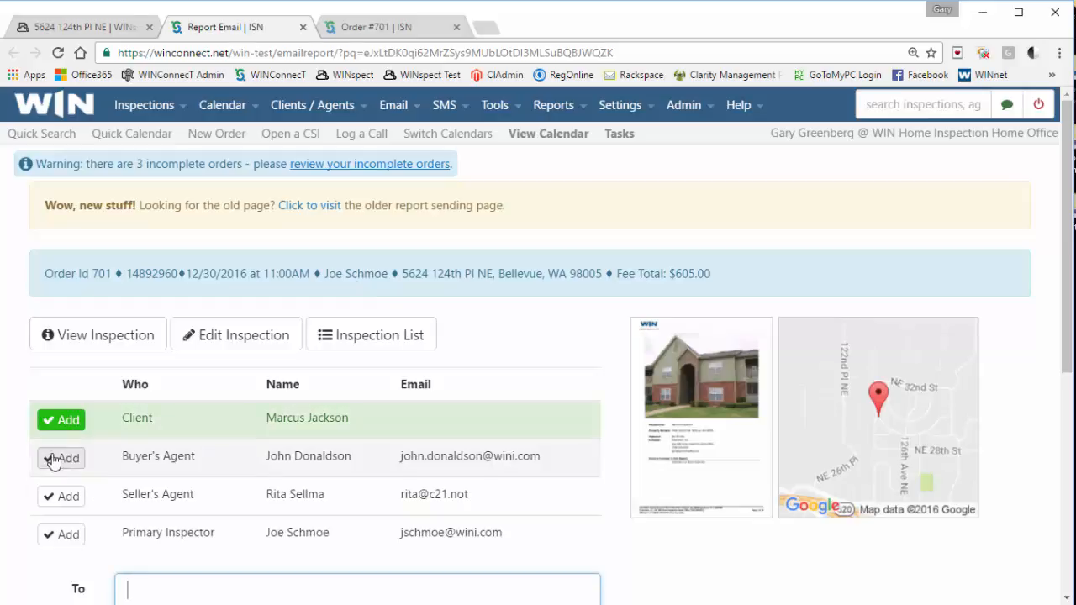
{"action": "left_click", "coordinate": [60, 458]}
Write the email message "Hi there, I have uploaded the Radon test results" with a blank line after the greeting.
{"action": "scroll", "coordinate": [314, 484], "scroll_direction": "down", "scroll_amount": 2}
{"action": "scroll", "coordinate": [315, 484], "scroll_direction": "down", "scroll_amount": 1}
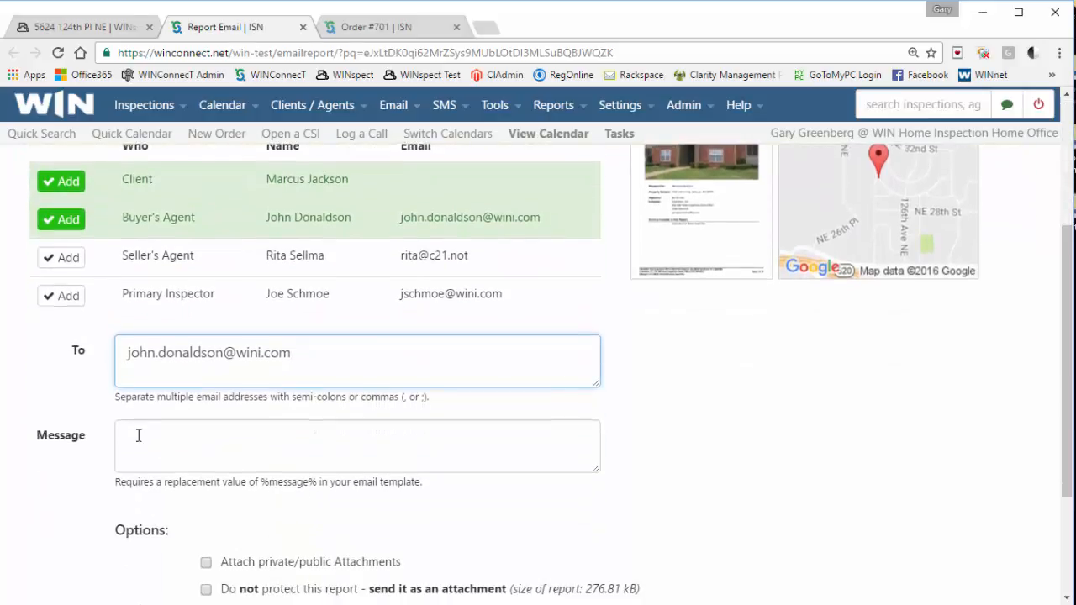
{"action": "left_click", "coordinate": [138, 436]}
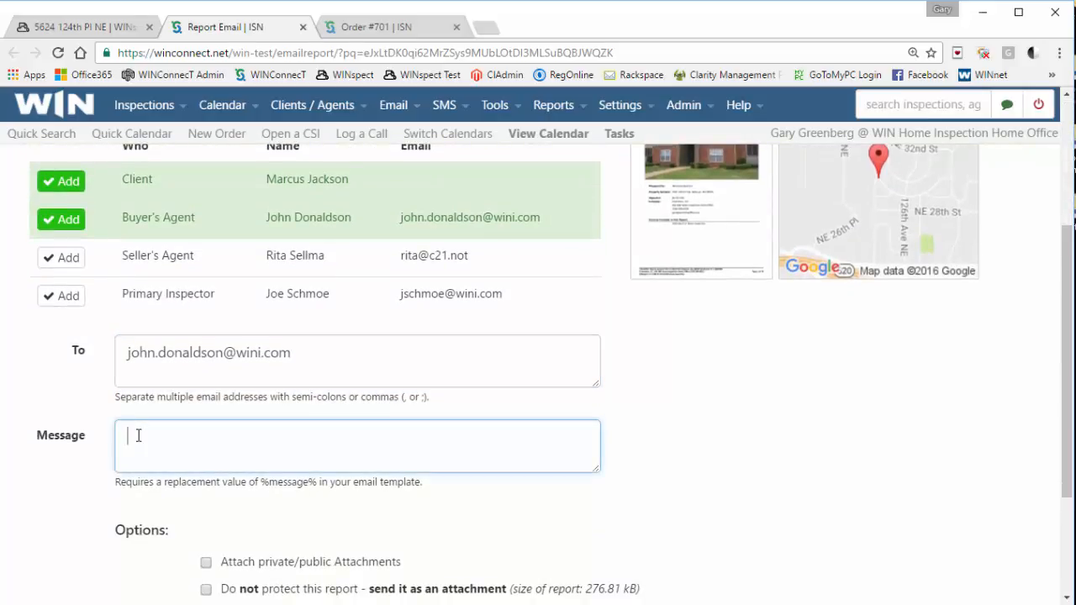
{"action": "type", "text": "Hi there,"}
{"action": "key", "text": "Return"}
{"action": "key", "text": "Return"}
{"action": "type", "text": "I ha"}
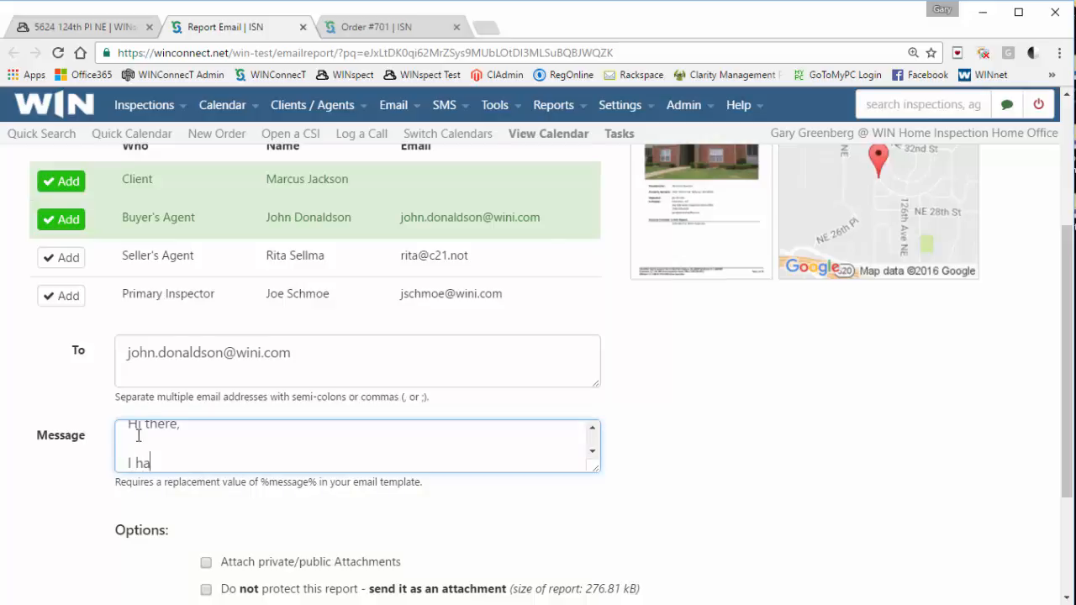
{"action": "type", "text": "ve uploaded the Rad"}
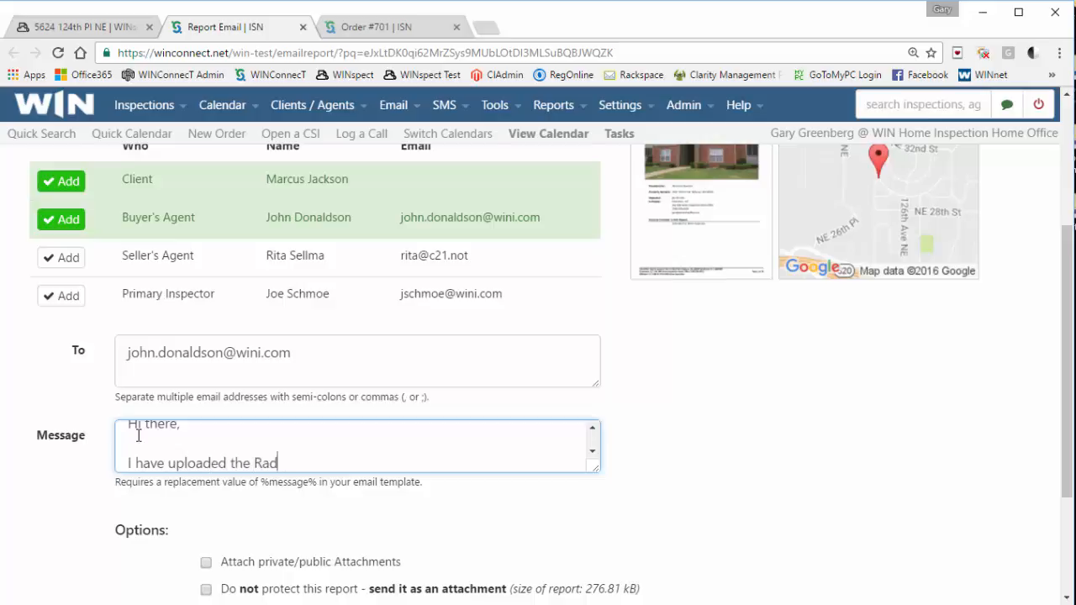
{"action": "type", "text": "on test results"}
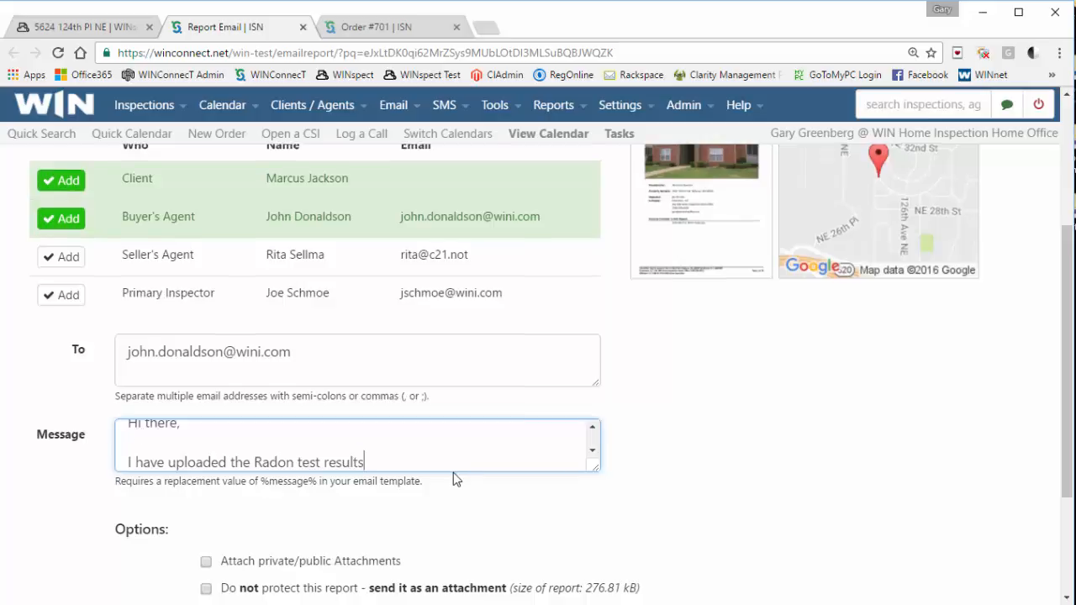
Send the report email and close the email page.
{"action": "scroll", "coordinate": [453, 472], "scroll_direction": "down", "scroll_amount": 2}
{"action": "left_click", "coordinate": [138, 475]}
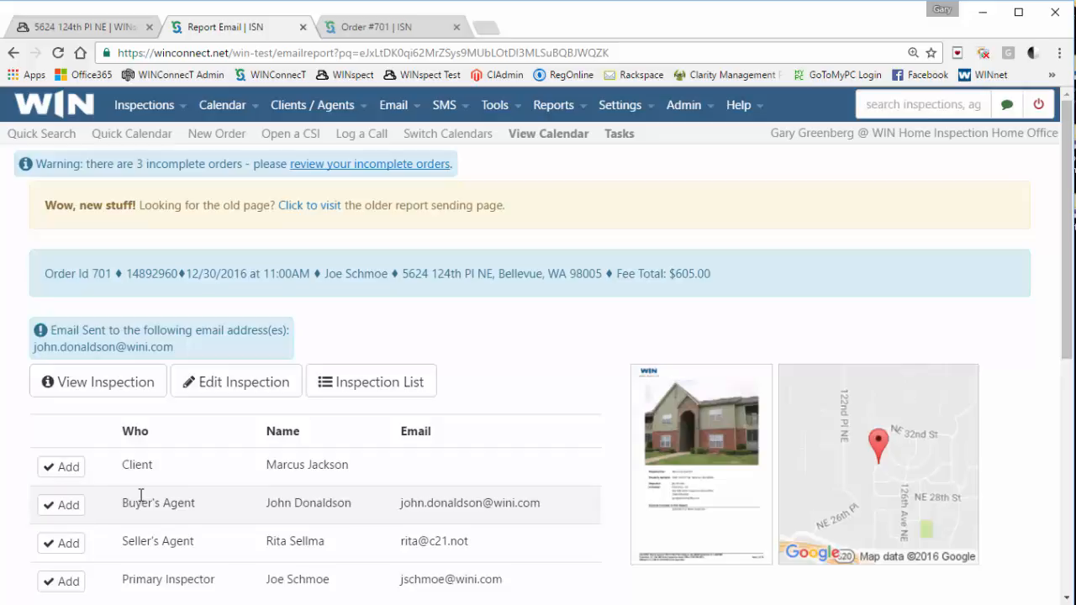
{"action": "left_click", "coordinate": [302, 26]}
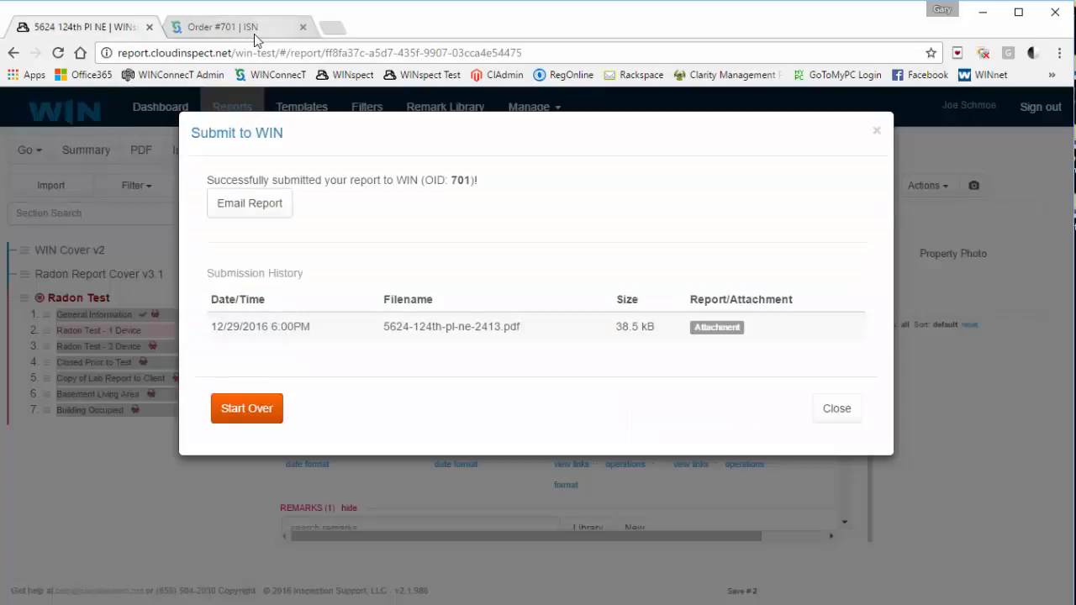
Switch to the WINConnecT order, refresh it and examine the inspection reports, attachments, email events, order notes and report email history.
{"action": "left_click", "coordinate": [254, 35]}
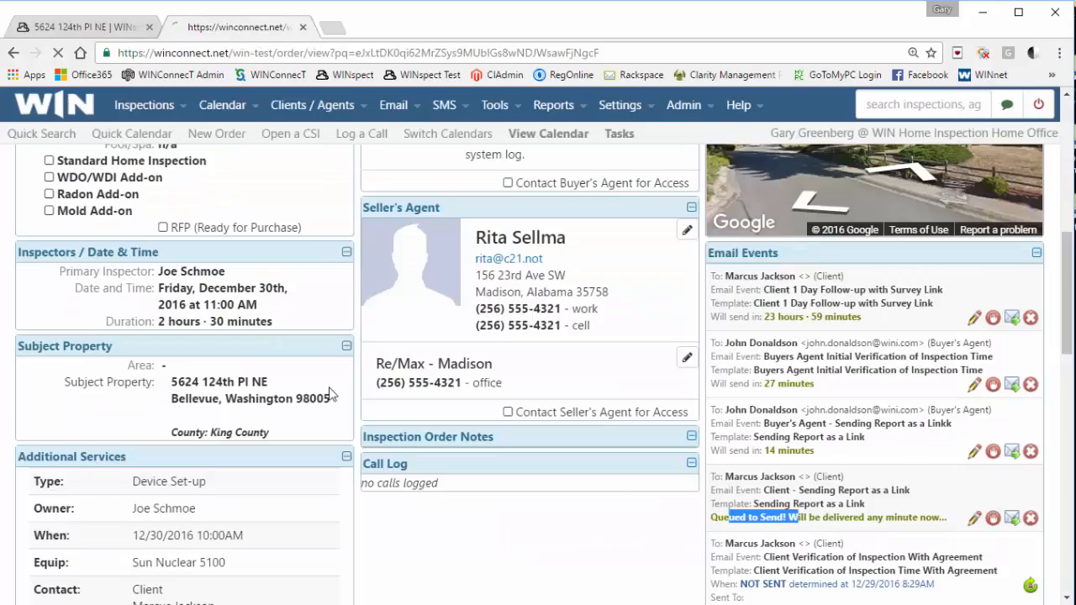
{"action": "scroll", "coordinate": [483, 434], "scroll_direction": "down", "scroll_amount": 2}
{"action": "scroll", "coordinate": [482, 434], "scroll_direction": "down", "scroll_amount": 10}
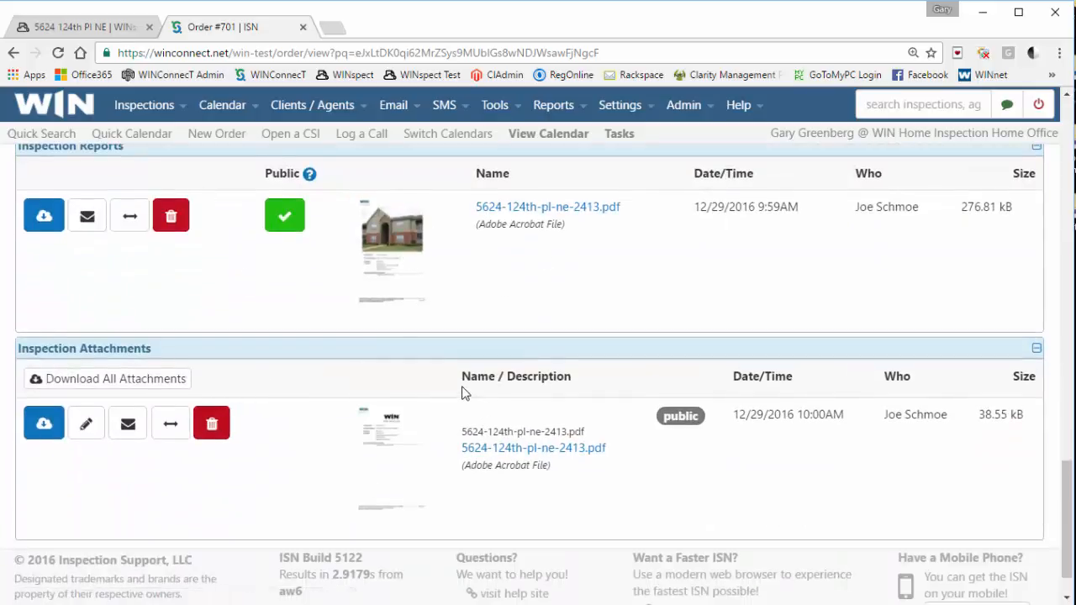
{"action": "scroll", "coordinate": [547, 476], "scroll_direction": "up", "scroll_amount": 5}
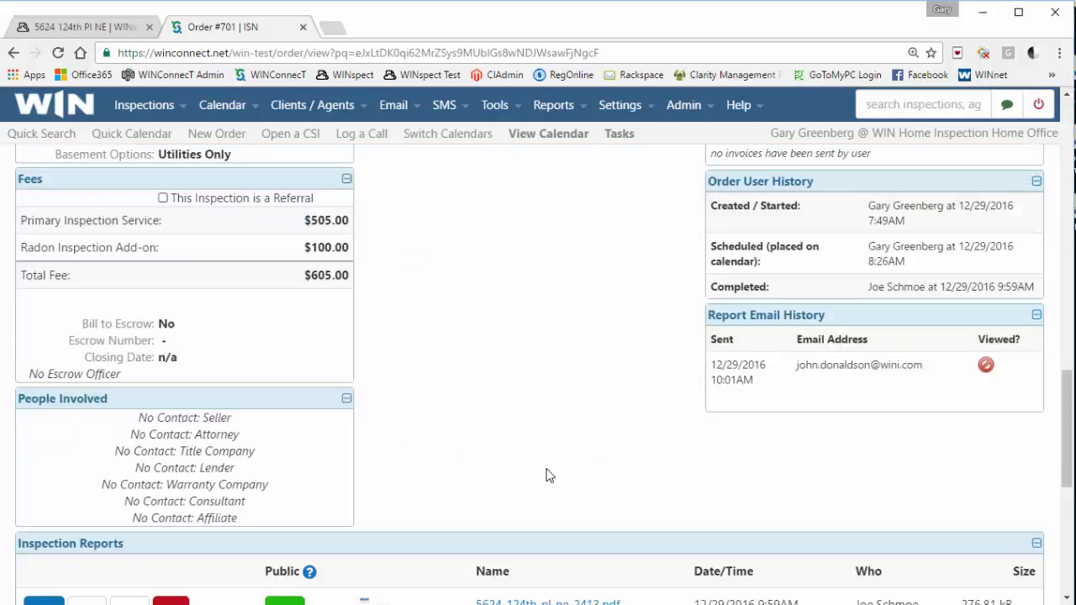
{"action": "scroll", "coordinate": [715, 521], "scroll_direction": "up", "scroll_amount": 5}
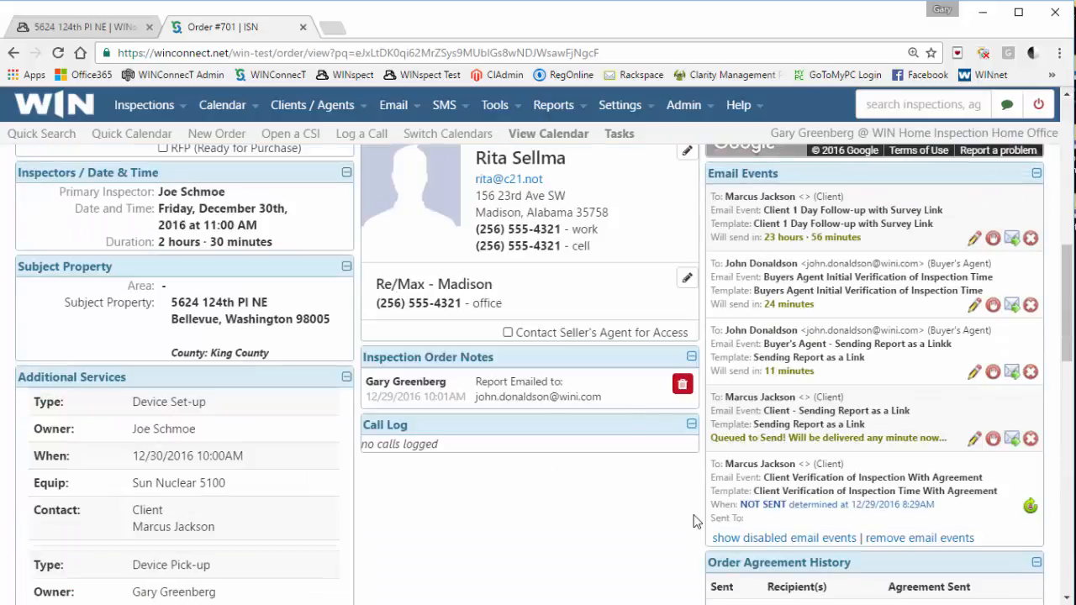
{"action": "scroll", "coordinate": [556, 499], "scroll_direction": "down", "scroll_amount": 6}
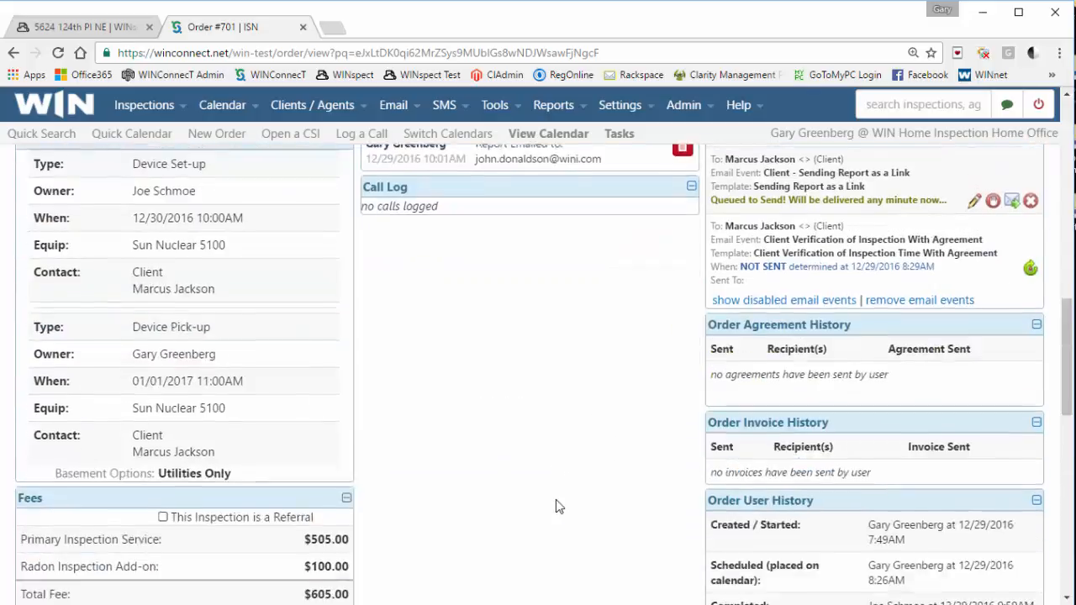
{"action": "scroll", "coordinate": [556, 506], "scroll_direction": "down", "scroll_amount": 1}
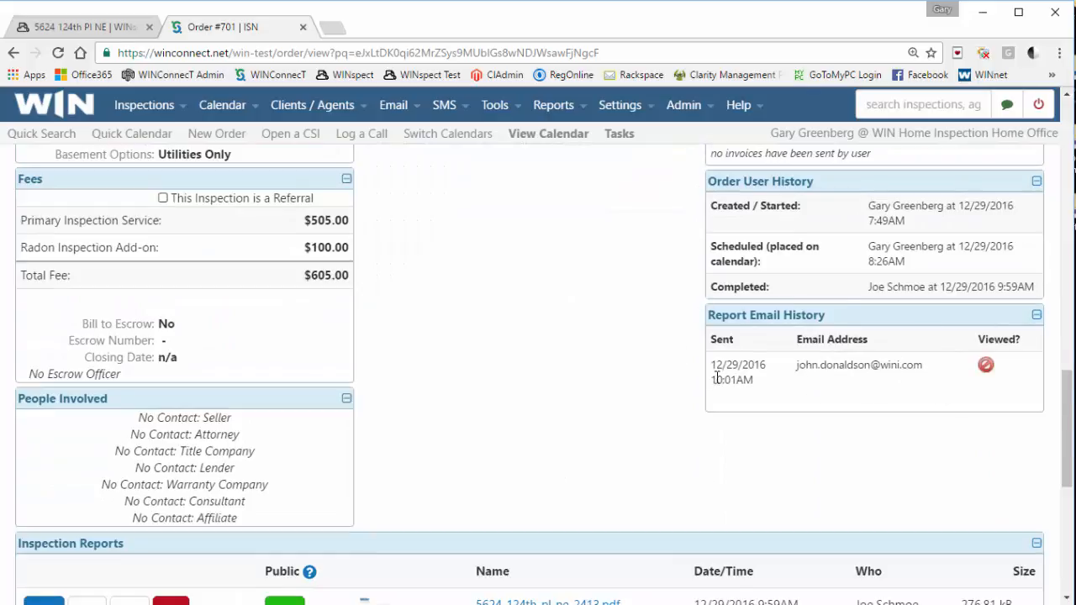
{"action": "scroll", "coordinate": [684, 420], "scroll_direction": "up", "scroll_amount": 12}
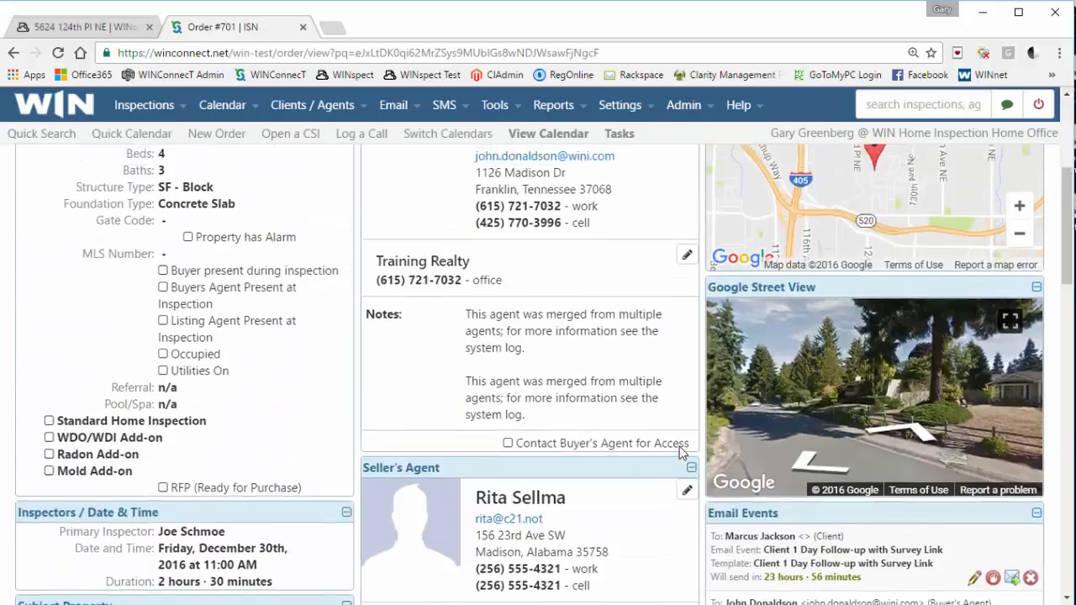
{"action": "scroll", "coordinate": [682, 452], "scroll_direction": "up", "scroll_amount": 4}
Return to the radon report in WINspect and review its Display Mode options and Change Inspectors & Name page without making changes.
{"action": "left_click", "coordinate": [74, 32]}
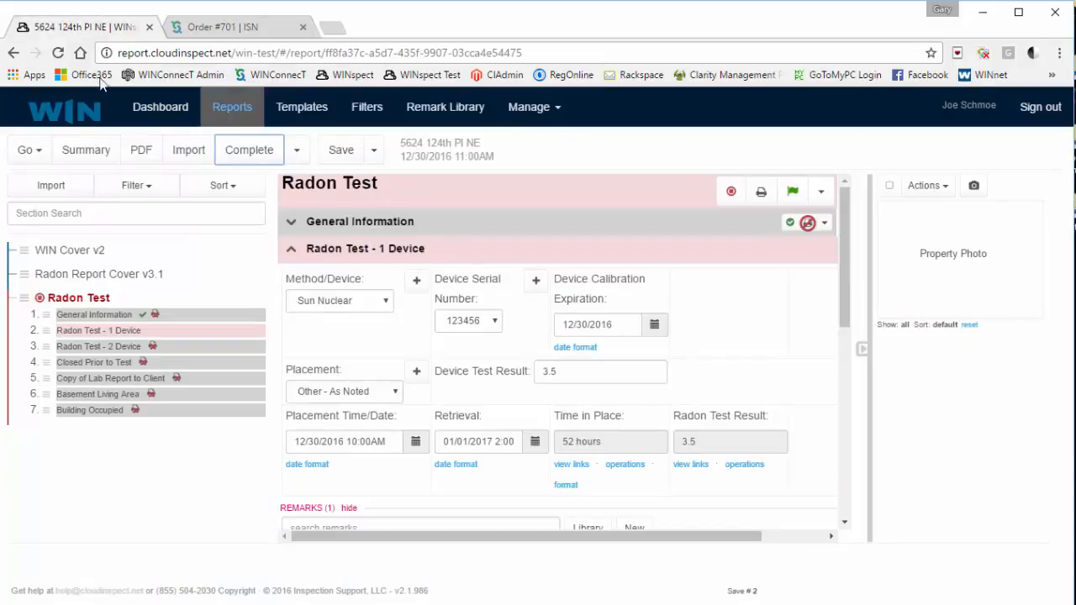
{"action": "left_click", "coordinate": [298, 154]}
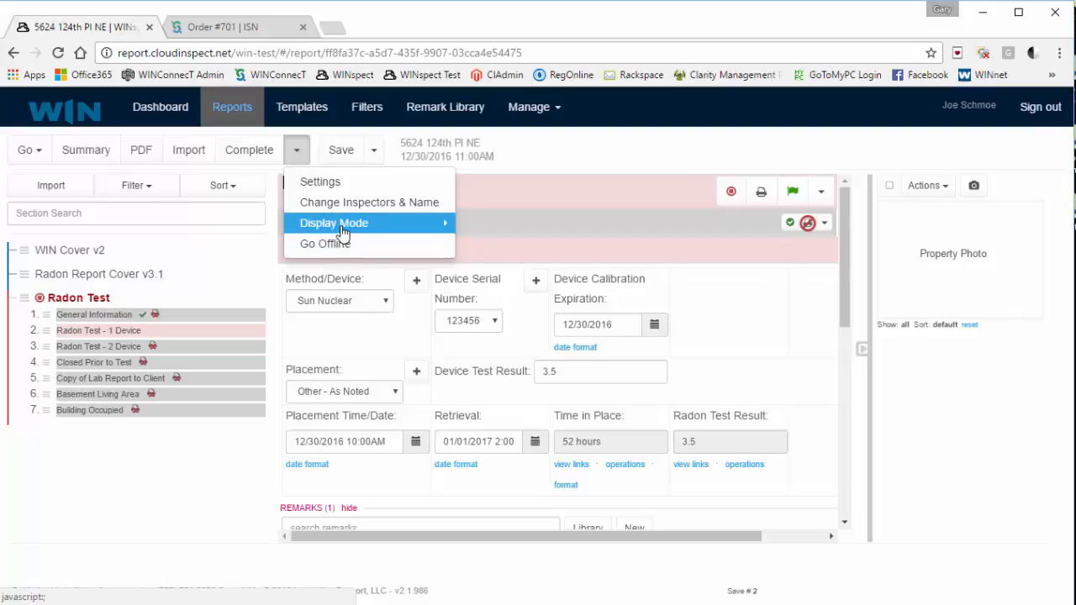
{"action": "left_click", "coordinate": [348, 232]}
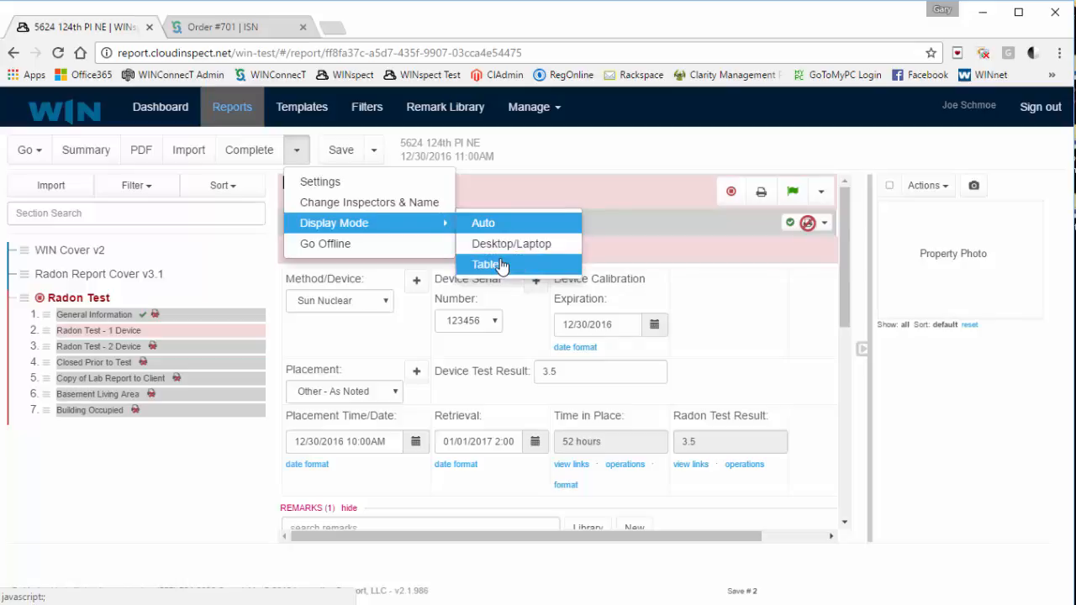
{"action": "left_click", "coordinate": [329, 206]}
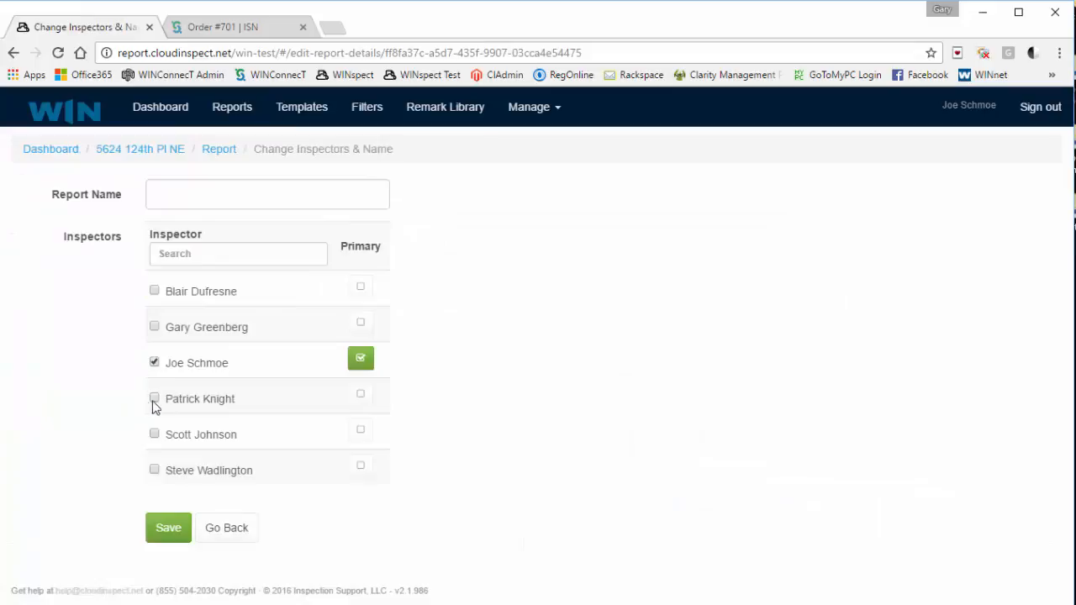
{"action": "left_click", "coordinate": [232, 529]}
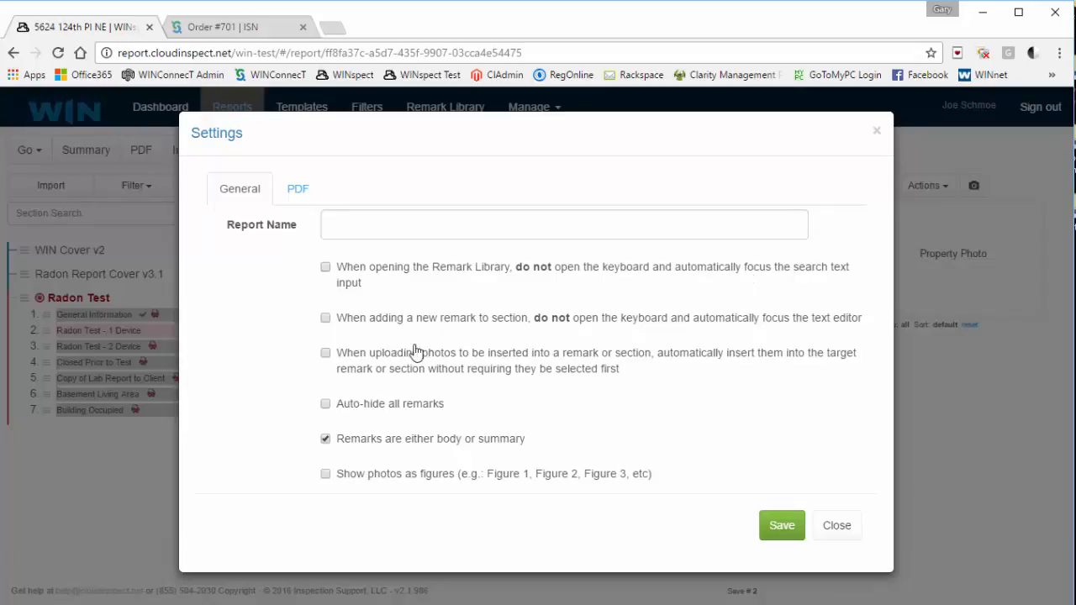
Toggle Do not Password Encrypt the PDF in the radon report's PDF settings and save the settings.
{"action": "left_click", "coordinate": [299, 195]}
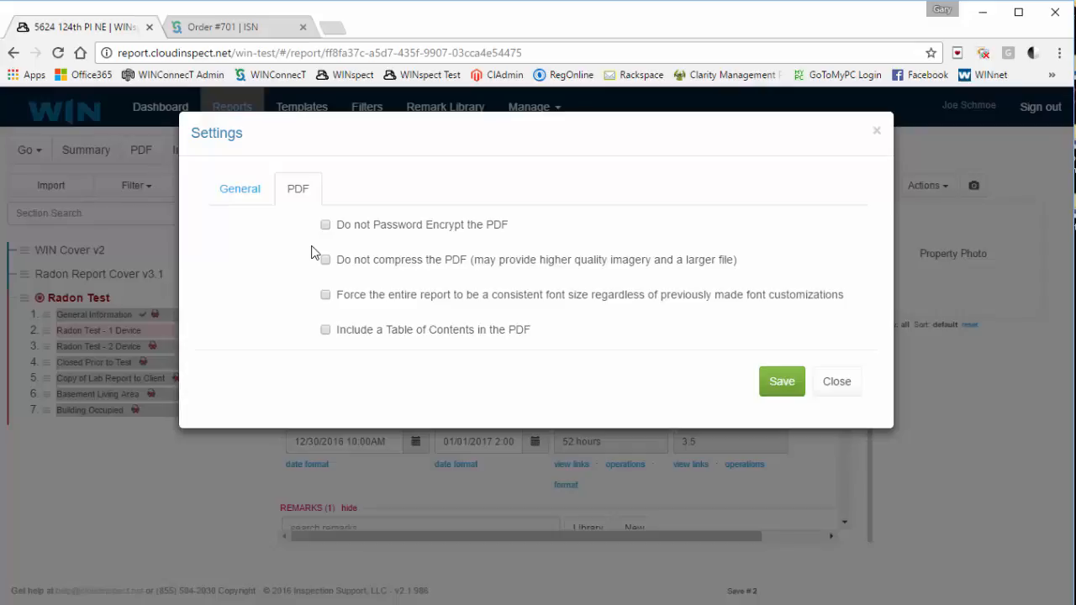
{"action": "left_click", "coordinate": [326, 225]}
{"action": "left_click", "coordinate": [343, 225]}
{"action": "left_click", "coordinate": [765, 386]}
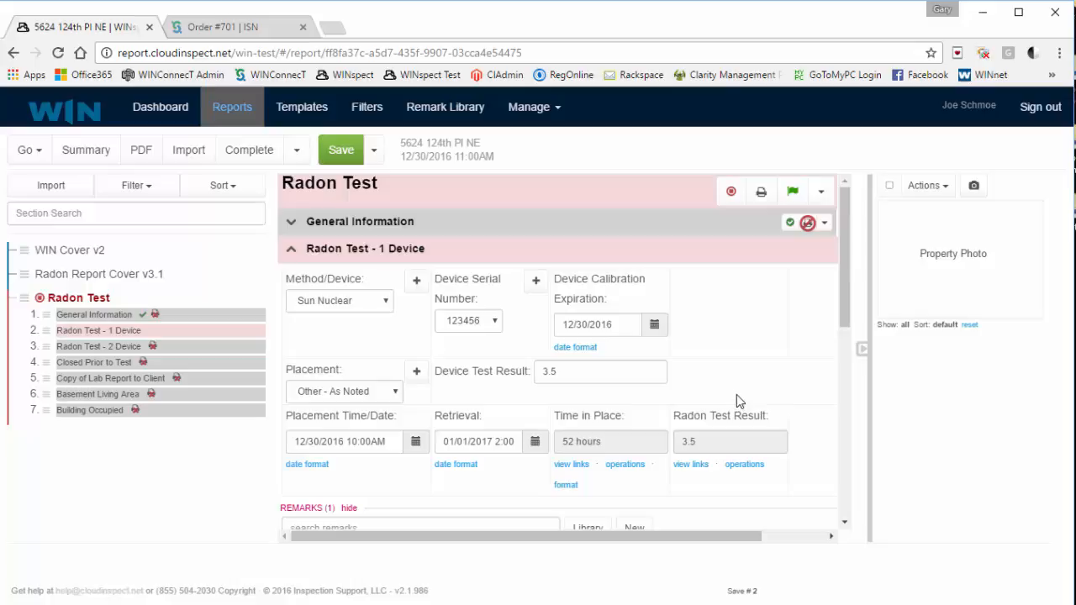
Stay on the radon report to save its unsaved changes and go to the WINspect dashboard.
{"action": "left_click", "coordinate": [168, 111]}
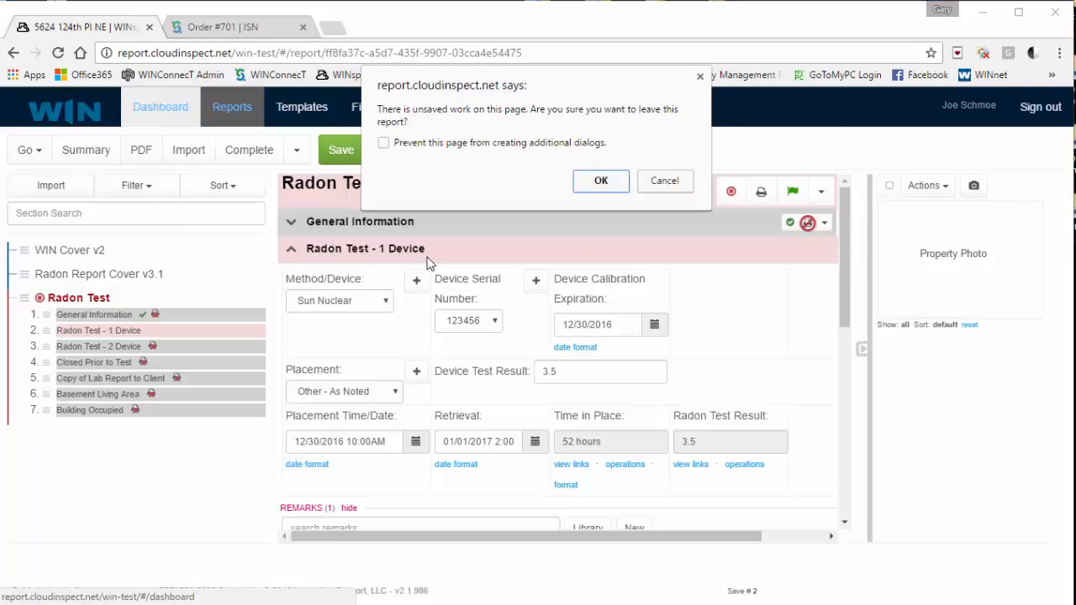
{"action": "left_click", "coordinate": [668, 182]}
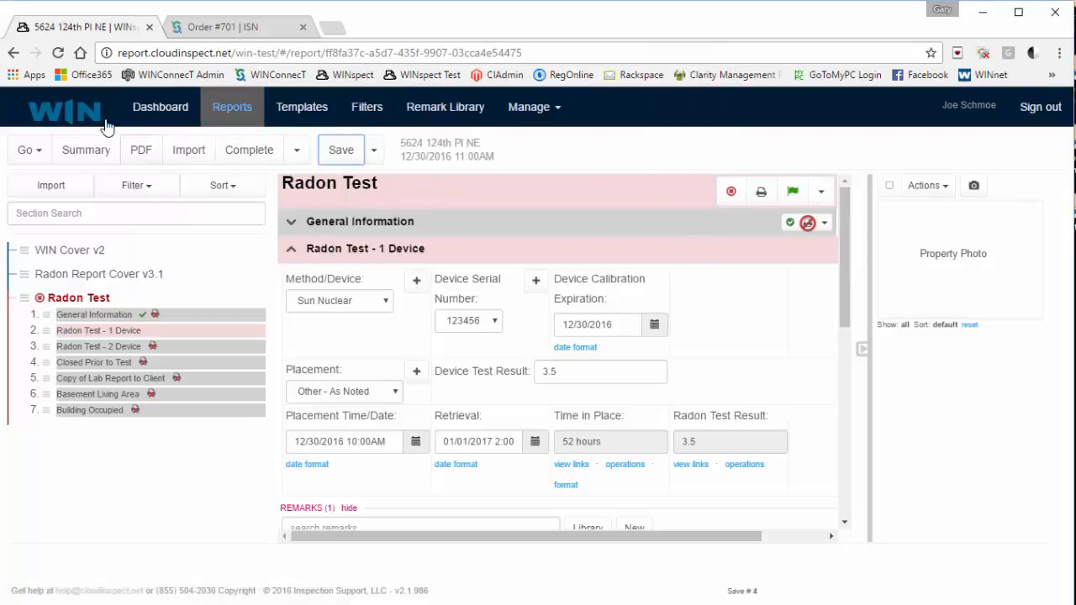
{"action": "left_click", "coordinate": [160, 109]}
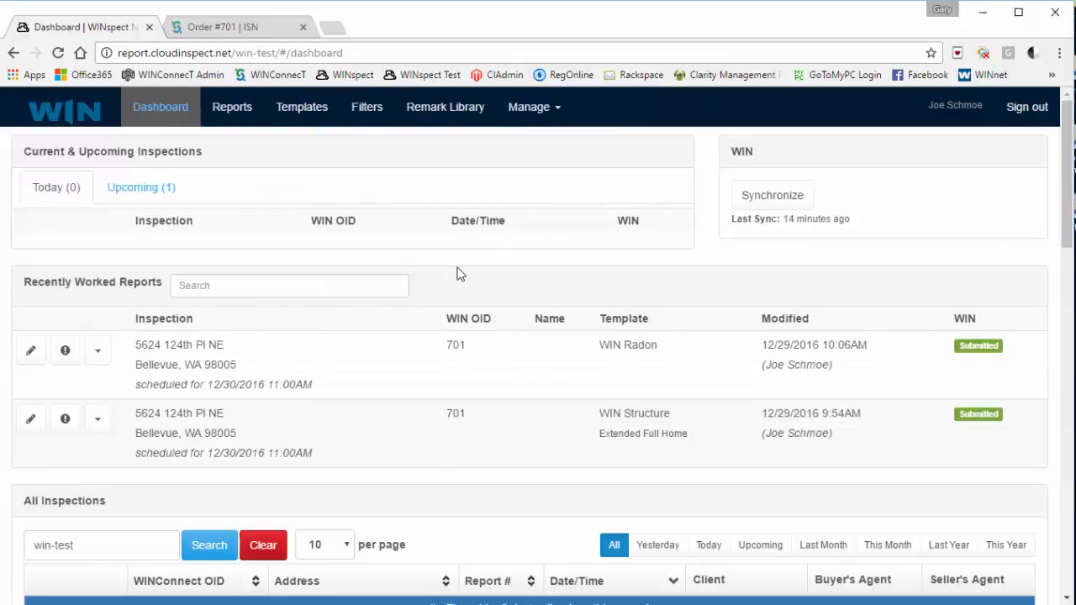
Open the office's Settings and examine the remark, subsection, deletion confirmation and PDF Filename options.
{"action": "left_click", "coordinate": [530, 110]}
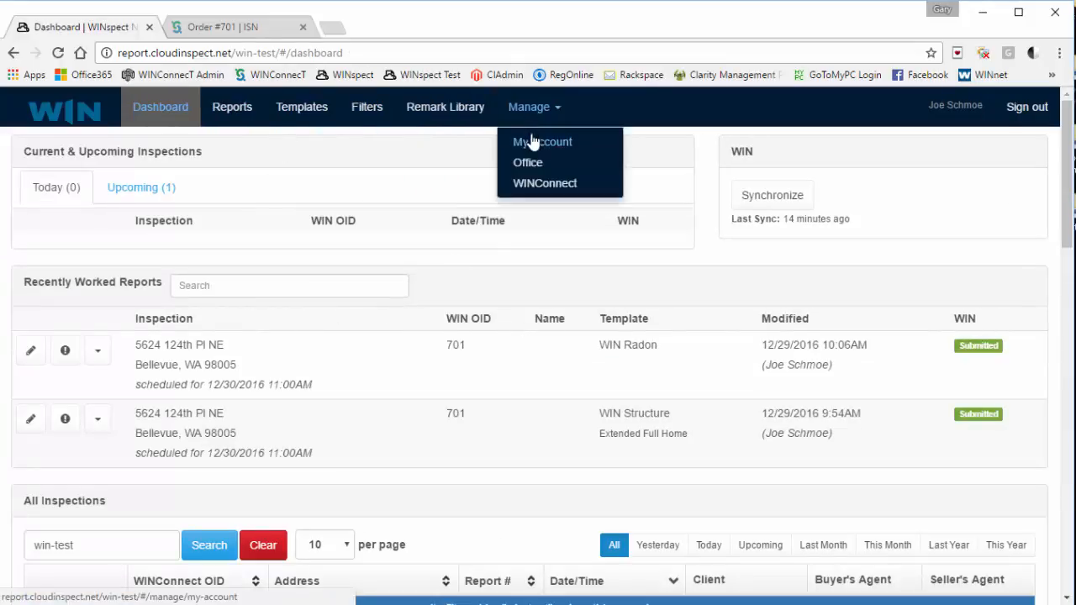
{"action": "left_click", "coordinate": [528, 164]}
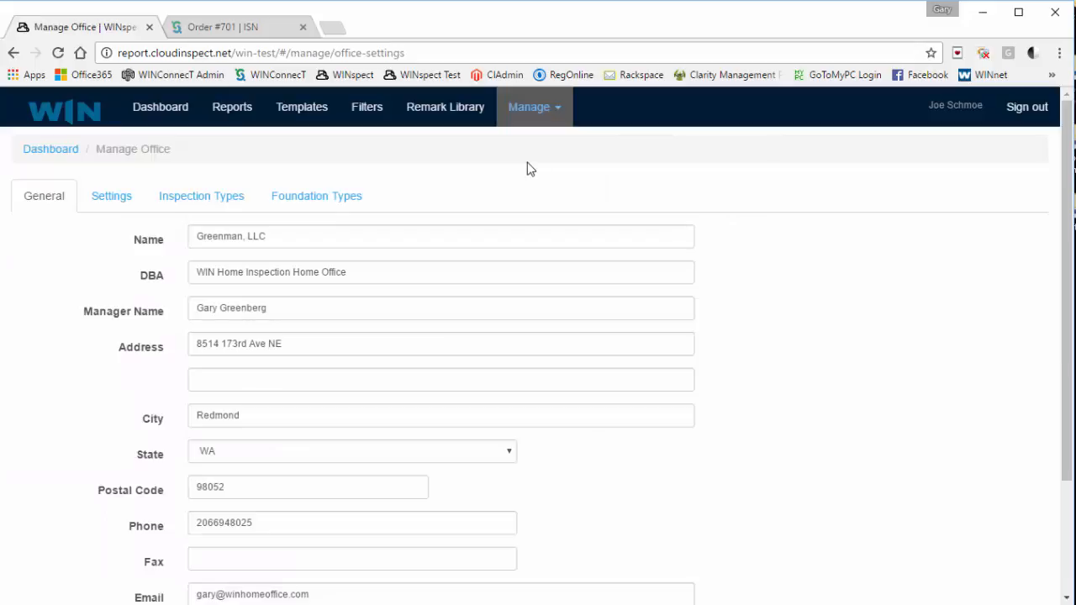
{"action": "left_click", "coordinate": [119, 207]}
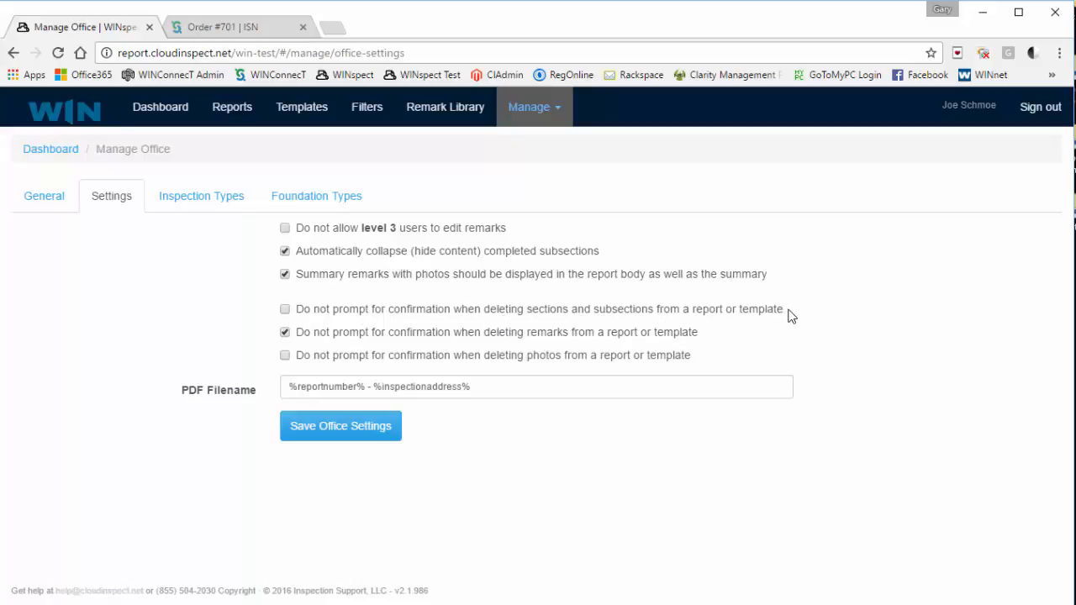
{"action": "left_click_drag", "start_coordinate": [789, 311], "coordinate": [724, 319]}
{"action": "left_click", "coordinate": [696, 312]}
{"action": "left_click_drag", "start_coordinate": [725, 314], "coordinate": [690, 315]}
Open the WIN Structure report from the reports list and go to its Attached Garage section.
{"action": "left_click", "coordinate": [229, 113]}
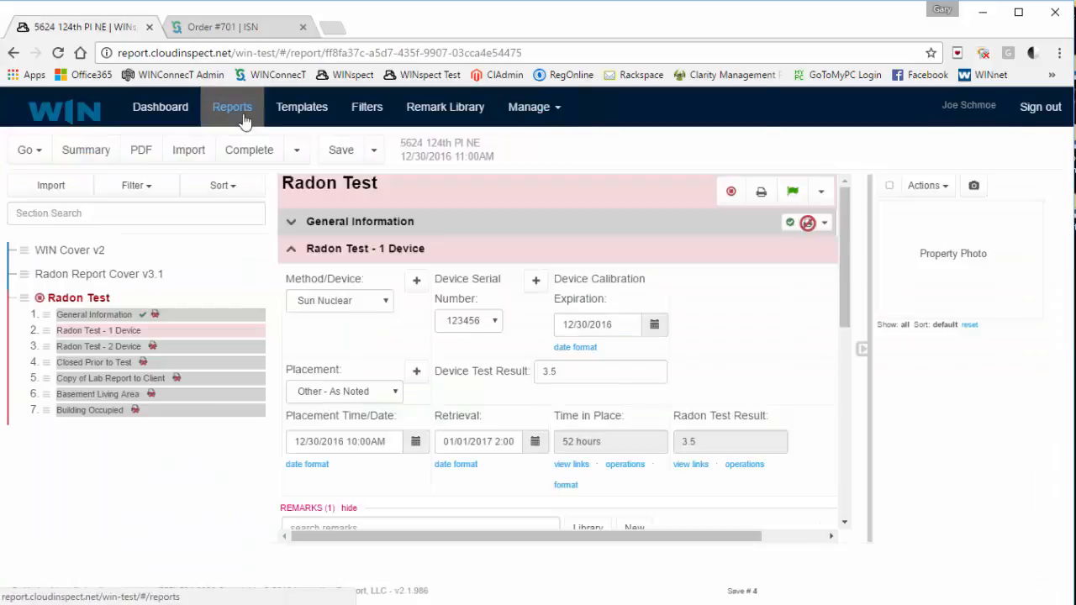
{"action": "left_click", "coordinate": [233, 109]}
{"action": "left_click", "coordinate": [25, 417]}
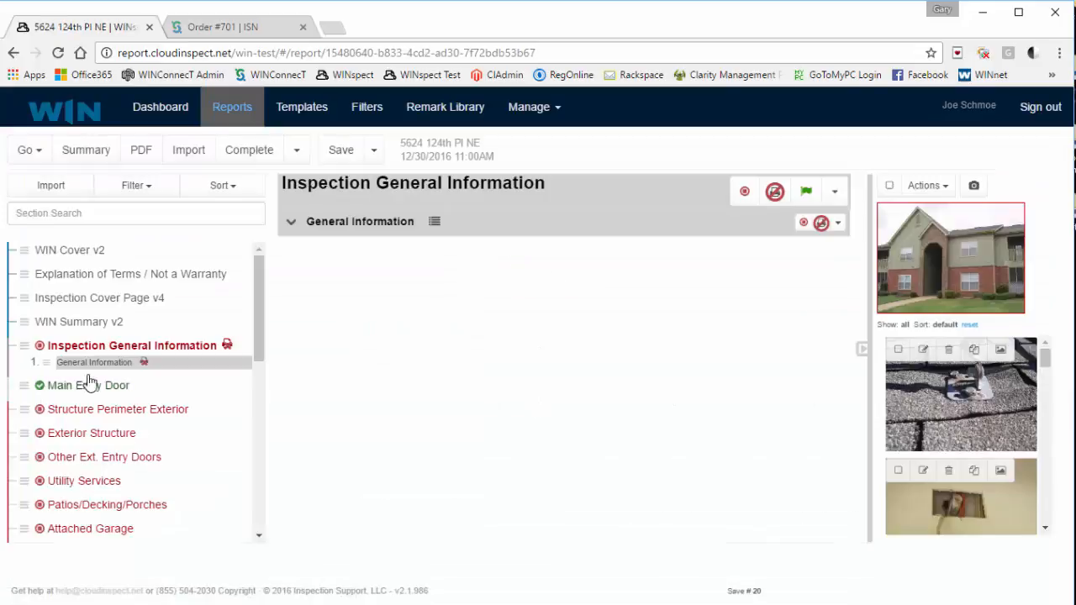
{"action": "left_click", "coordinate": [89, 410]}
{"action": "scroll", "coordinate": [99, 393], "scroll_direction": "down", "scroll_amount": 5}
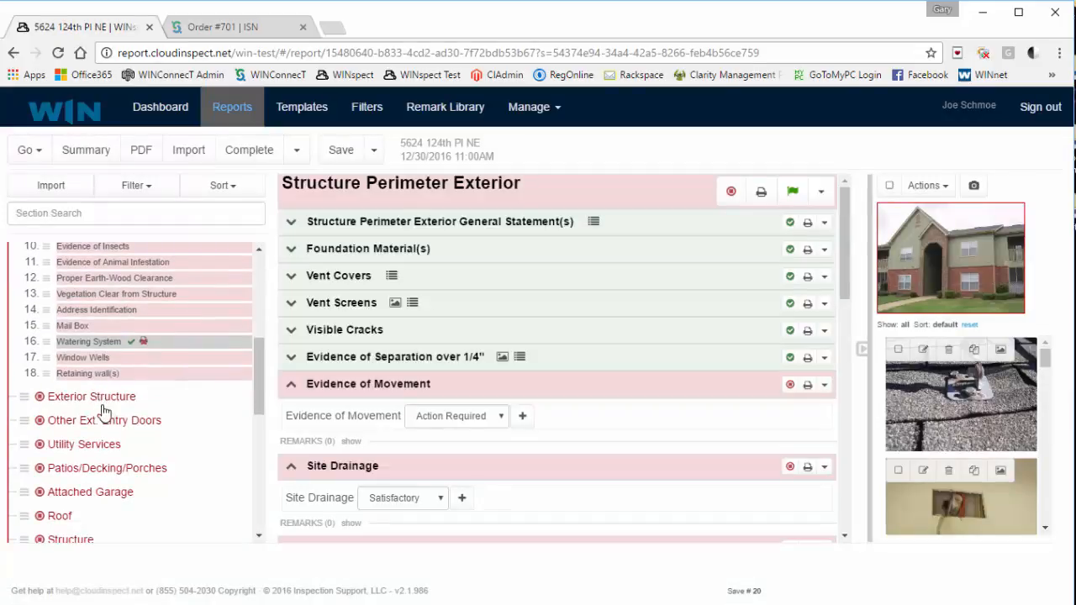
{"action": "left_click", "coordinate": [109, 417]}
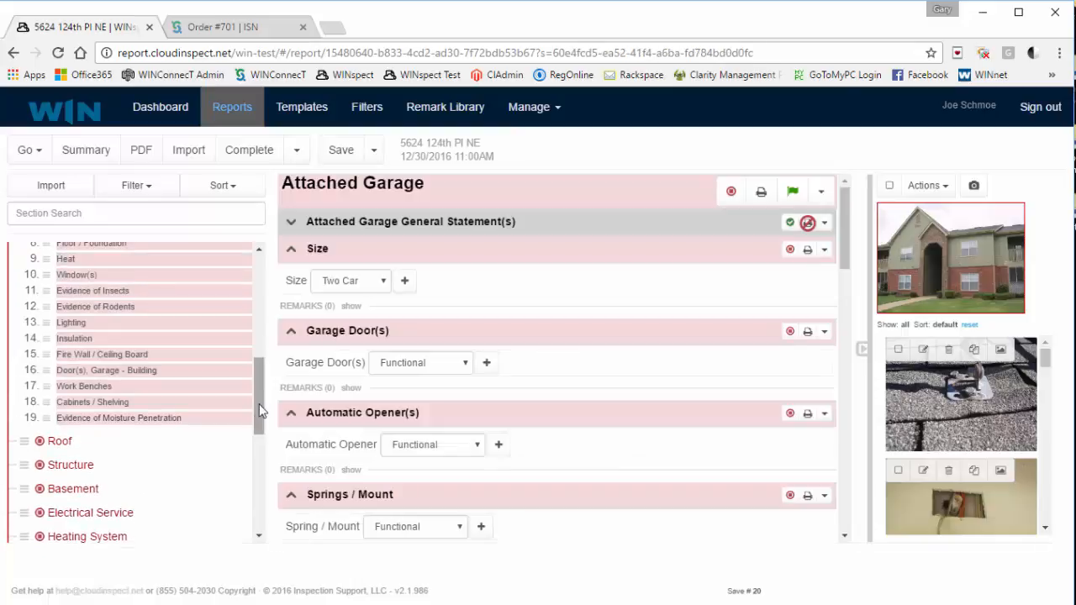
{"action": "scroll", "coordinate": [259, 395], "scroll_direction": "up", "scroll_amount": 2}
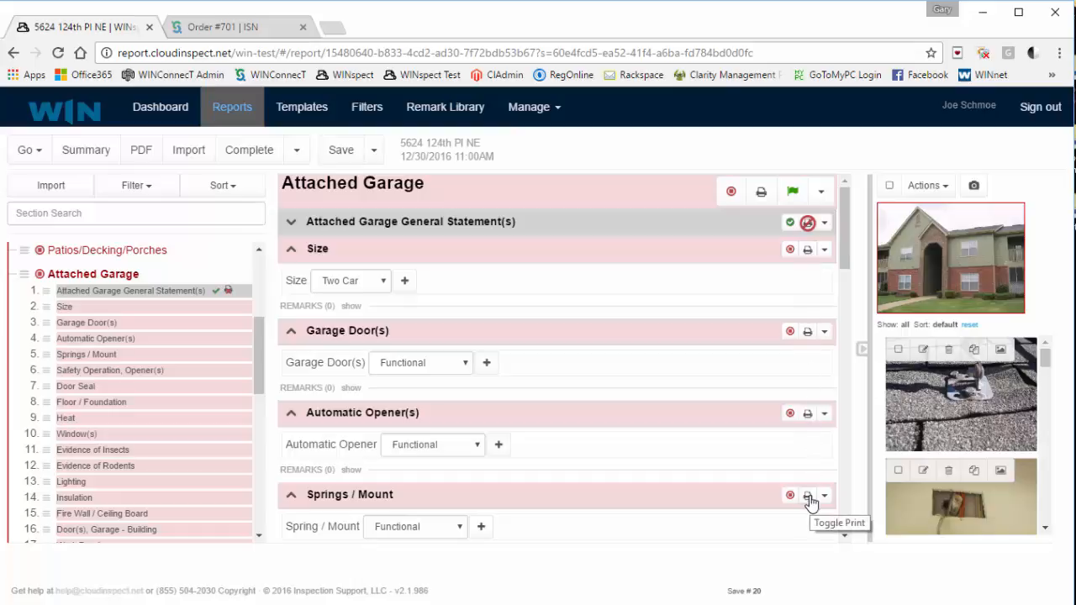
Set the entire Attached Garage section as not printable, confirm the change, and look over its subsections.
{"action": "left_click", "coordinate": [761, 192]}
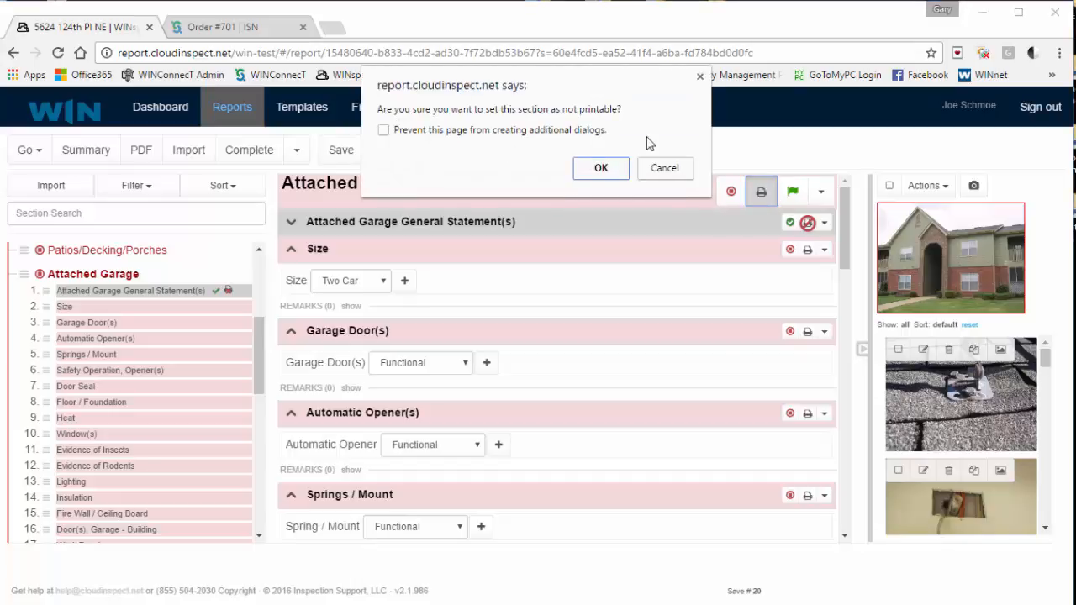
{"action": "left_click", "coordinate": [600, 168]}
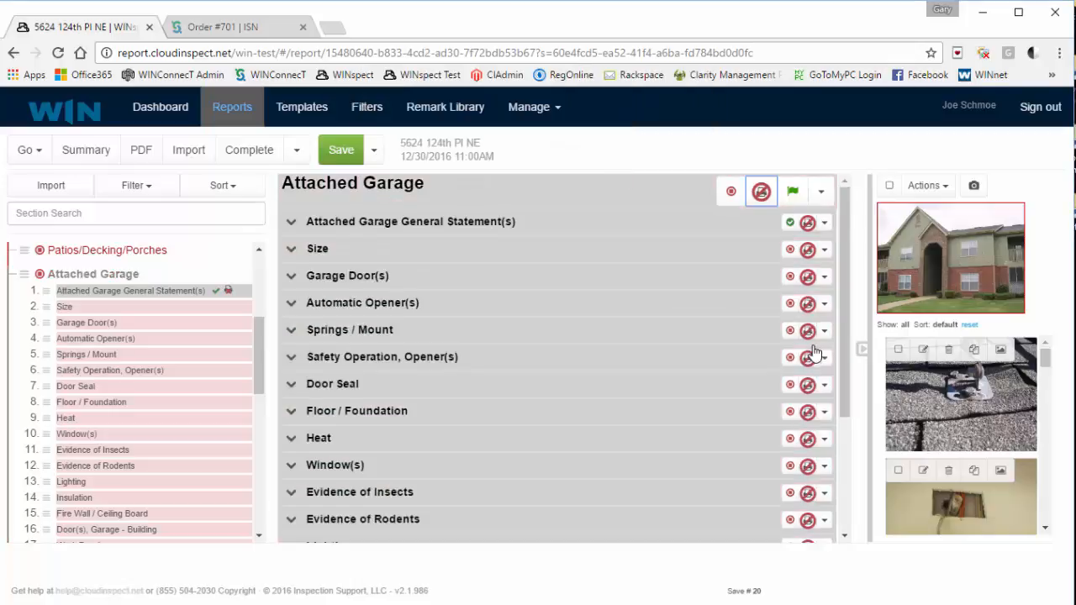
{"action": "scroll", "coordinate": [812, 353], "scroll_direction": "down", "scroll_amount": 2}
{"action": "scroll", "coordinate": [812, 357], "scroll_direction": "up", "scroll_amount": 2}
{"action": "scroll", "coordinate": [617, 405], "scroll_direction": "down", "scroll_amount": 2}
{"action": "scroll", "coordinate": [618, 405], "scroll_direction": "up", "scroll_amount": 2}
Return to the Attached Garage section and make the whole section printable, including its general statements.
{"action": "left_click_drag", "start_coordinate": [83, 251], "coordinate": [84, 238]}
{"action": "left_click", "coordinate": [106, 269]}
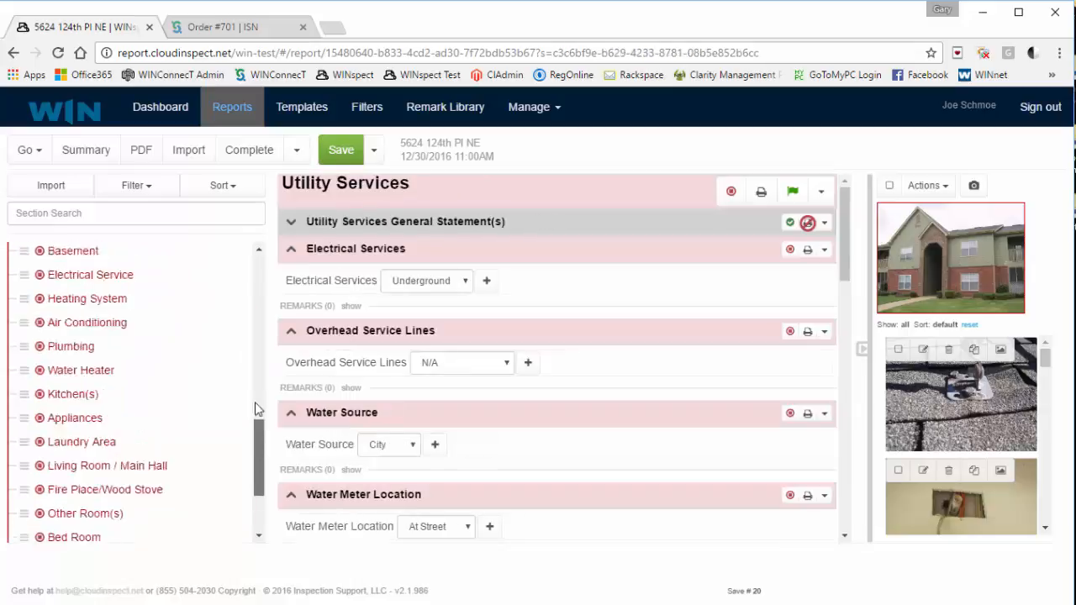
{"action": "left_click_drag", "start_coordinate": [258, 475], "coordinate": [258, 412]}
{"action": "left_click", "coordinate": [86, 429]}
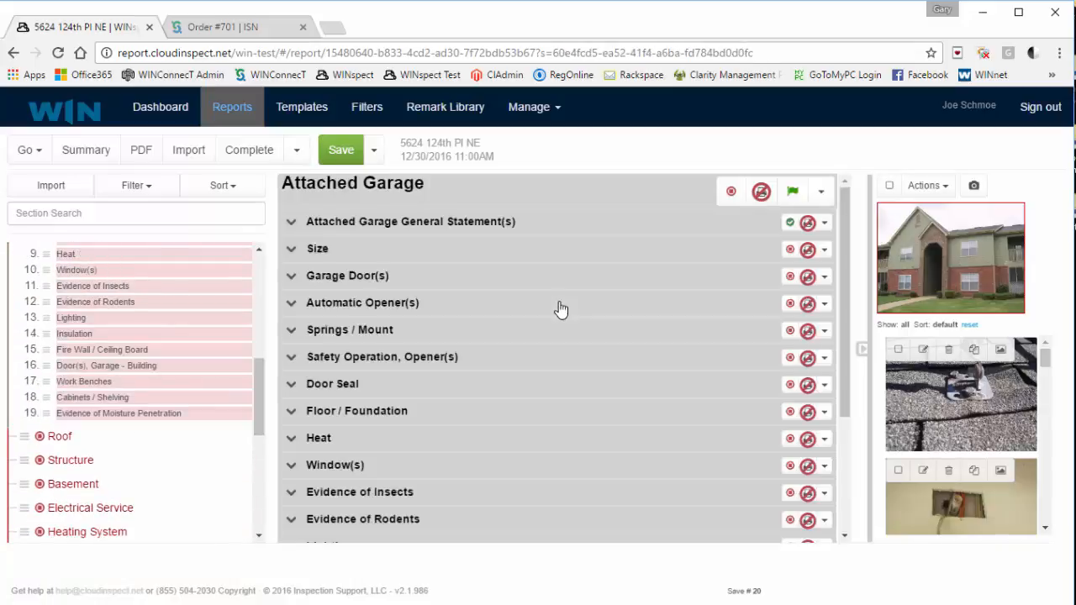
{"action": "left_click", "coordinate": [761, 193]}
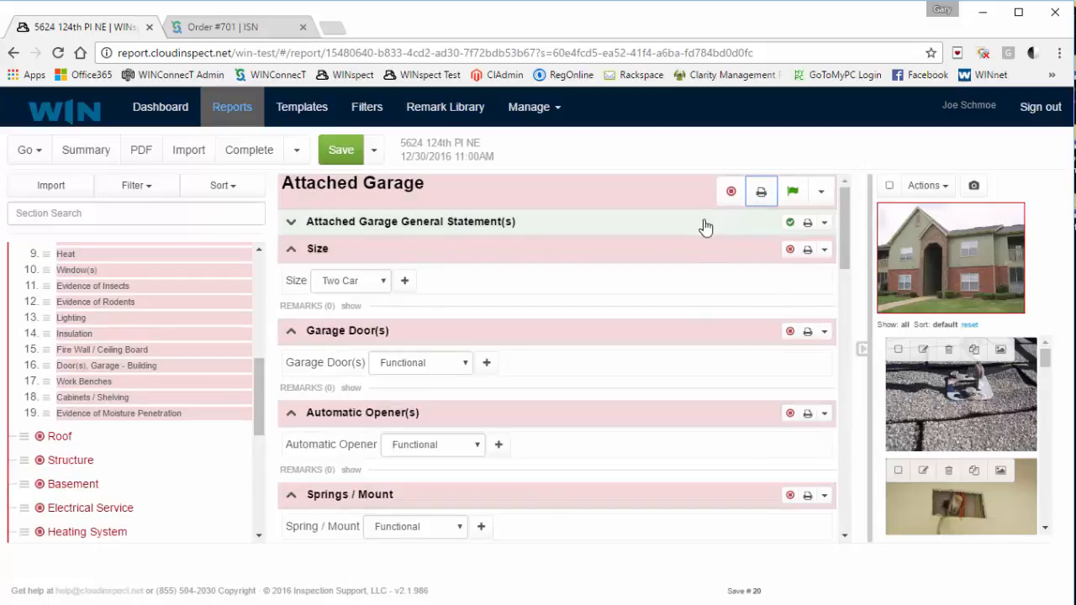
{"action": "scroll", "coordinate": [702, 262], "scroll_direction": "down", "scroll_amount": 2}
{"action": "scroll", "coordinate": [703, 261], "scroll_direction": "down", "scroll_amount": 15}
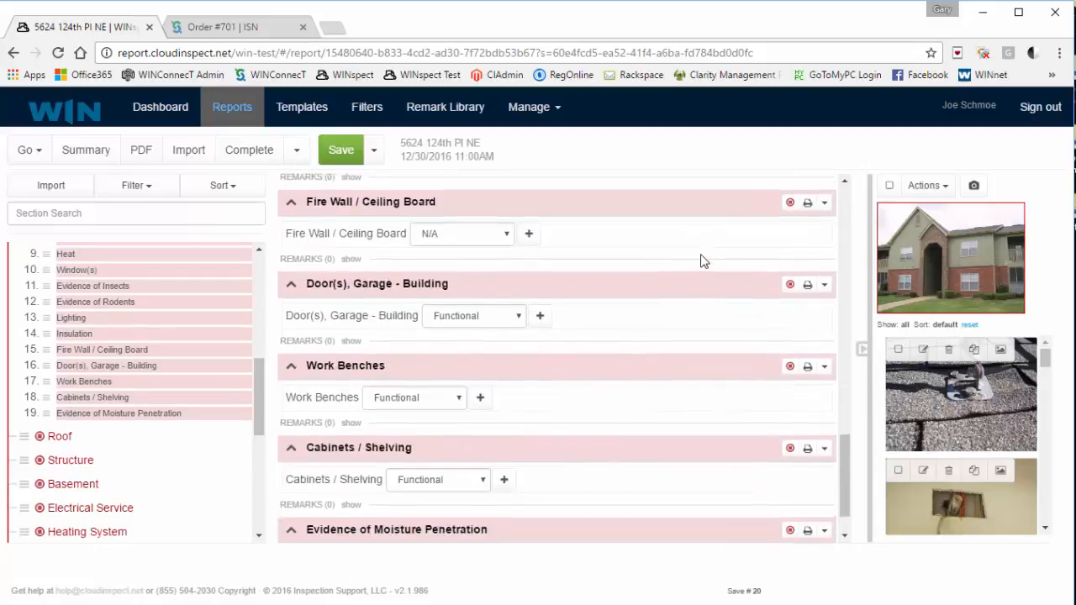
{"action": "scroll", "coordinate": [704, 261], "scroll_direction": "up", "scroll_amount": 4}
{"action": "scroll", "coordinate": [703, 262], "scroll_direction": "up", "scroll_amount": 11}
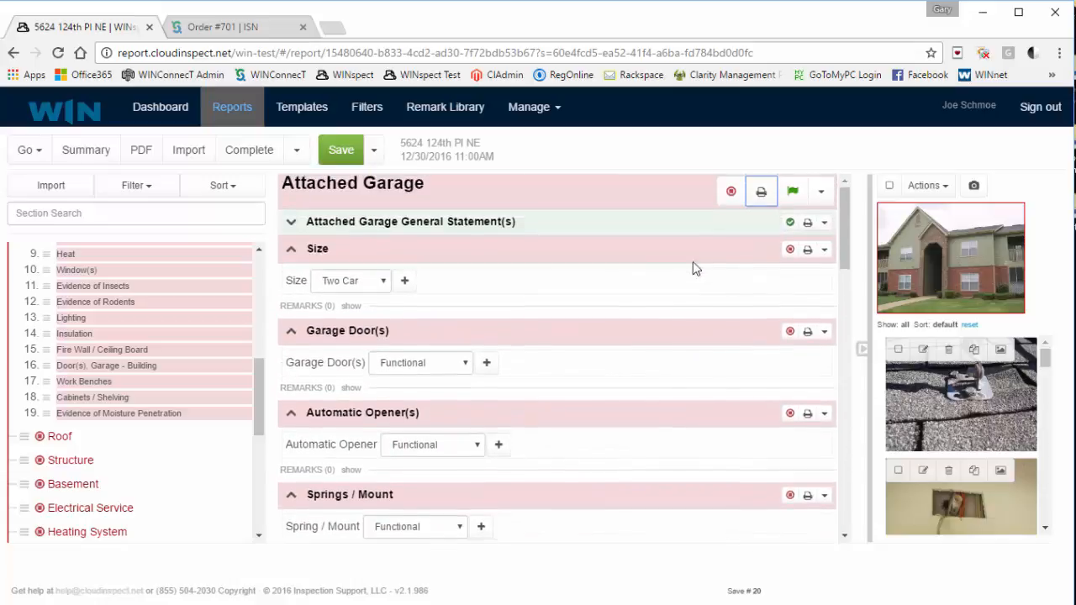
Mark the whole Attached Garage section and its subsections as complete.
{"action": "left_click", "coordinate": [730, 192]}
{"action": "scroll", "coordinate": [607, 288], "scroll_direction": "down", "scroll_amount": 3}
{"action": "scroll", "coordinate": [607, 287], "scroll_direction": "up", "scroll_amount": 3}
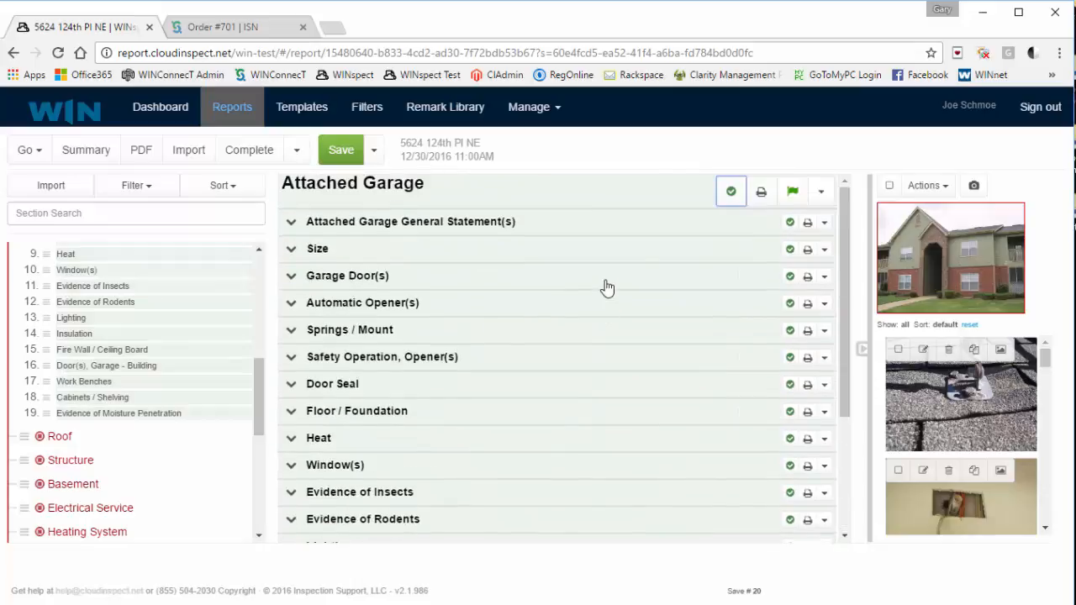
Set the Attached Garage section back to incomplete, examine its expanded subsections, and restore its complete status.
{"action": "left_click", "coordinate": [728, 194]}
{"action": "scroll", "coordinate": [699, 356], "scroll_direction": "down", "scroll_amount": 15}
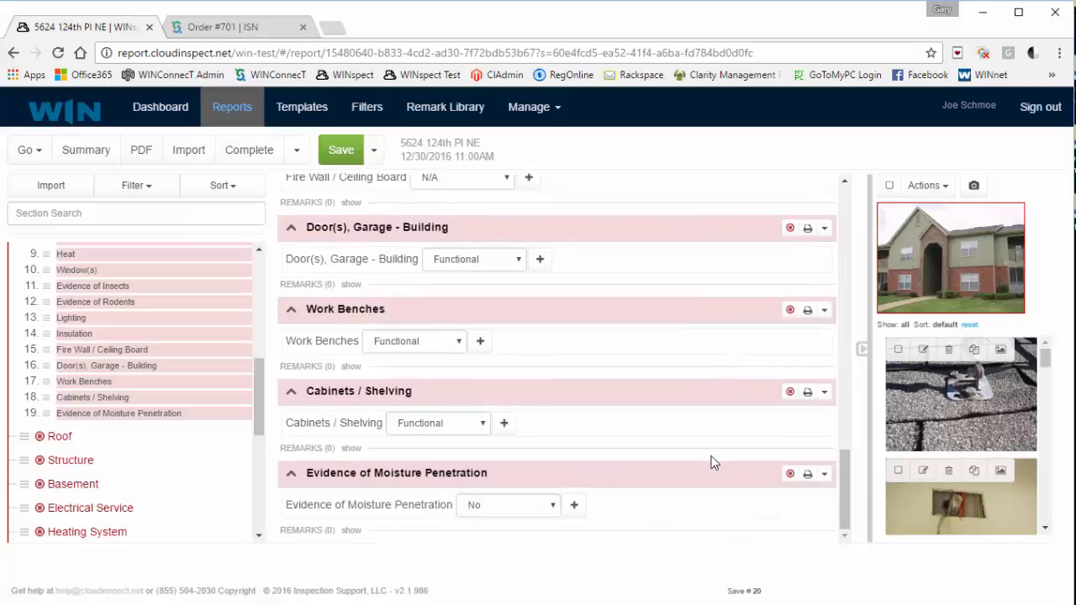
{"action": "scroll", "coordinate": [715, 471], "scroll_direction": "up", "scroll_amount": 15}
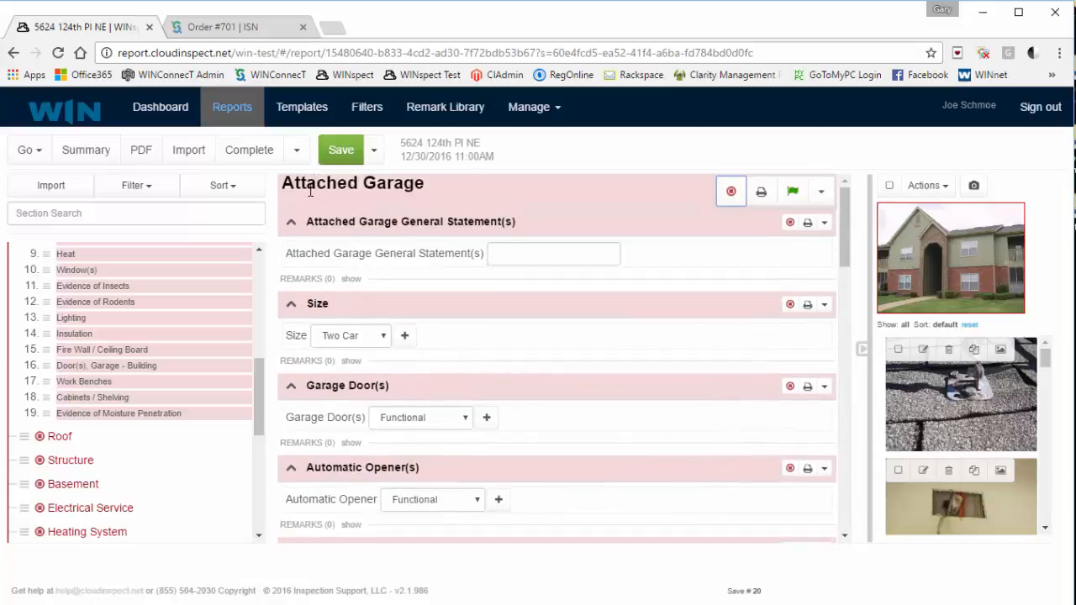
{"action": "scroll", "coordinate": [593, 343], "scroll_direction": "down", "scroll_amount": 2}
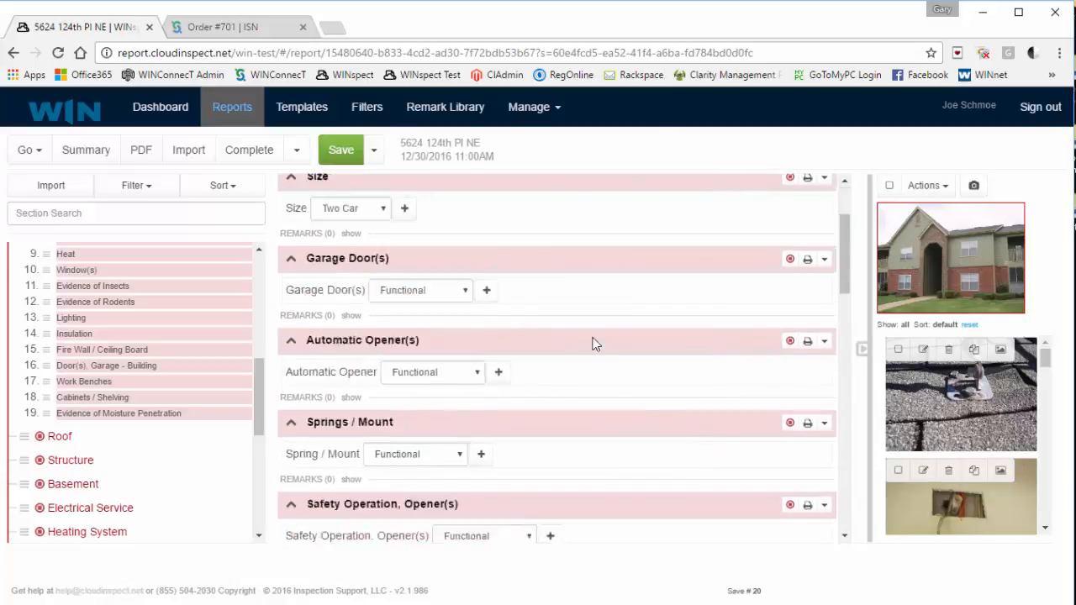
{"action": "scroll", "coordinate": [596, 348], "scroll_direction": "down", "scroll_amount": 15}
{"action": "scroll", "coordinate": [603, 302], "scroll_direction": "up", "scroll_amount": 8}
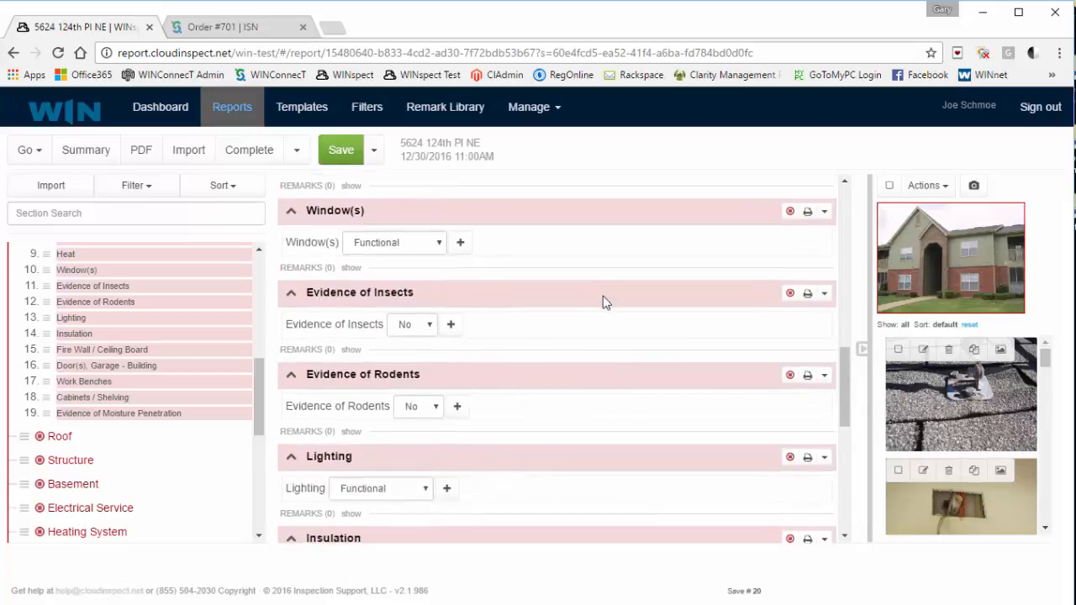
{"action": "scroll", "coordinate": [603, 305], "scroll_direction": "up", "scroll_amount": 8}
{"action": "scroll", "coordinate": [439, 211], "scroll_direction": "down", "scroll_amount": 7}
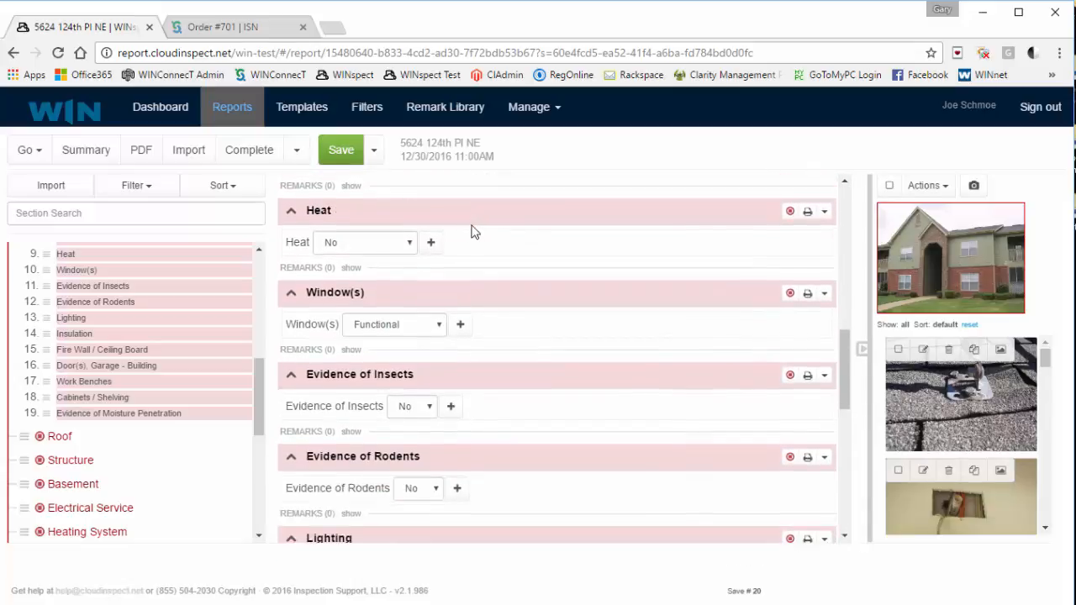
{"action": "scroll", "coordinate": [488, 244], "scroll_direction": "down", "scroll_amount": 7}
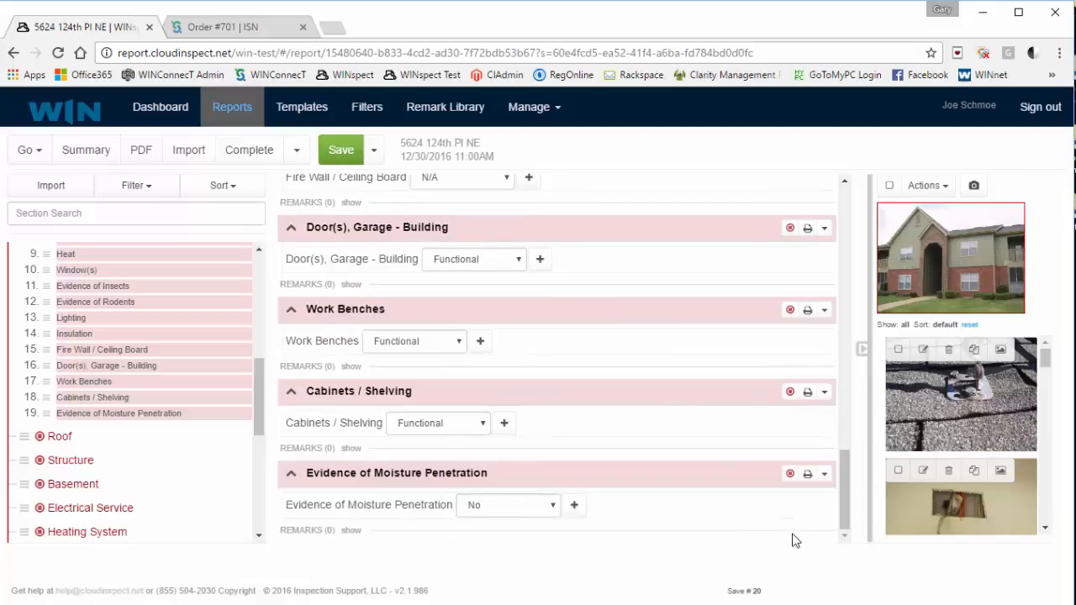
{"action": "left_click_drag", "start_coordinate": [845, 517], "coordinate": [845, 215]}
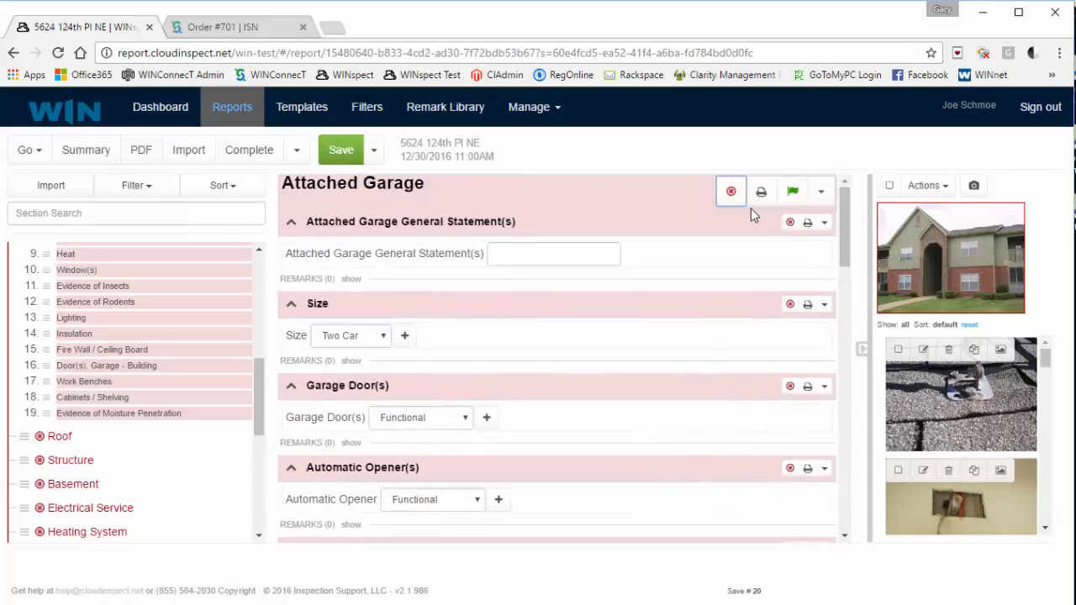
{"action": "left_click", "coordinate": [732, 192]}
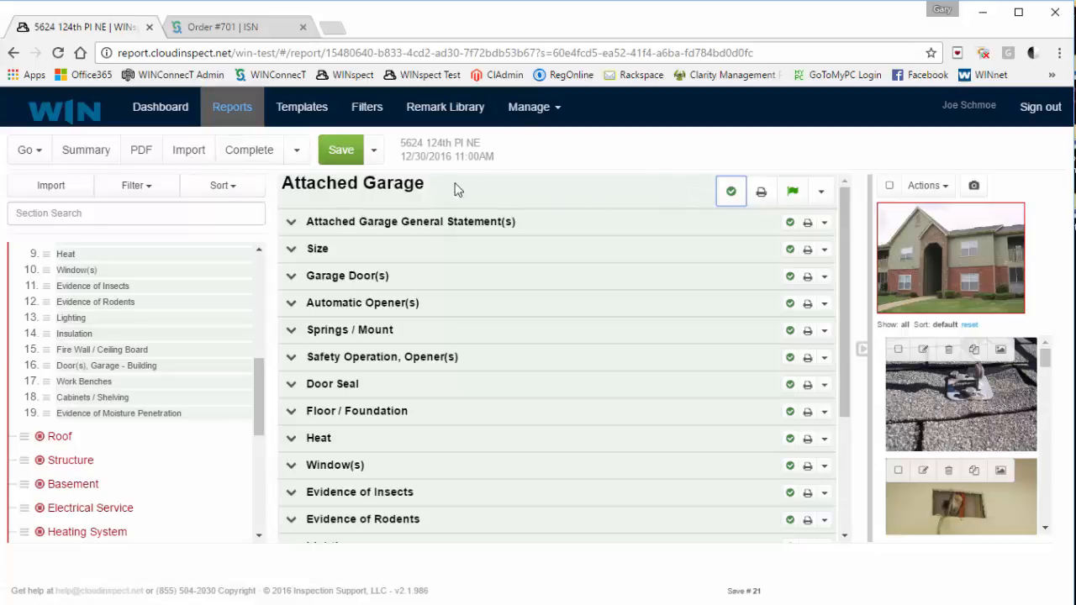
Open the office's Settings to review the options again and return to the dashboard.
{"action": "left_click", "coordinate": [529, 106]}
{"action": "left_click", "coordinate": [540, 177]}
{"action": "left_click", "coordinate": [111, 196]}
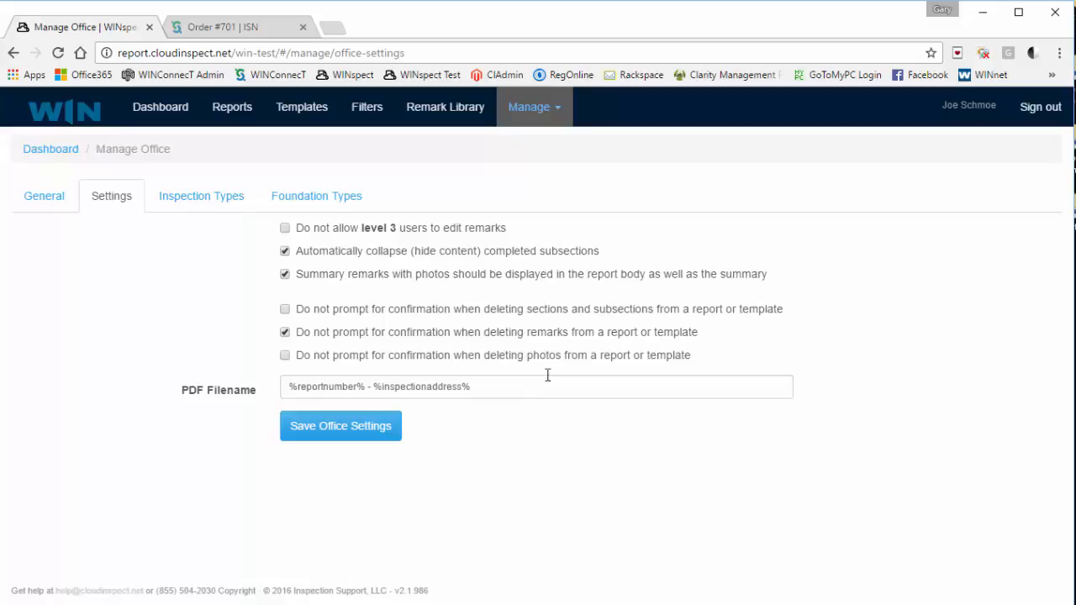
{"action": "left_click", "coordinate": [159, 109]}
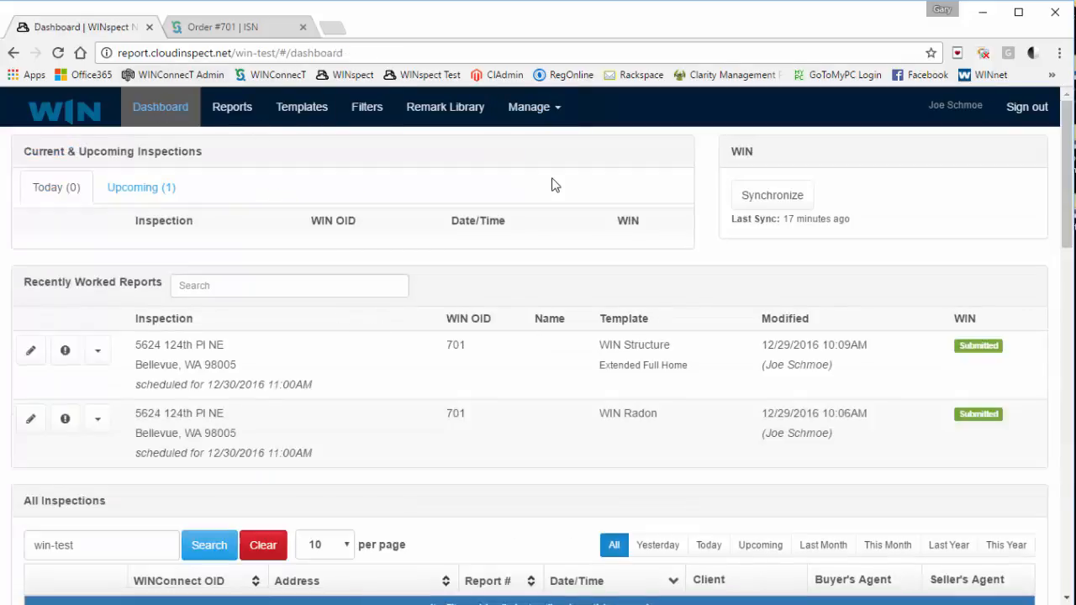